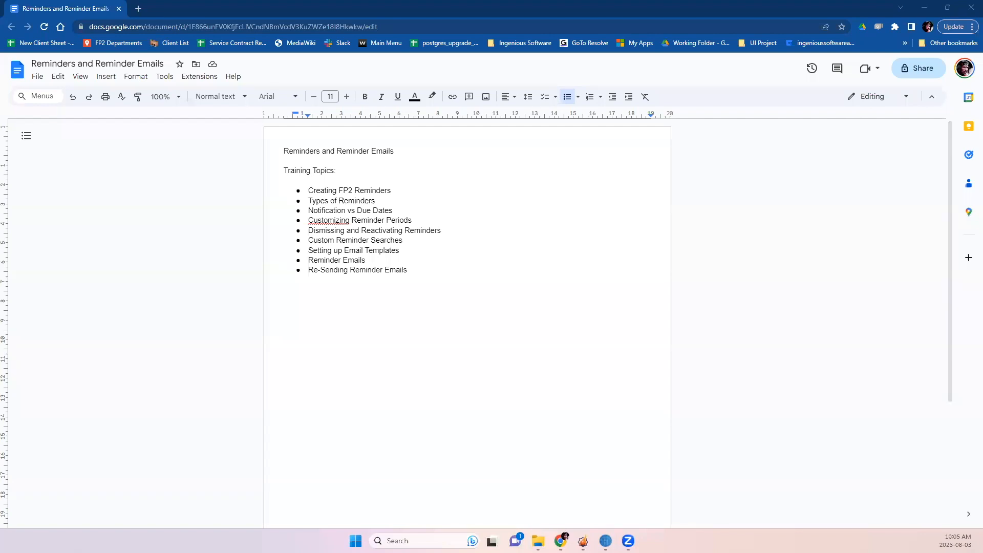
Switch to FP2, open the Reminders list to look it over, and close it again
key("alt+Tab")
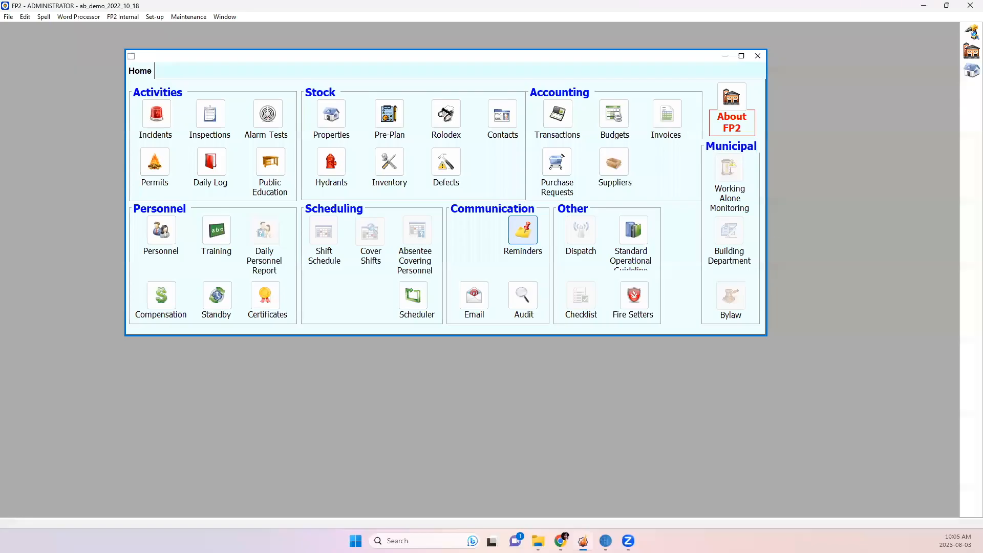
left_click(524, 236)
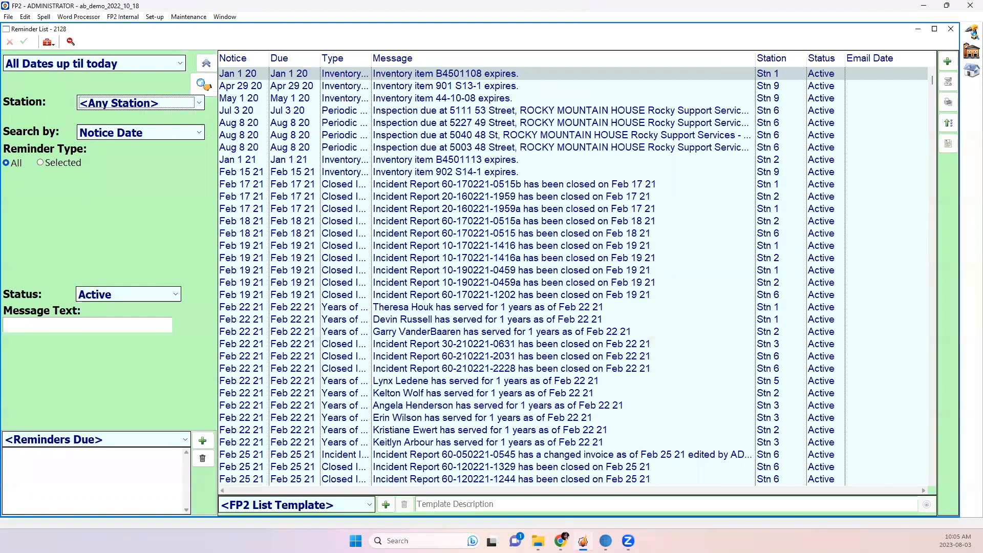
key("alt+Tab")
key("alt+Tab")
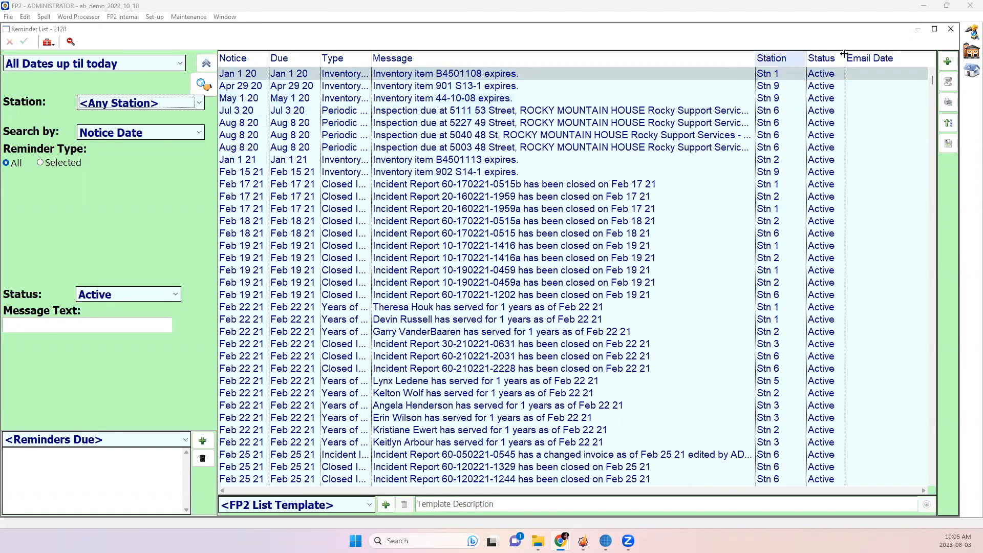
left_click(947, 32)
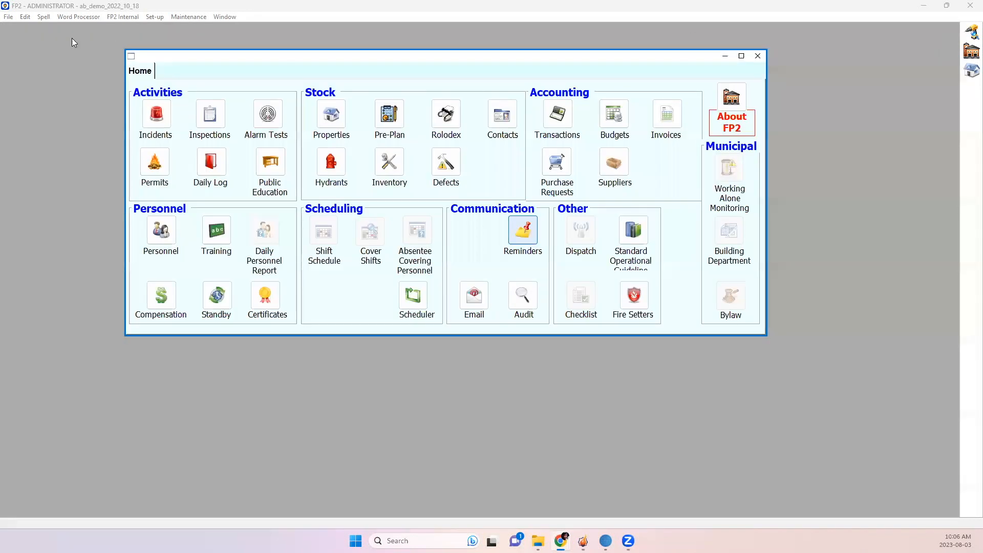
In the user preferences, set Reminders as a window to show after login, save the change and close the preferences
left_click(8, 17)
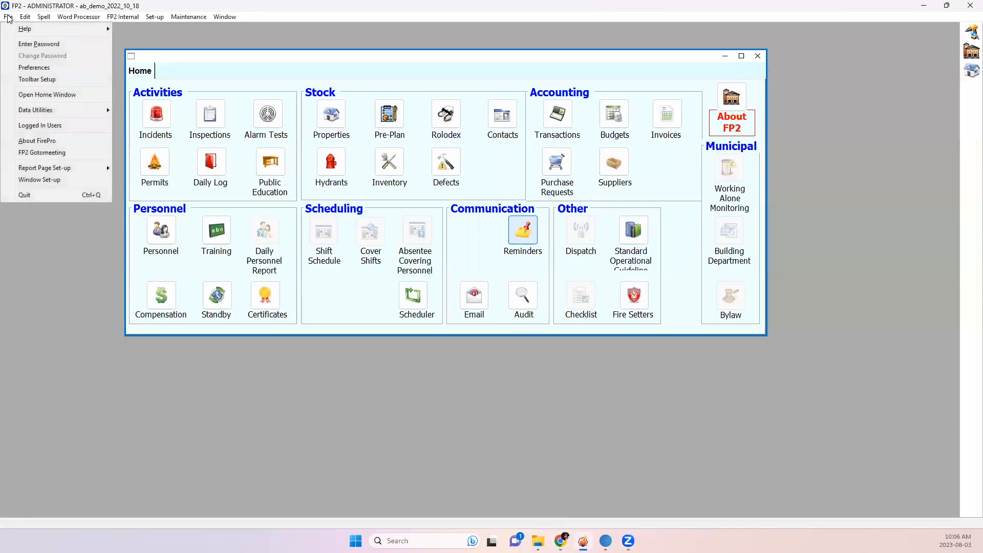
left_click(55, 71)
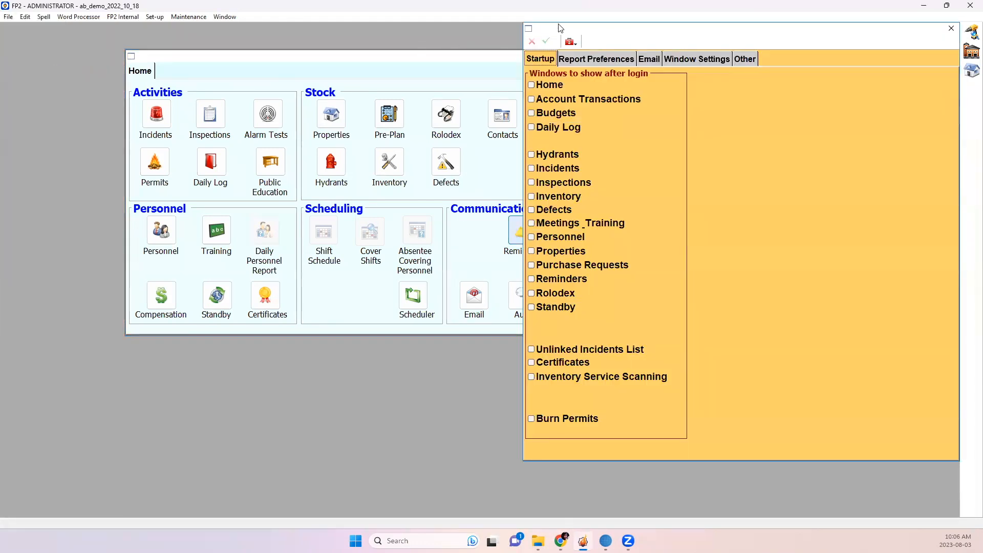
left_click_drag(557, 30, 410, 40)
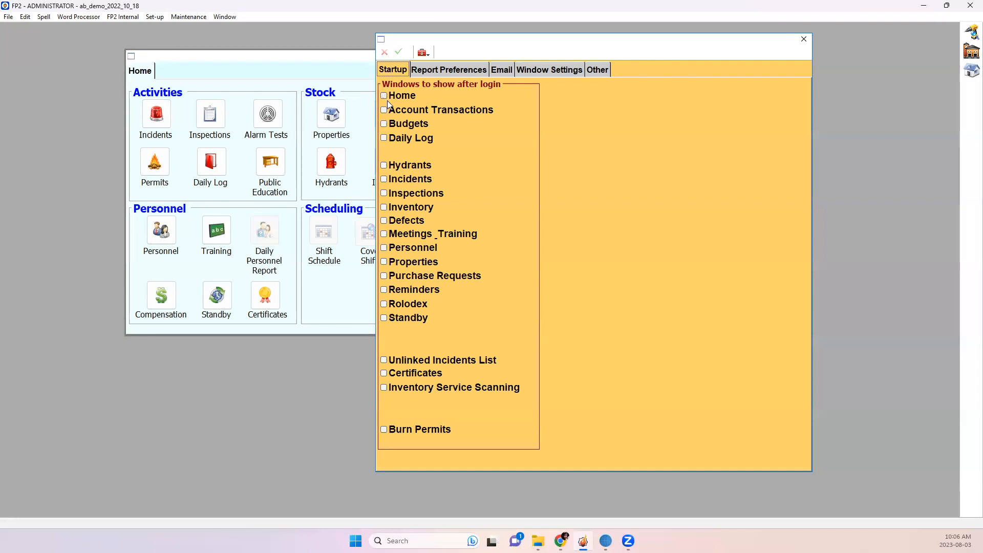
left_click(385, 291)
left_click(399, 51)
left_click(810, 37)
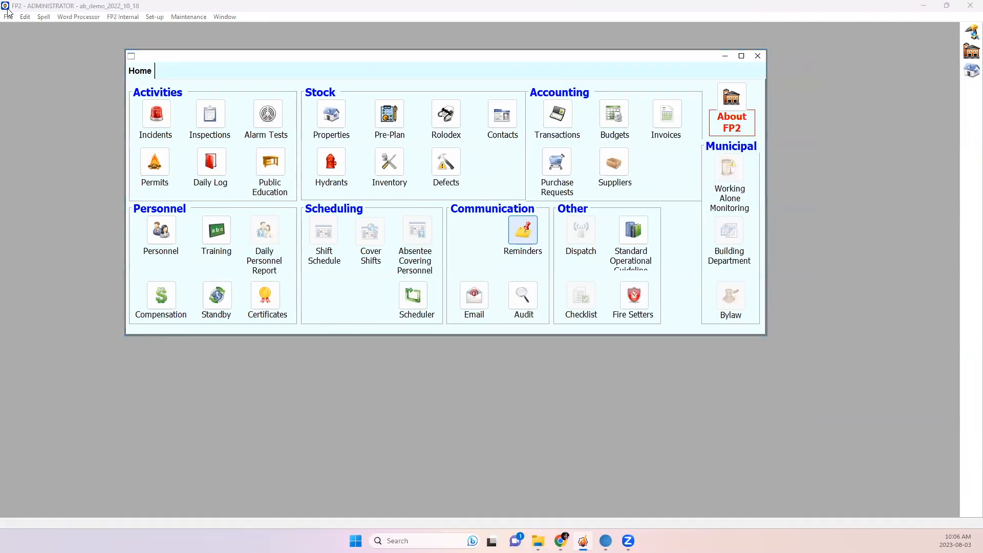
Log in again to the ab_demo_2022_10_18 database as the ADMINISTRATOR user
left_click(10, 18)
left_click(39, 44)
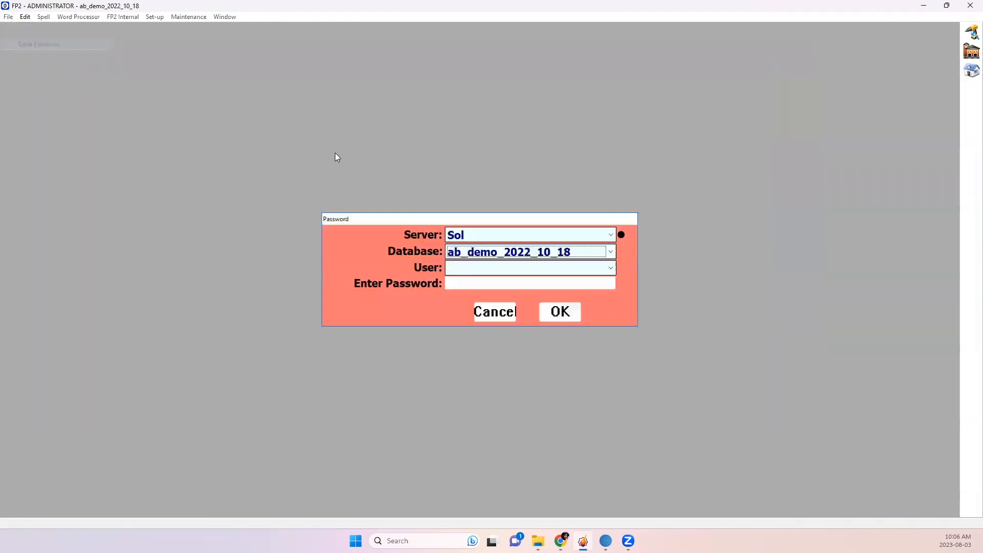
left_click(471, 268)
left_click(479, 282)
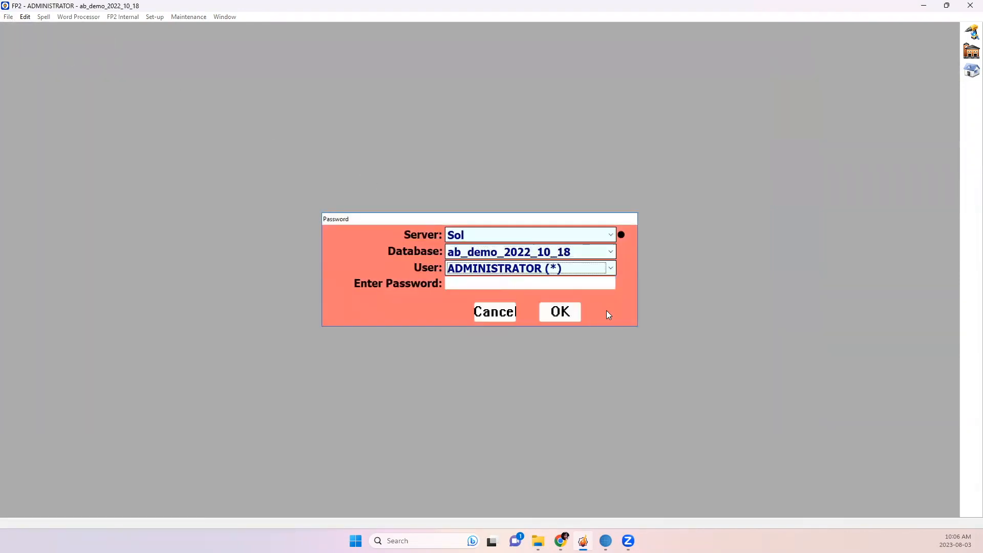
left_click(556, 313)
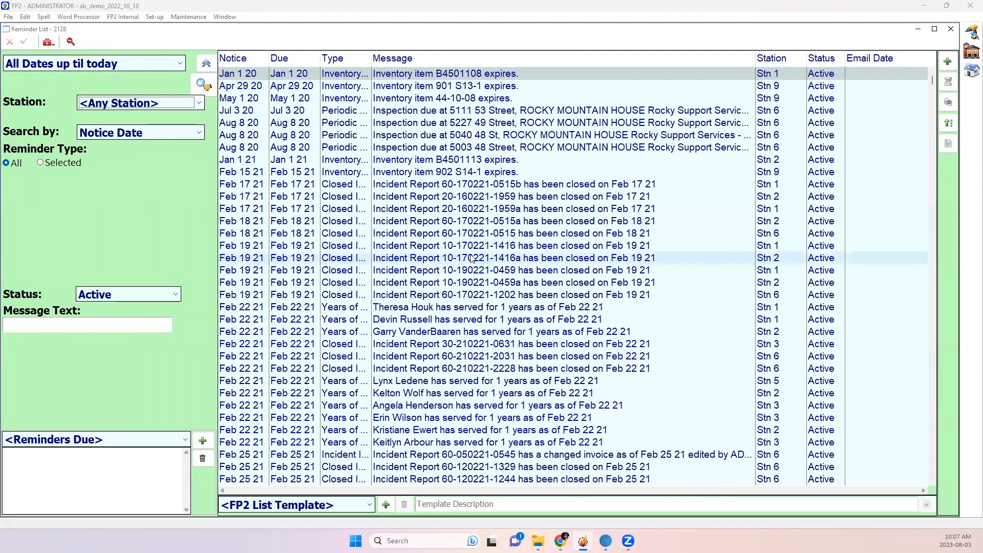
Widen the reminder list's Type column, and view and close the personnel record behind a Feb 22 21 Years of Service reminder for Stn 2
scroll(492, 275, "down", 2)
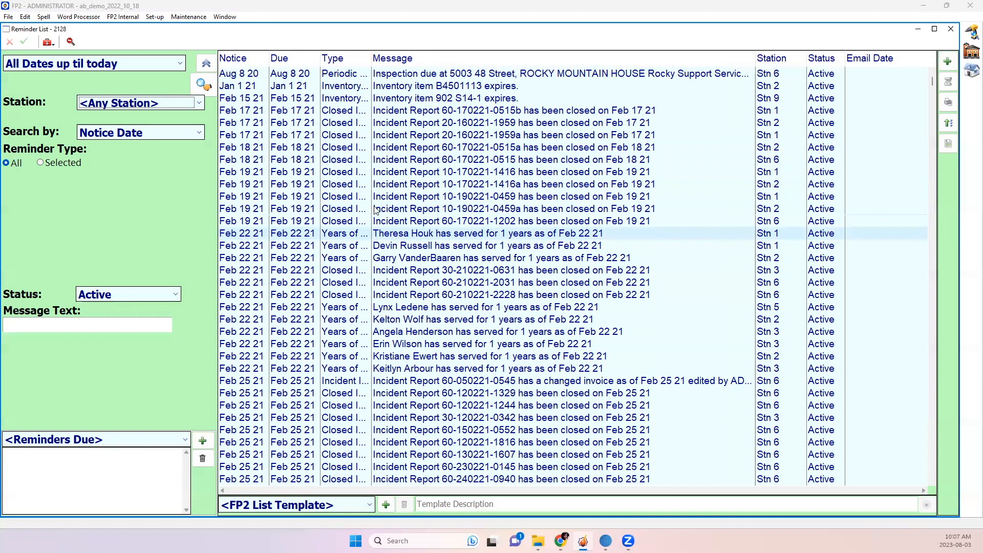
left_click_drag(372, 58, 437, 58)
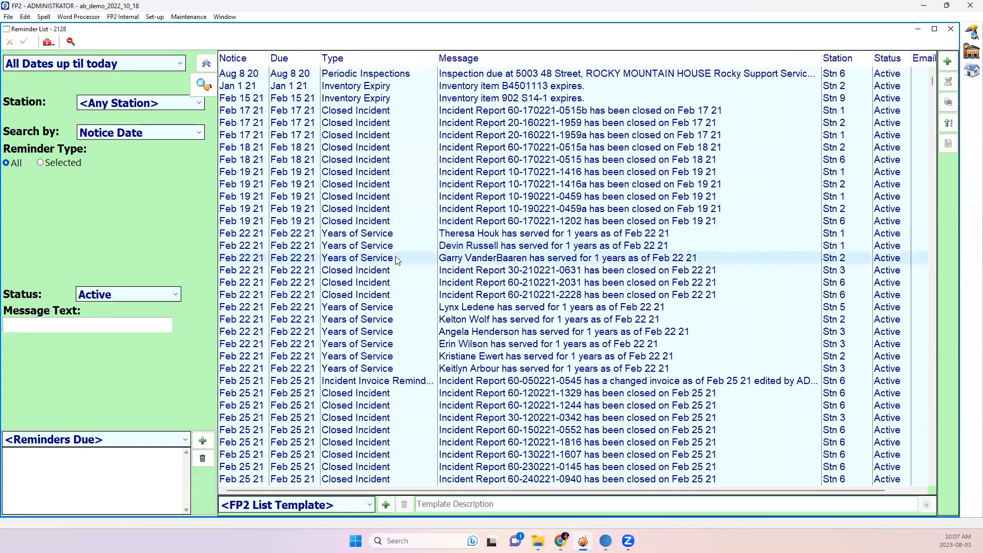
left_click(505, 261)
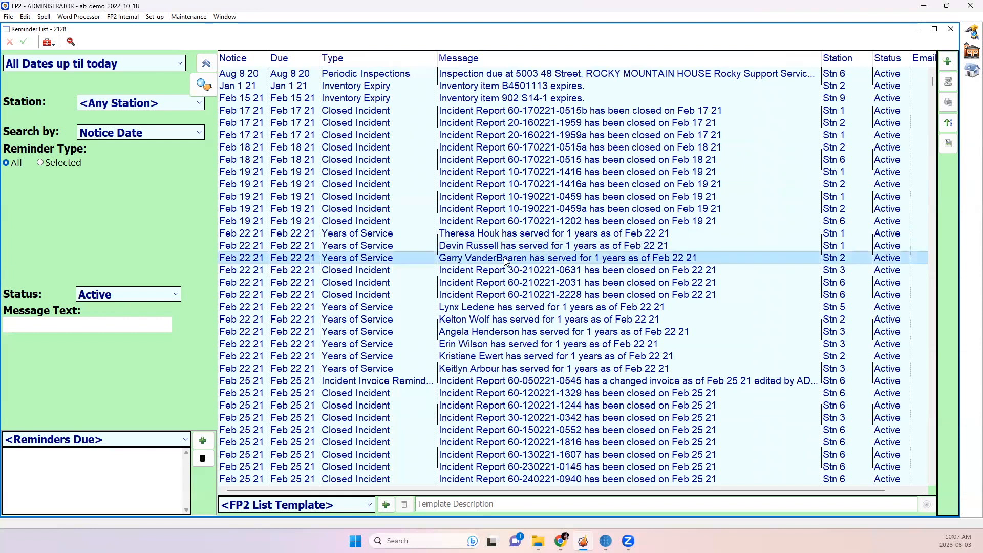
double_click(504, 260)
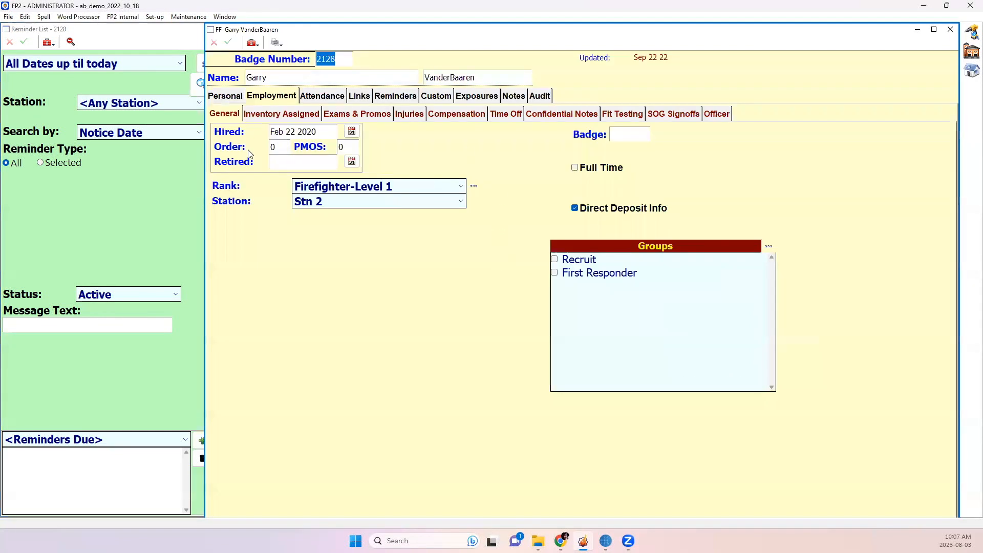
left_click(331, 62)
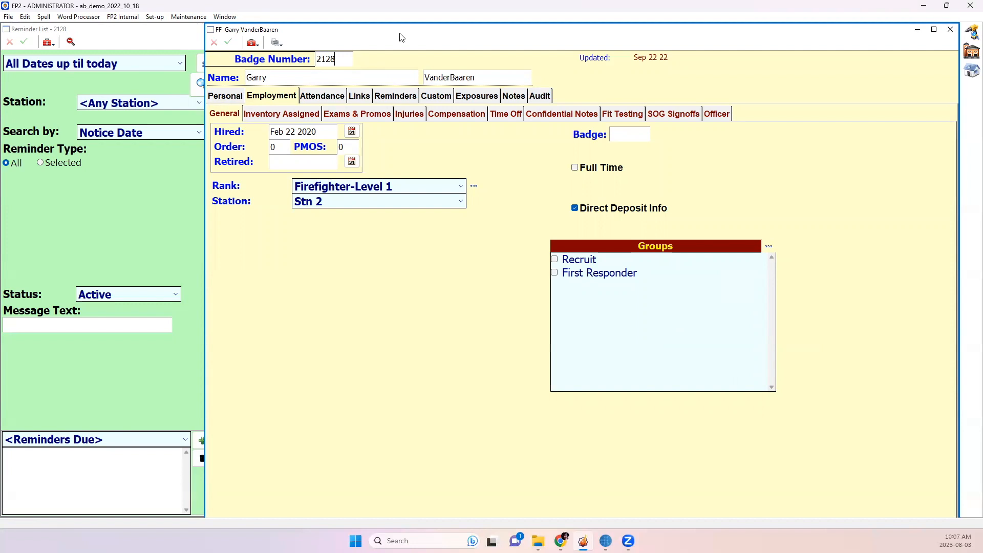
left_click_drag(400, 37, 416, 281)
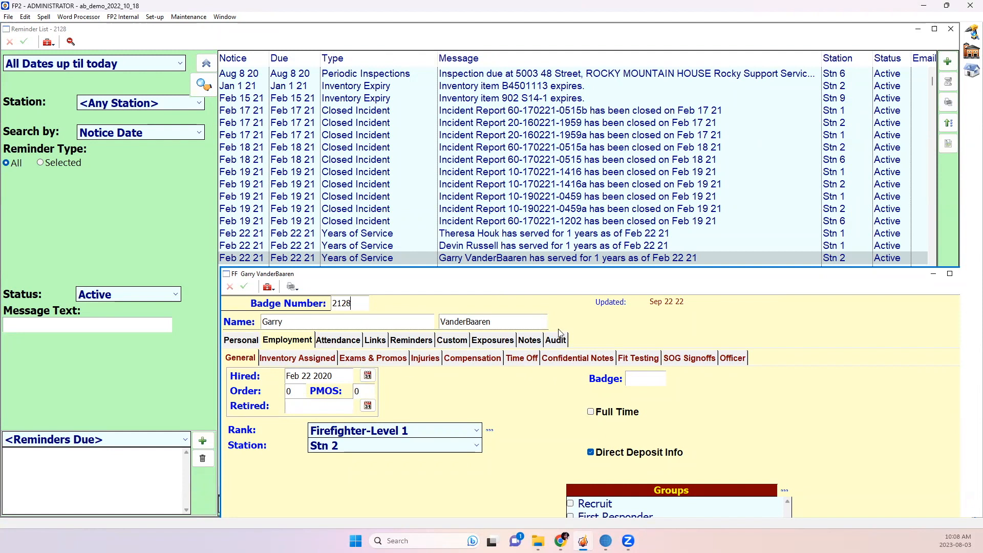
left_click_drag(783, 274, 660, 248)
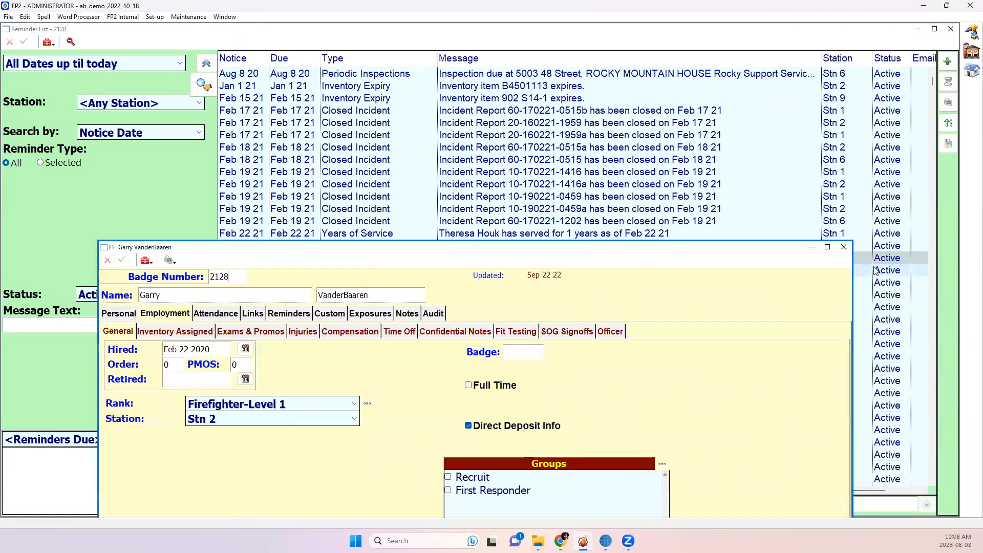
left_click(845, 248)
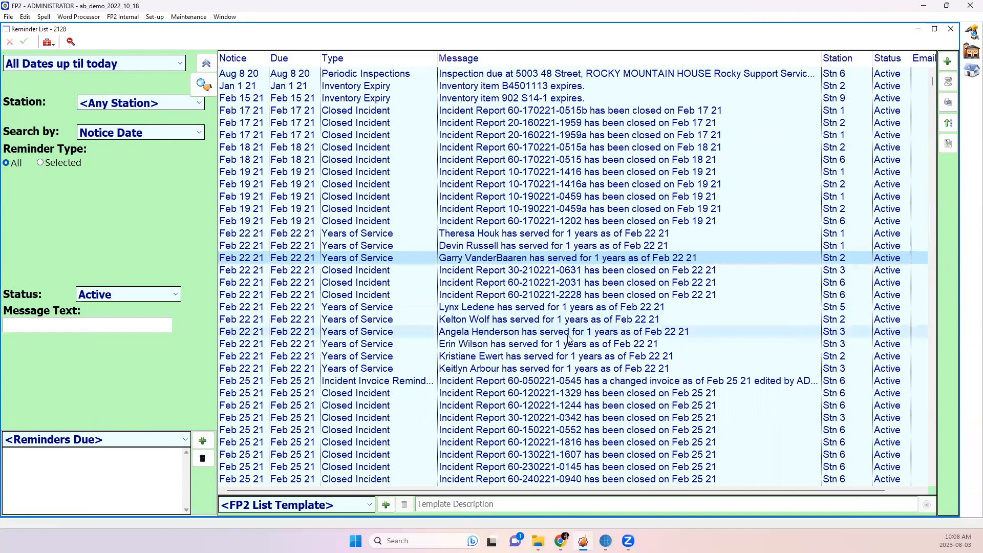
Open the inventory item behind the HOLMATRO RAM 4340 expiry reminder, examine its general expected life and manufactured date, and close it
scroll(568, 338, "down", 7)
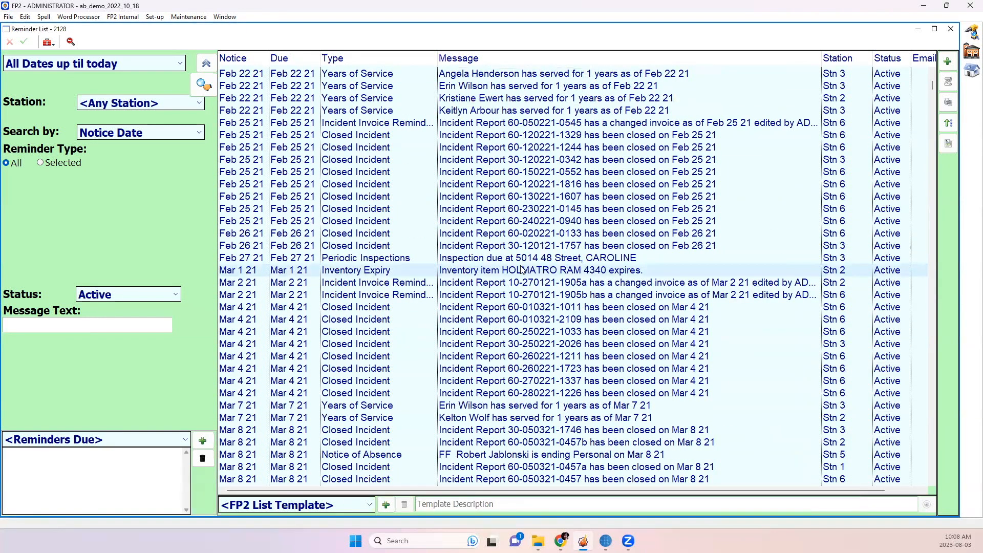
left_click(498, 271)
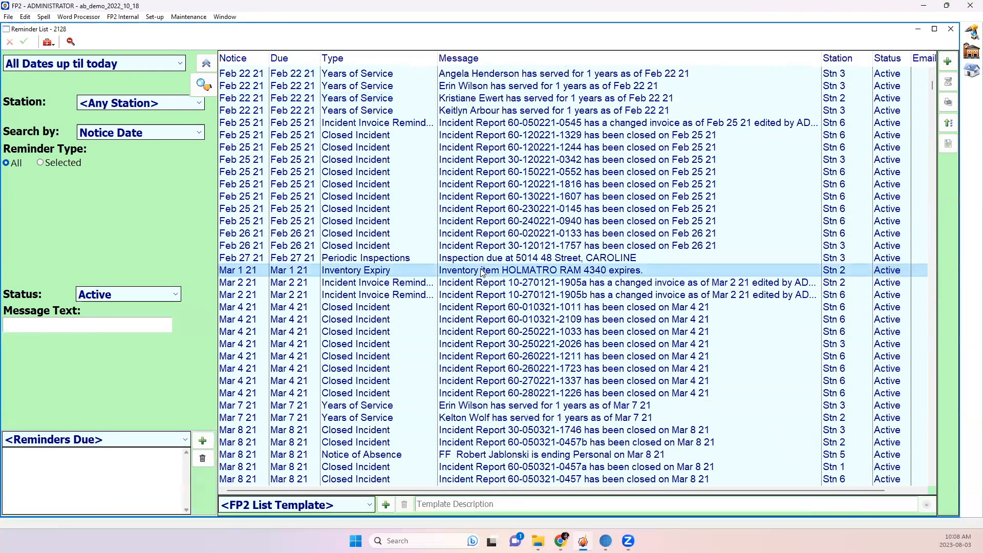
double_click(481, 271)
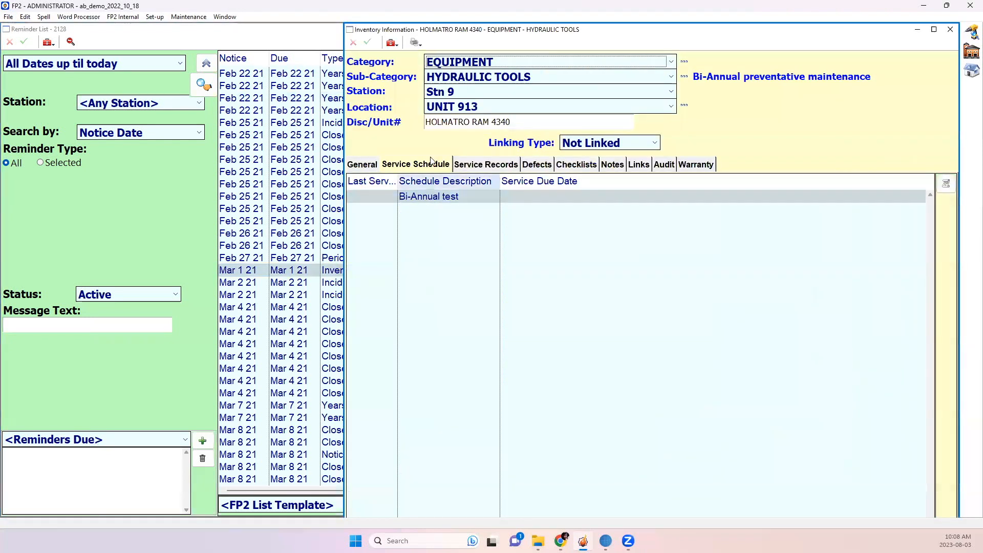
left_click(365, 166)
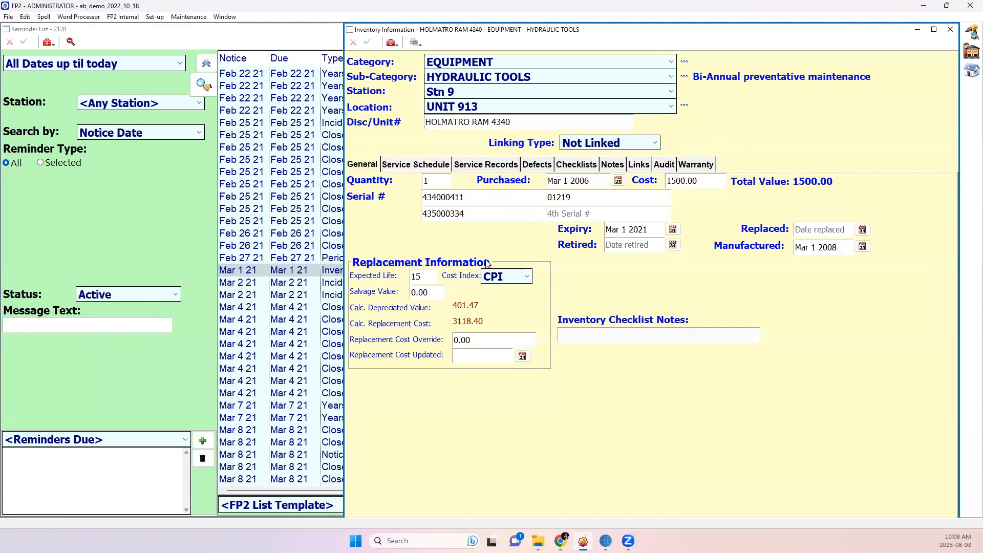
left_click(417, 275)
left_click(843, 248)
left_click(814, 251)
left_click(949, 30)
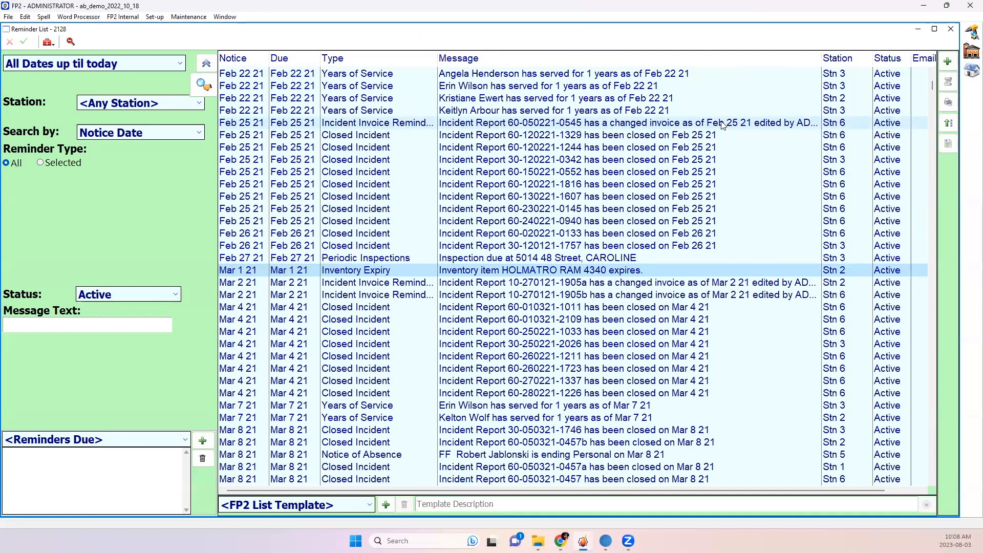
Add a new reminder and set its due date to Dec 1 21
left_click(949, 62)
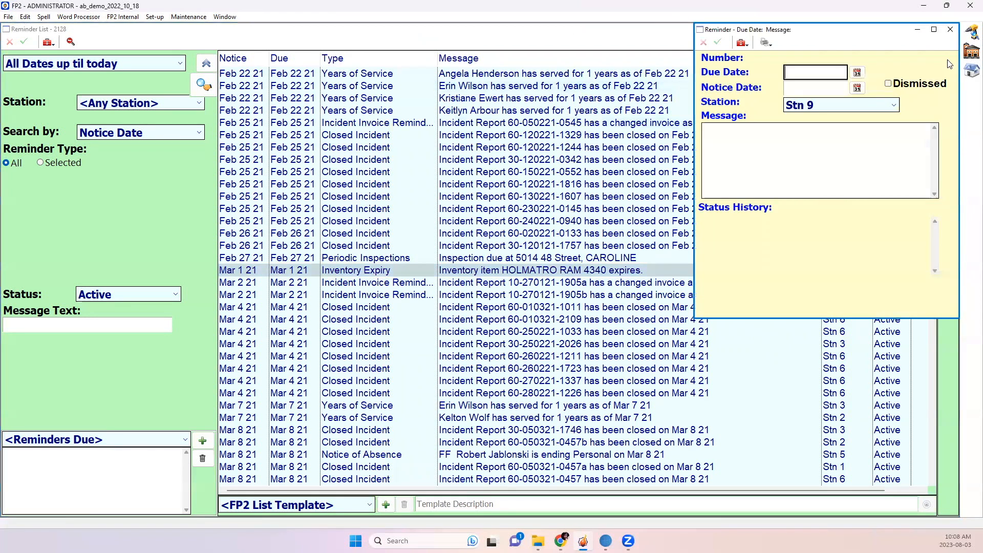
left_click_drag(842, 30, 728, 58)
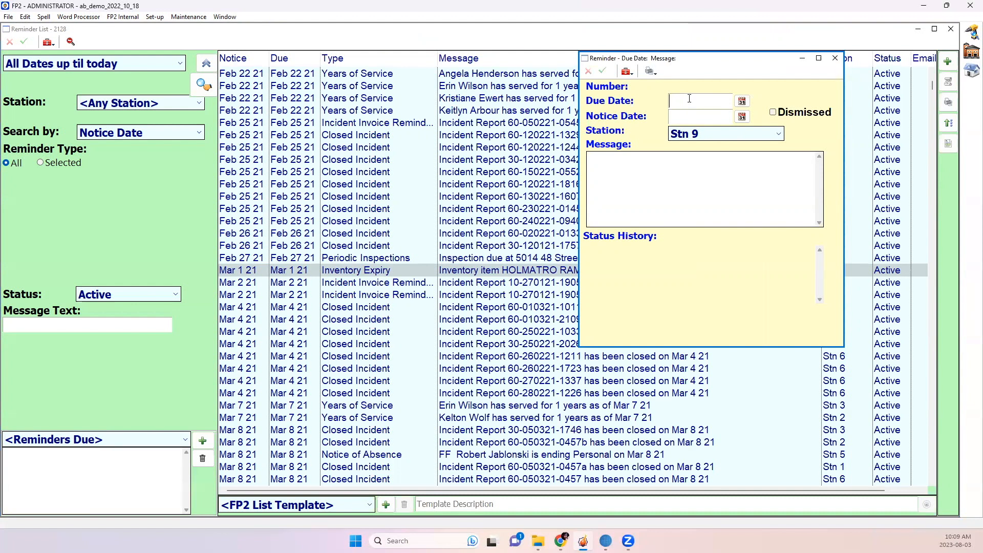
type("12")
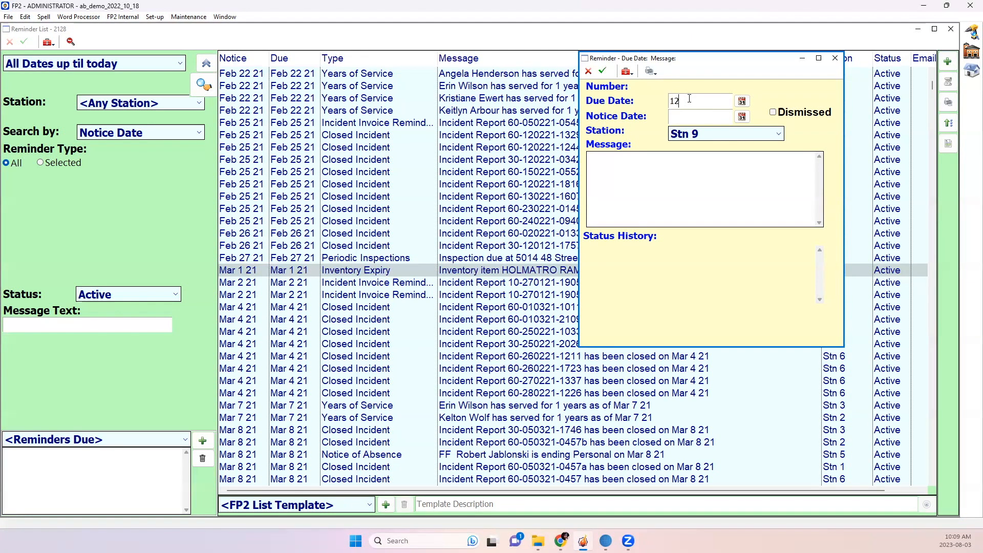
type(" 121")
key("Return")
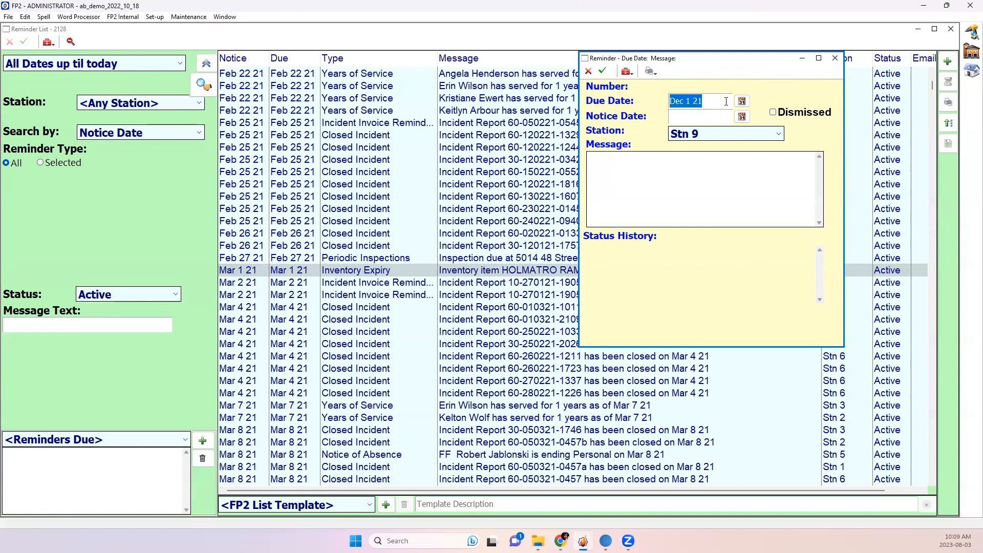
left_click(732, 100)
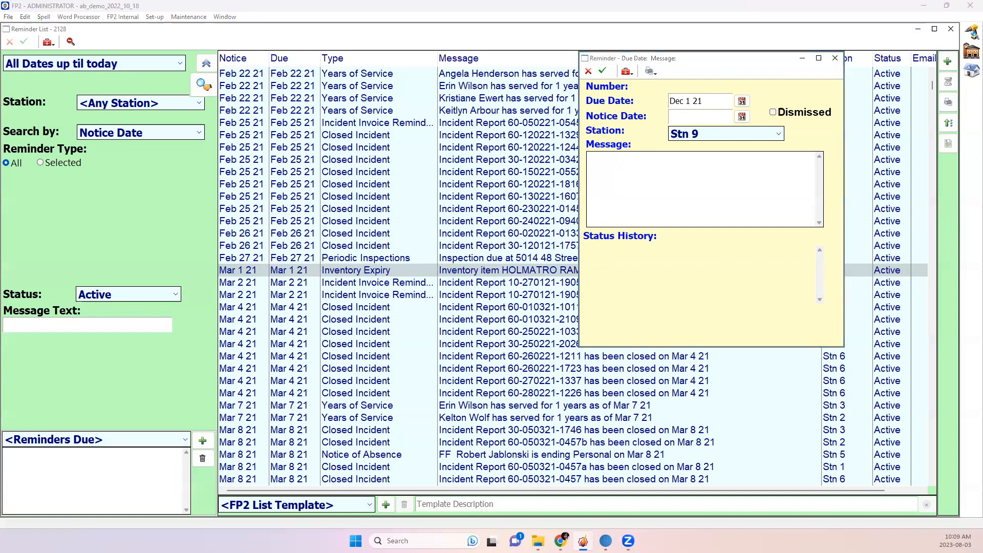
Set the new reminder's notice date to Nov 1 21
left_click(684, 114)
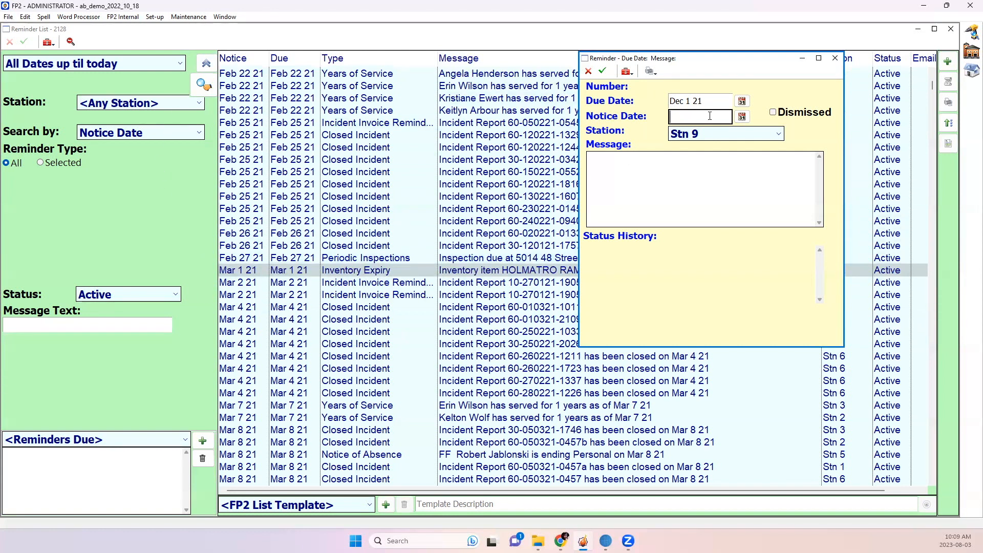
type("11")
type(" 1 21")
key("Return")
left_click(710, 115)
Enter the message "Do this thing" for the new reminder, save it and close its window
left_click(686, 171)
type("Do")
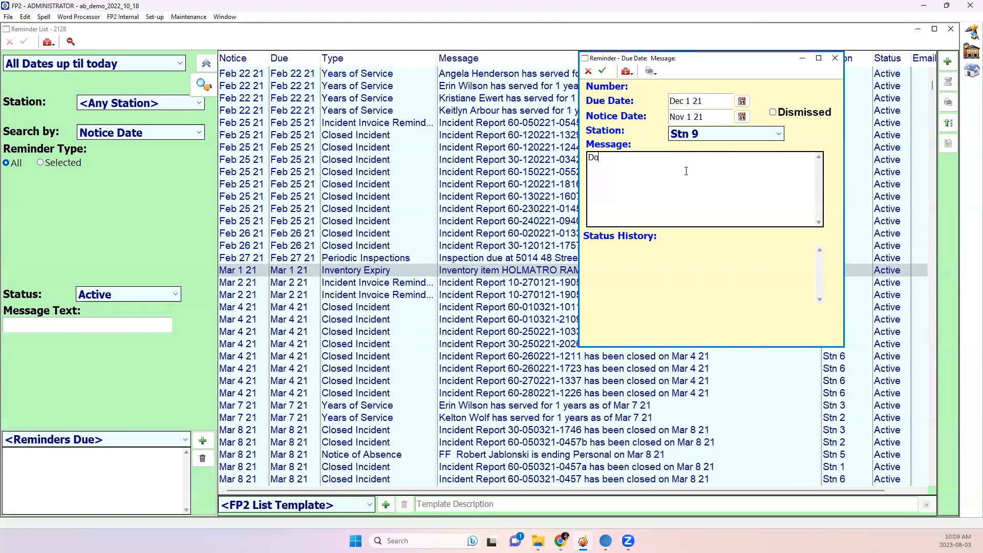
type(" this thing")
left_click(680, 139)
left_click(679, 140)
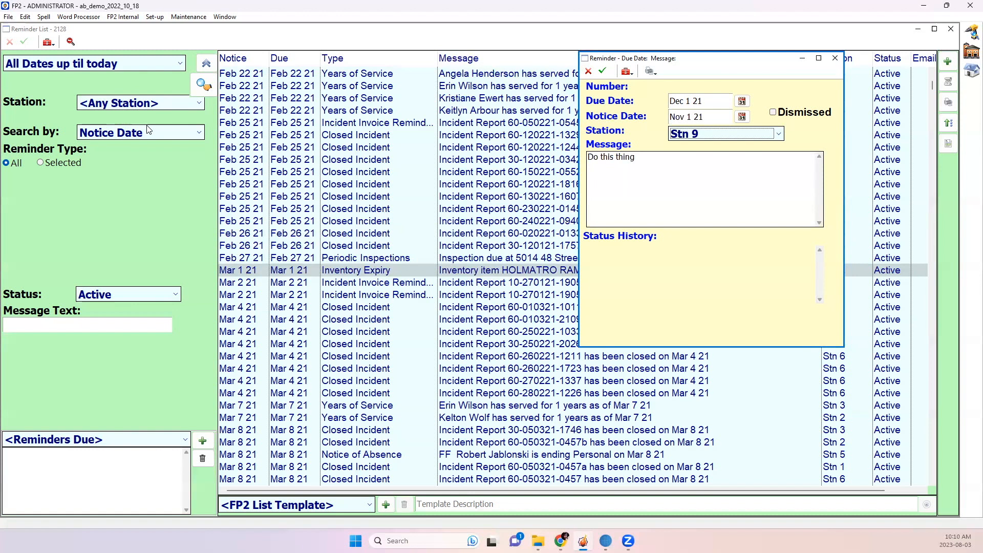
left_click(602, 71)
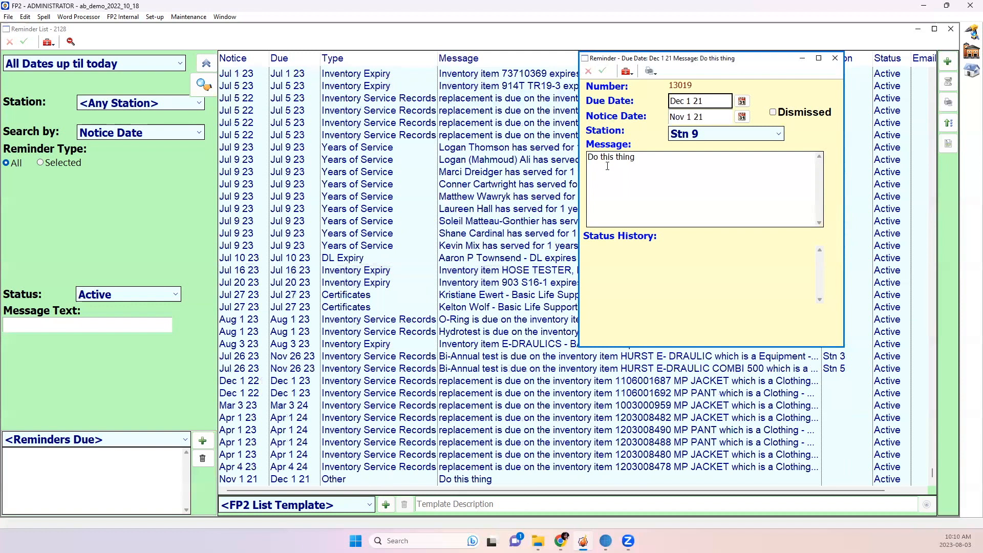
left_click(835, 58)
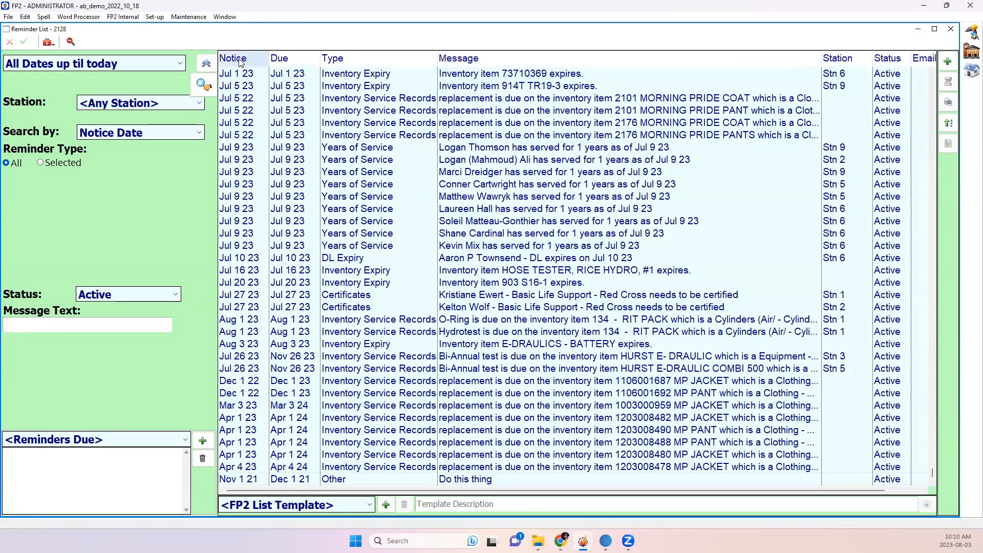
Sort the reminder list by notice date, then find and select the "Do this thing" reminder among the Nov 1 21 notices
scroll(247, 128, "up", 8)
scroll(248, 128, "up", 12)
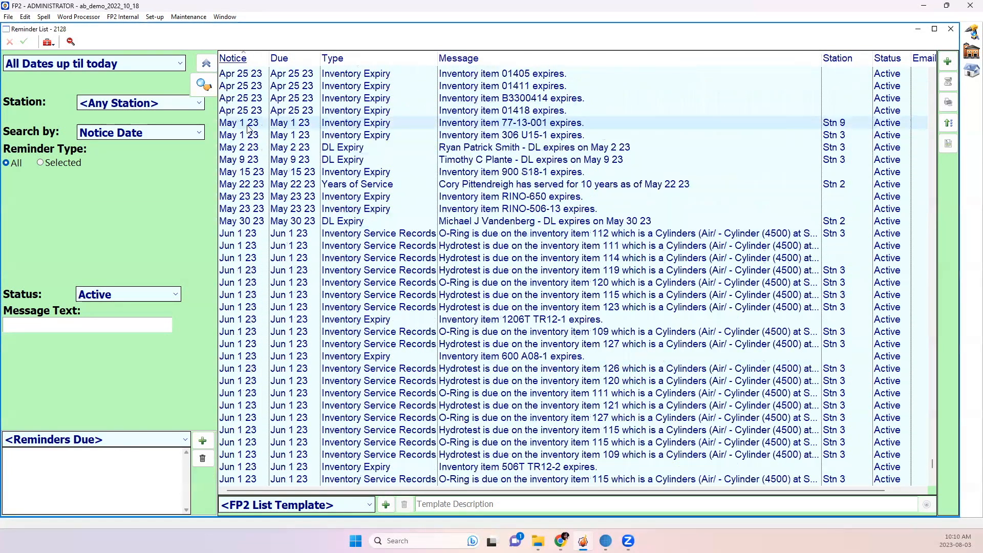
left_click_drag(934, 456, 939, 77)
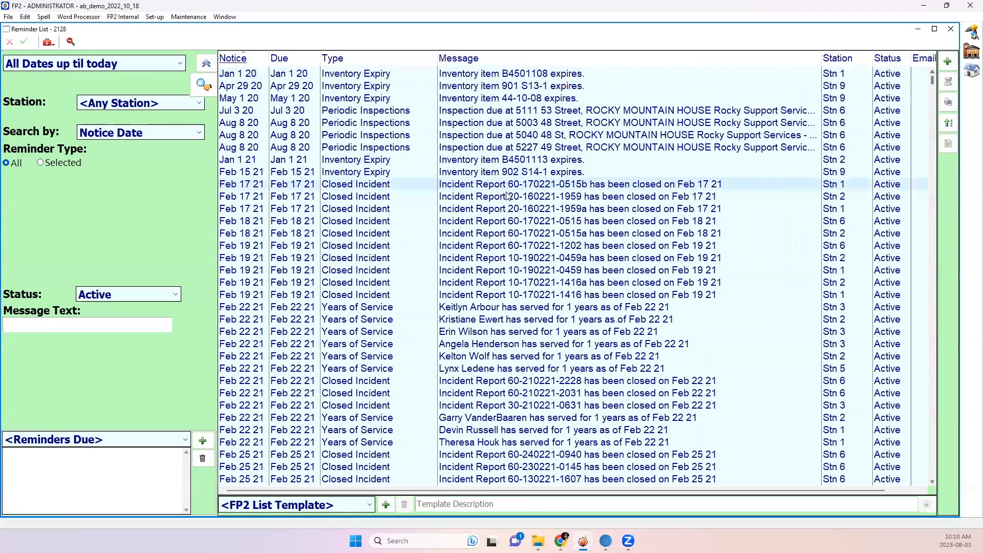
scroll(413, 165, "down", 3)
scroll(412, 165, "down", 3)
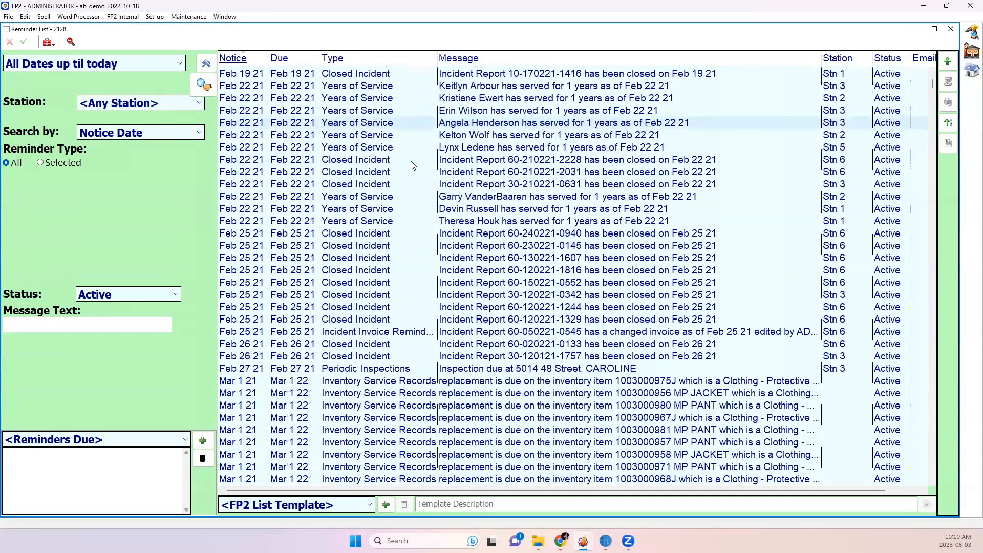
scroll(436, 186, "down", 6)
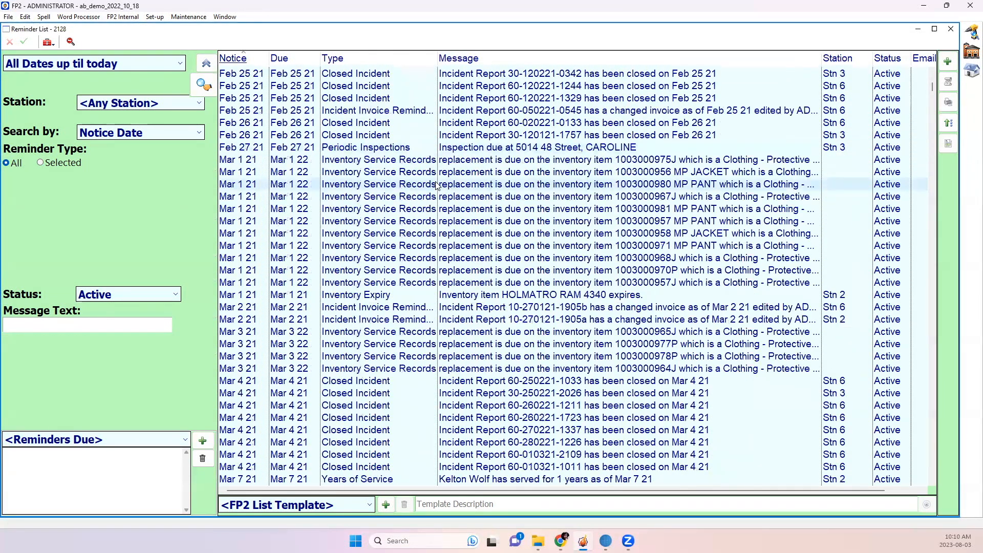
scroll(436, 185, "down", 20)
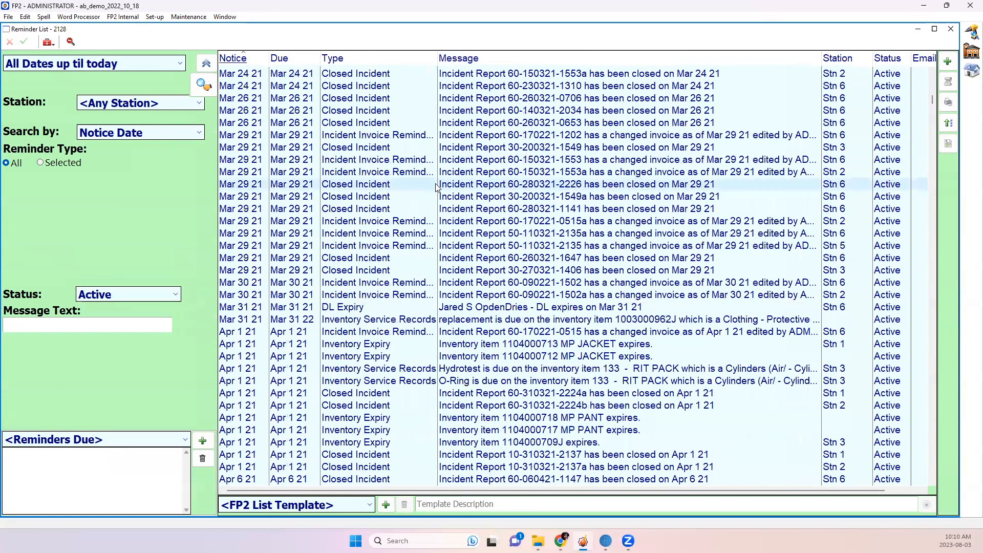
scroll(436, 187, "down", 20)
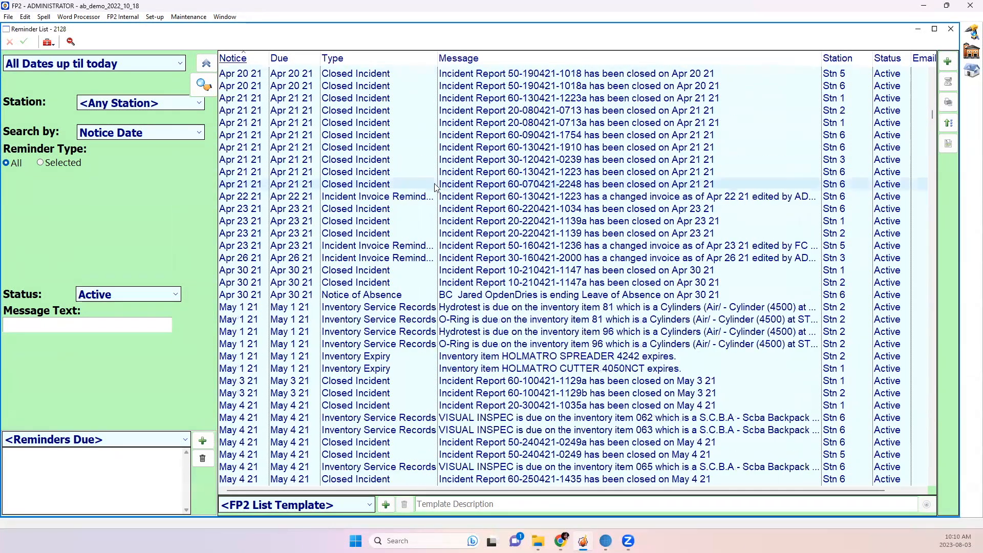
scroll(933, 281, "down", 20)
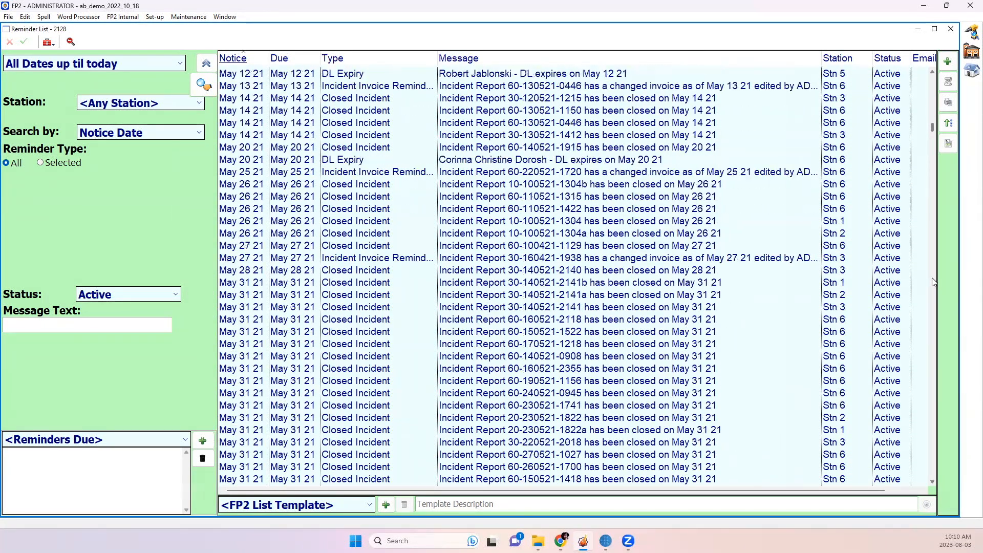
scroll(932, 282, "down", 20)
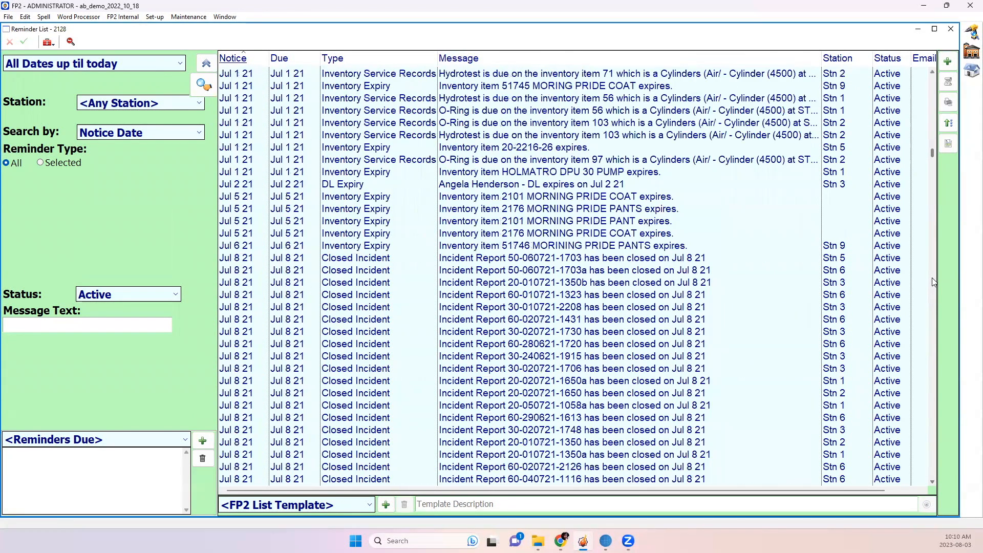
scroll(932, 282, "down", 20)
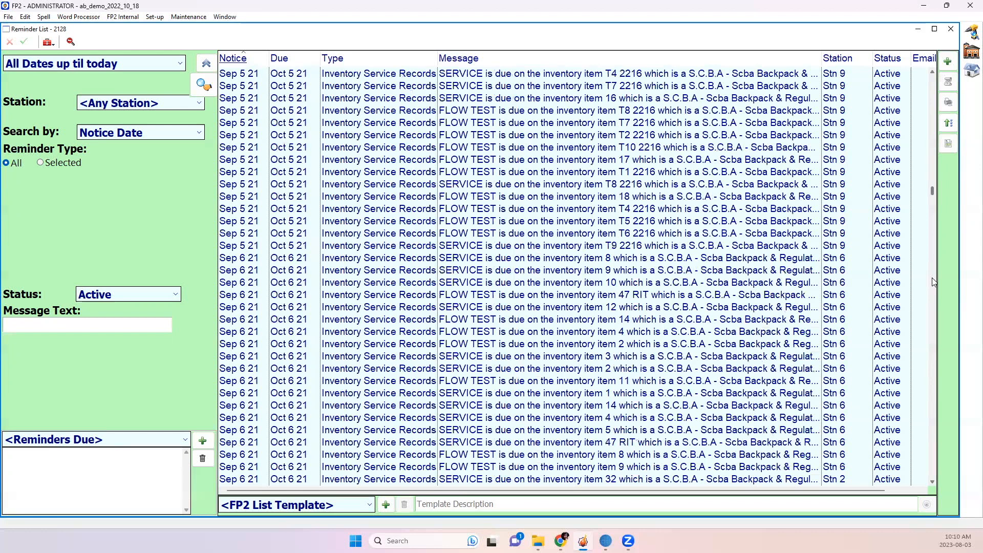
scroll(933, 282, "down", 15)
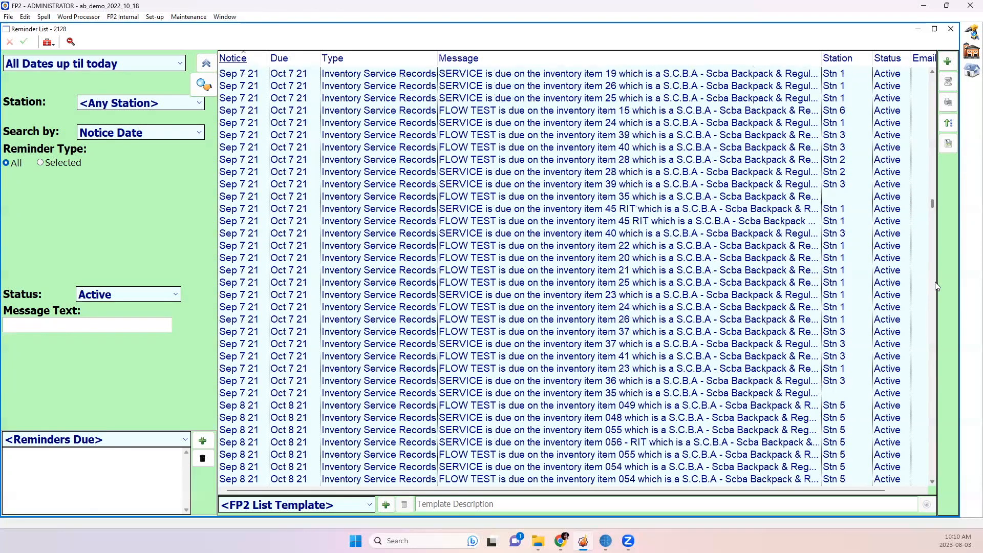
scroll(938, 287, "down", 15)
scroll(937, 287, "down", 20)
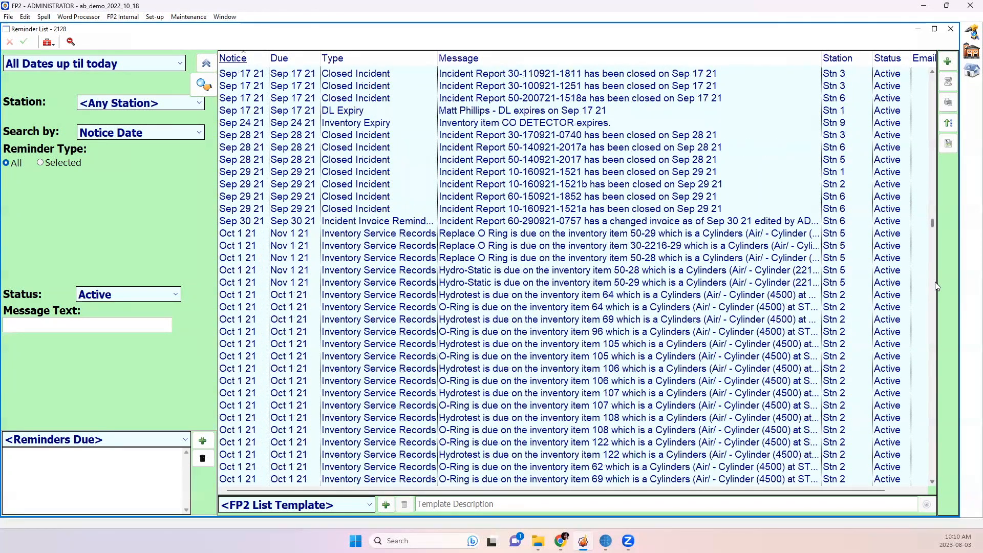
scroll(938, 287, "down", 20)
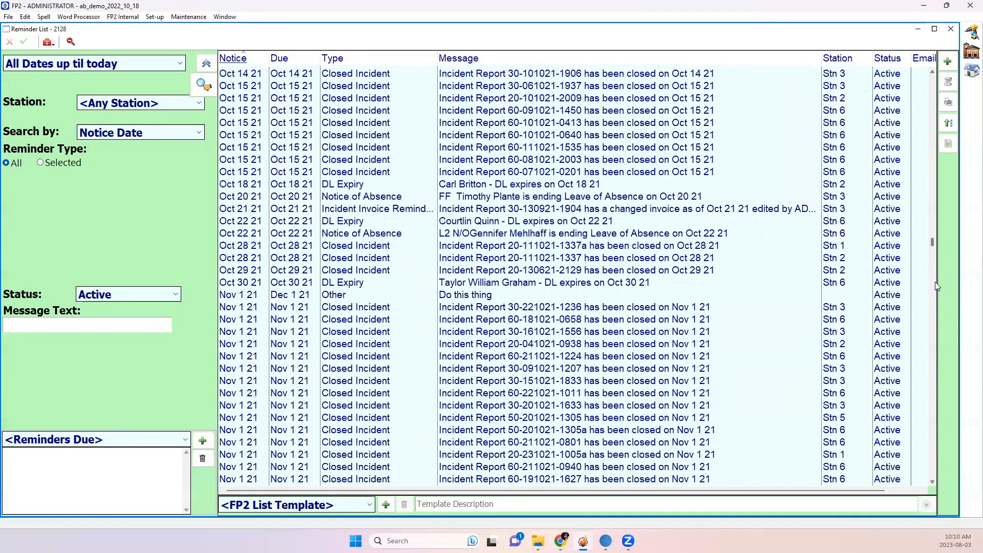
scroll(937, 286, "down", 20)
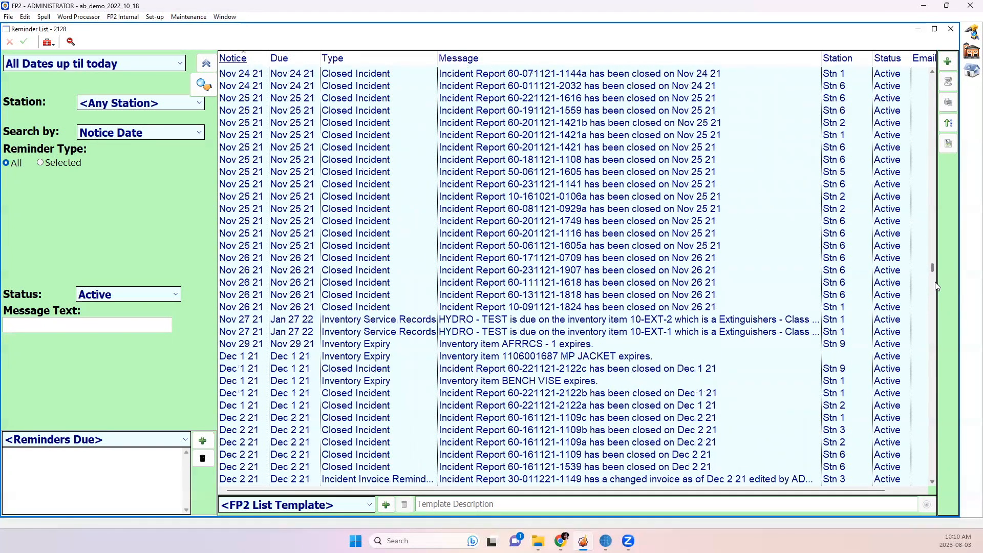
scroll(937, 287, "down", 20)
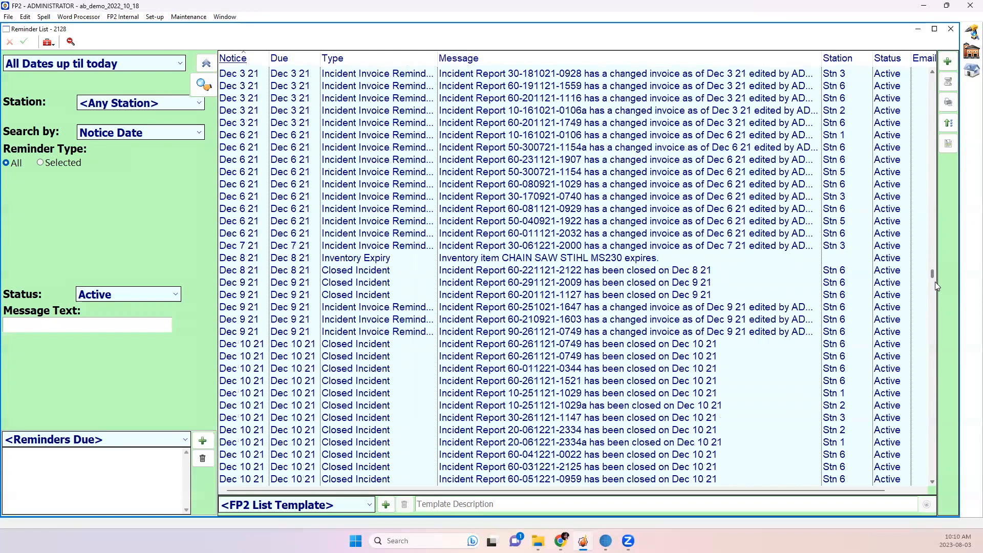
scroll(937, 287, "up", 10)
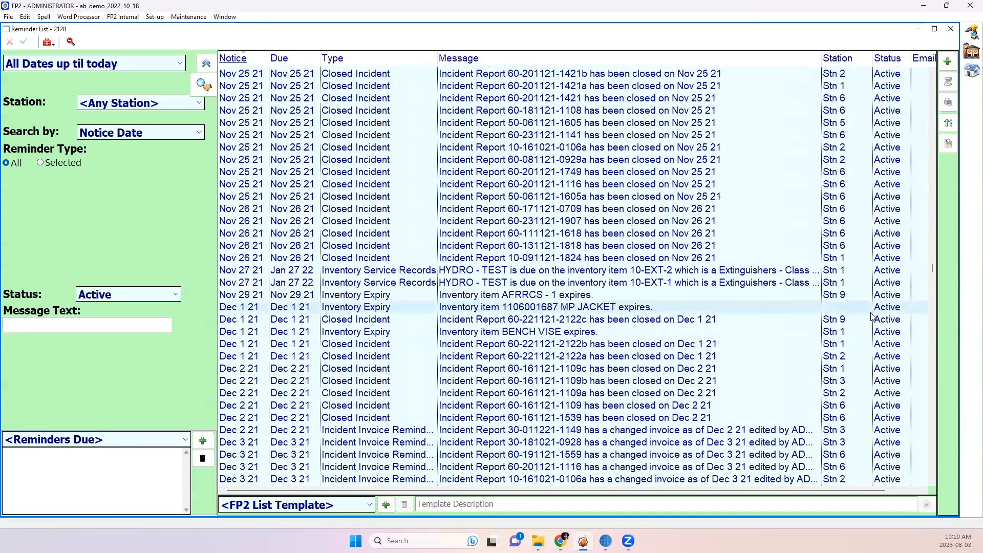
scroll(700, 303, "up", 3)
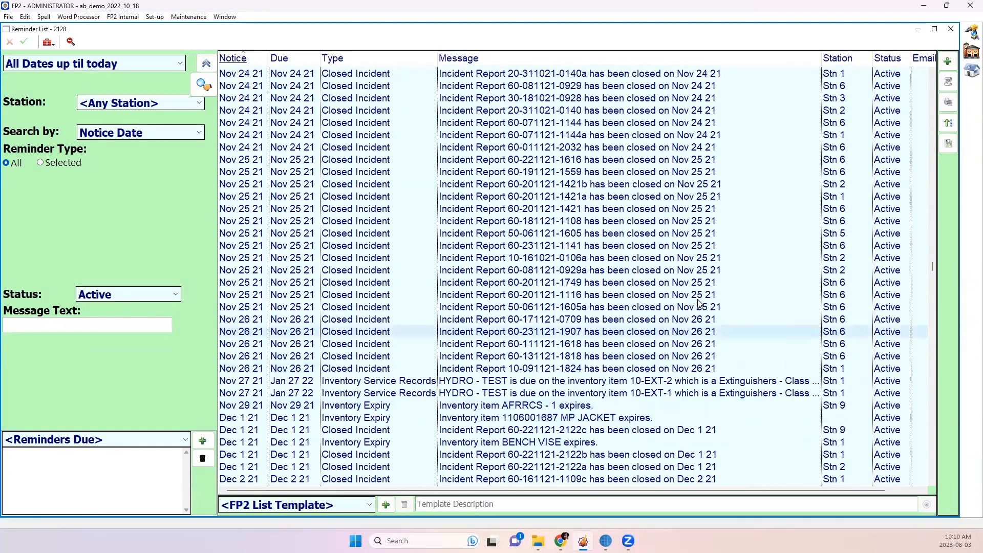
scroll(700, 303, "up", 18)
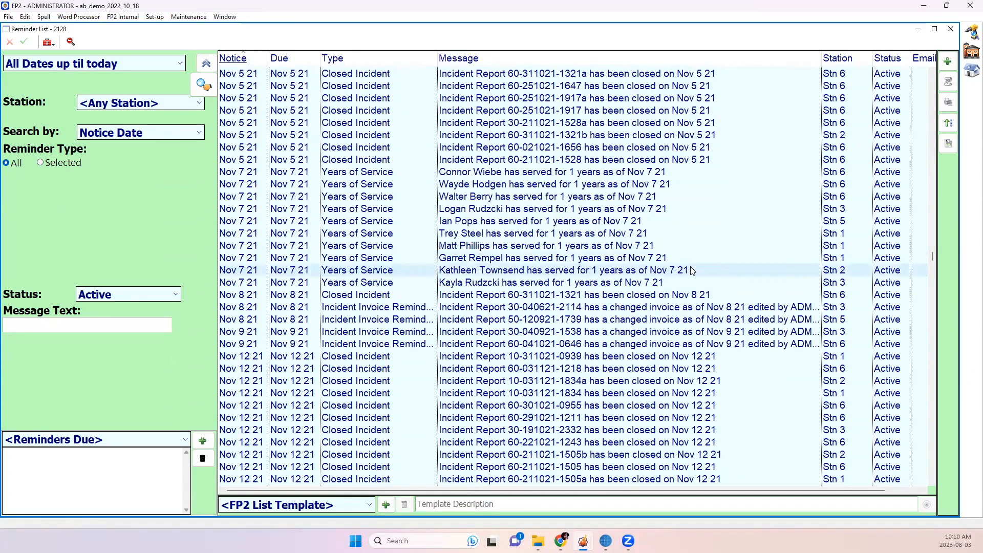
scroll(690, 267, "up", 15)
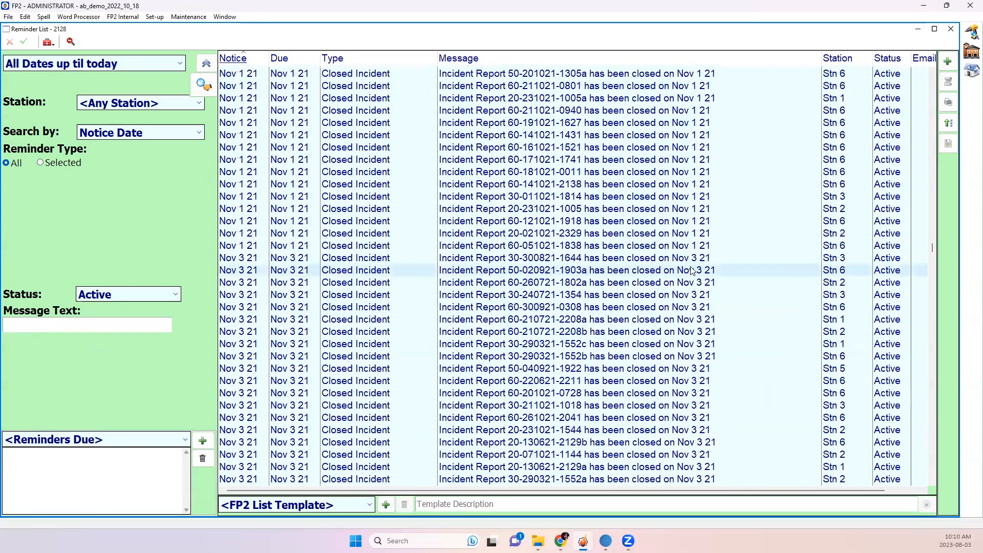
scroll(691, 270, "up", 7)
left_click(621, 201)
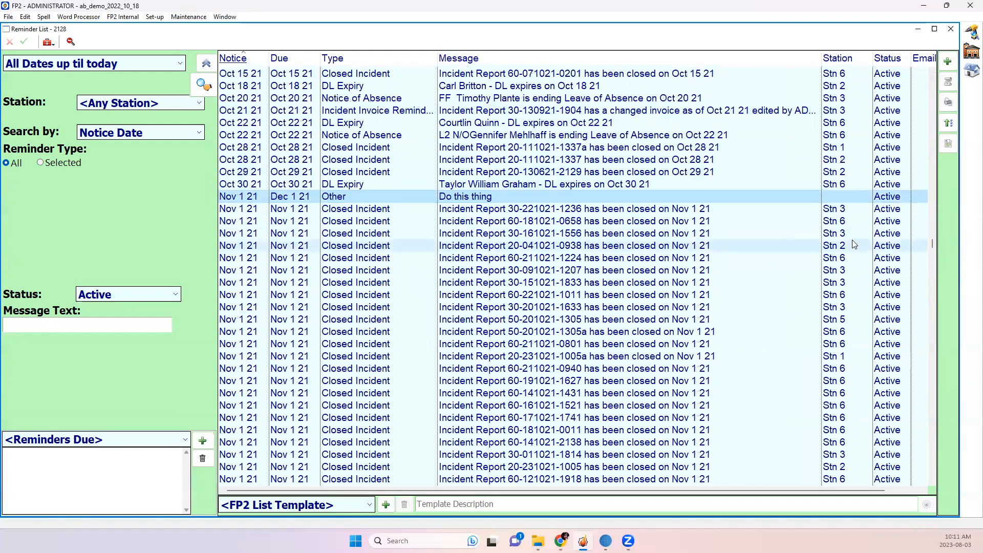
Select several non-adjacent reminders near the start of the list, beginning with the B4501108 inventory expiry
left_click_drag(931, 243, 935, 222)
scroll(935, 223, "down", 1)
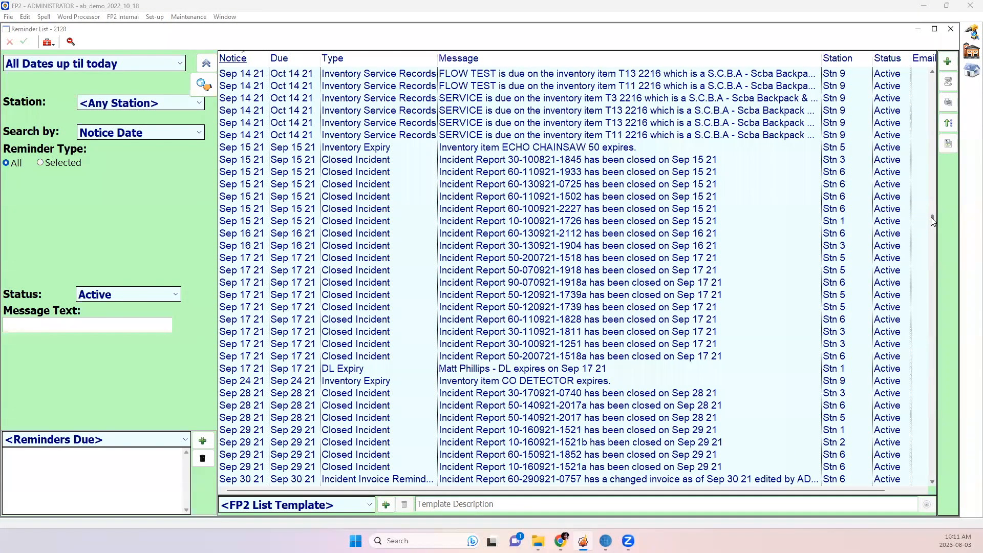
left_click_drag(933, 221, 937, 74)
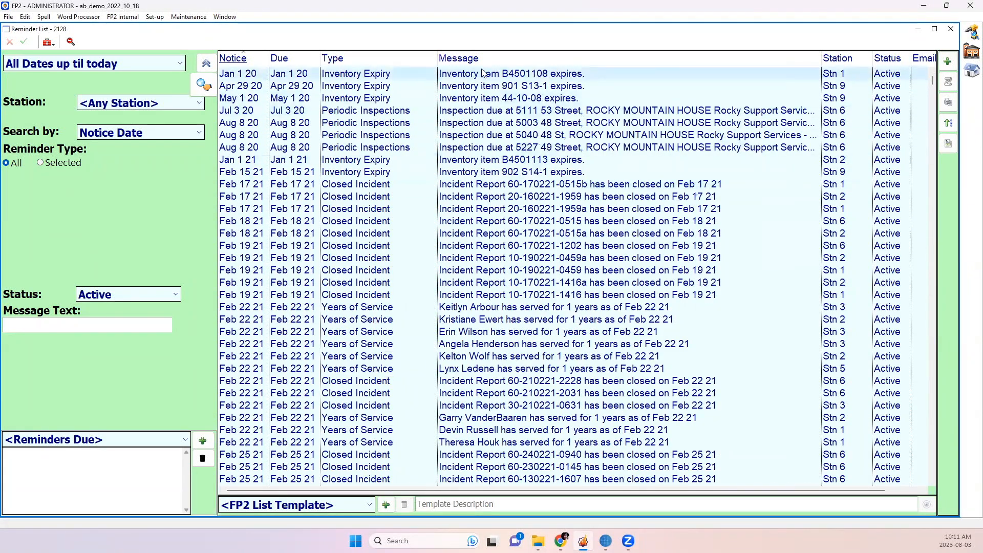
left_click_drag(476, 78, 589, 262)
left_click(589, 260)
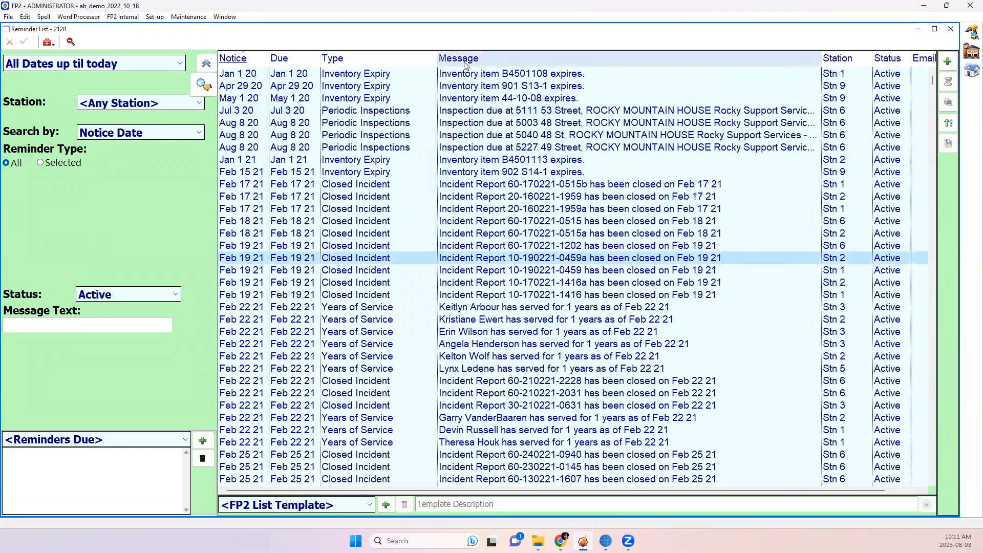
left_click(487, 74)
left_click(499, 110, "ctrl")
left_click(505, 135, "ctrl")
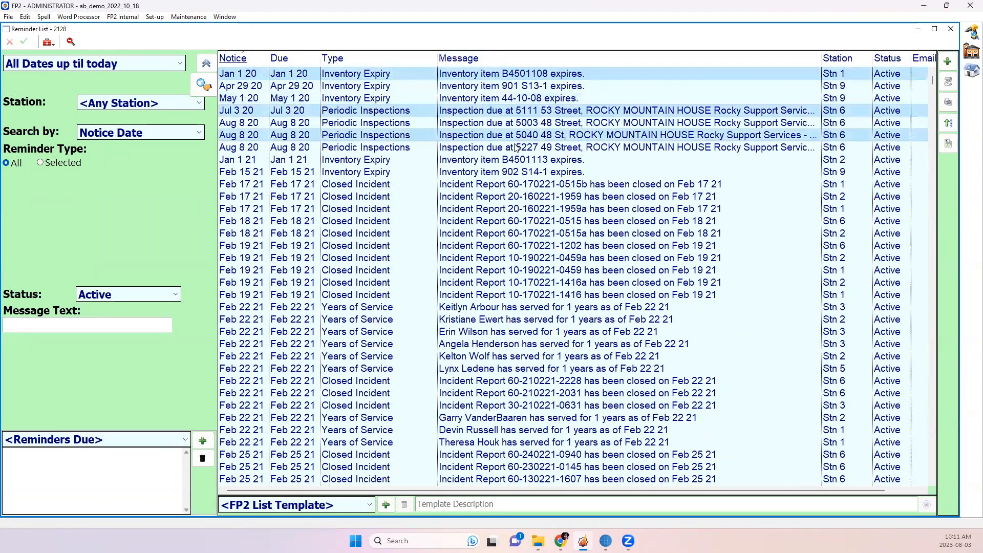
left_click(509, 159, "ctrl")
left_click(511, 184, "ctrl")
left_click(513, 209, "ctrl")
left_click(516, 258, "ctrl")
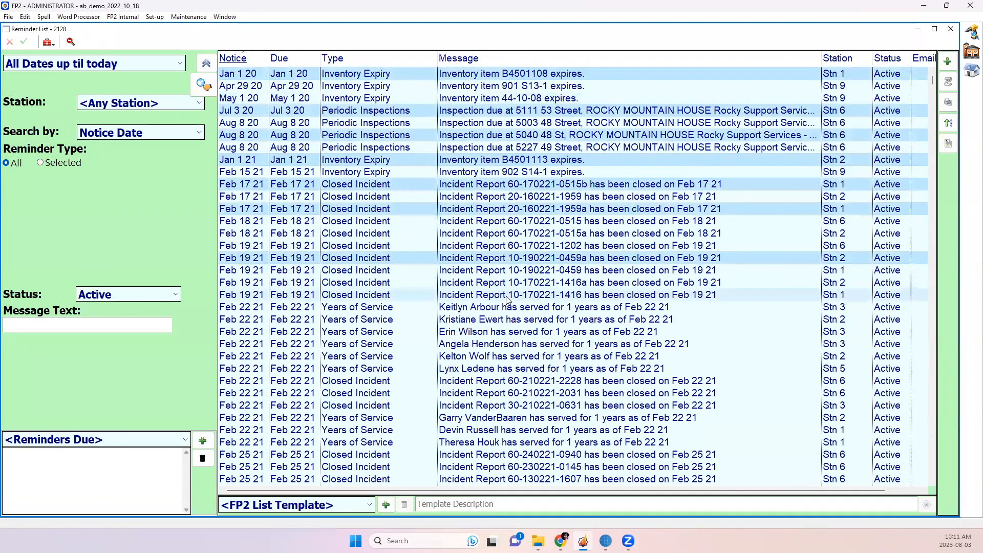
left_click(518, 295, "ctrl")
left_click(520, 344, "ctrl")
Select a continuous range of reminders from the Jul 3 20 periodic inspection into the Mar 24 21 notices
left_click(511, 111)
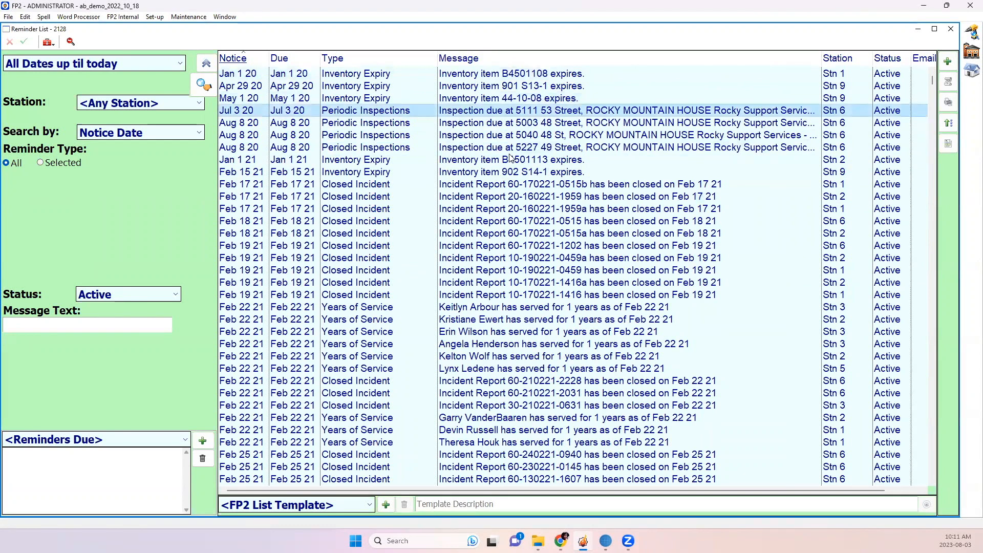
left_click(536, 406, "shift")
scroll(563, 394, "down", 15)
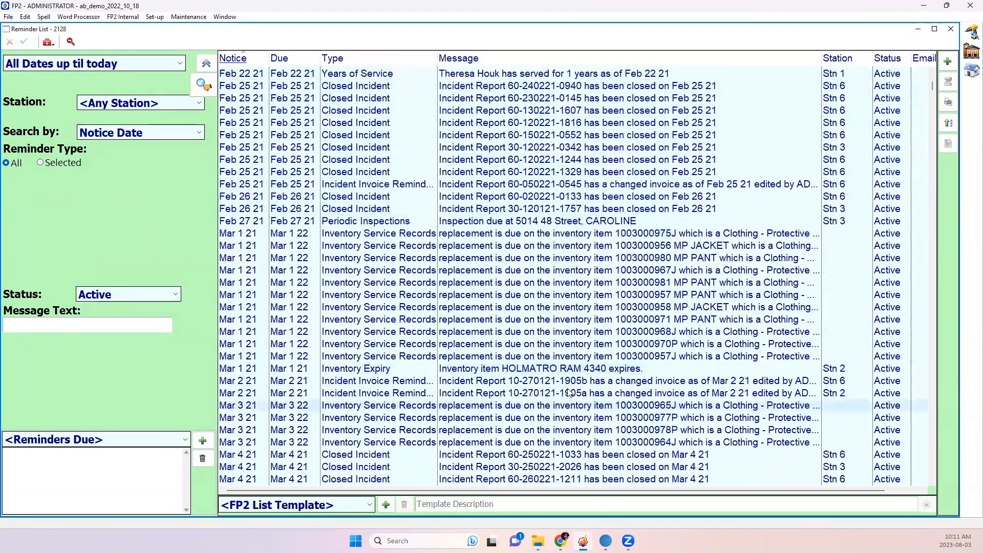
scroll(580, 387, "down", 6)
scroll(608, 326, "up", 14)
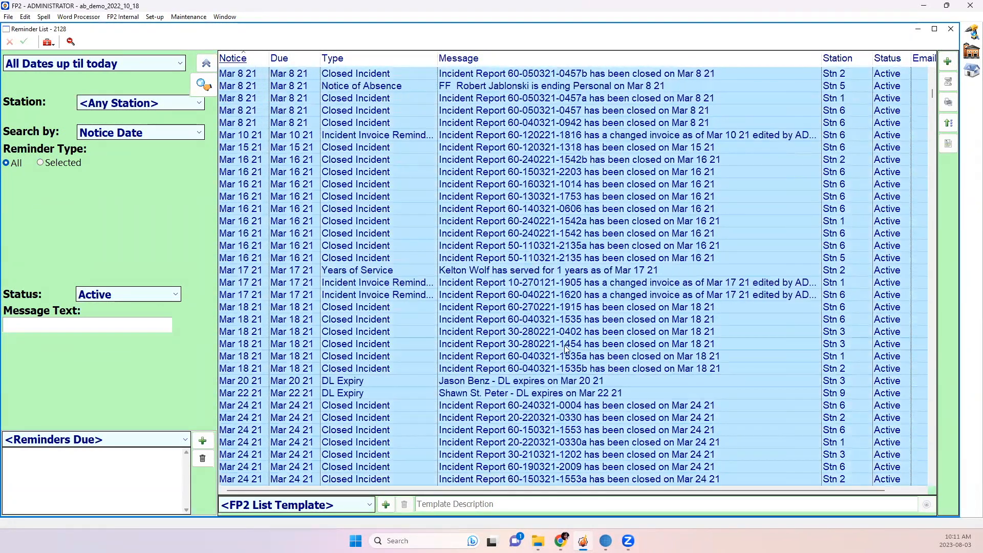
scroll(608, 326, "up", 17)
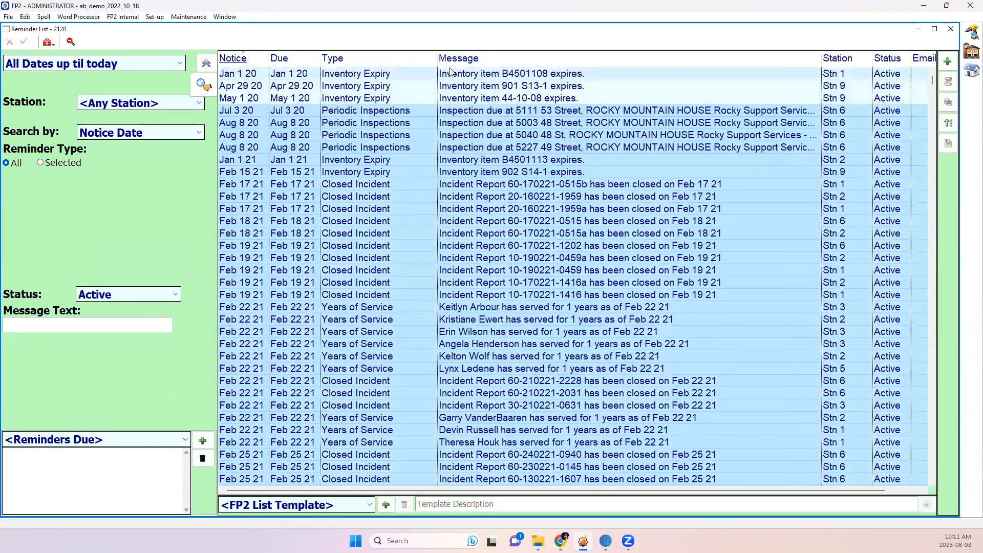
Dismiss all reminders from the first Jan 1 20 entry through the Dec 31 21 entry together
left_click(450, 75)
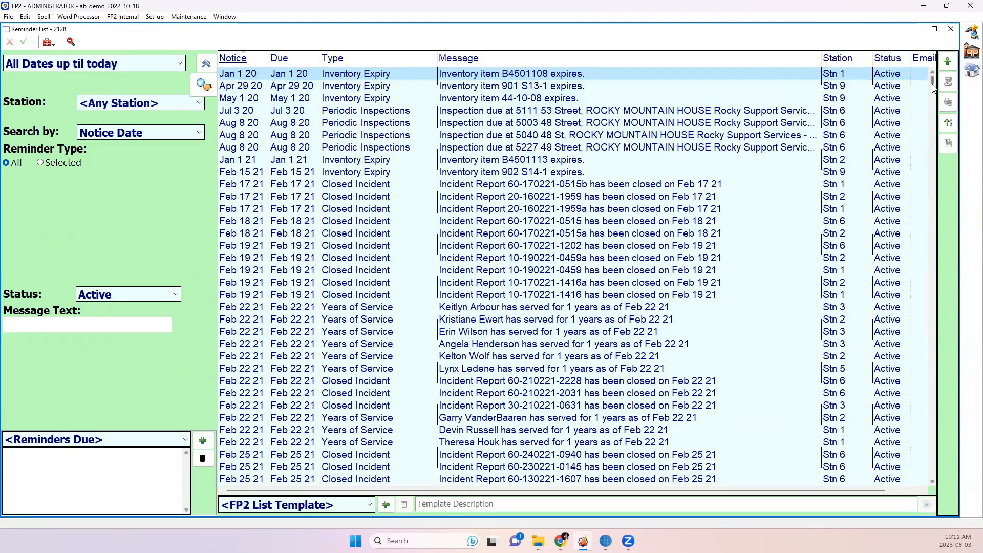
scroll(932, 98, "down", 9)
left_click_drag(931, 99, 912, 300)
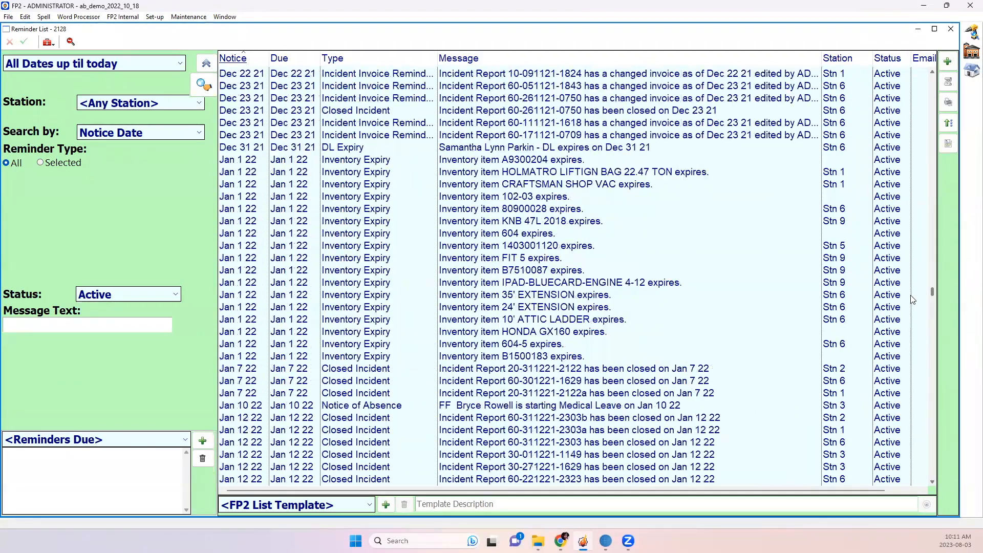
left_click(352, 151, "shift")
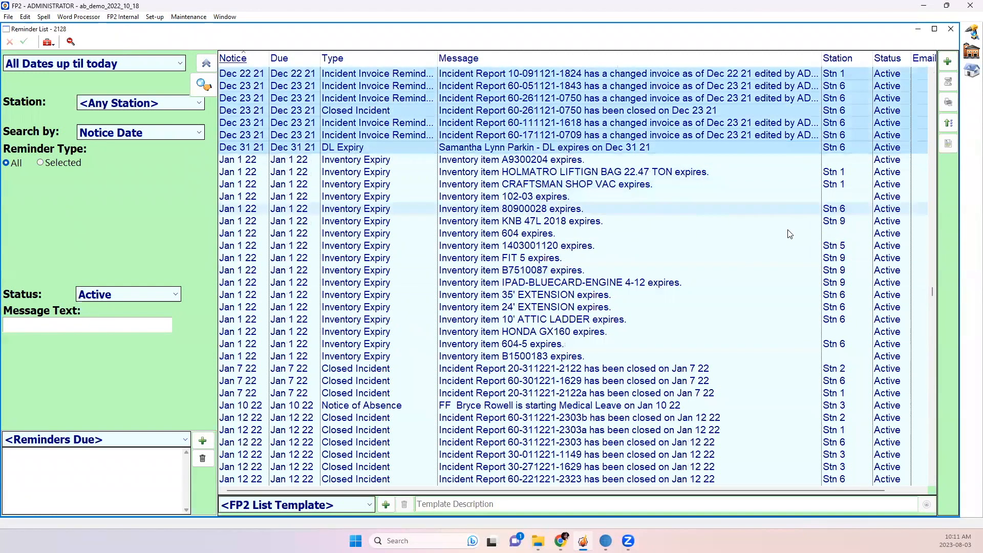
left_click_drag(930, 290, 929, 231)
right_click(536, 162)
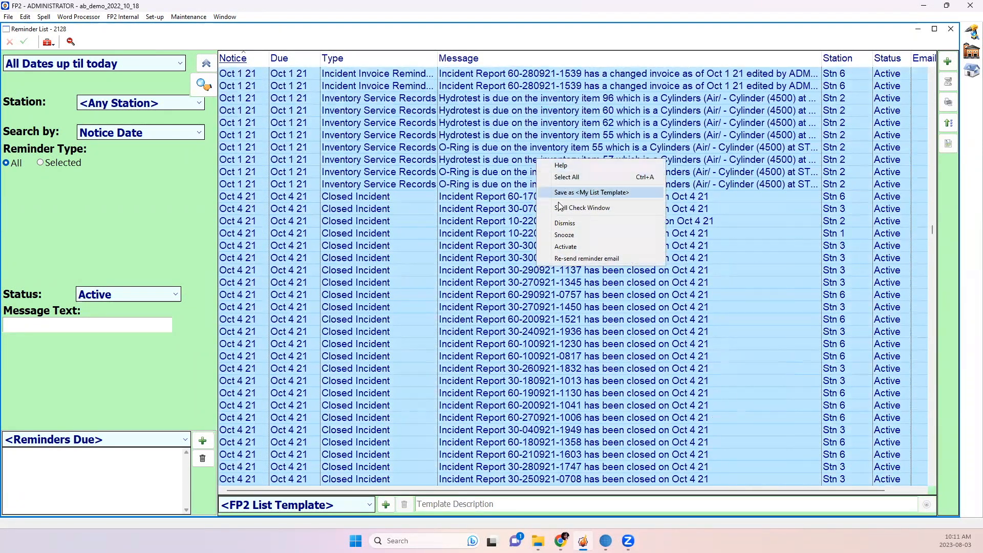
left_click(565, 224)
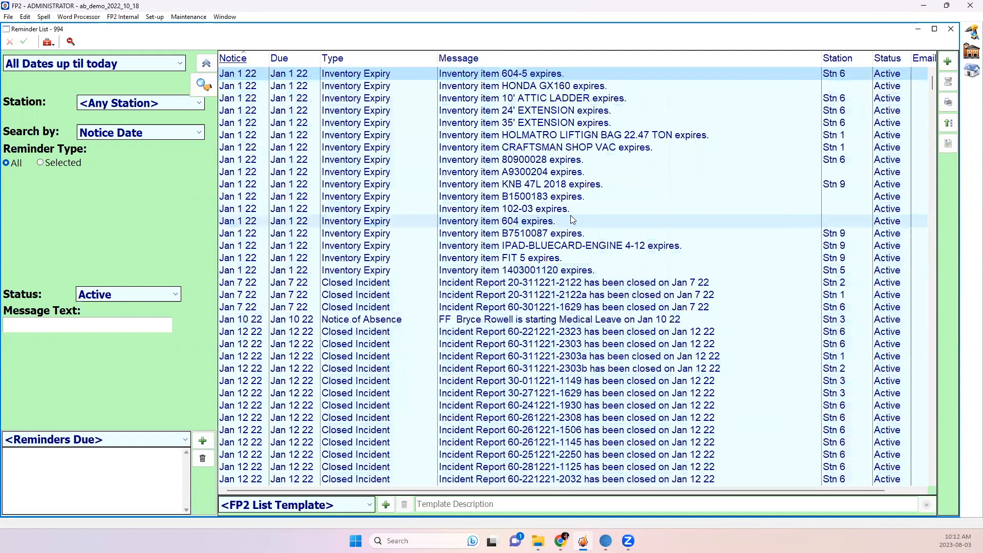
Examine the date fields available for searching and look through the reminder list to its latest notices
left_click_drag(933, 83, 952, 43)
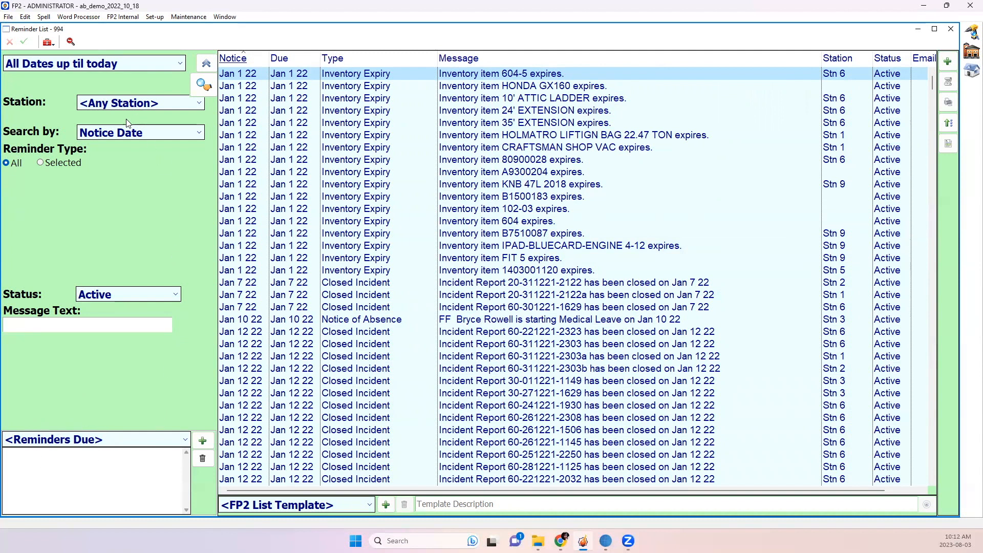
left_click(106, 134)
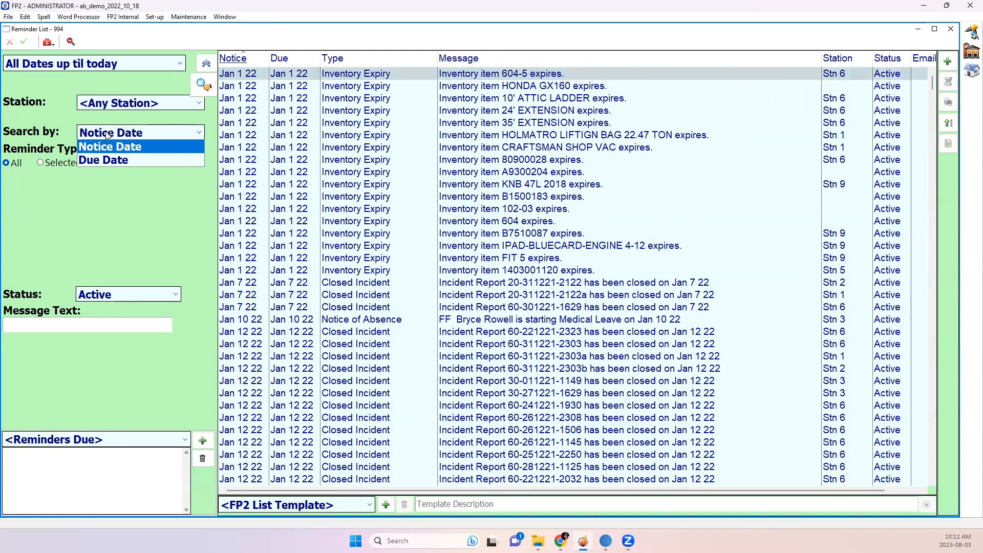
left_click(107, 134)
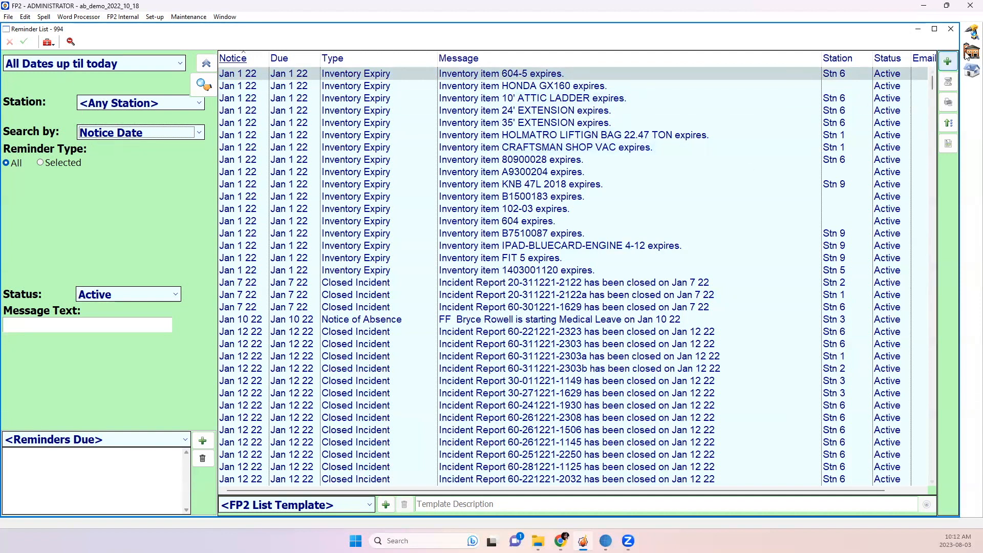
left_click_drag(933, 83, 281, 467)
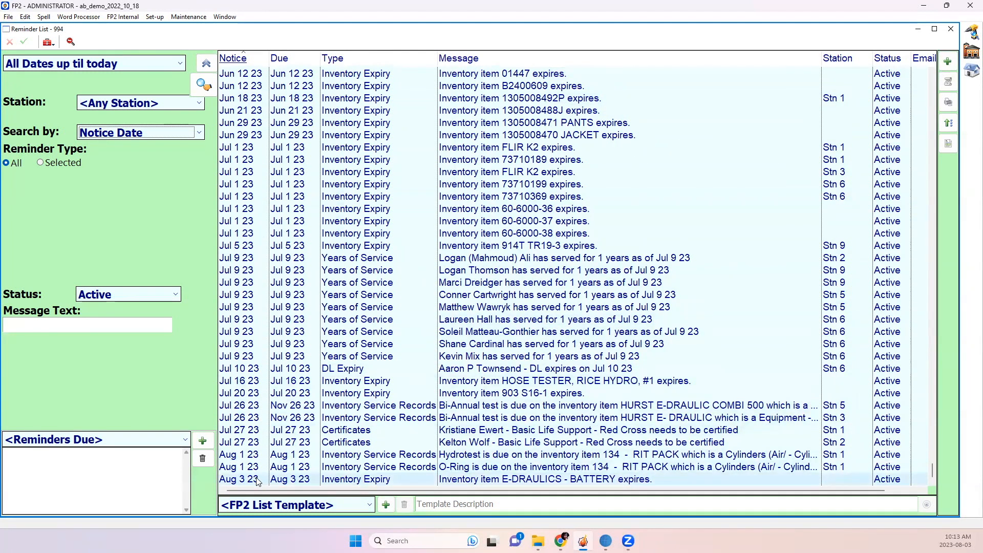
Search for reminders by due date within This Year and look through the resulting list
left_click(108, 133)
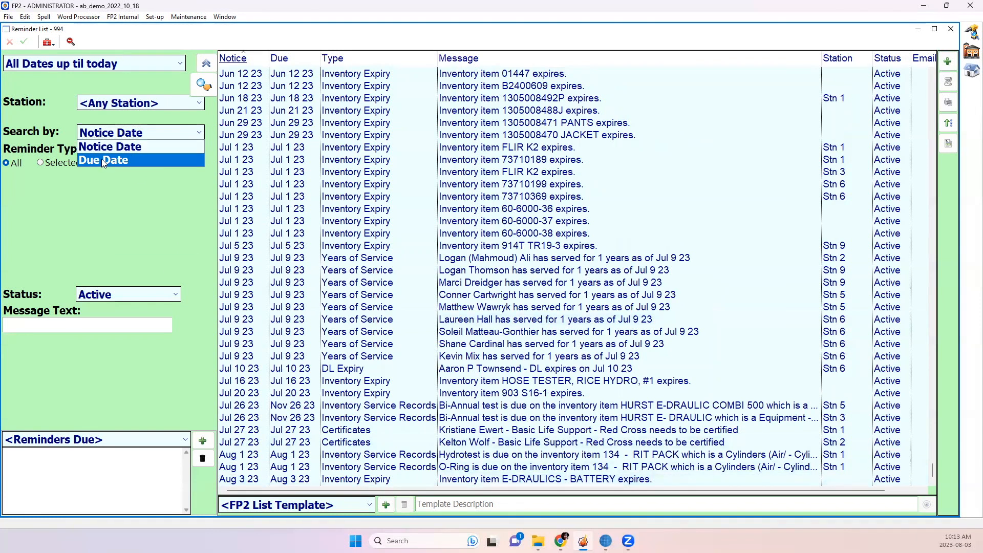
left_click(103, 160)
left_click(62, 65)
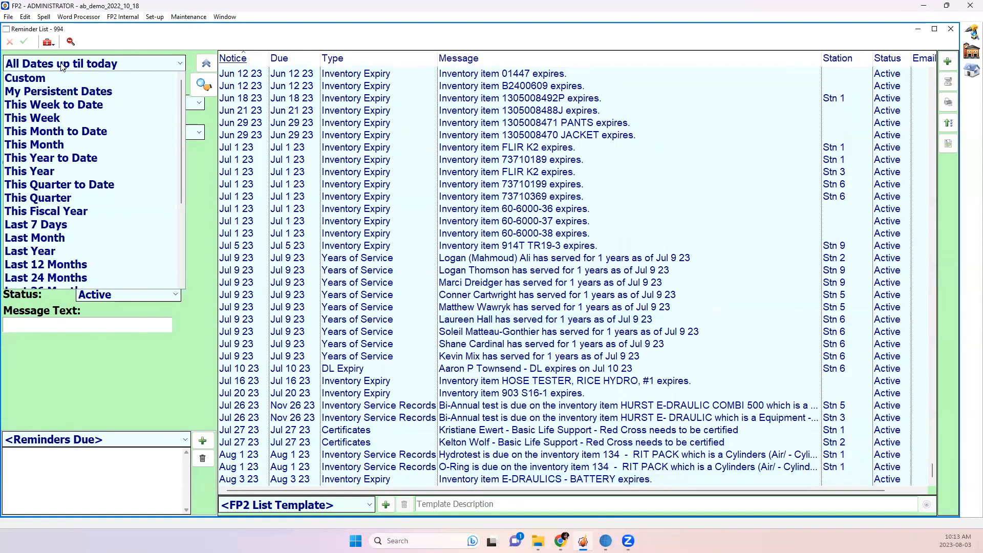
left_click(53, 105)
left_click(203, 84)
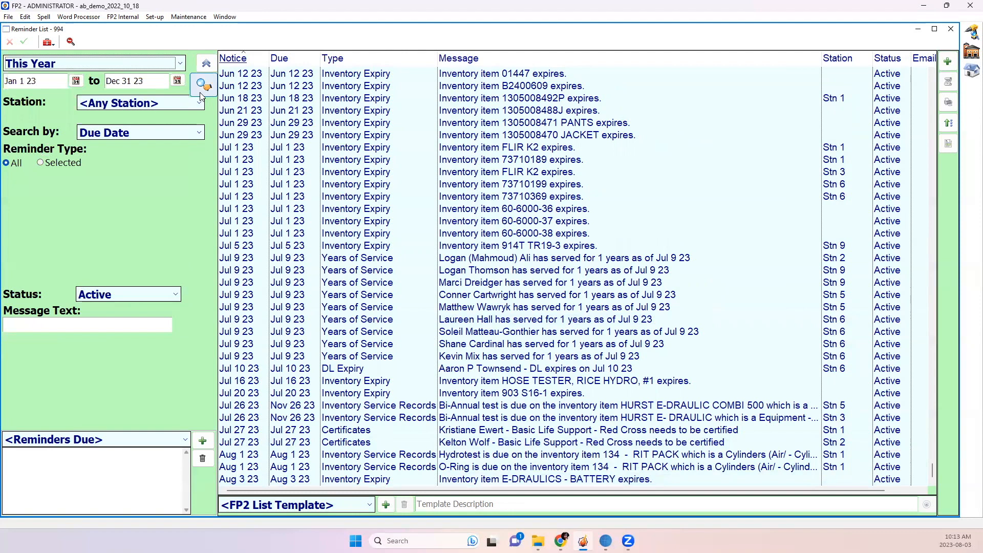
mouse_move(932, 91)
left_mouse_down()
mouse_move(930, 202)
mouse_move(930, 105)
left_mouse_up()
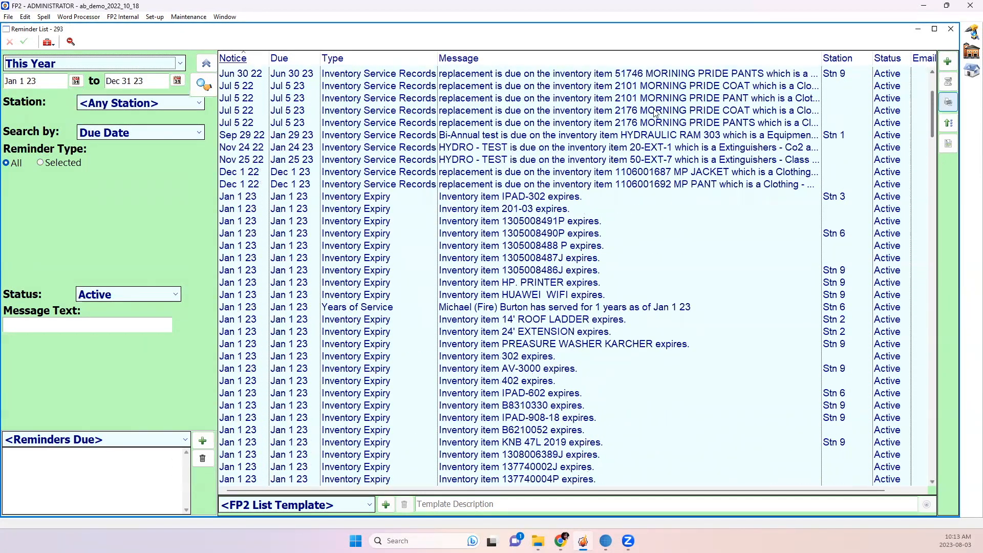
Reload the built-in <Reminders Due> search and select the first reminder in its list
left_click(92, 439)
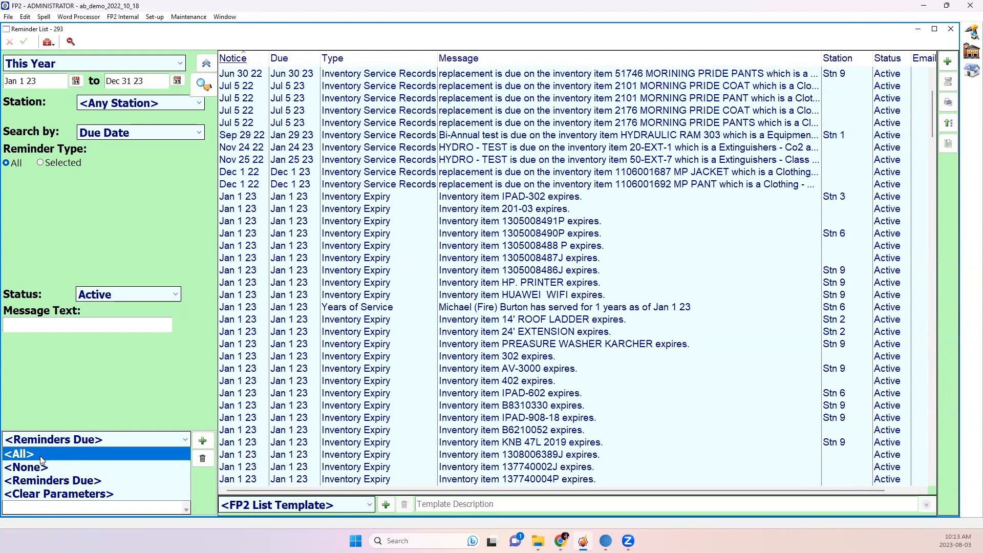
left_click(41, 480)
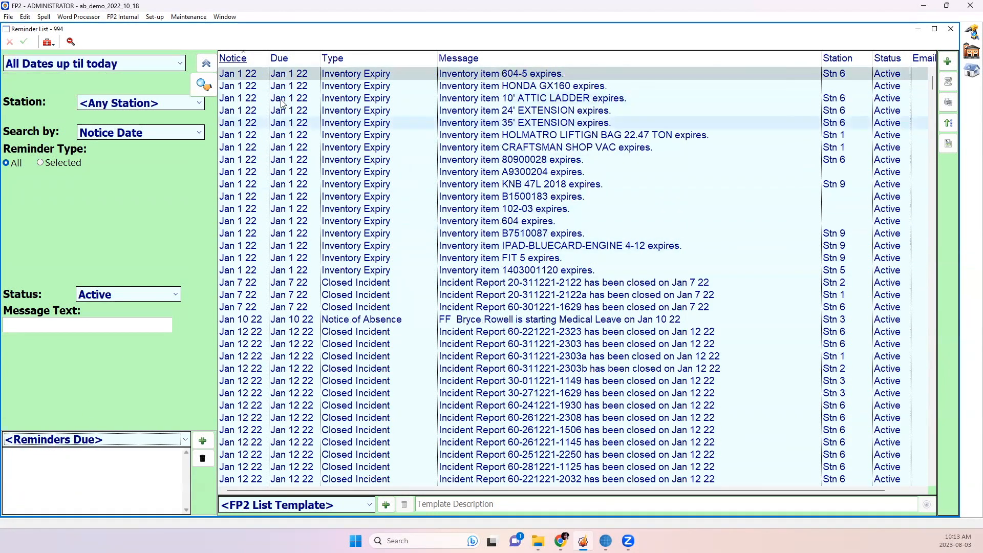
left_click(252, 76)
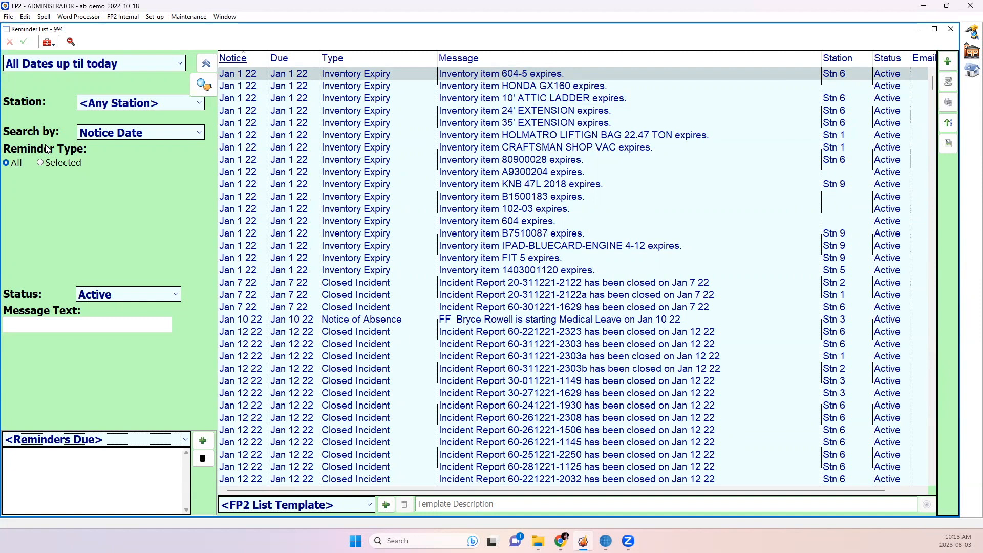
Search for reminders with the Dismissed status and view the actions available for the inventory item 94 expiry reminder
left_click(86, 298)
left_click(92, 335)
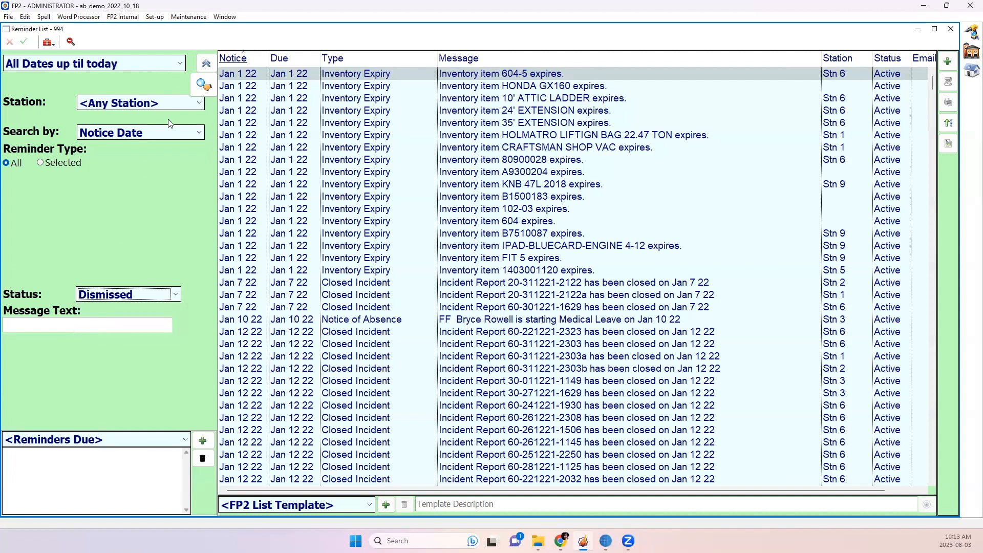
left_click(204, 85)
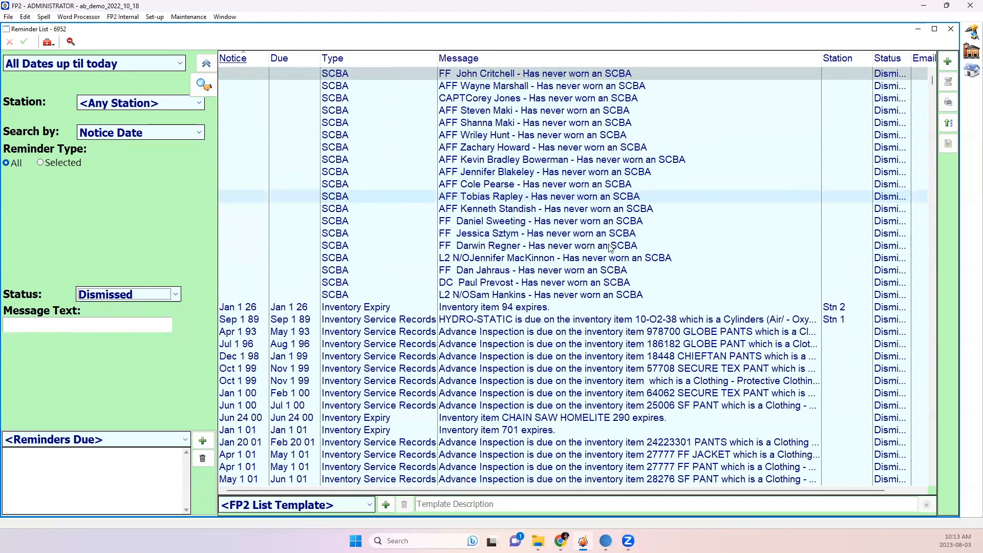
right_click(583, 307)
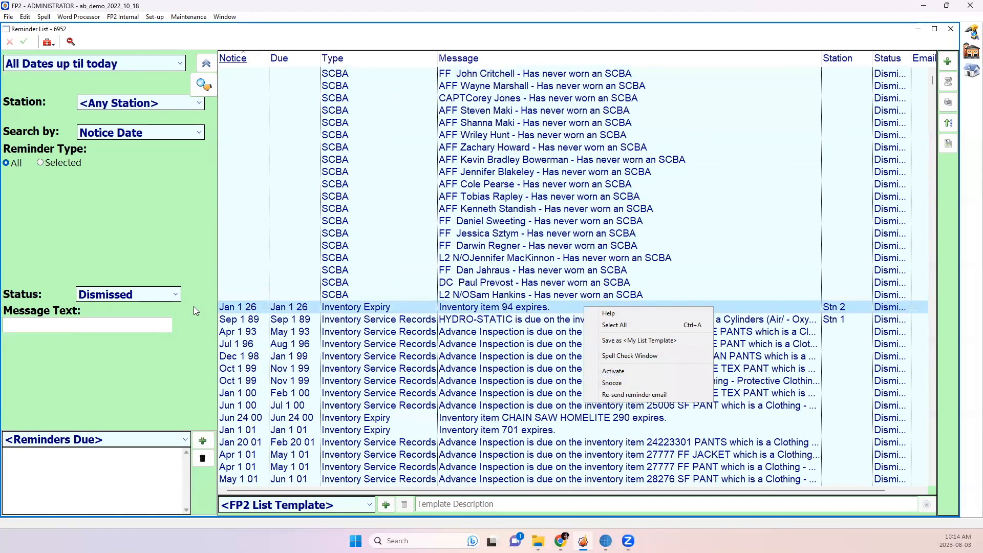
Set the reminder status filter back to Active and rerun the search
left_click(134, 296)
left_click(108, 322)
left_click(203, 85)
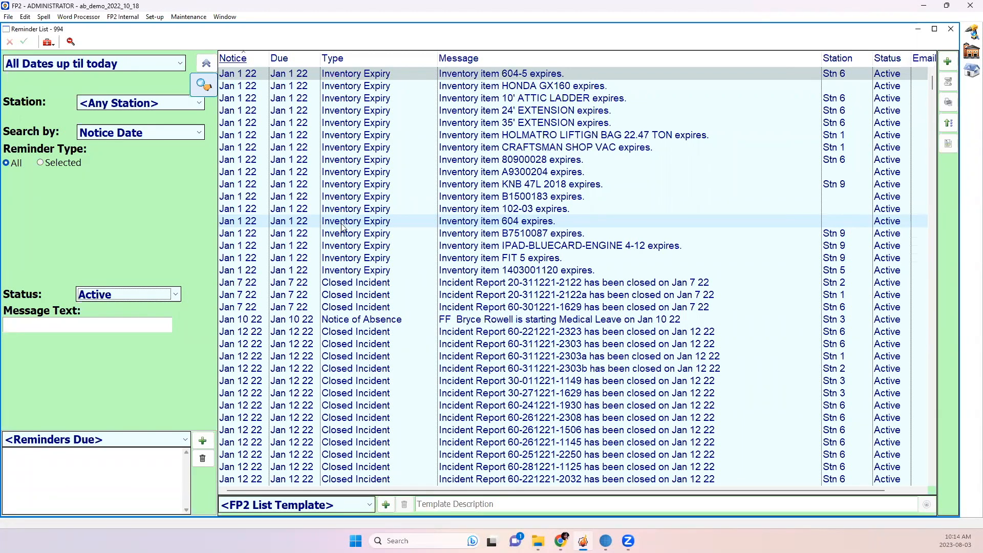
left_click(438, 322)
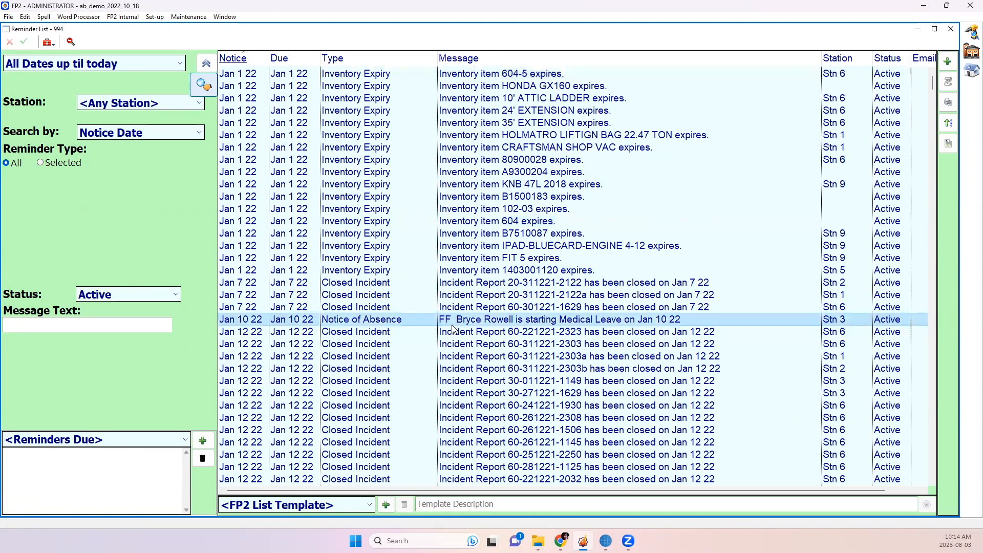
left_click_drag(455, 221, 456, 211)
left_click(490, 300)
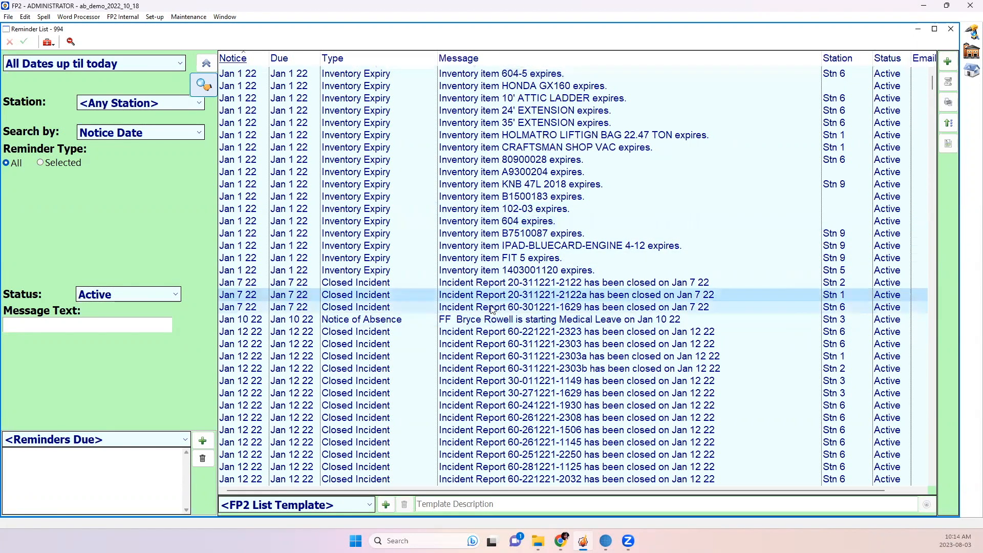
scroll(489, 307, "down", 9)
scroll(488, 317, "up", 9)
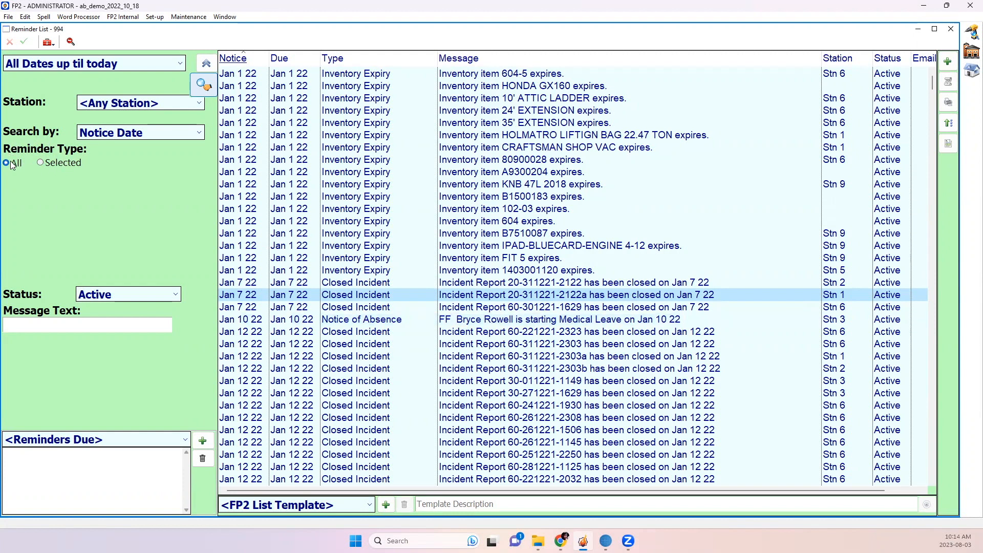
Search only for the reminder types Inventory Assigned Due Back, Inventory Defects, Inventory Expiry, Inventory Service Records and Inventory Warranty
left_click(47, 165)
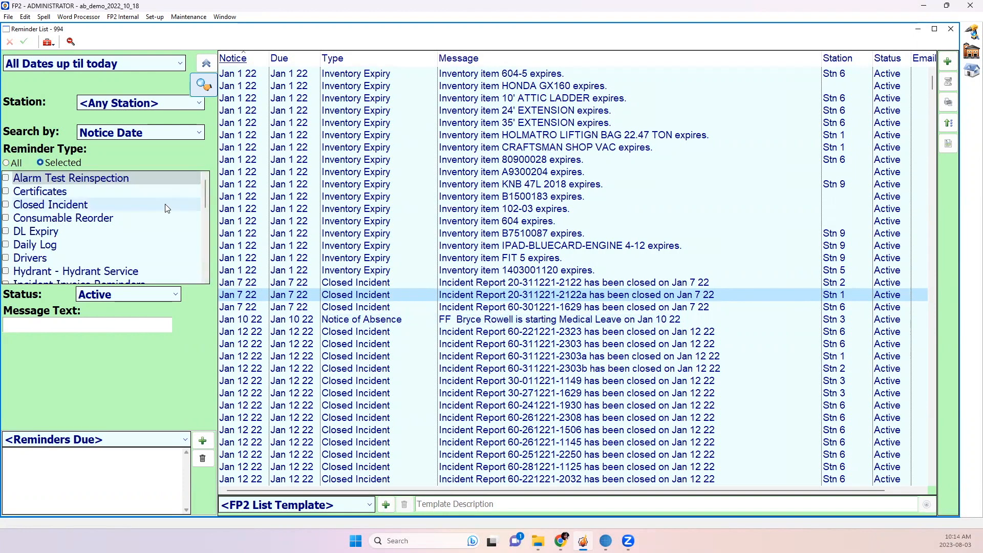
left_click_drag(203, 185, 219, 169)
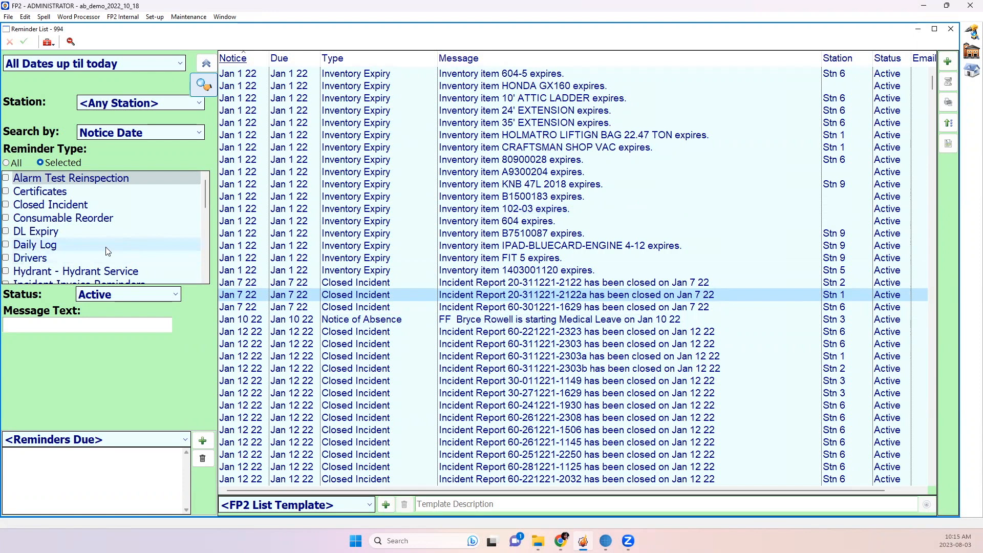
scroll(108, 249, "down", 1)
scroll(82, 251, "down", 1)
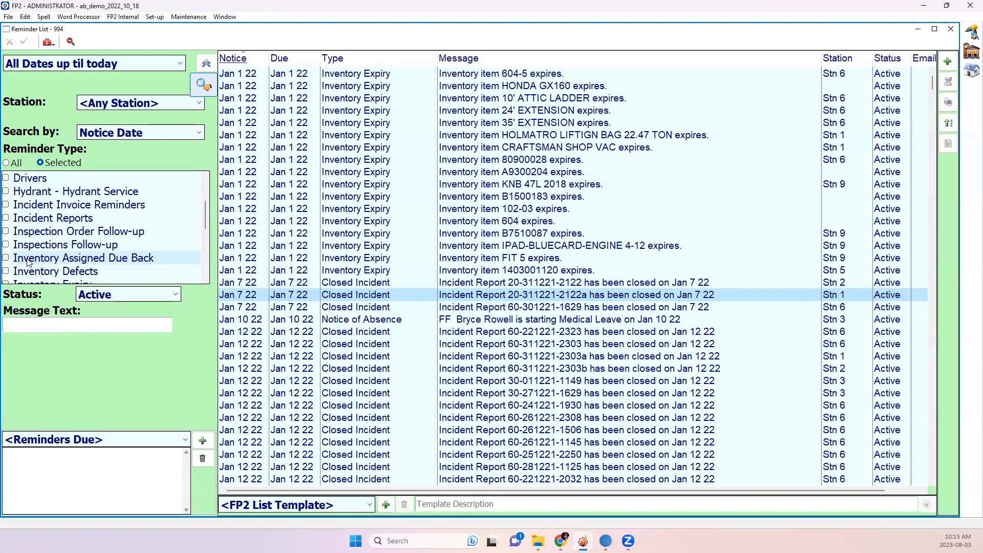
scroll(14, 259, "down", 1)
left_click(6, 218)
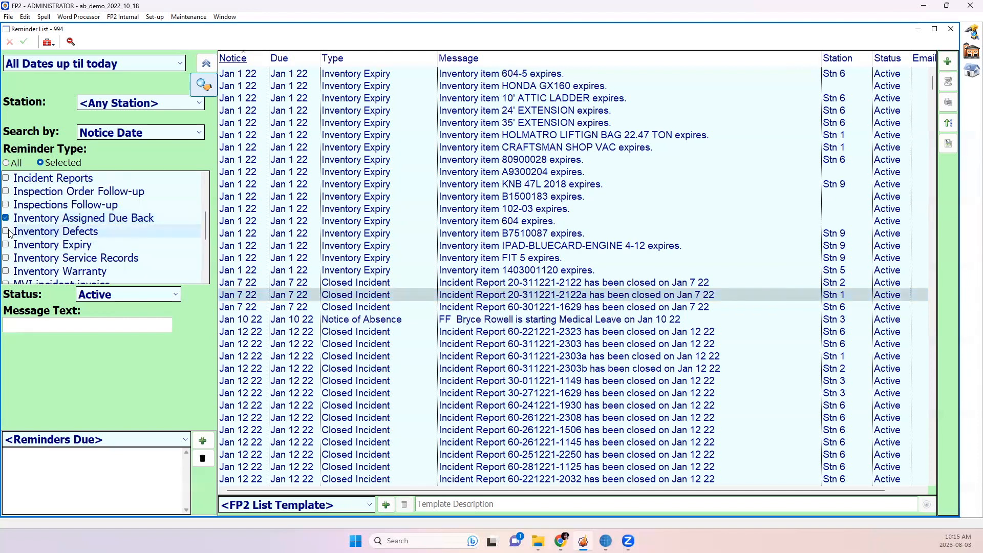
left_click(7, 232)
left_click(7, 245)
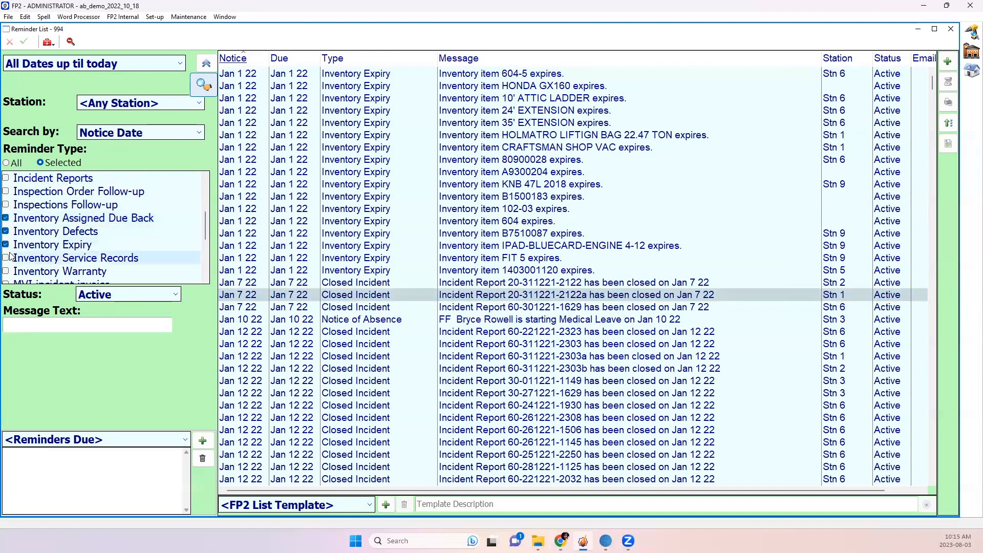
left_click(7, 258)
left_click(9, 271)
scroll(72, 272, "down", 1)
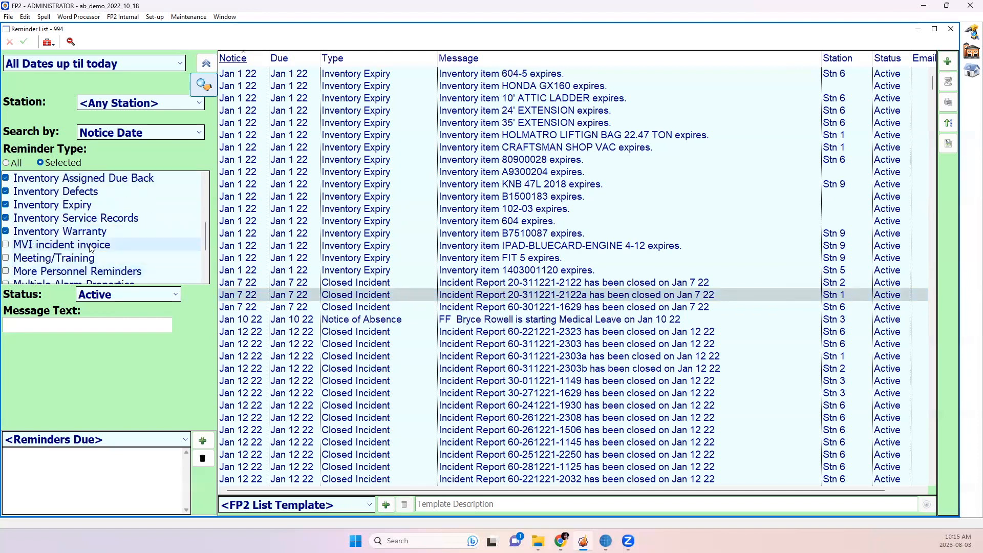
scroll(120, 251, "up", 1)
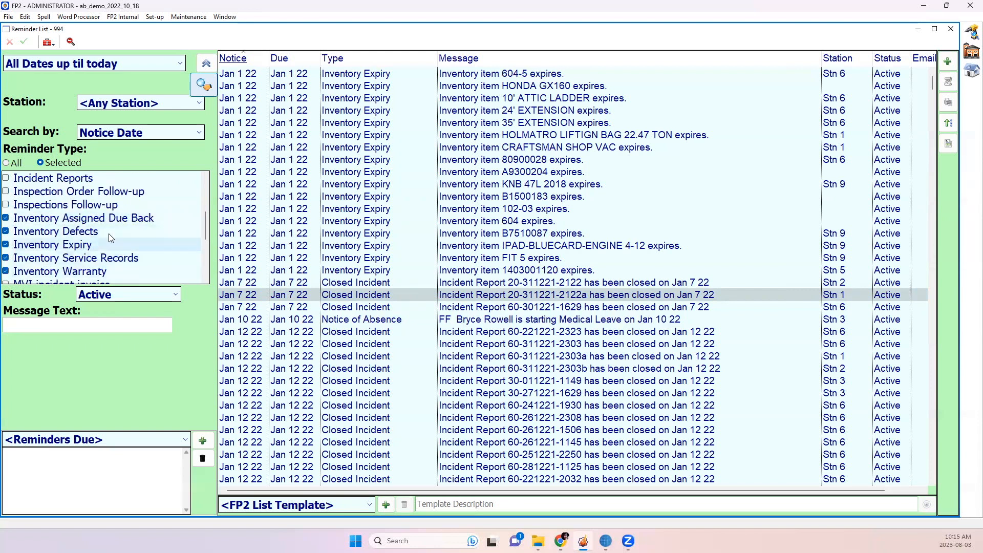
left_click(206, 88)
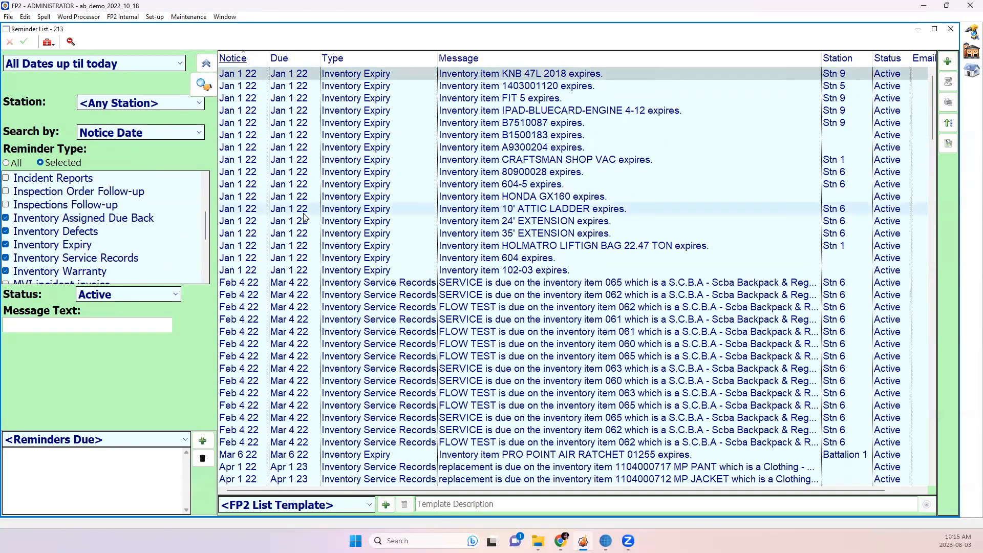
left_click_drag(929, 111, 966, 97)
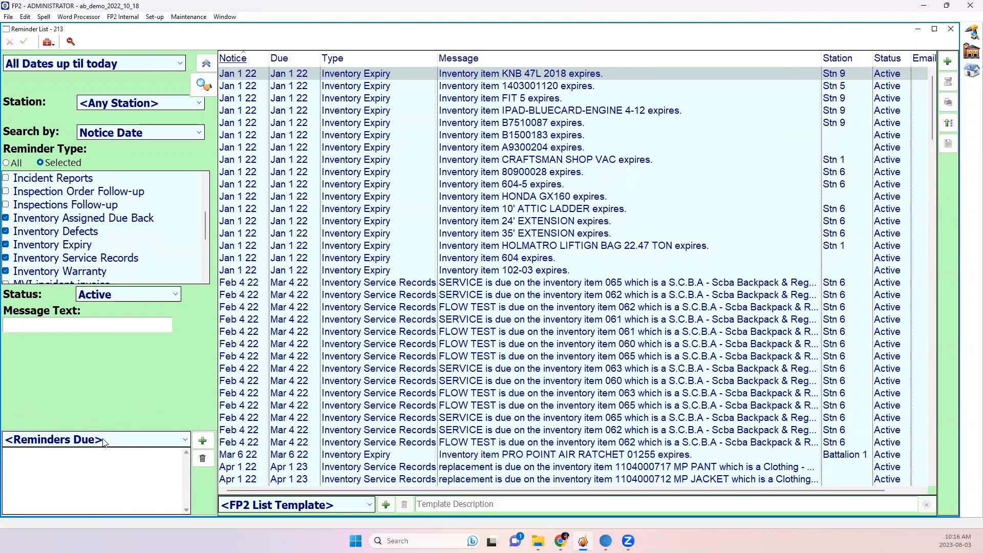
Save the current inventory filter settings as a new search named after its owner's reminders
left_click(199, 442)
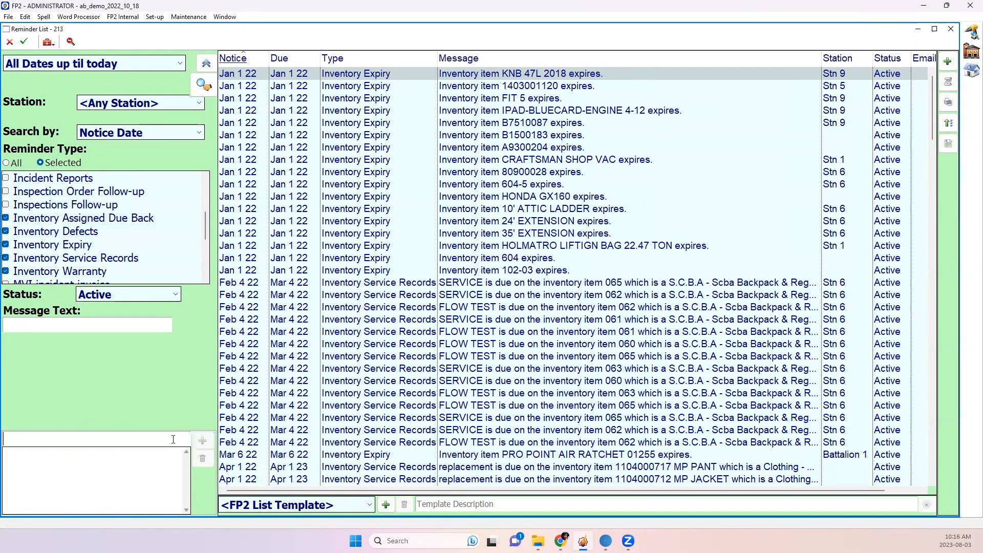
type("M")
key("BackSpace")
type("Jeremy's Reminders")
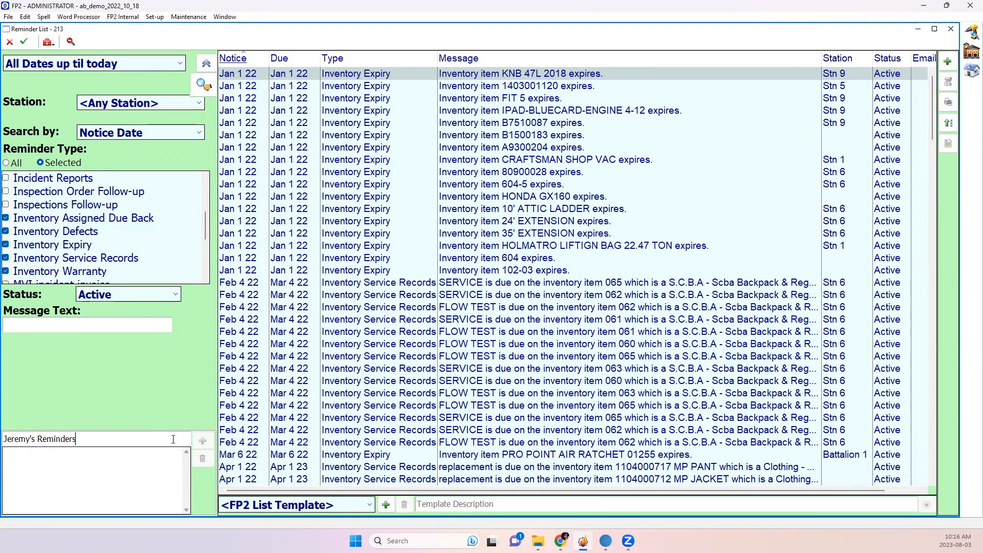
left_click(23, 42)
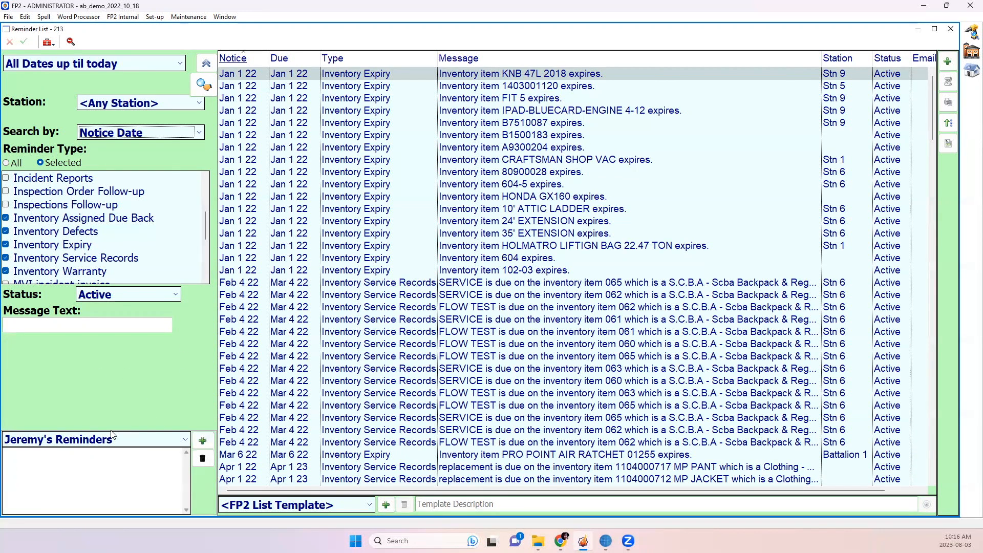
Close the reminder list, reopen Reminders from the Home window, and load the newly saved personal search
left_click(951, 28)
left_click(971, 51)
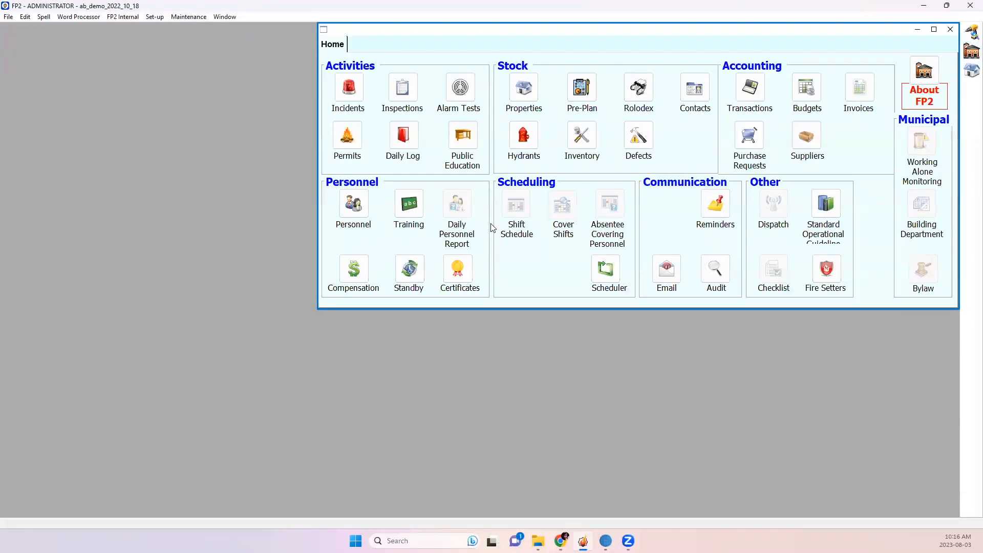
left_click(715, 205)
left_click(185, 440)
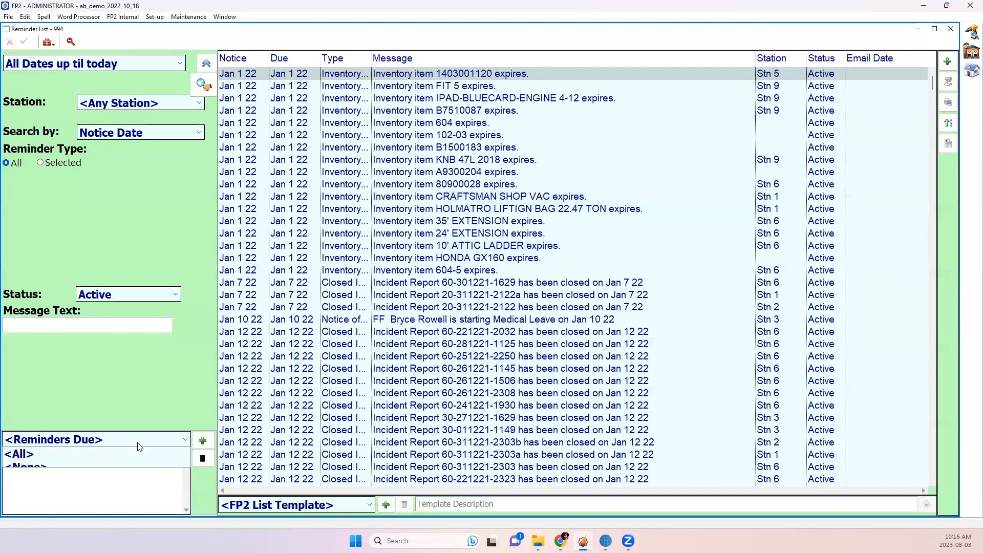
left_click(106, 506)
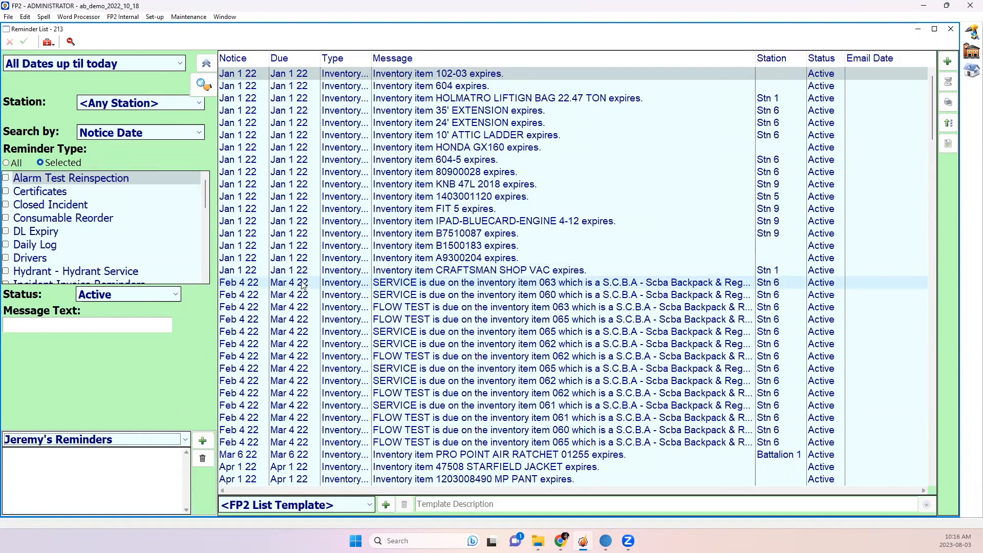
Set the loaded personal reminders search as the default search
right_click(113, 367)
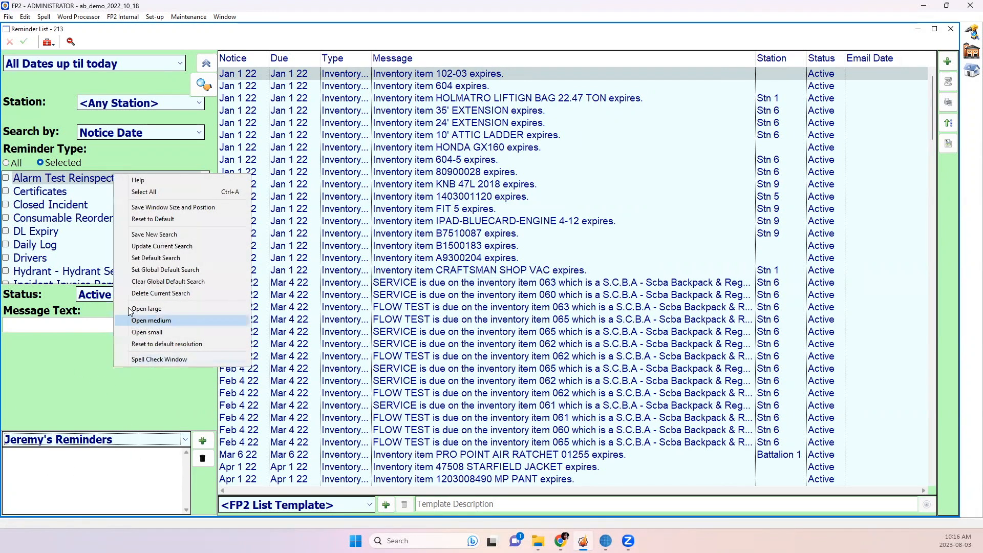
left_click(151, 261)
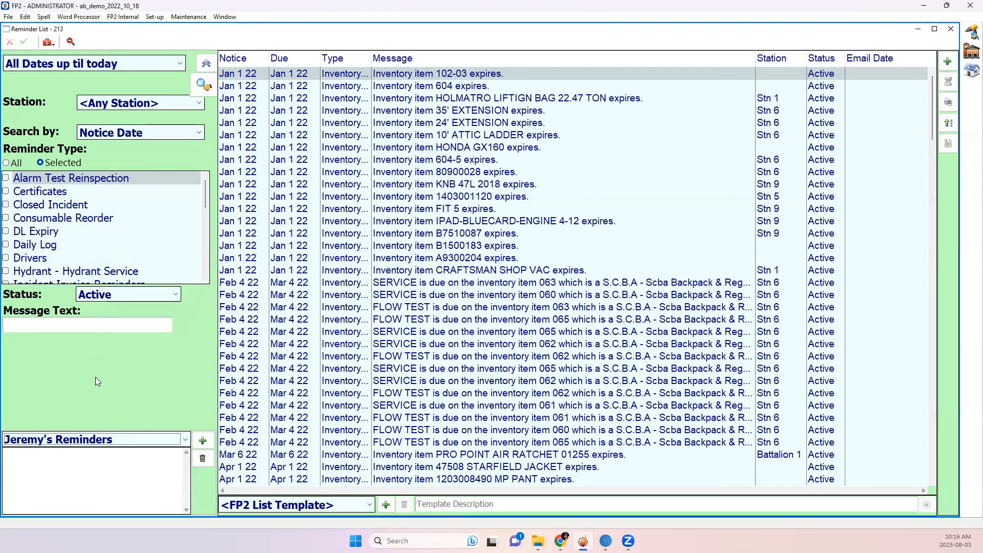
Close and reopen Reminders from the Home window, and check which reminder types the default search selects
left_click(949, 31)
left_click(719, 204)
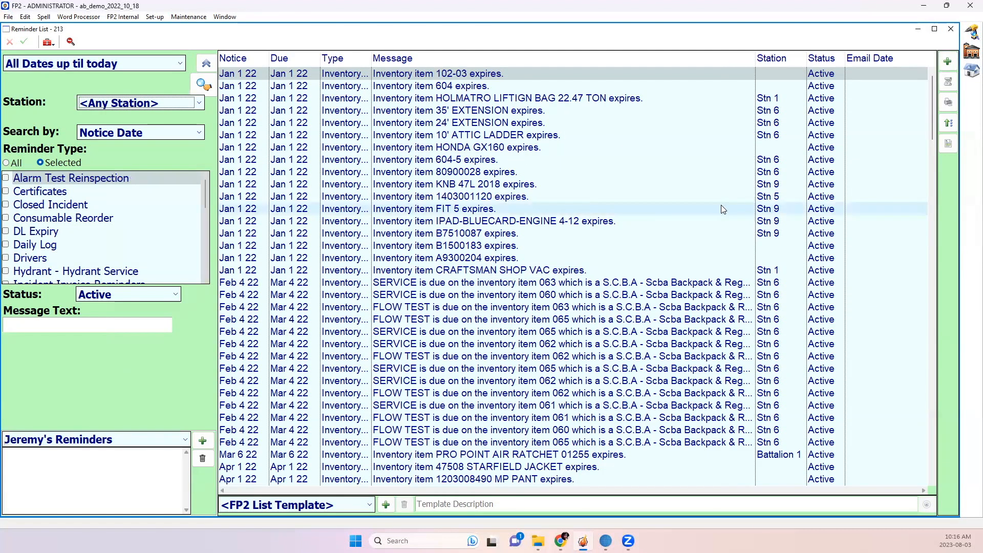
scroll(93, 213, "down", 4)
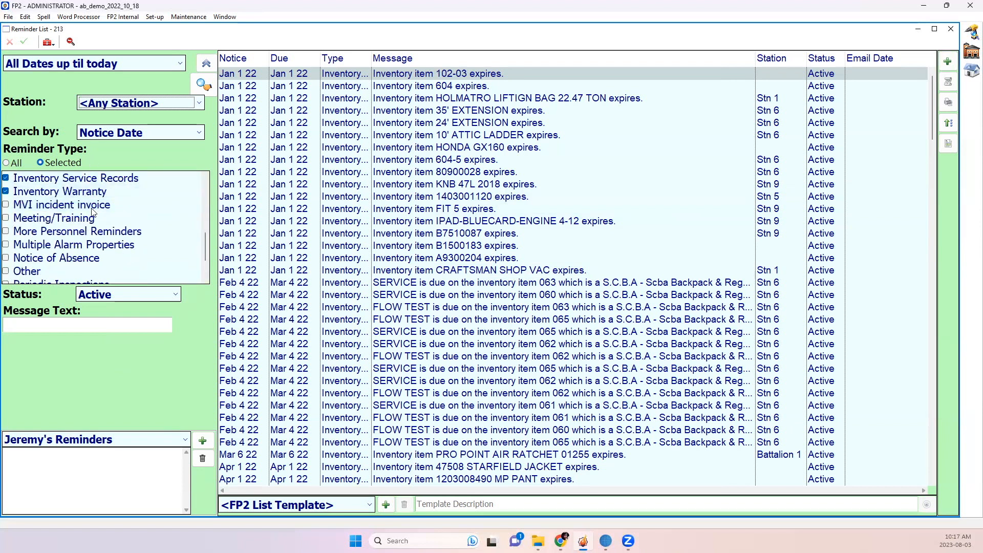
scroll(93, 213, "up", 2)
scroll(112, 205, "down", 1)
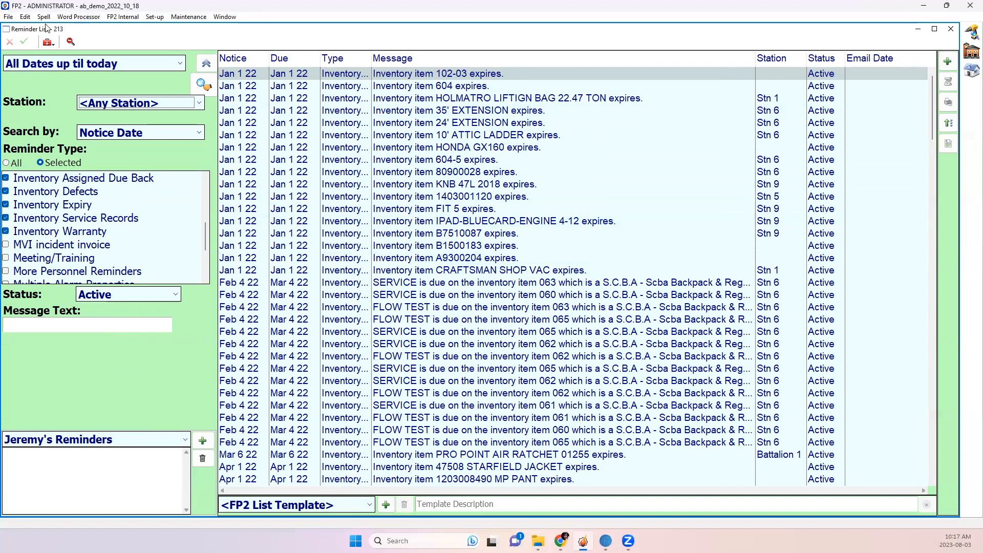
Close the reminder list and log in again as ADMINISTRATOR to the ab_demo_2022_10_18 database
left_click(950, 28)
left_click(8, 17)
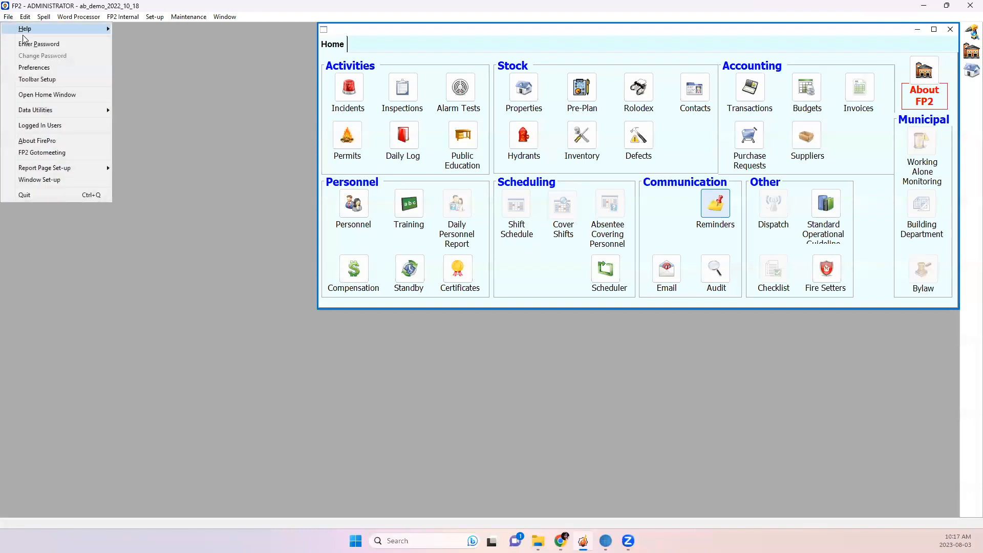
left_click(39, 44)
left_click(464, 268)
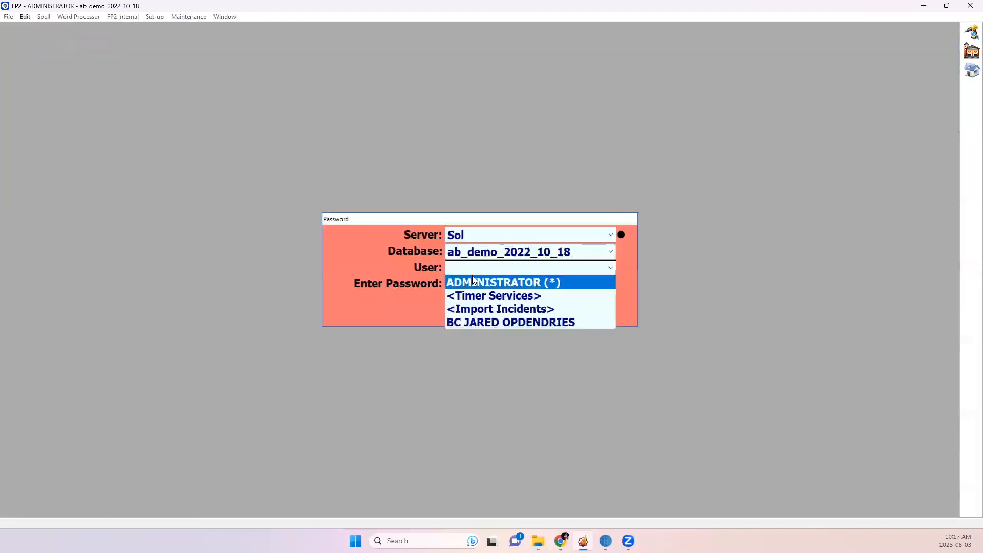
left_click(472, 280)
left_click(544, 313)
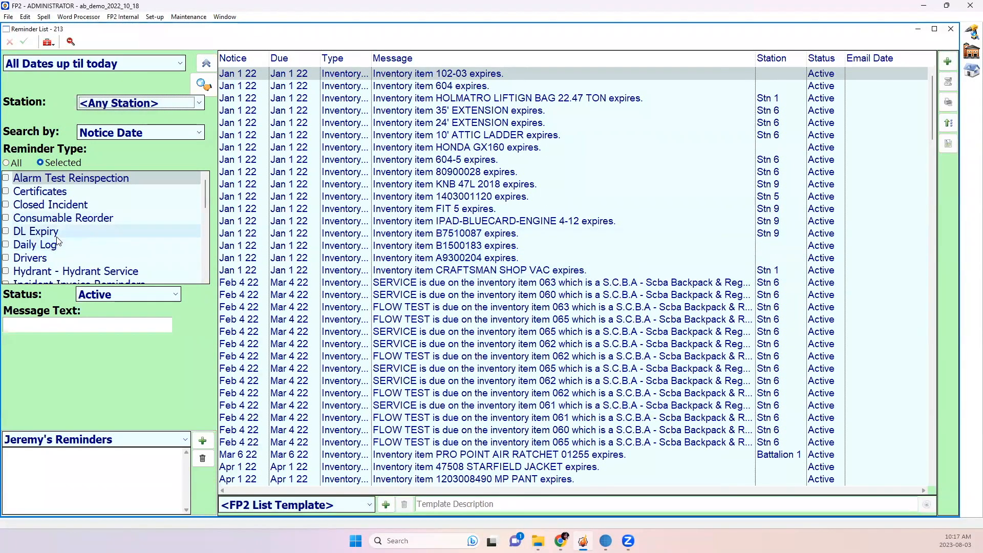
Look through the reminder types after the new login to verify the selected inventory types
scroll(58, 240, "down", 3)
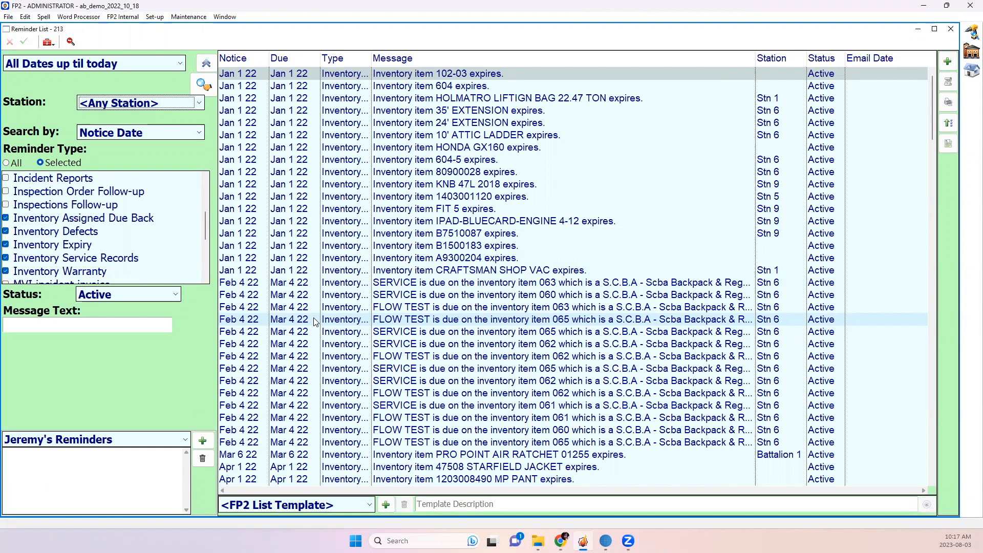
scroll(180, 233, "down", 1)
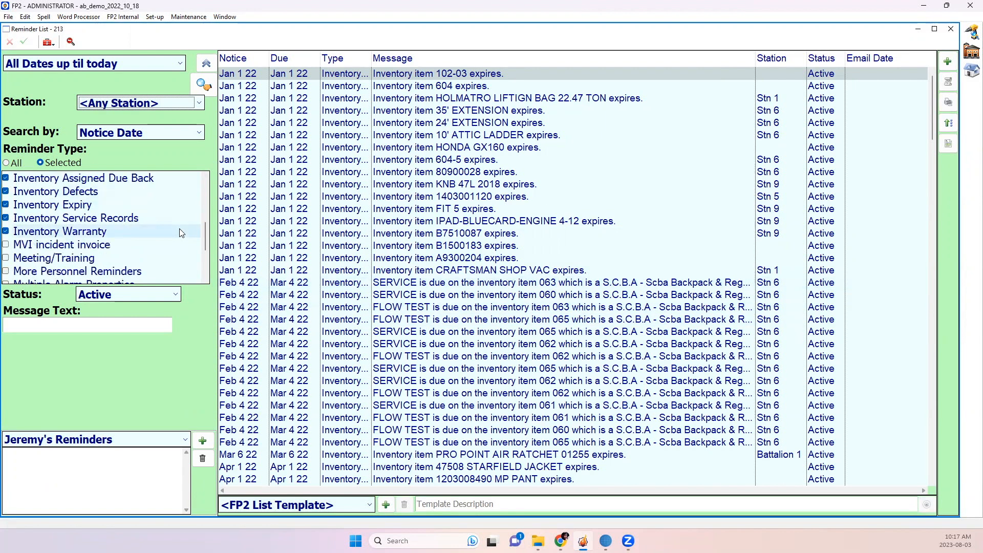
scroll(179, 230, "down", 1)
scroll(176, 229, "up", 2)
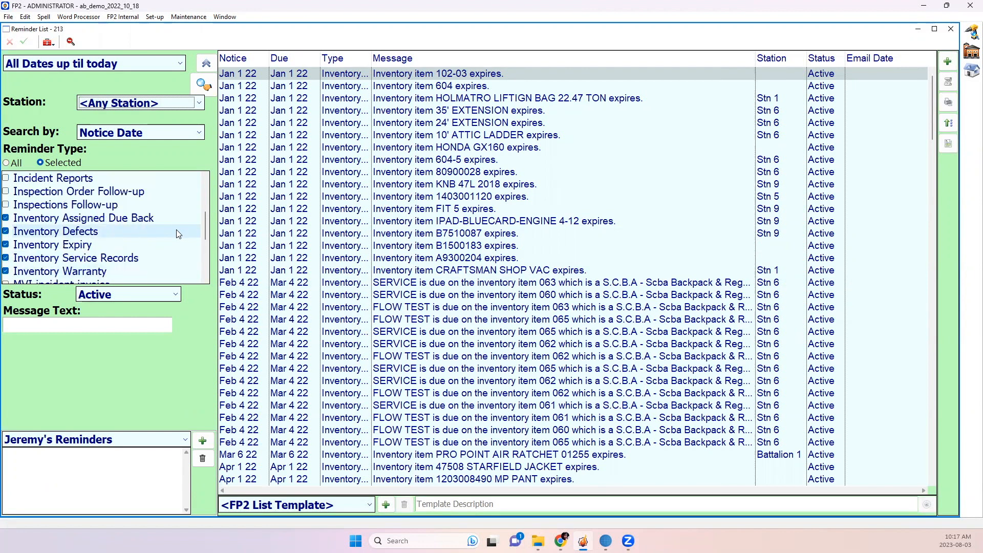
scroll(176, 230, "down", 1)
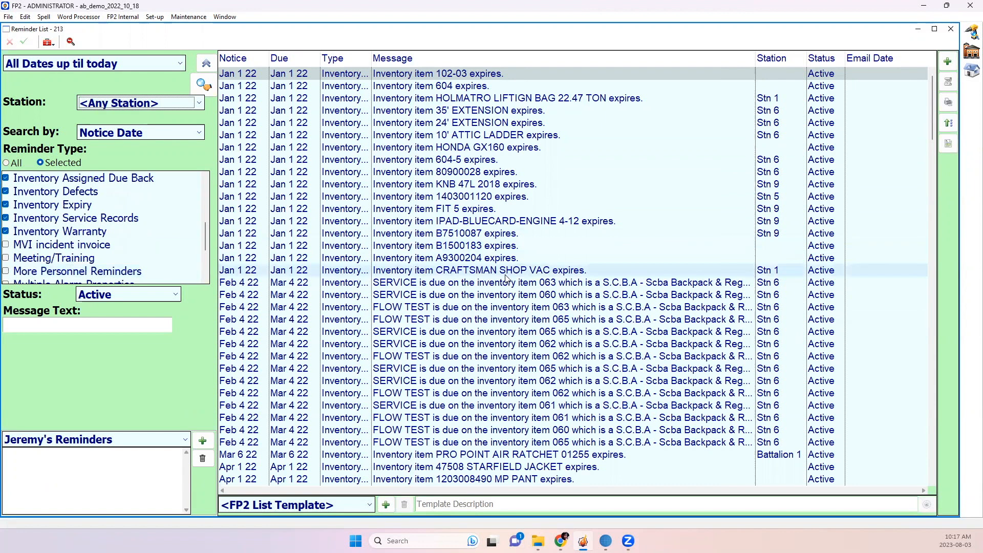
Review the inventory record behind the first Feb 4 22 SERVICE reminder and its sub-category's scheduled service types, then return to the reminder list
double_click(447, 284)
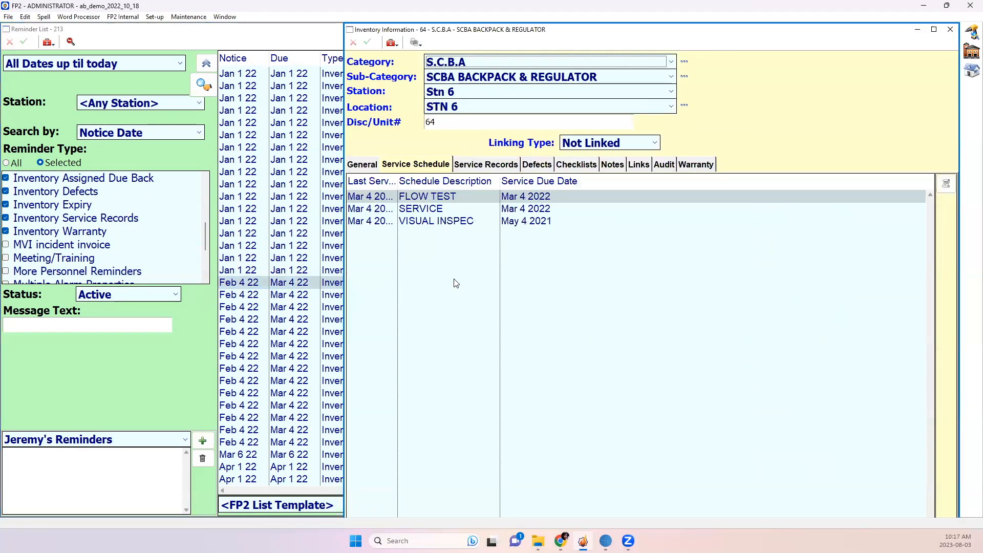
double_click(397, 182)
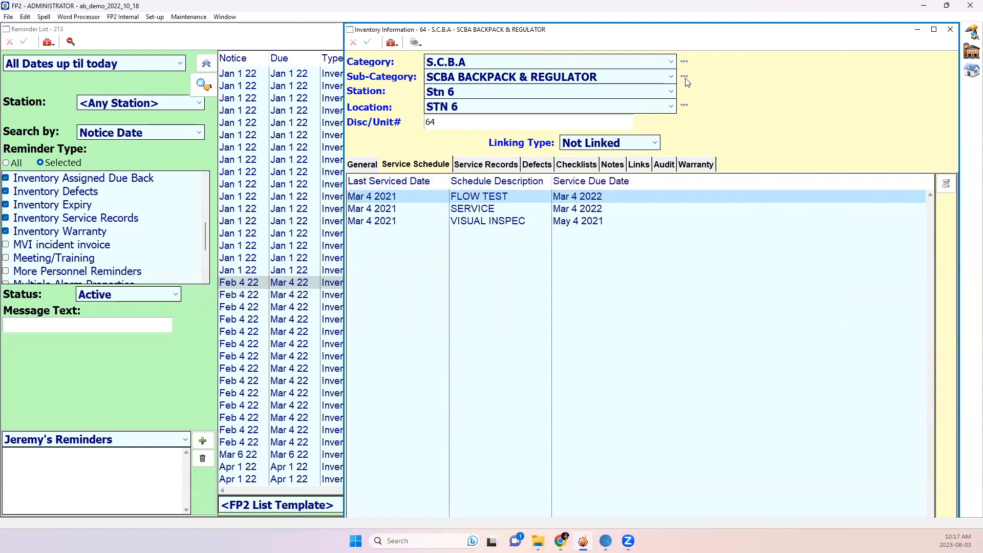
left_click(685, 78)
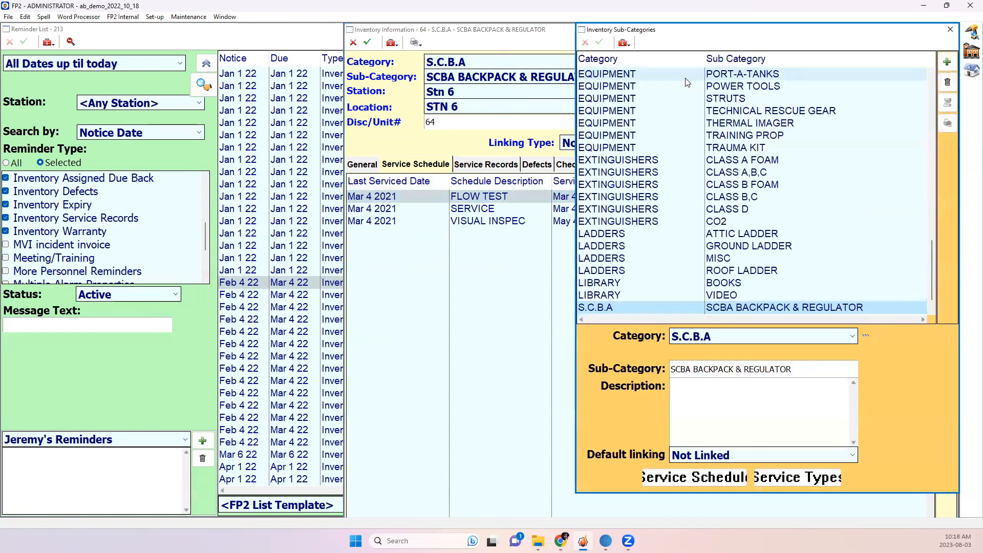
left_click(684, 479)
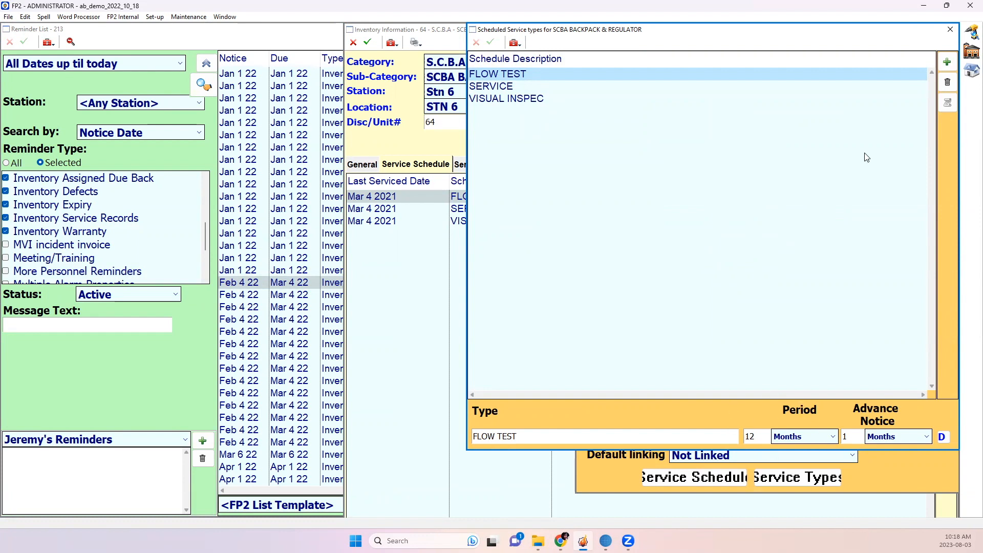
left_click(950, 32)
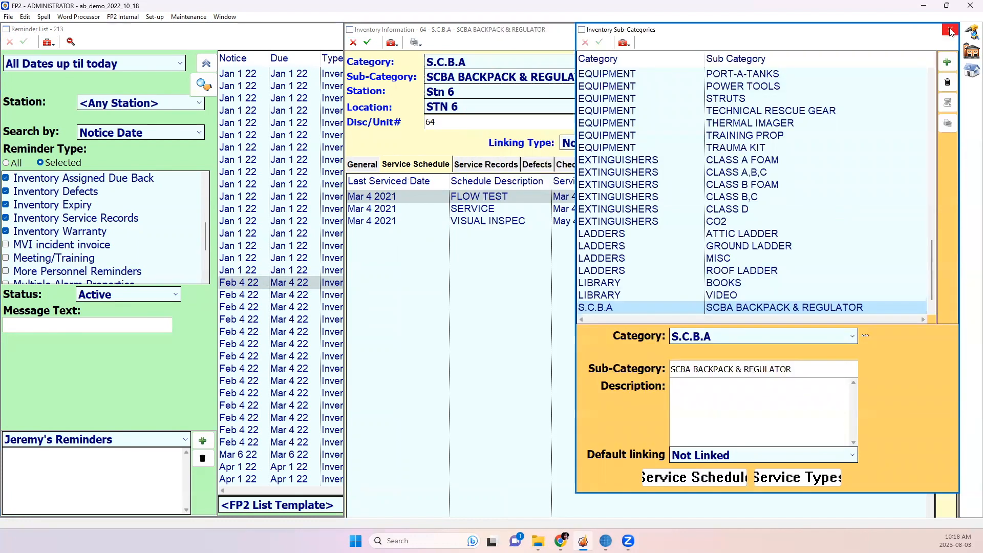
left_click(950, 32)
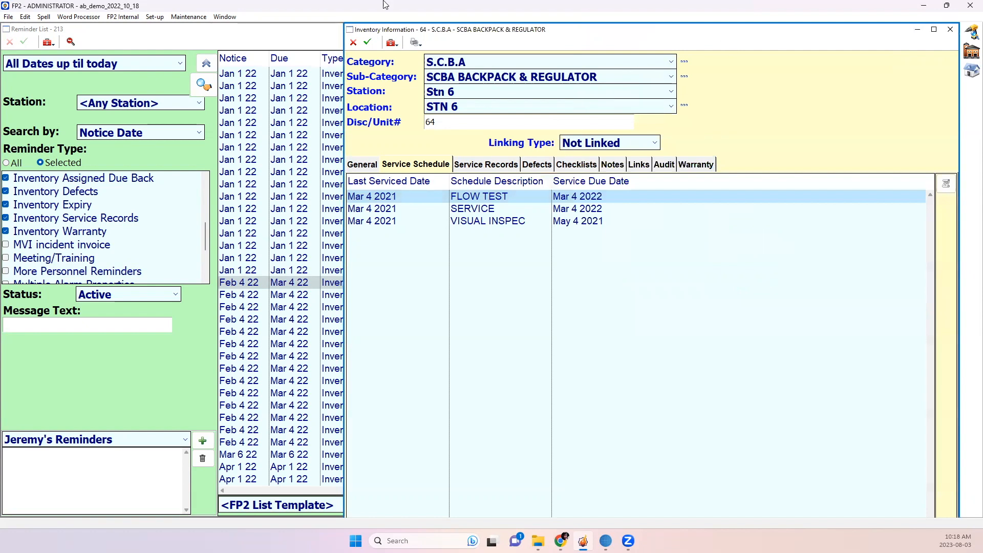
left_click(367, 42)
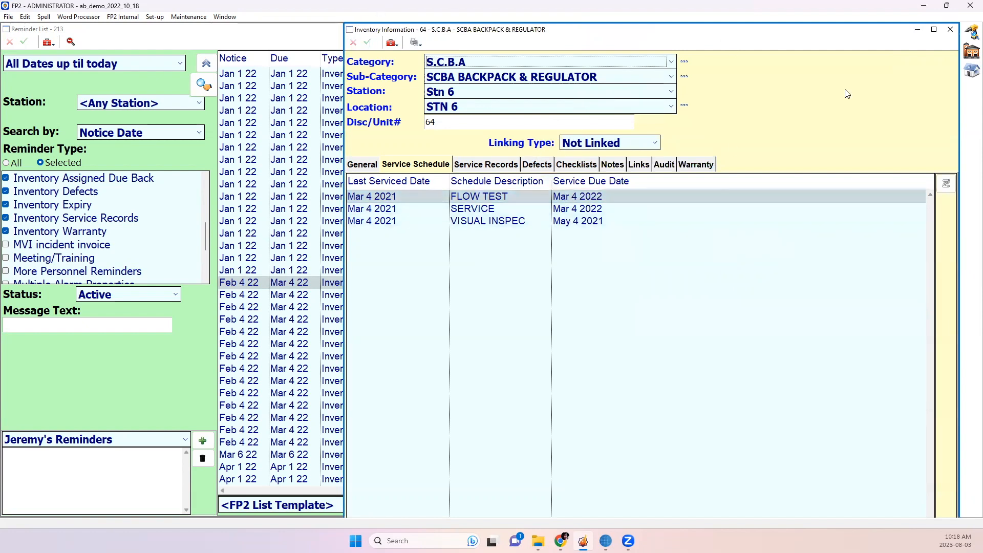
left_click(950, 29)
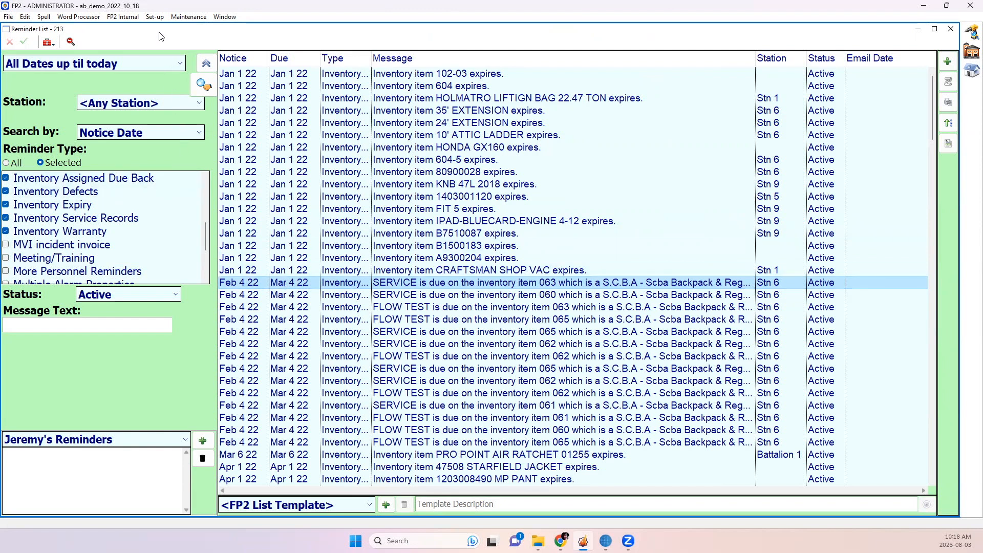
In the Reminders custom settings, save Years of Service values of 5 before first reminder, 12 before one-time reminder and 6 for length of service notification
left_click(155, 18)
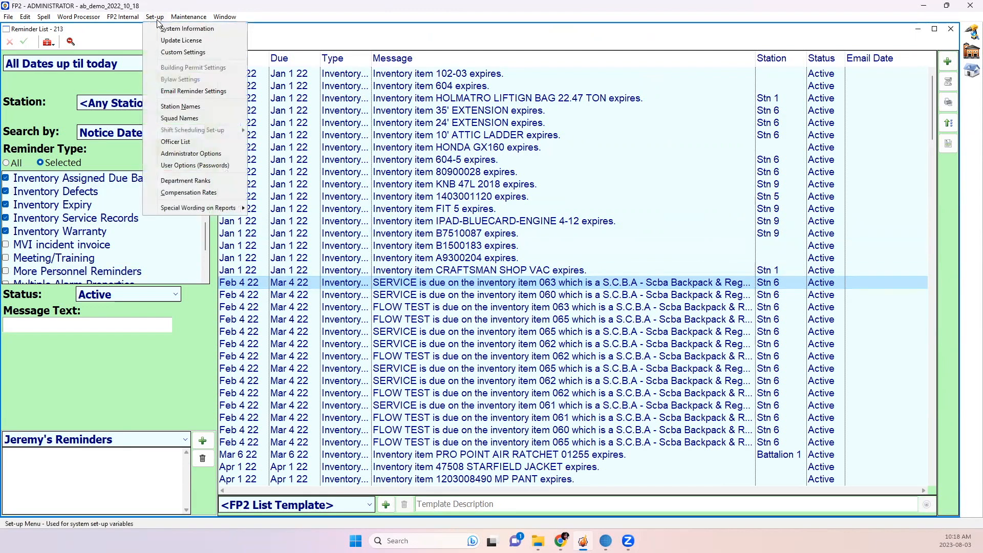
left_click(169, 54)
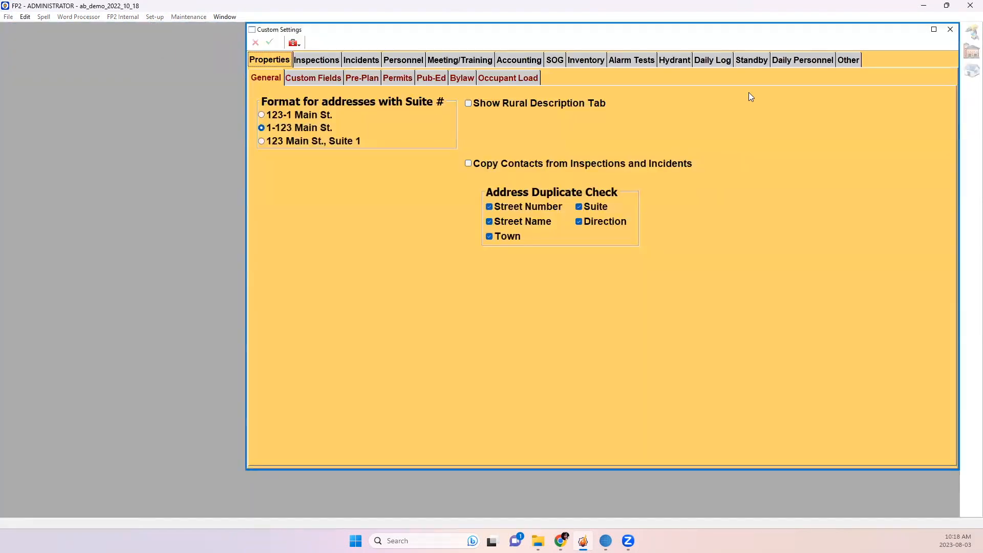
left_click(848, 60)
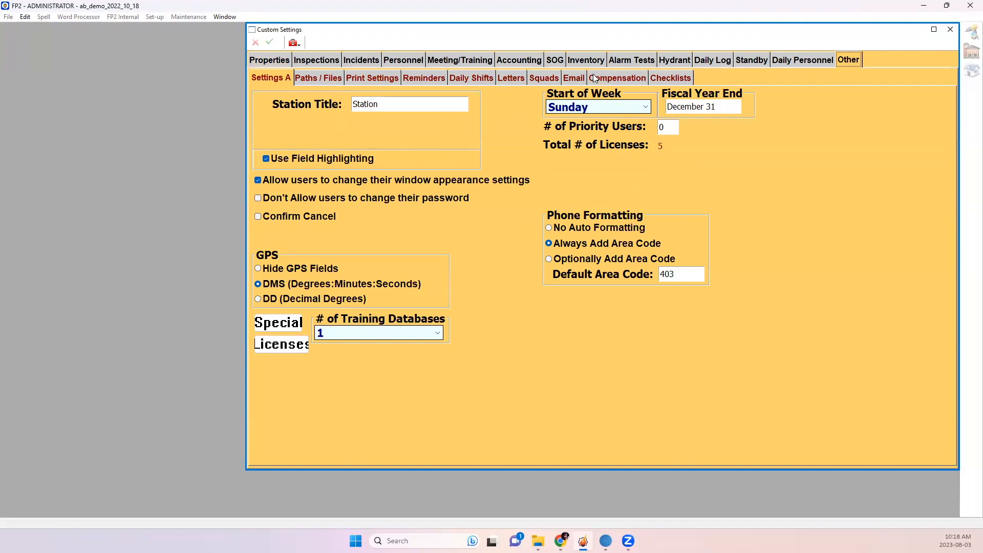
left_click(425, 78)
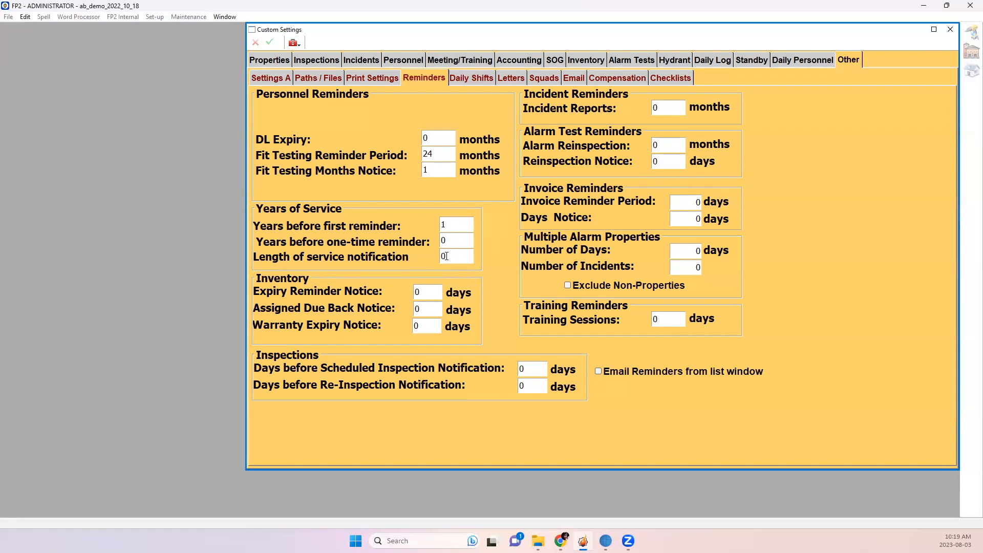
left_click(452, 227)
type("5")
left_click(458, 240)
type("12")
left_click(446, 256)
double_click(467, 260)
type("6")
left_click(270, 42)
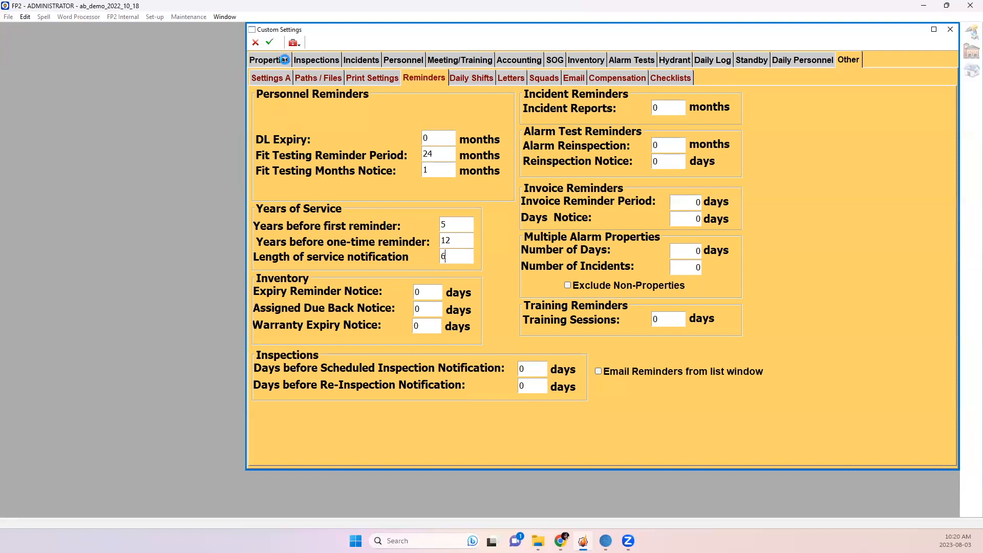
Set the inventory Expiry Reminder Notice to 90 days and save the custom settings
left_click(451, 244)
left_click(468, 252)
left_click(429, 295)
type("90")
left_click(269, 42)
Open the online manual page for the reminder interval settings, read the field descriptions, and close it
left_click(436, 137)
right_click(437, 112)
left_click(464, 119)
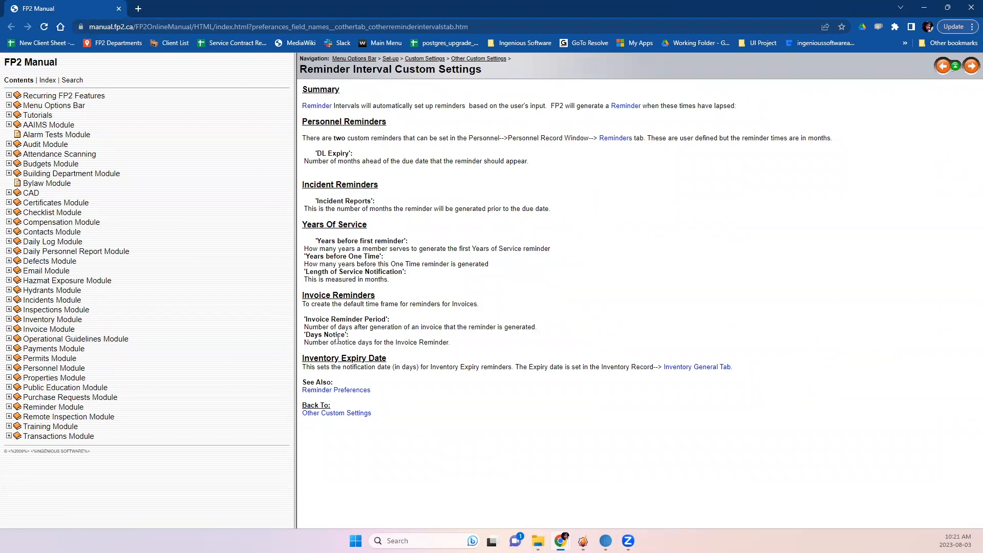
left_click(969, 9)
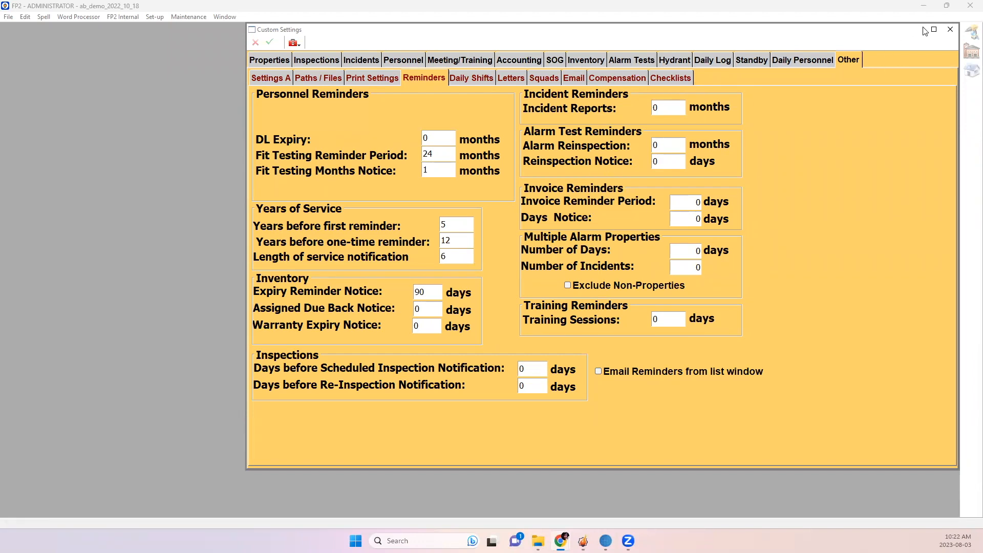
Close Custom Settings, reopen Reminders from the Home window, and sort the reminder list by notice date
left_click(948, 29)
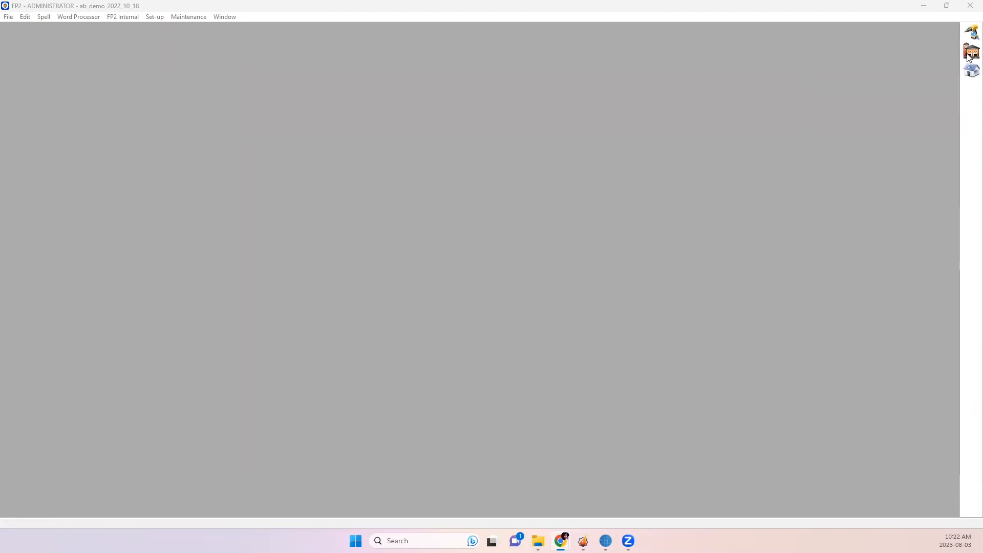
left_click(969, 53)
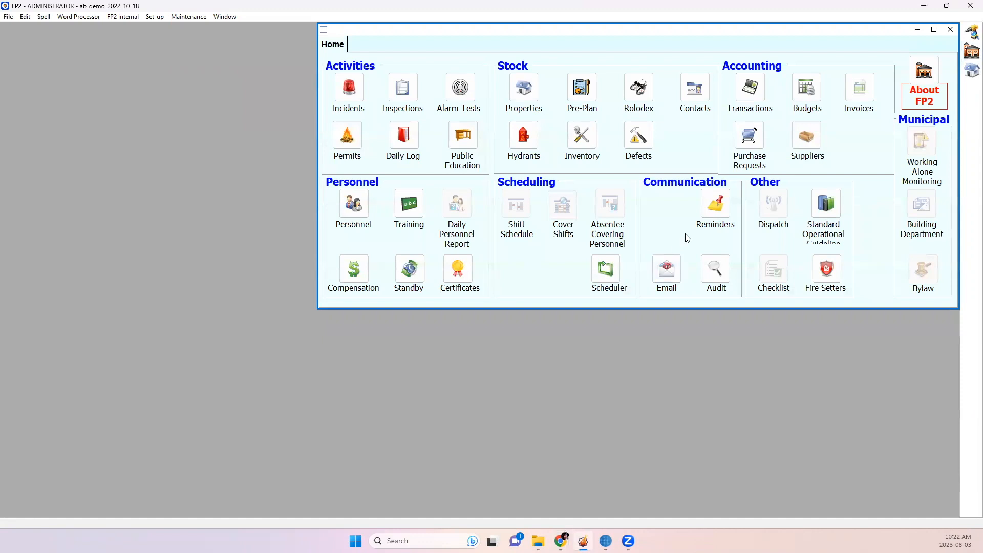
left_click(713, 205)
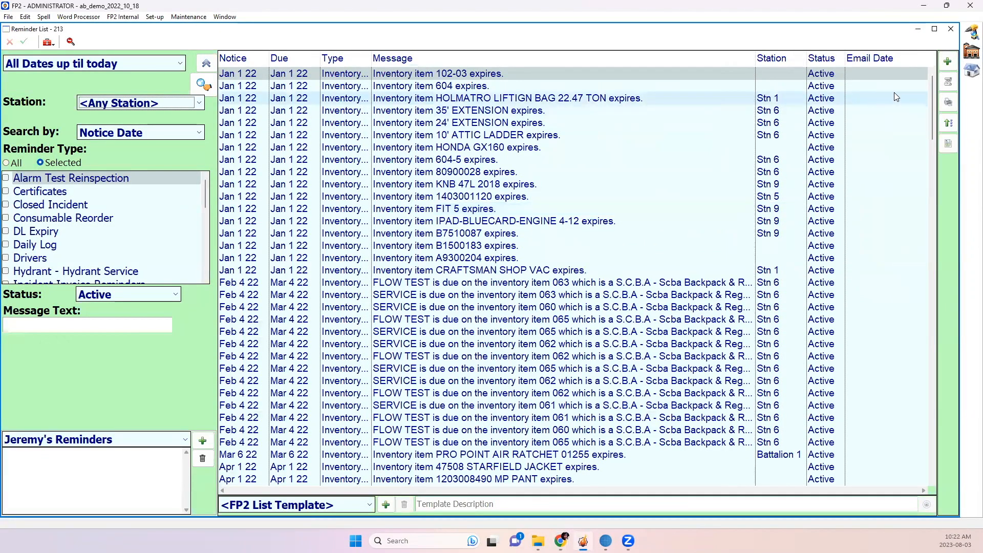
left_click_drag(932, 110, 933, 453)
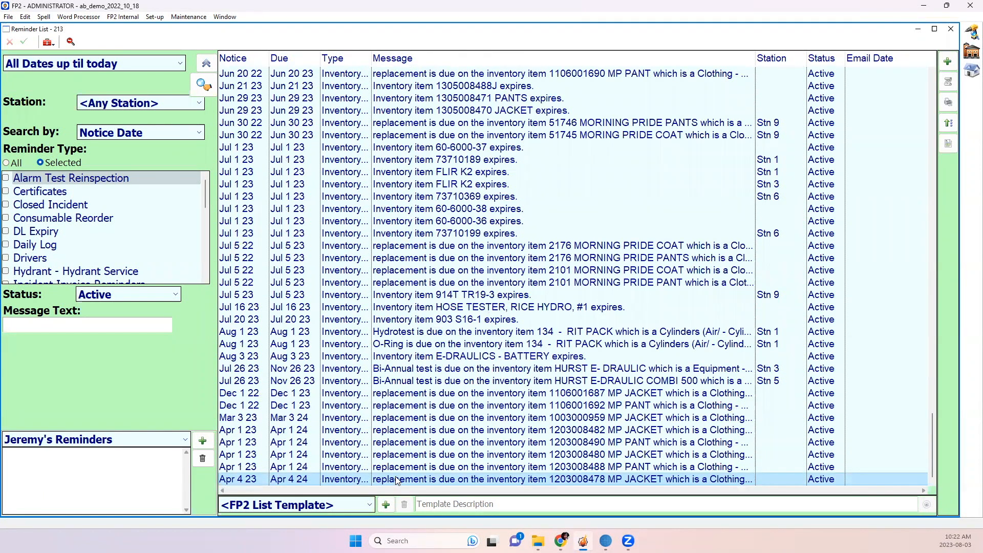
scroll(309, 307, "up", 6)
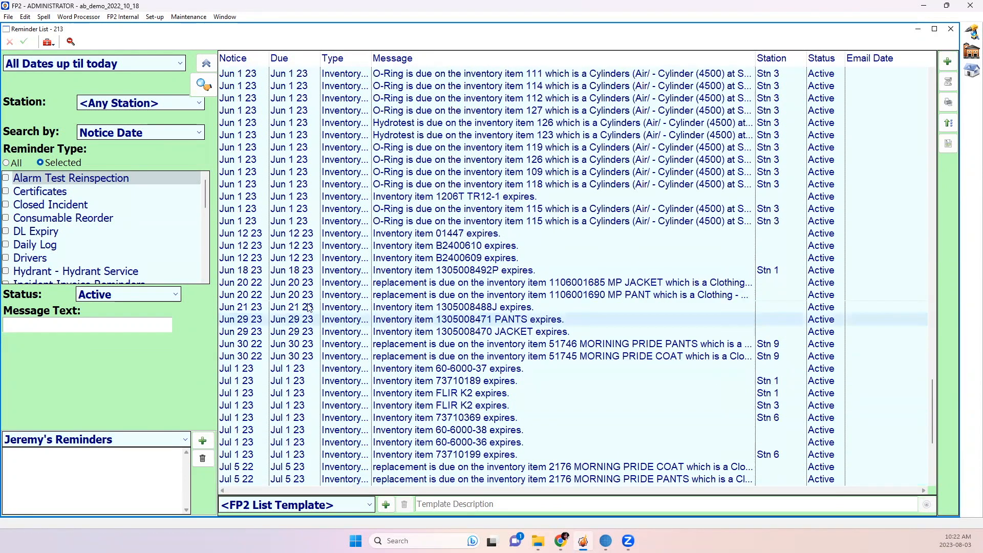
scroll(309, 302, "up", 16)
scroll(297, 230, "down", 4)
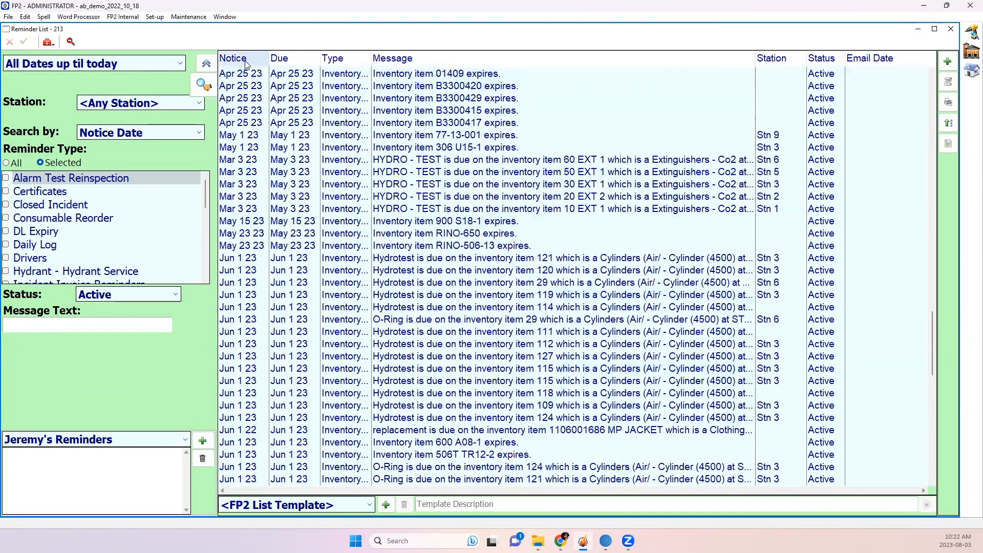
left_click(246, 61)
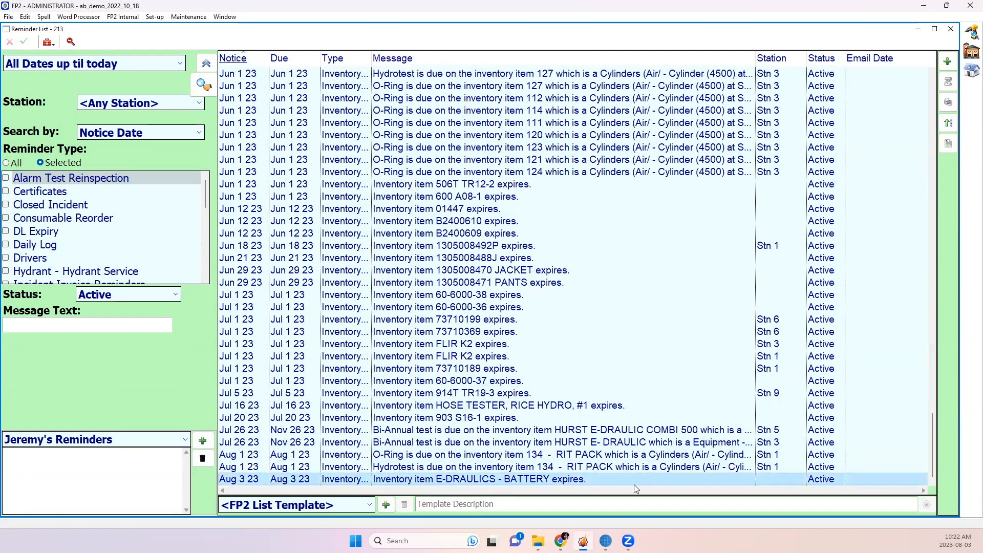
Snooze the E-DRAULICS - BATTERY expiry reminder to a new notice date of Aug 10 23
right_click(478, 480)
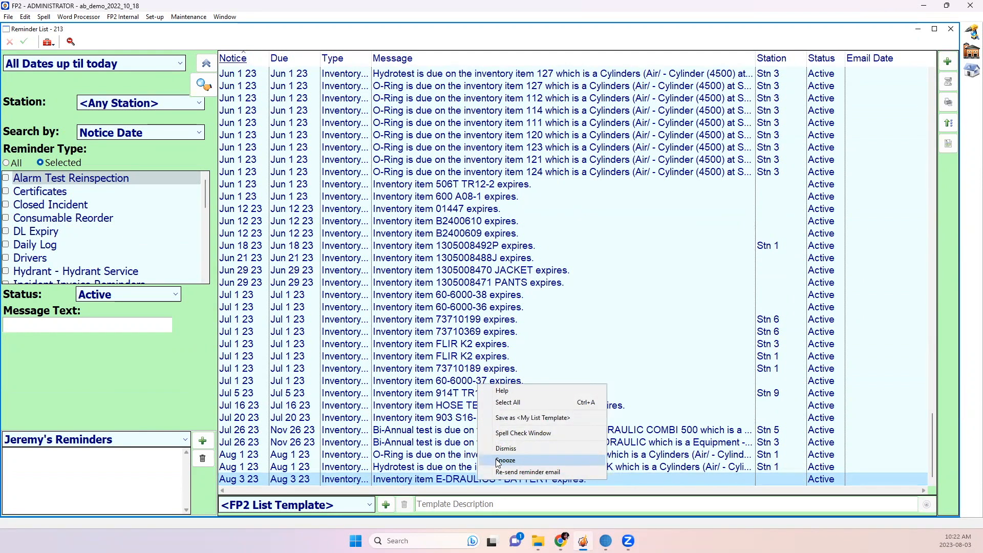
left_click(497, 460)
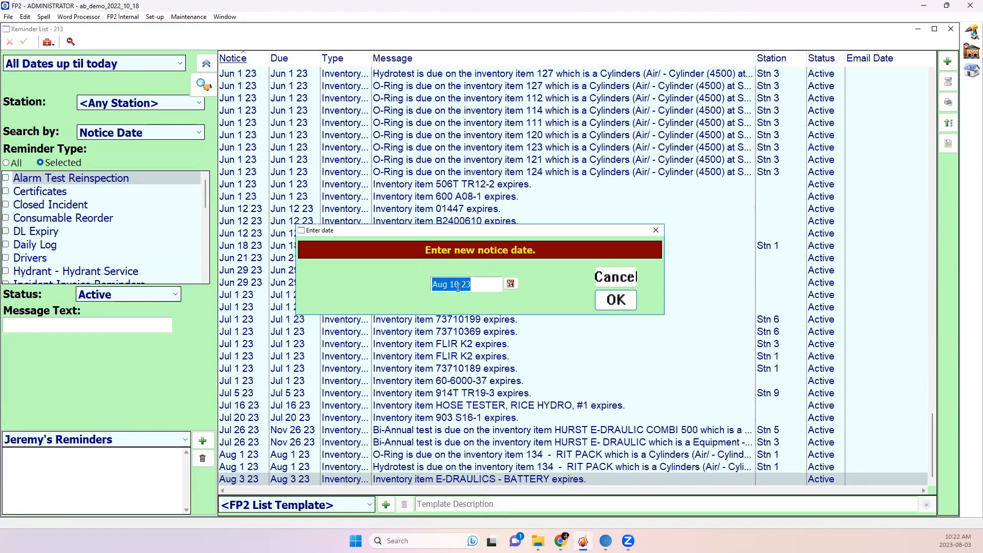
left_click(615, 300)
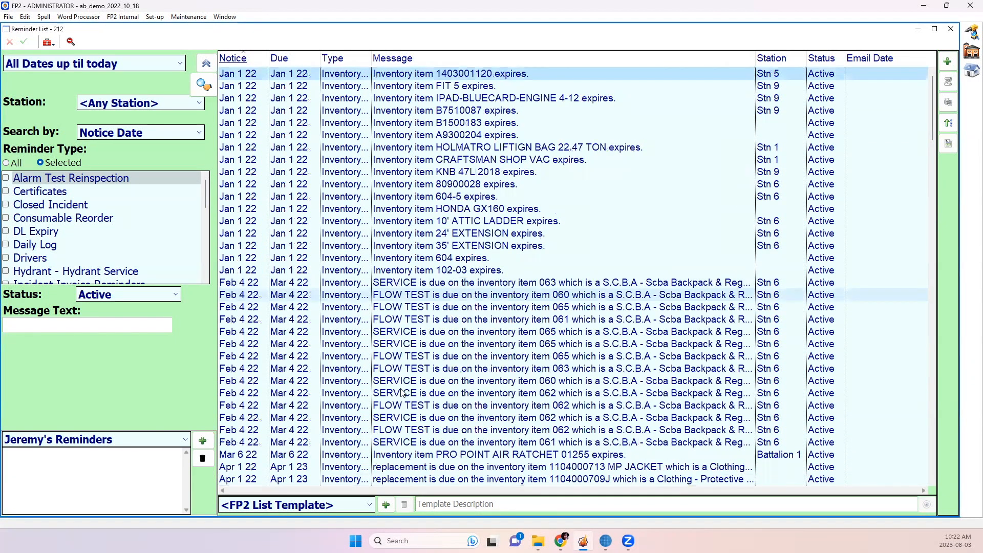
Look through the reminder list sorted by notice date down to its latest entries
scroll(405, 457, "down", 9)
scroll(406, 457, "down", 6)
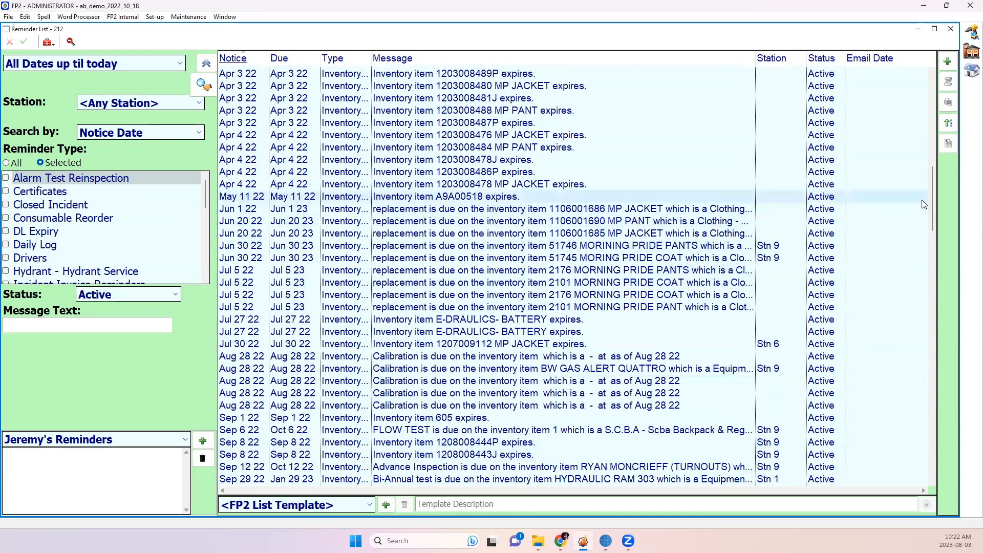
left_click_drag(933, 200, 931, 474)
left_click(361, 480)
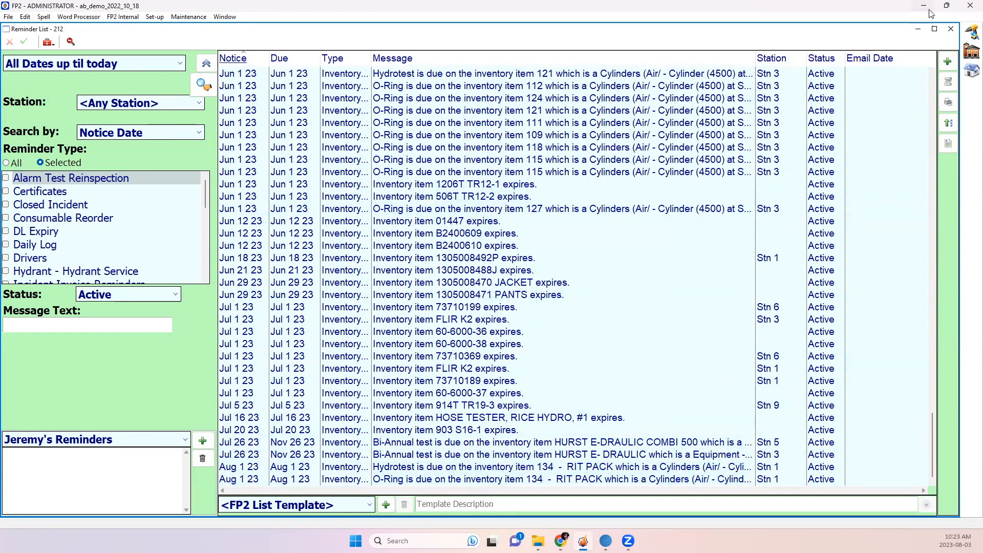
Close the reminder list, then review the reminder interval settings in Custom Settings and close them
left_click(950, 29)
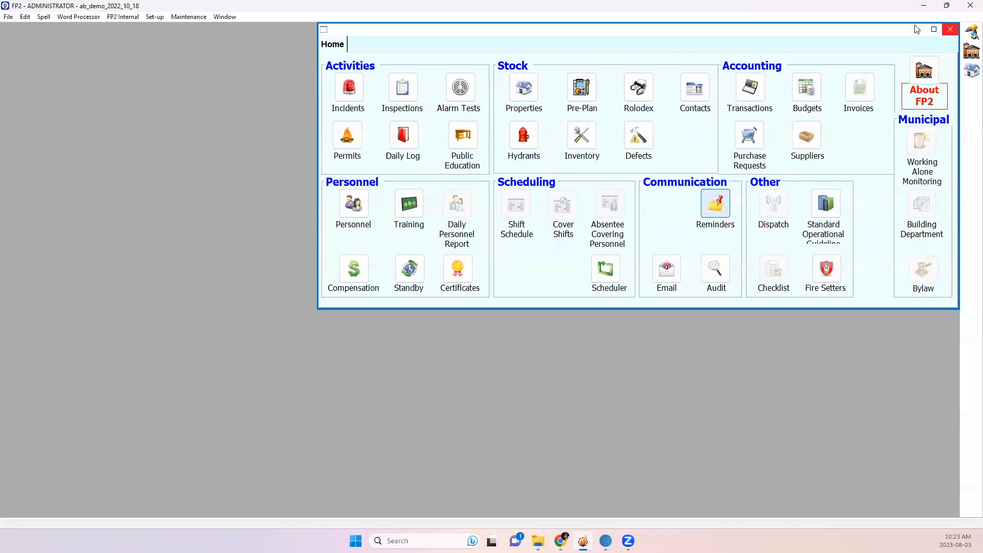
left_click(162, 18)
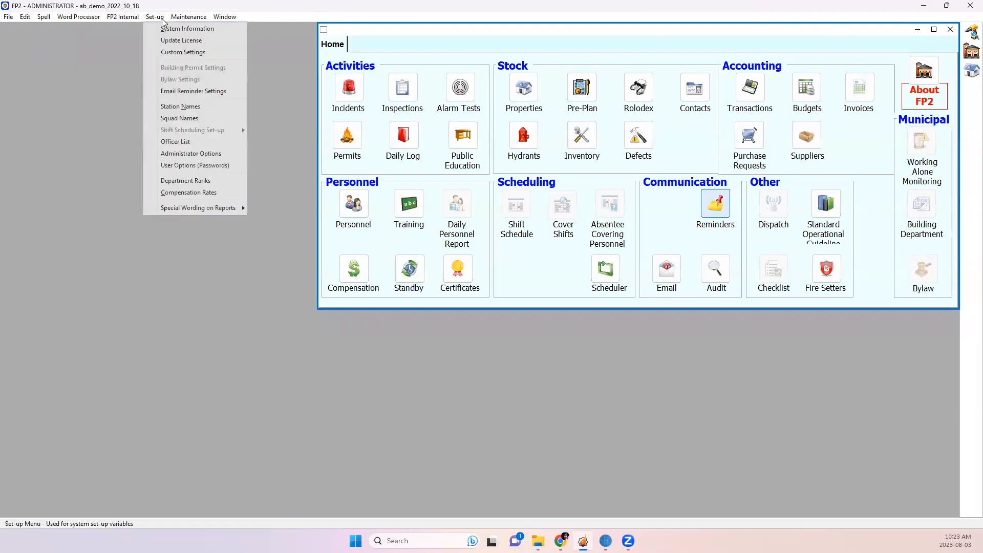
left_click(170, 49)
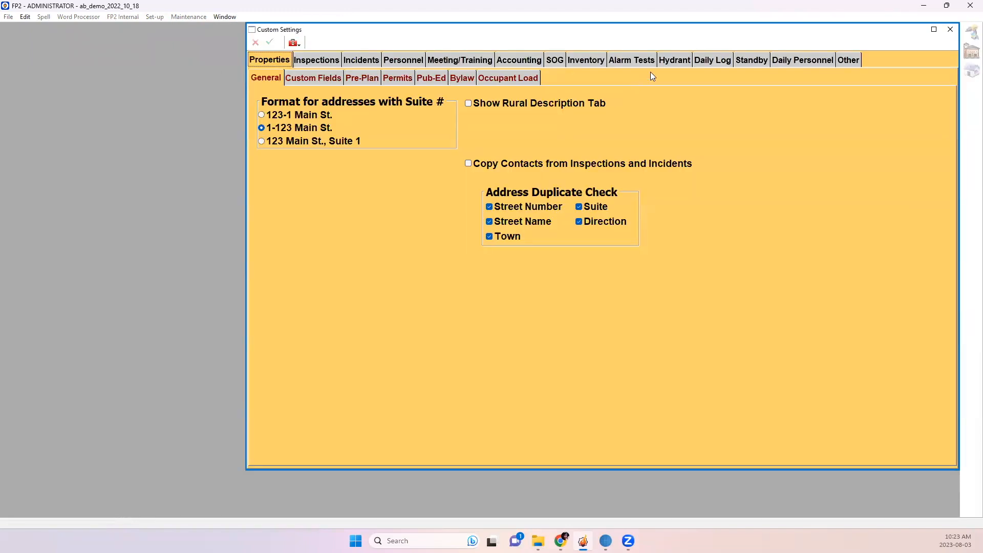
left_click(847, 60)
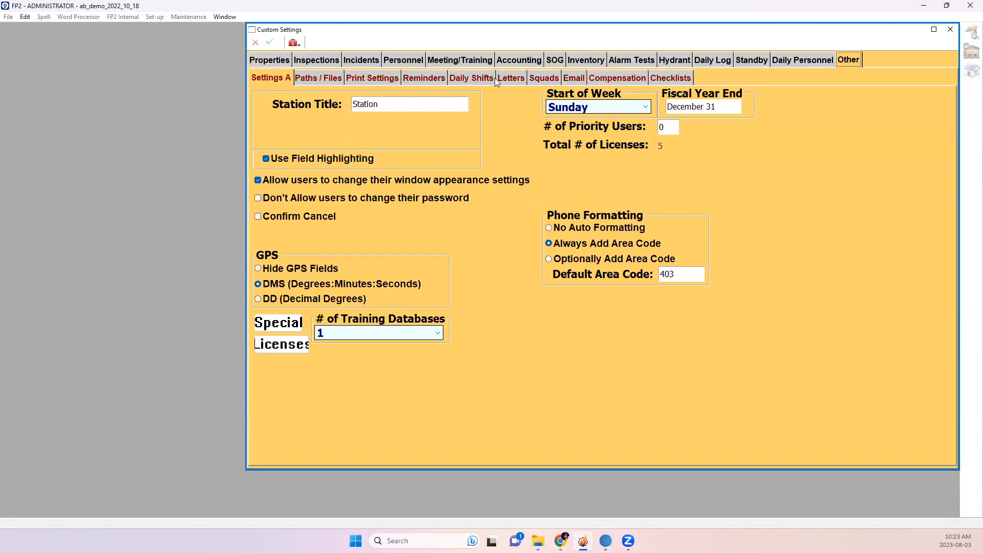
left_click(424, 78)
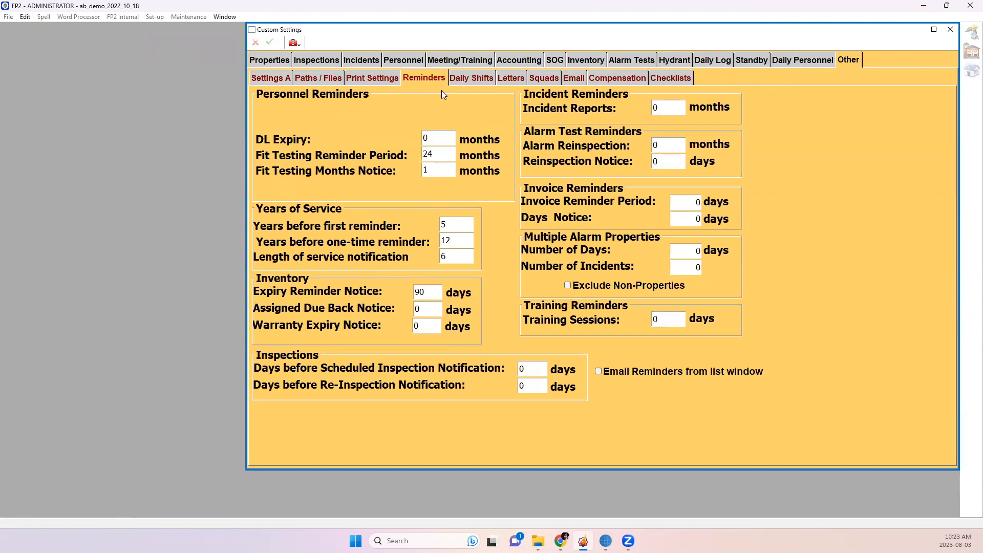
left_click(950, 29)
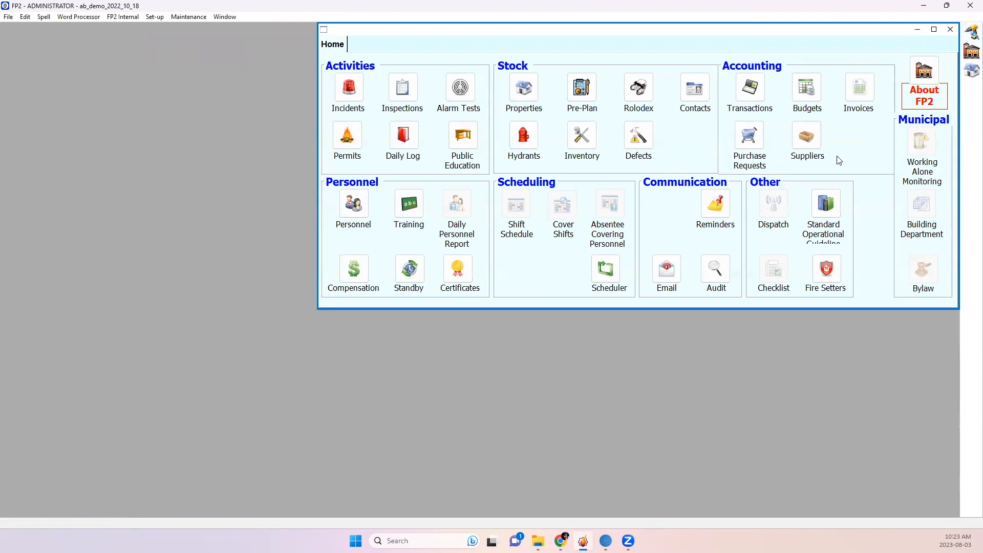
Reopen Reminders and snooze the expiry reminder for inventory item 102-03 to a new notice date of Aug 10 23
left_click(716, 205)
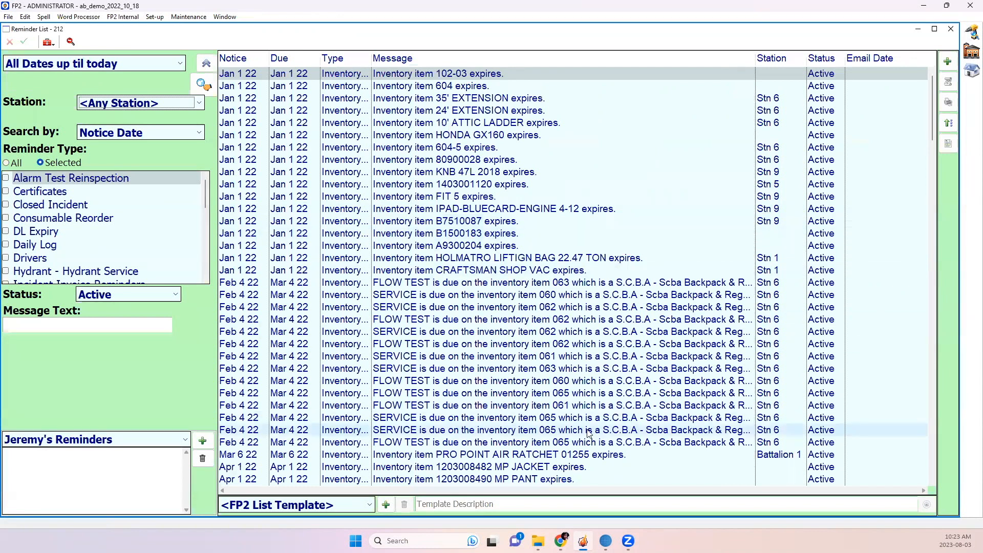
right_click(397, 77)
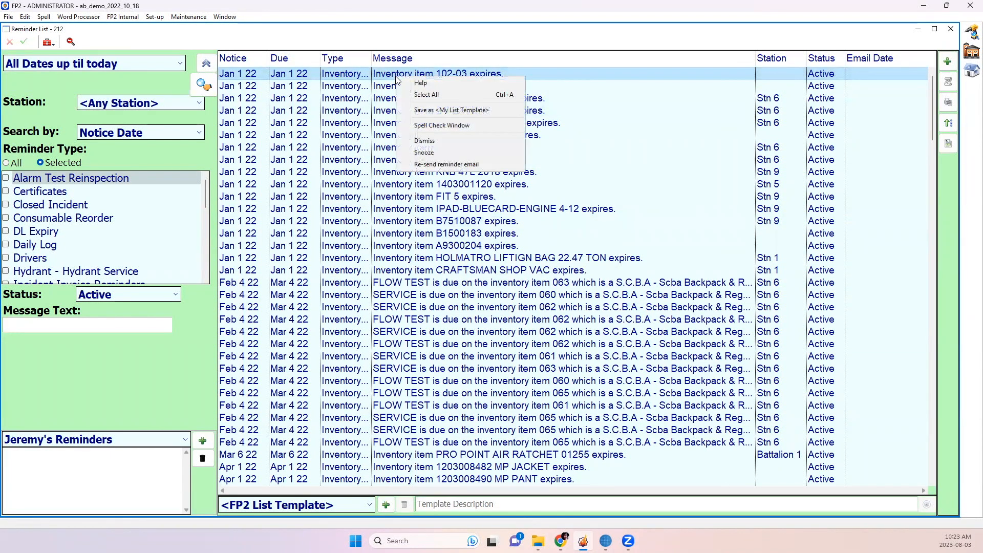
left_click(423, 153)
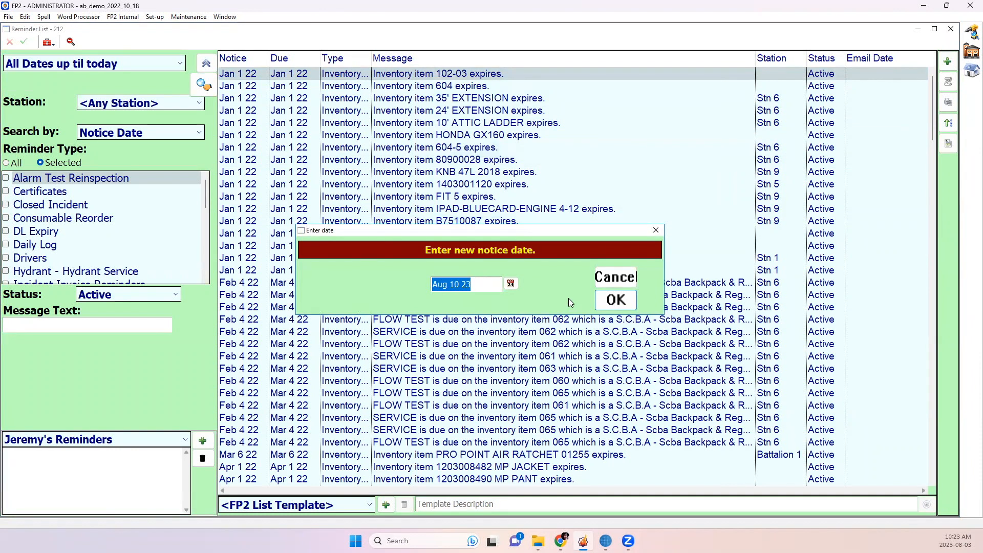
left_click(615, 301)
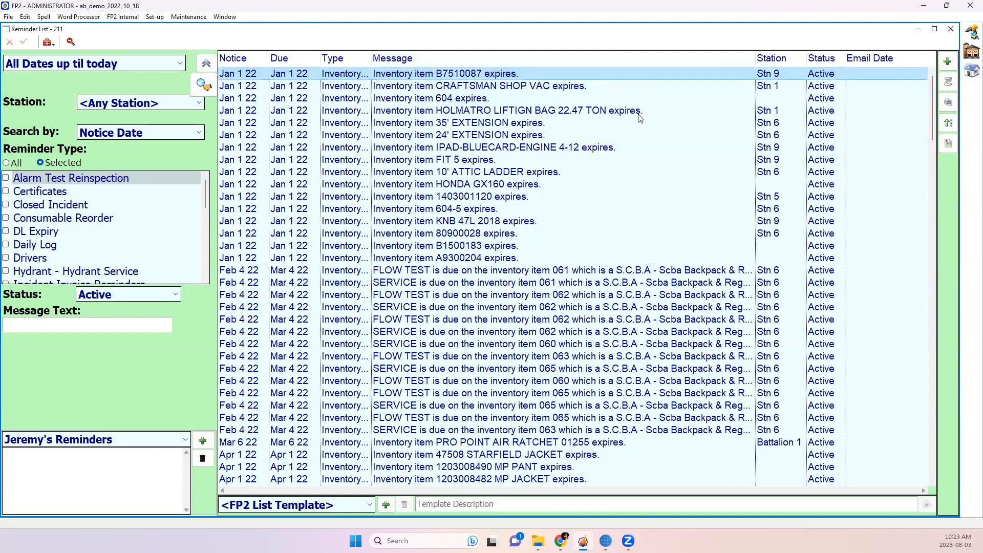
Open the inventory record behind the SERVICE reminder for S.C.B.A item 061
left_click(629, 392, "shift")
left_click(624, 382)
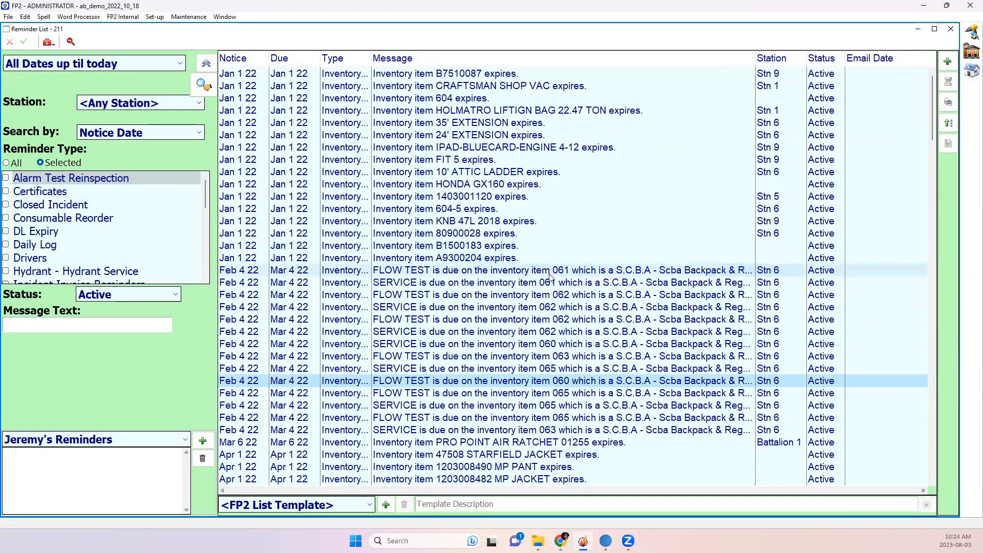
left_click(401, 275)
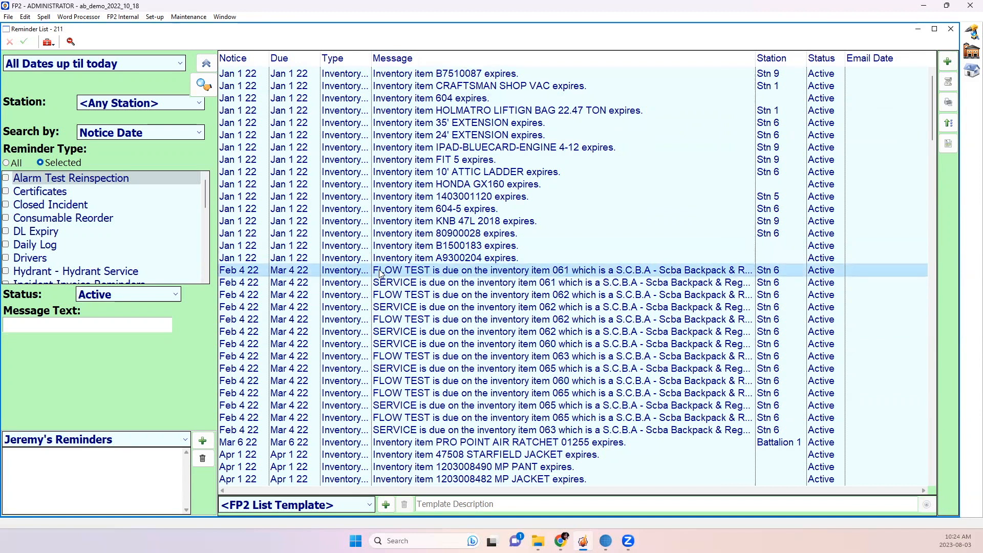
left_click(410, 282)
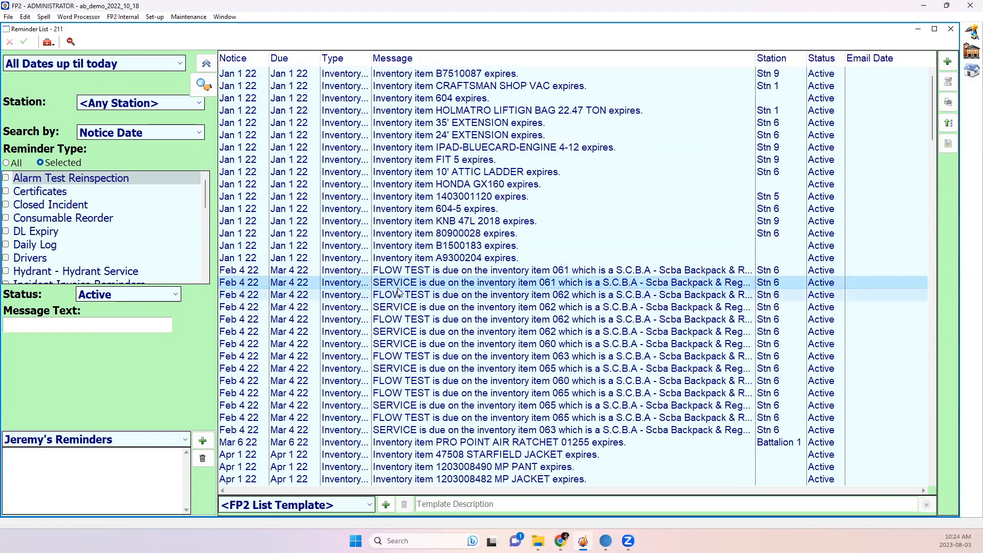
double_click(408, 288)
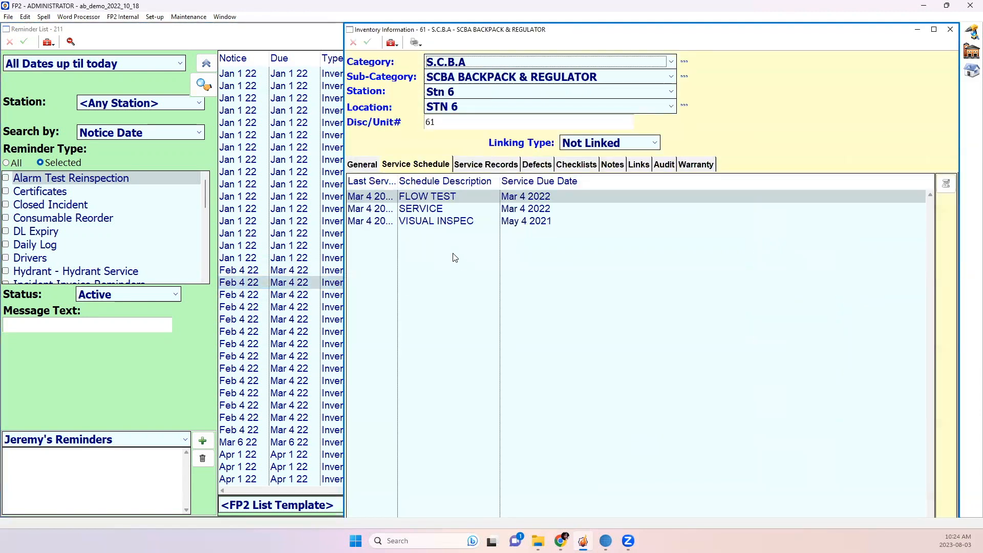
Set the SERVICE schedule's last serviced date to Aug 3 2023, save and close the record, and refresh the reminder list
left_click(440, 208)
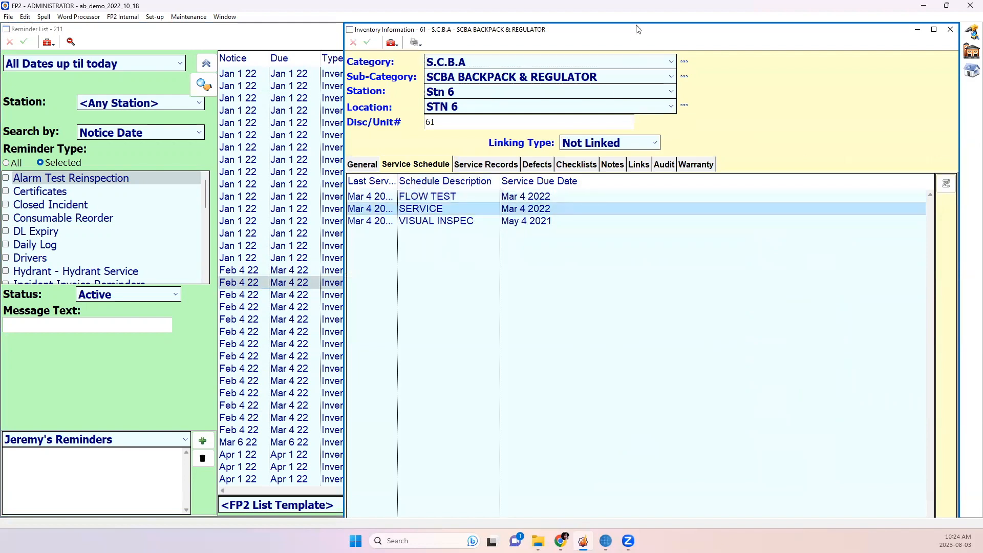
double_click(637, 29)
left_click(172, 505)
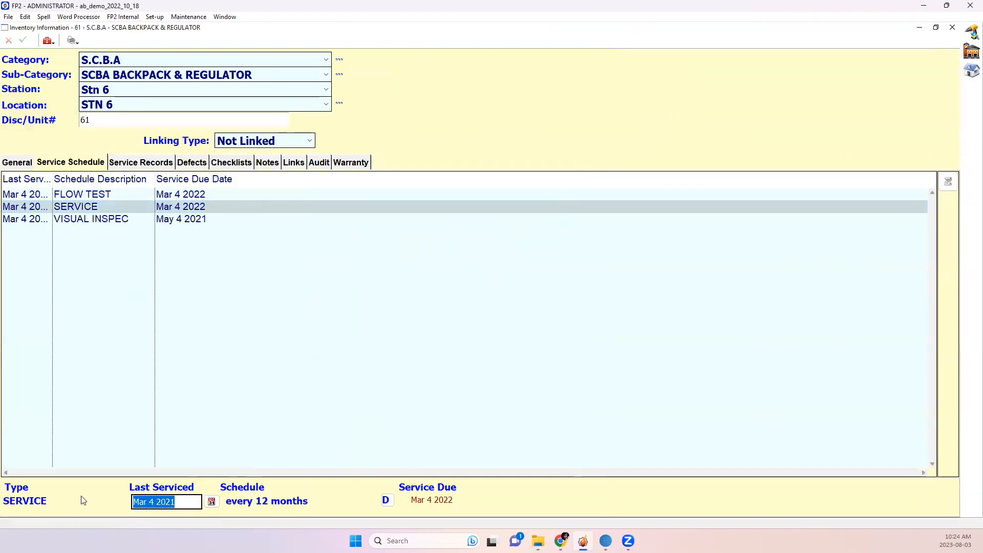
type("t")
left_click(203, 317)
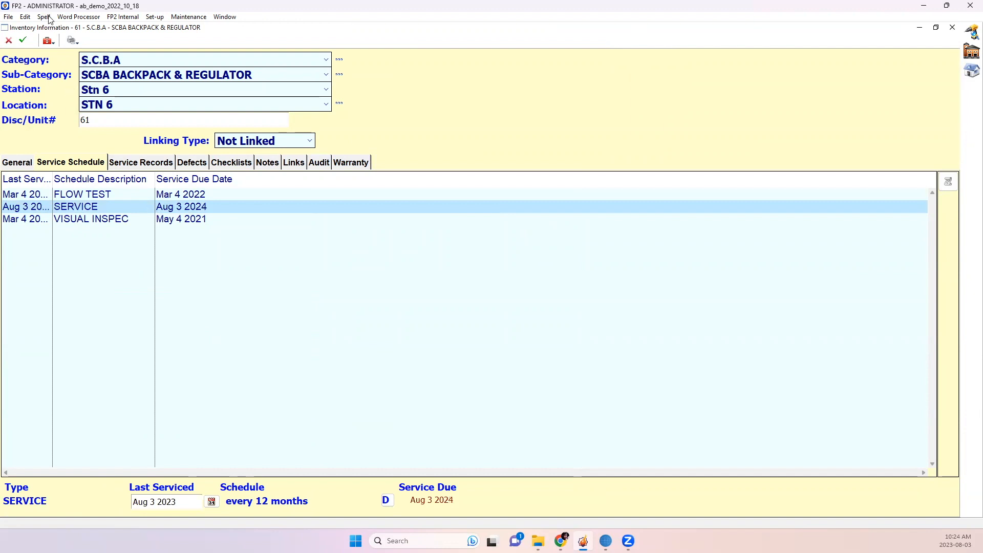
left_click(23, 40)
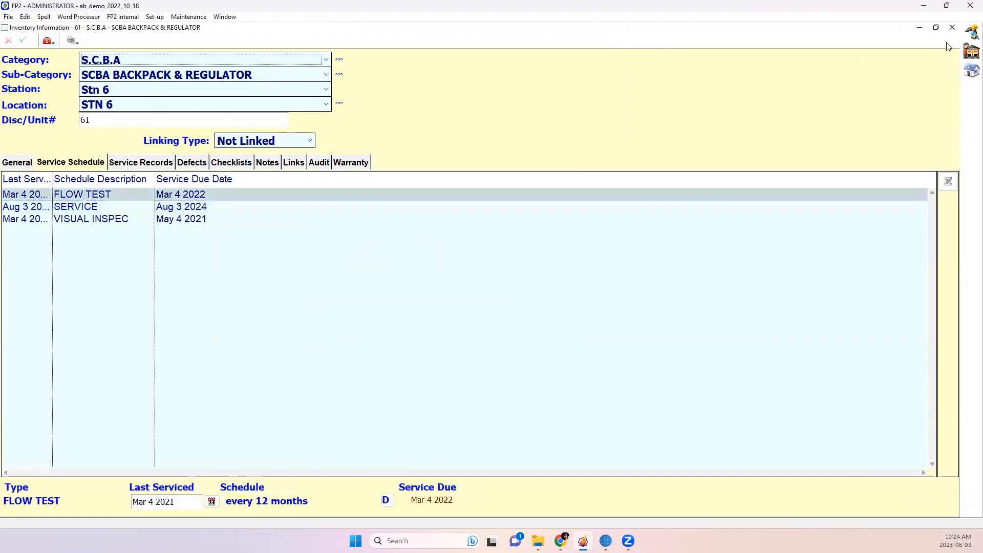
left_click(953, 28)
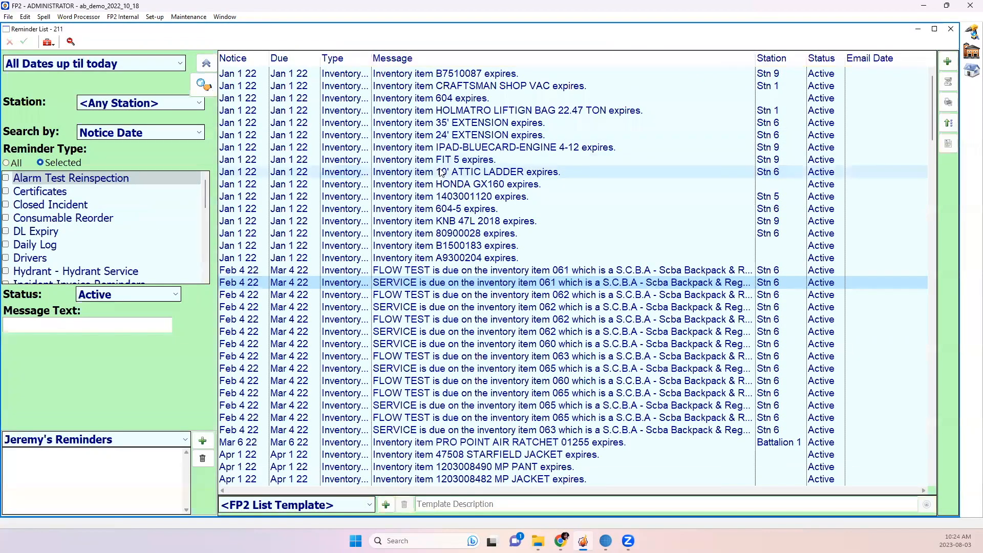
left_click(210, 87)
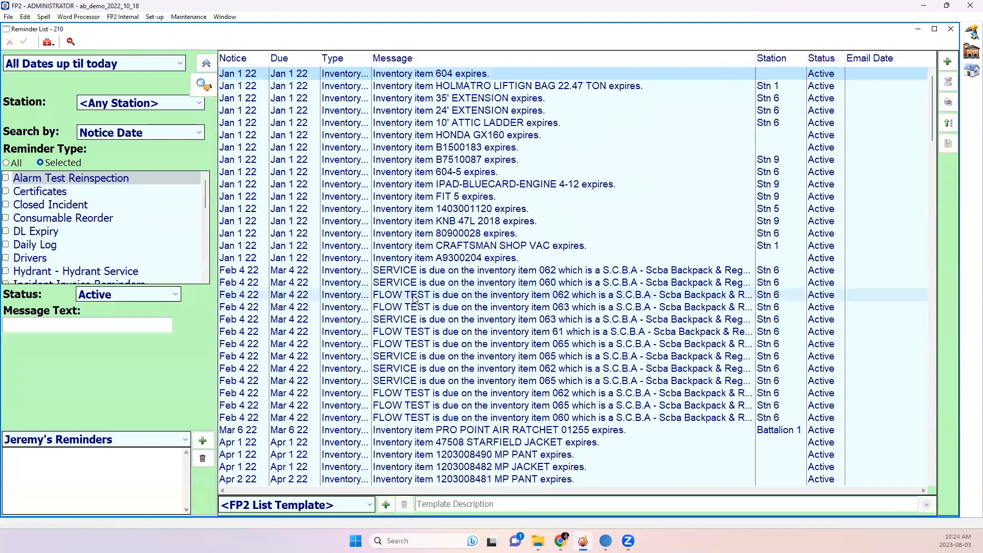
Open the inventory record behind the 914T TR19-3 expiry reminder, save it with a retired date of Aug 3 2023, and refresh the reminder list
scroll(415, 307, "down", 4)
scroll(414, 317, "down", 20)
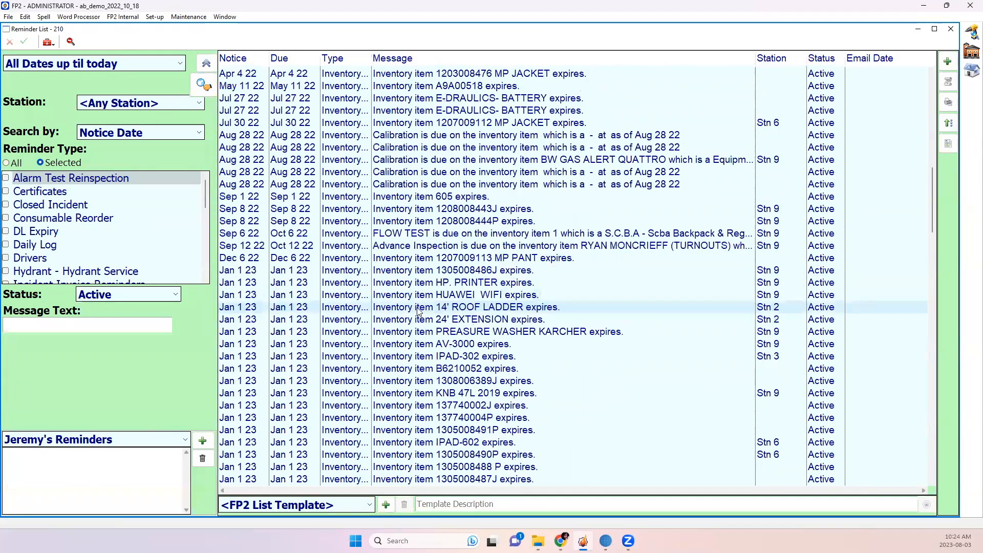
scroll(419, 310, "down", 20)
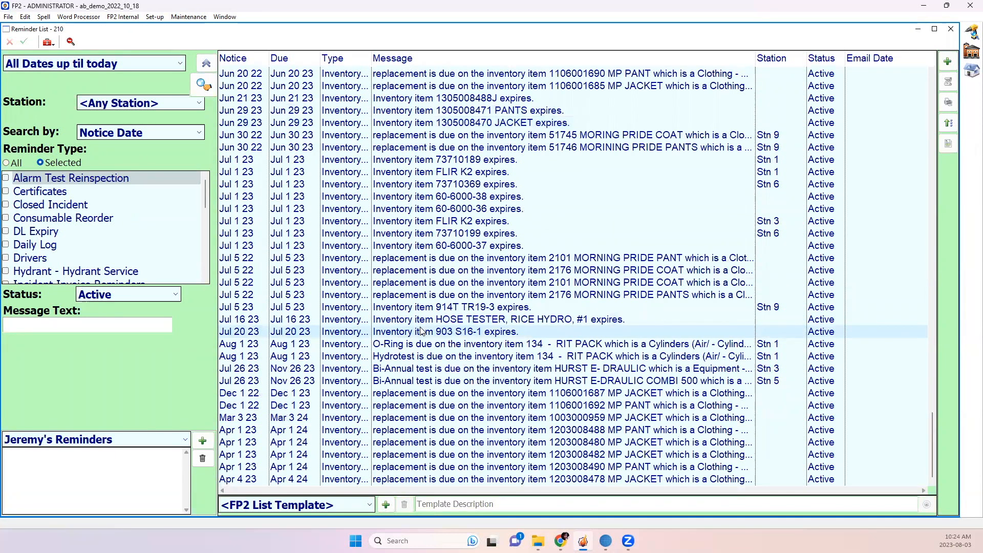
left_click(452, 307)
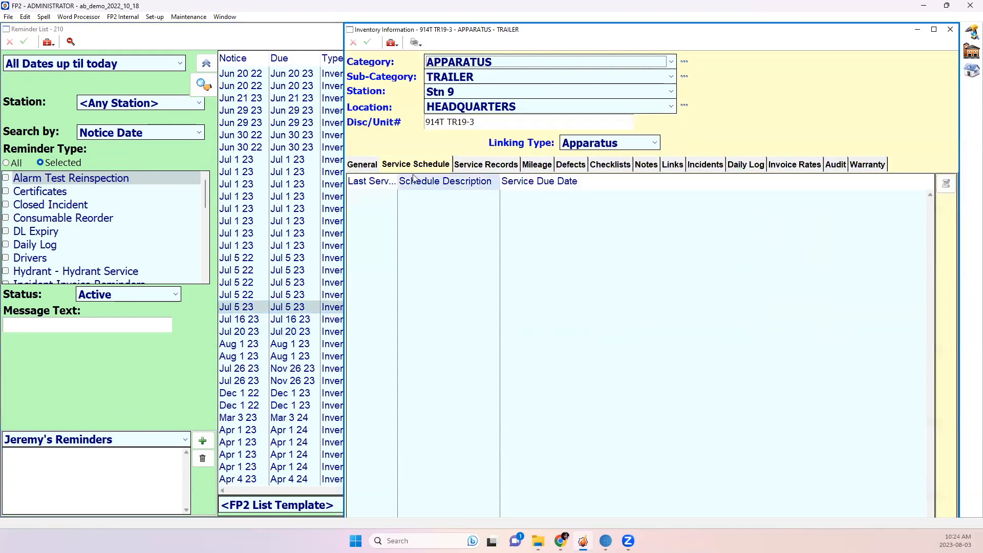
left_click(369, 163)
left_click(623, 246)
type("t")
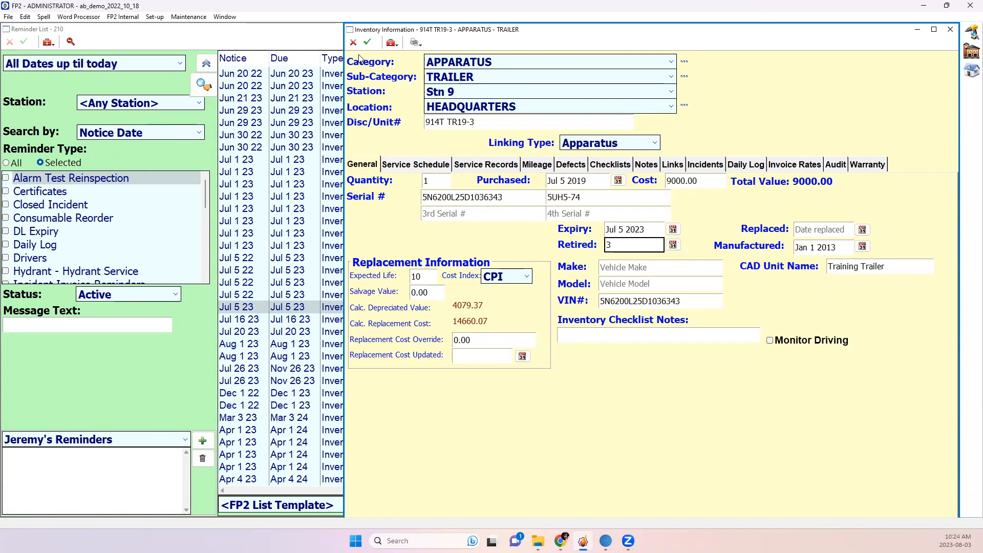
left_click(371, 42)
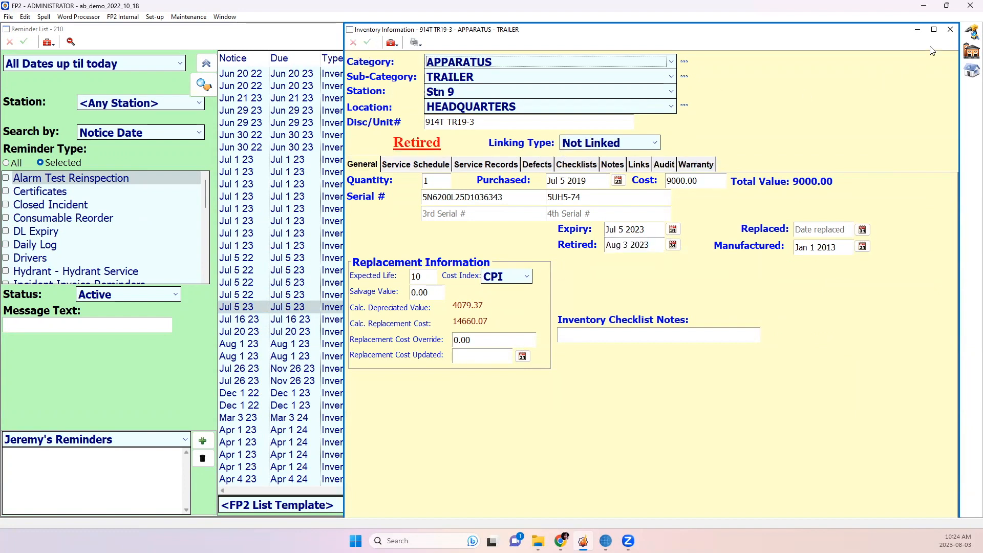
left_click(950, 29)
left_click(203, 84)
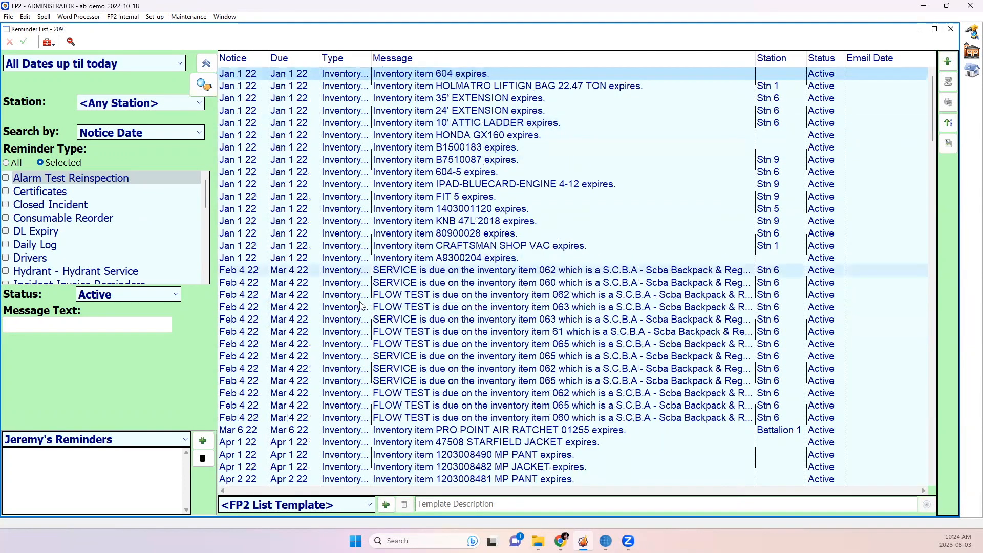
scroll(526, 341, "down", 1)
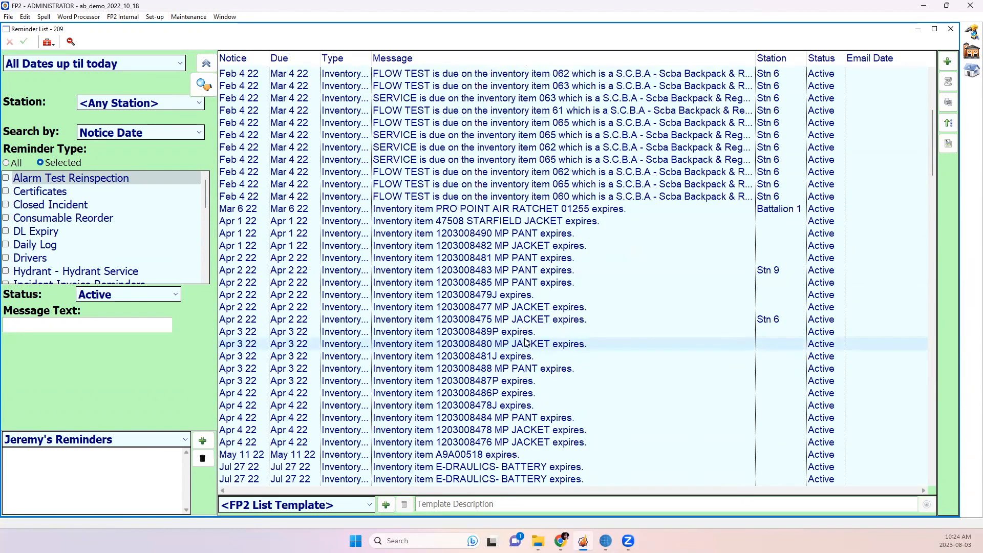
scroll(526, 341, "down", 2)
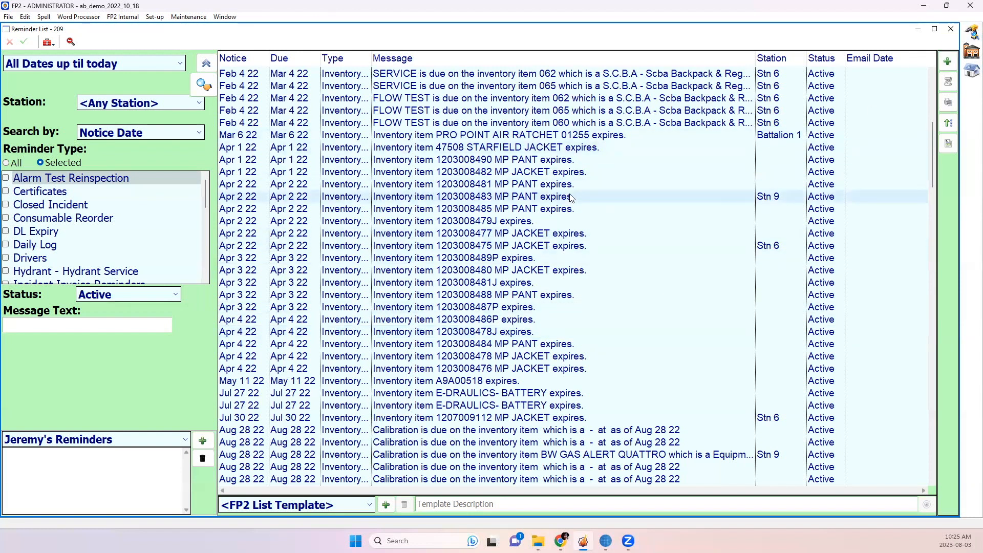
left_click_drag(536, 162, 548, 214)
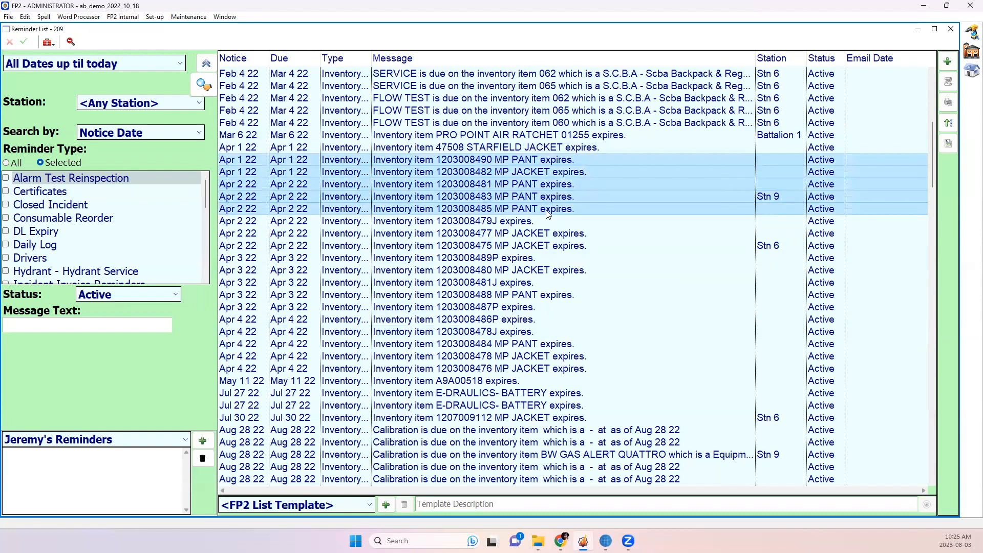
left_click(768, 200)
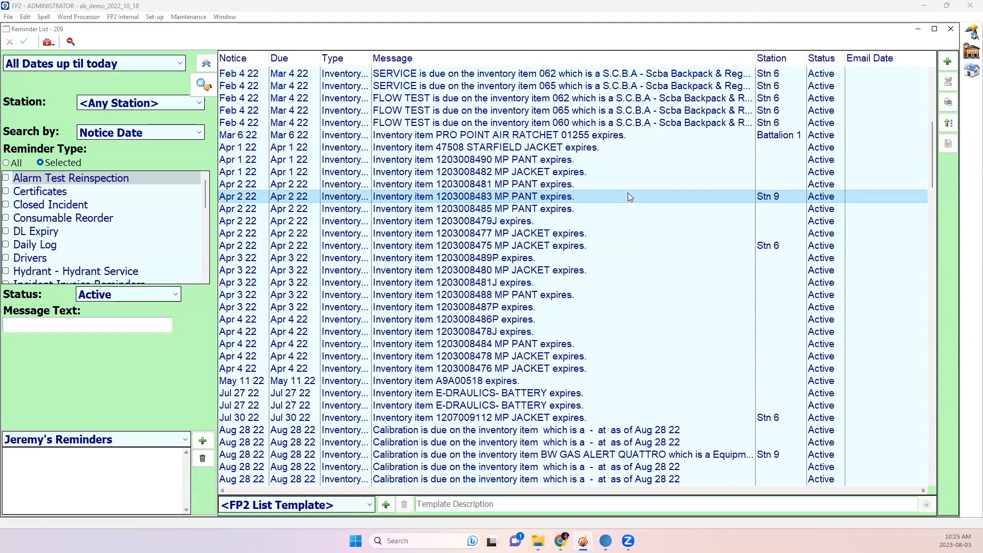
Close the reminder list and view the email templates in the Email module
left_click(951, 30)
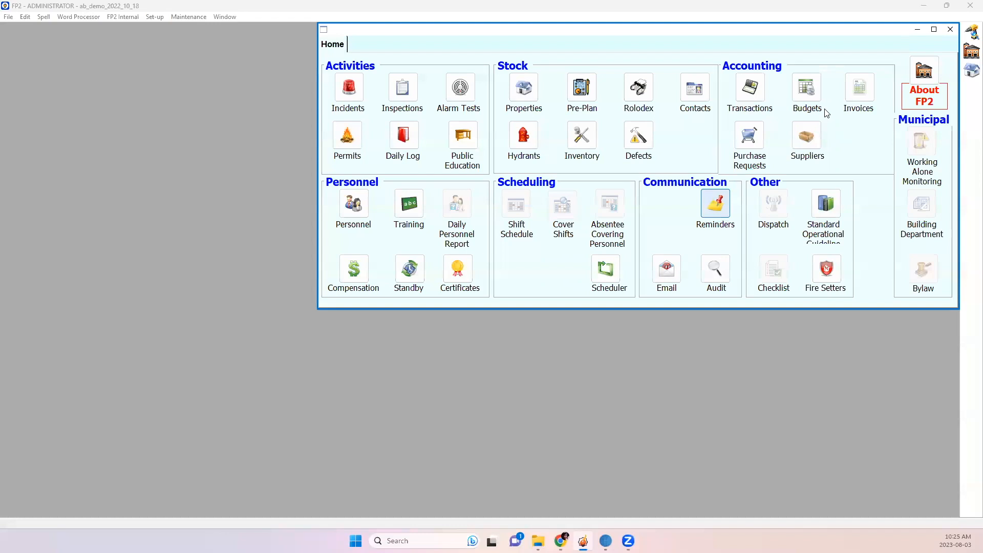
left_click(666, 269)
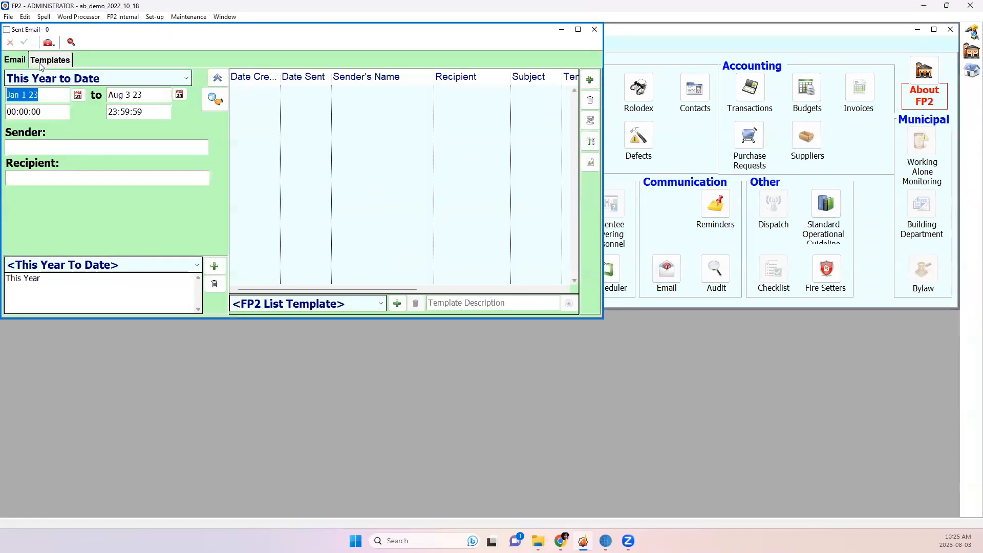
left_click(45, 62)
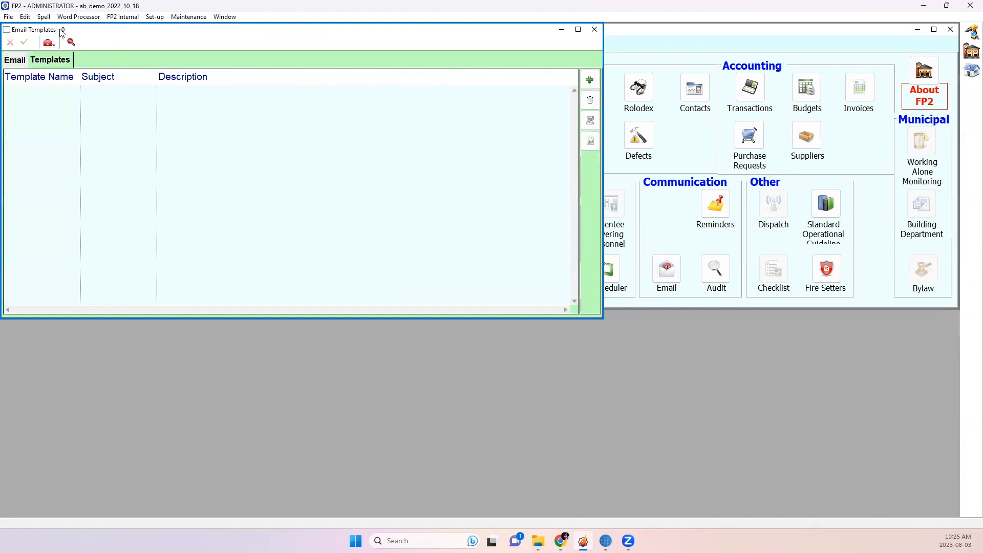
Create a new email template named "Station 1 Inventory Servicing"
left_click_drag(61, 33, 88, 35)
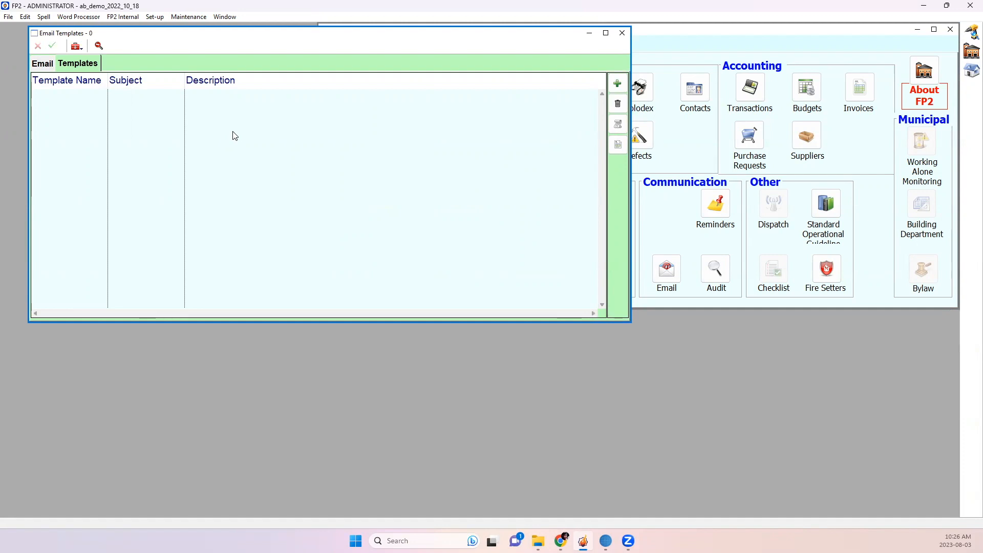
left_click(618, 84)
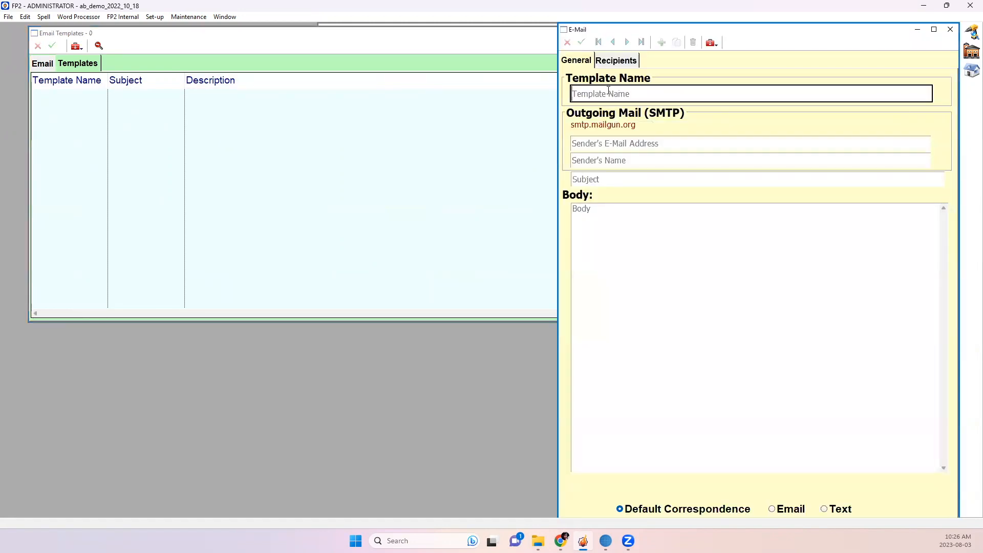
type("Station 1 SEr")
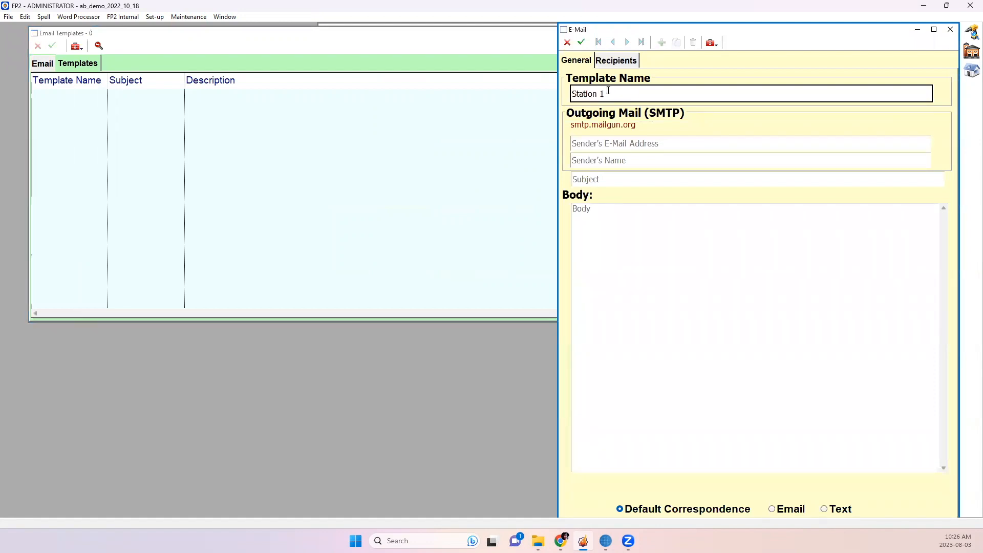
key("BackSpace")
key("BackSpace")
key("BackSpace")
type("Inventory Servicing")
left_click(585, 250)
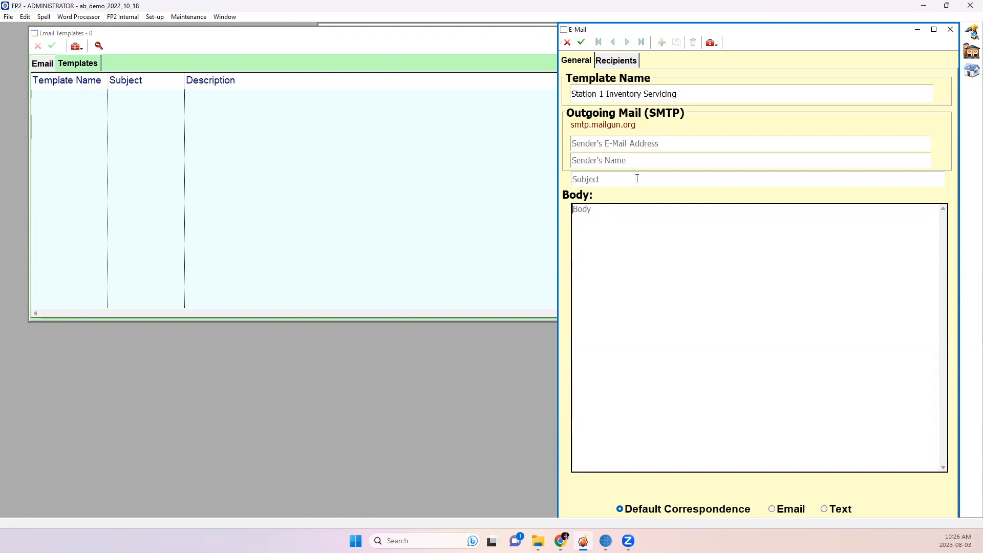
Add two recruits from the personnel list as To recipients of the template, using the One Personnel recipient option
left_click(616, 61)
left_click_drag(621, 30, 555, 33)
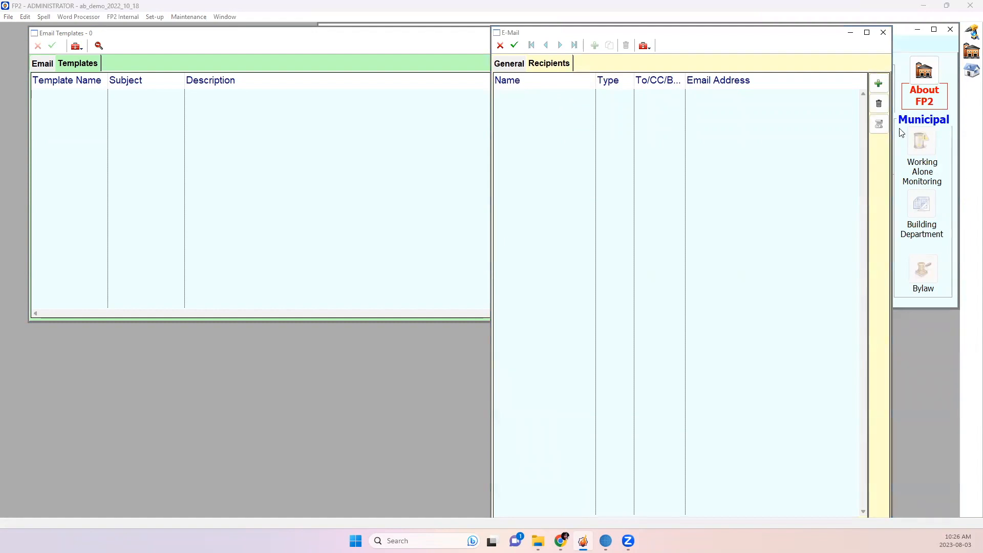
double_click(827, 34)
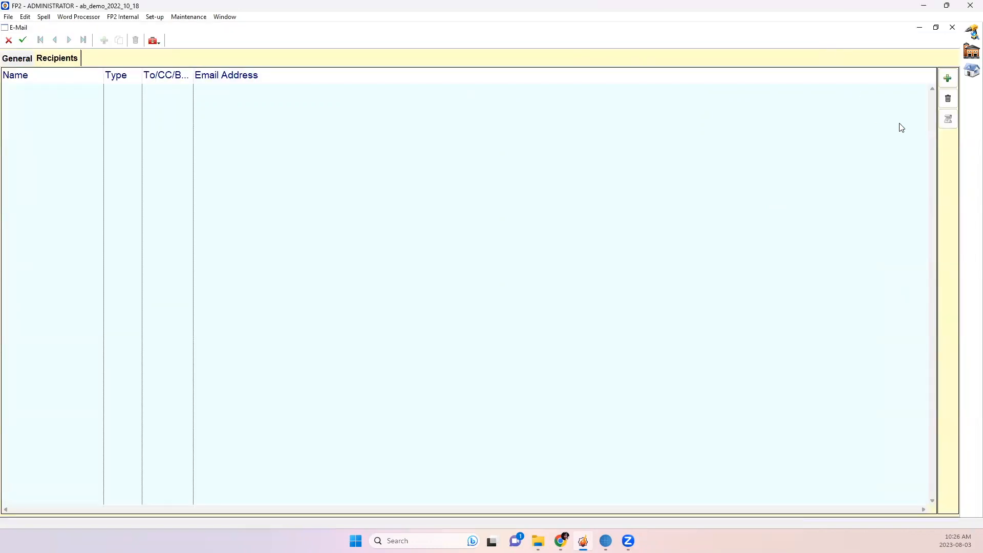
left_click(948, 80)
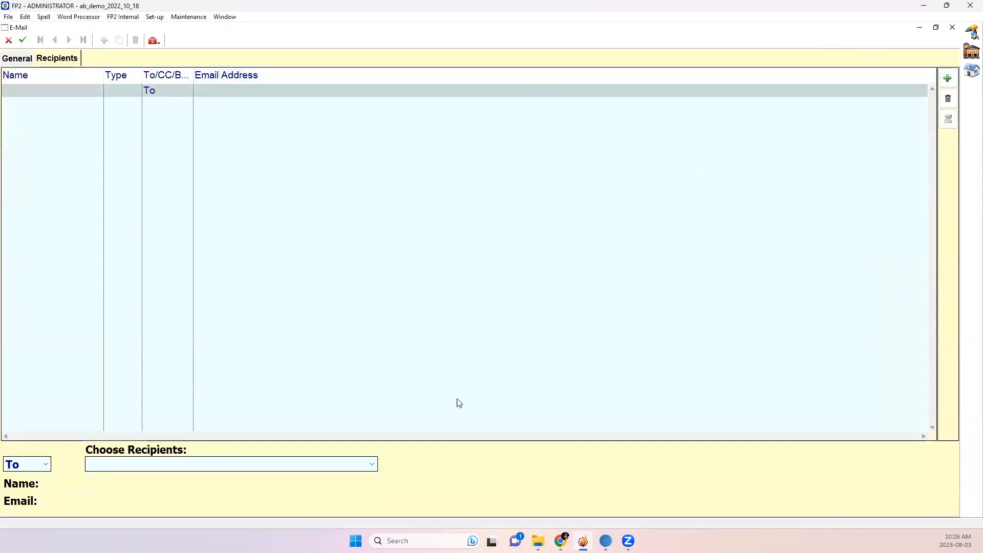
left_click(252, 463)
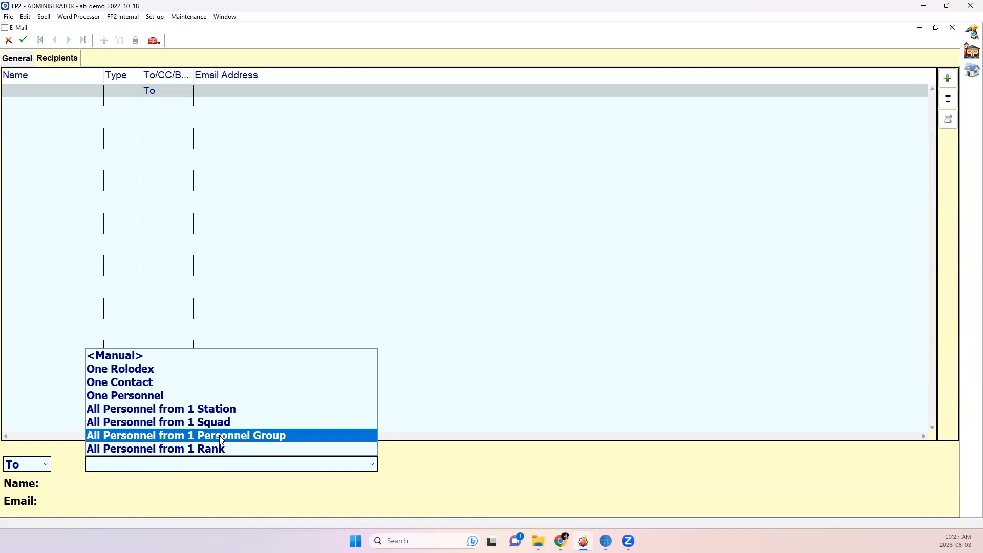
left_click(179, 400)
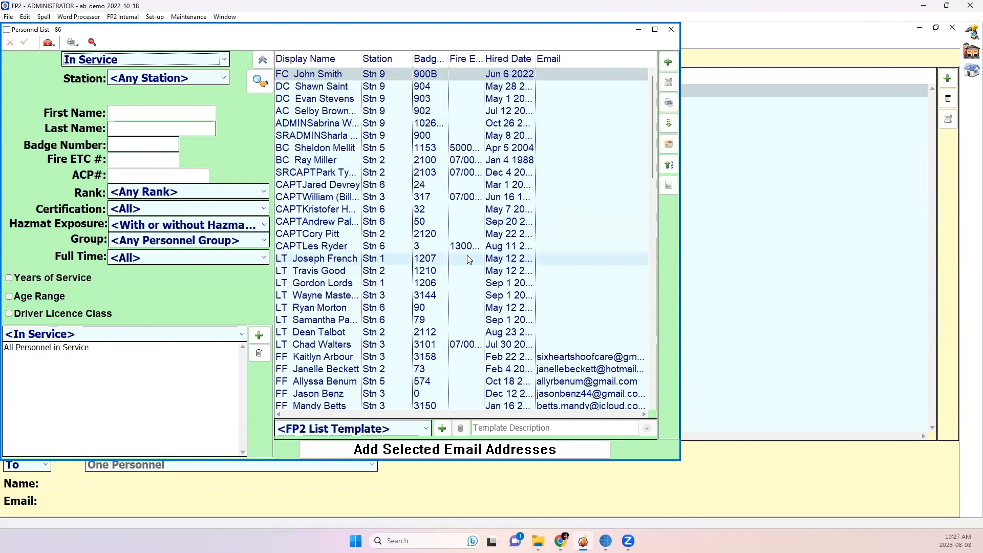
scroll(468, 259, "down", 20)
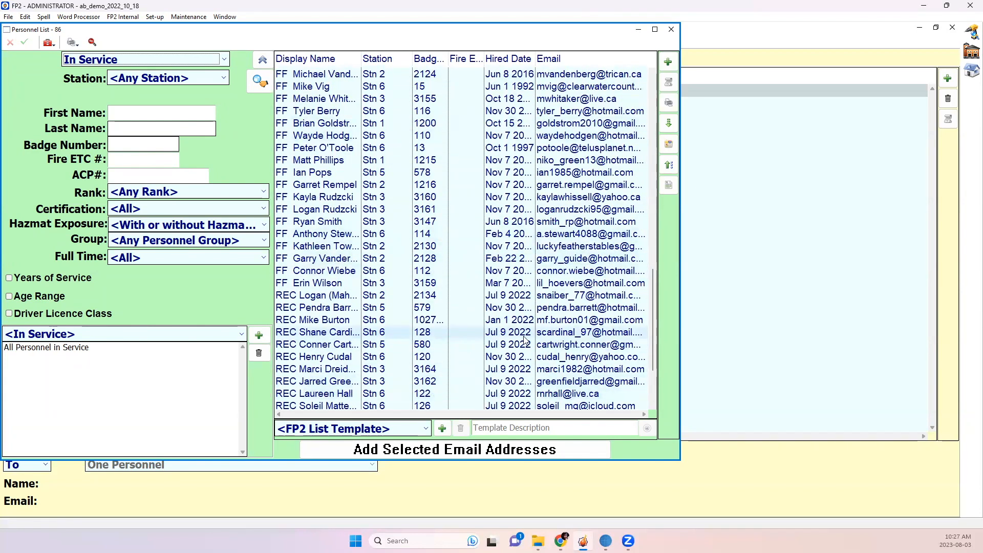
left_click(538, 397)
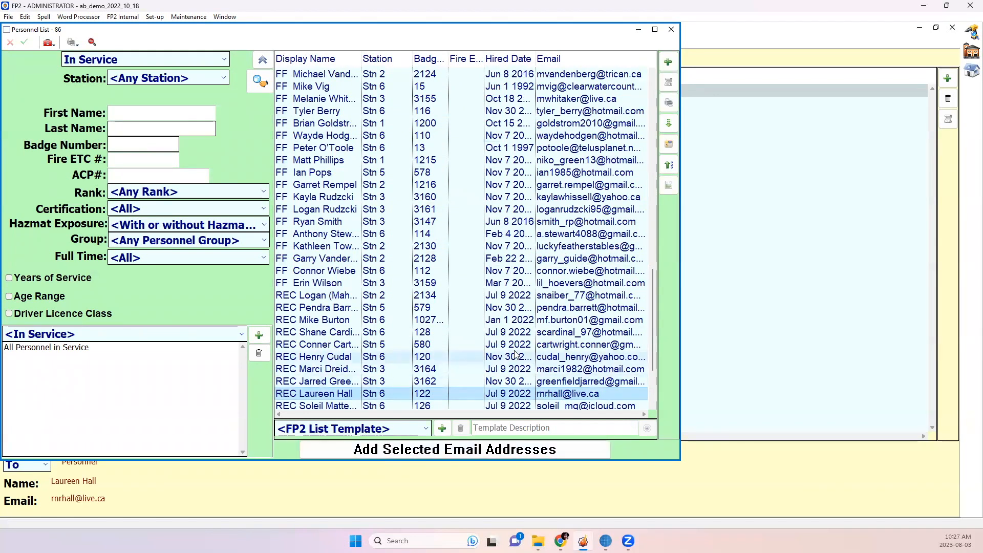
left_click(502, 307, "ctrl")
left_click(535, 454)
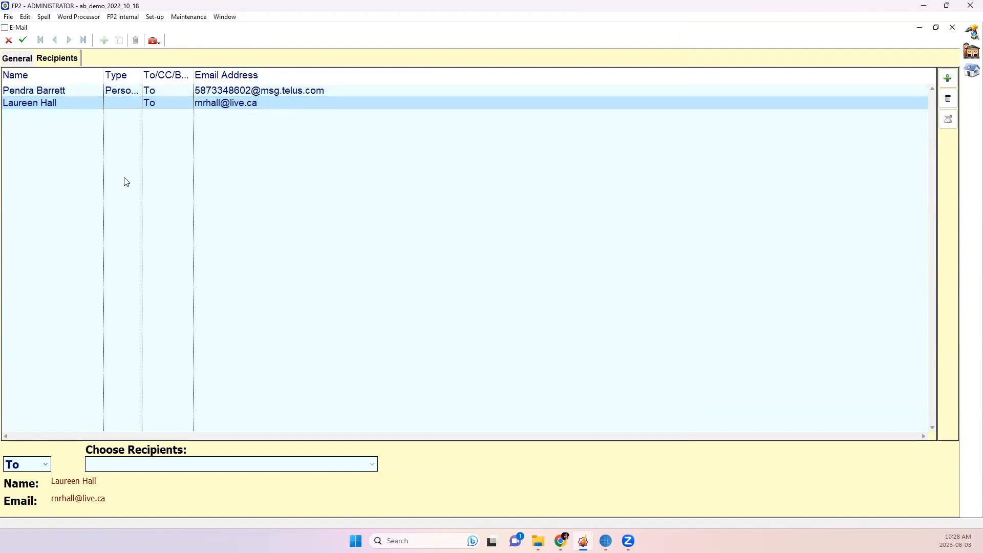
Save the email template and delete the blank To entry from its recipients
left_click(181, 90)
left_click(182, 104)
left_click(22, 43)
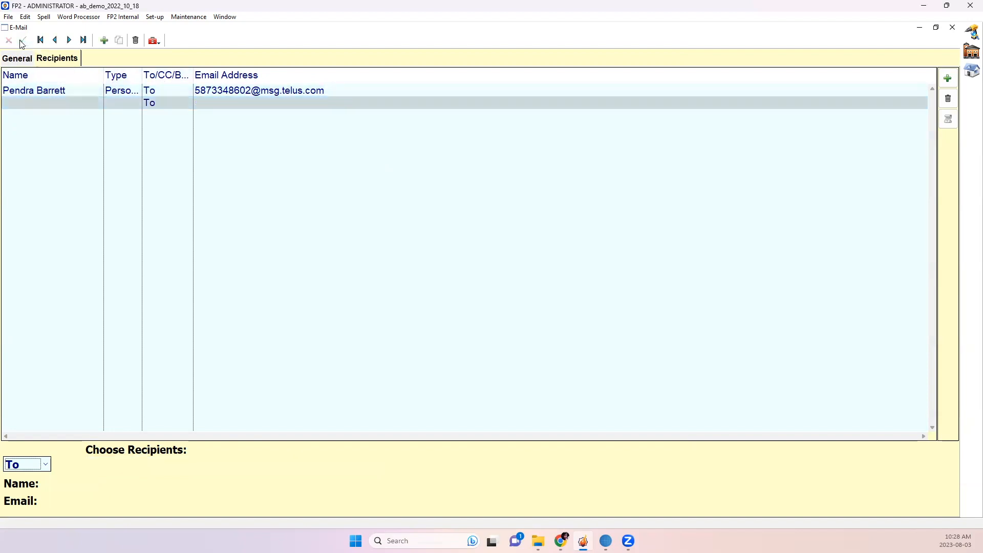
left_click(57, 93)
left_click(71, 104)
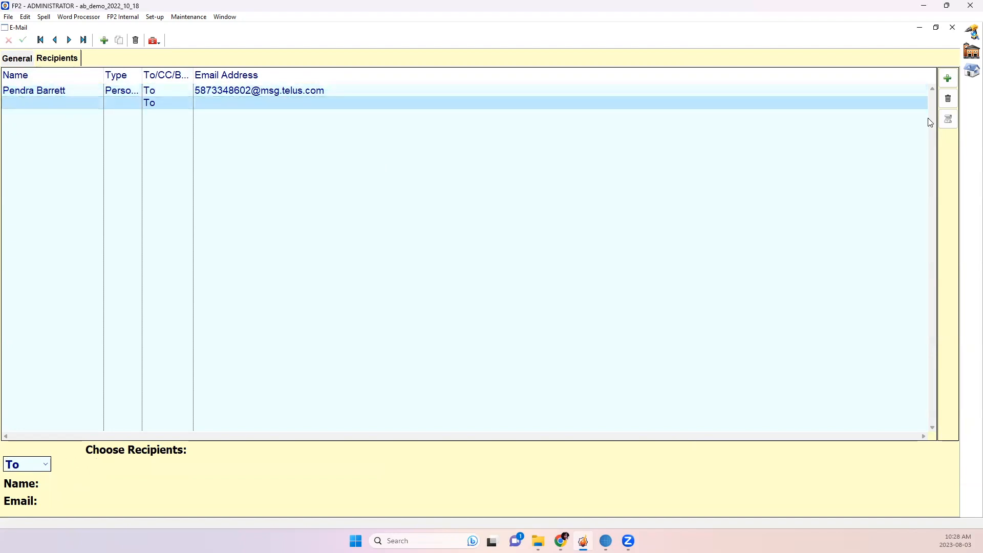
left_click(948, 98)
left_click(484, 297)
left_click(23, 40)
Check the template's general details, and close the template and the email template list
left_click(17, 58)
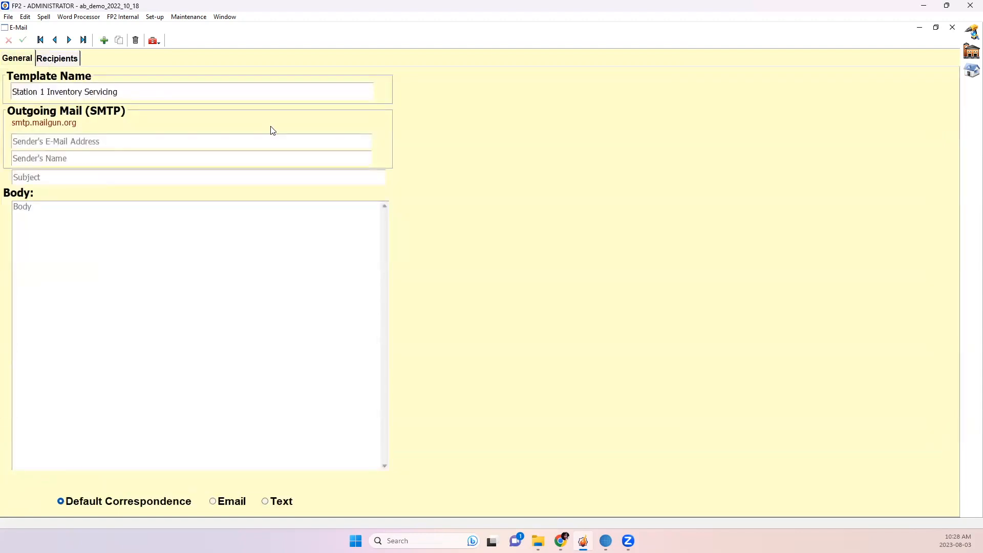
left_click(952, 28)
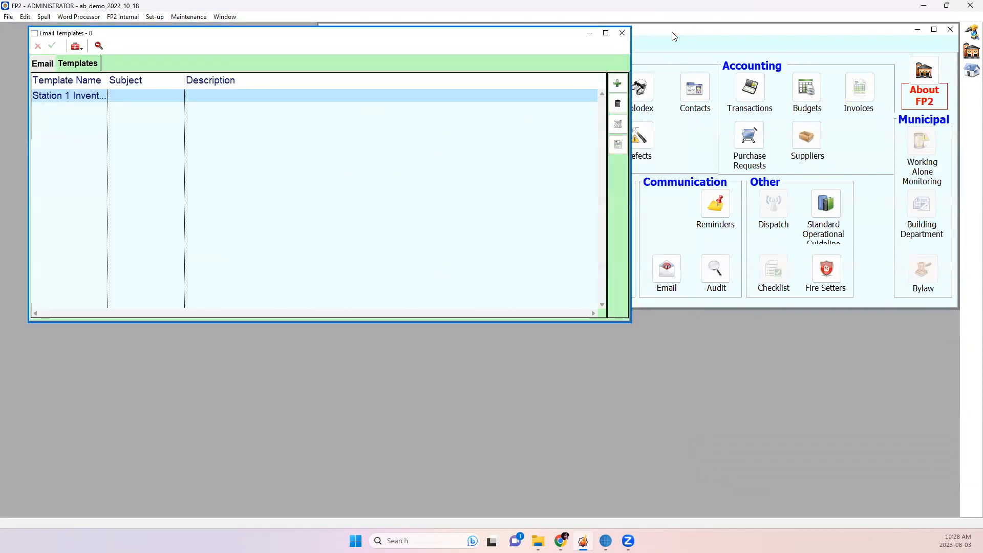
left_click(671, 29)
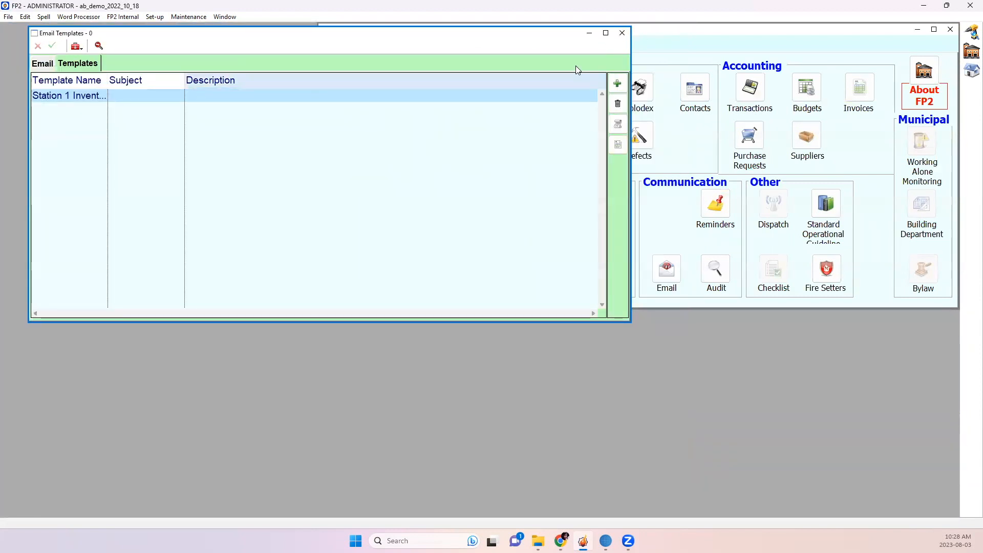
left_click(621, 34)
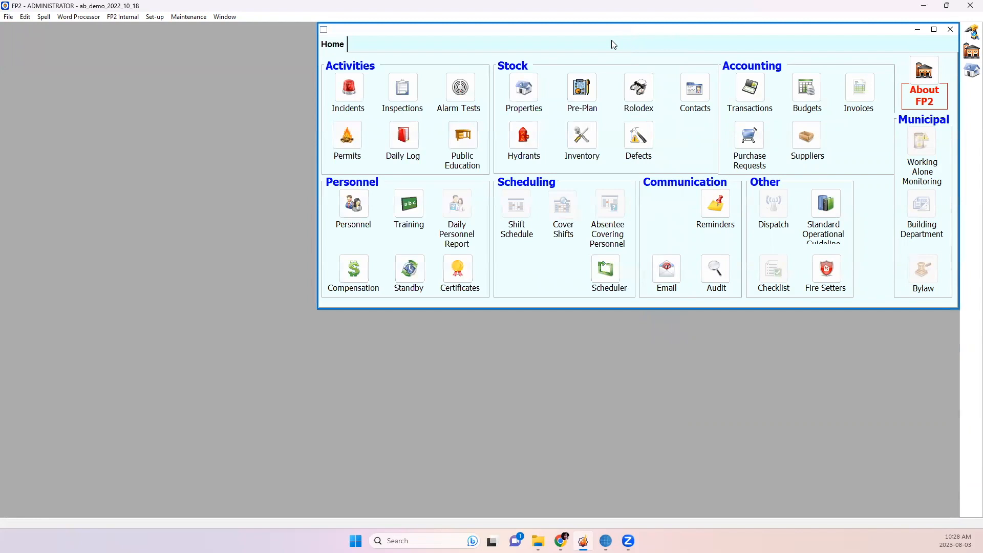
Open the email reminder settings and add a new email reminder entry
left_click(152, 17)
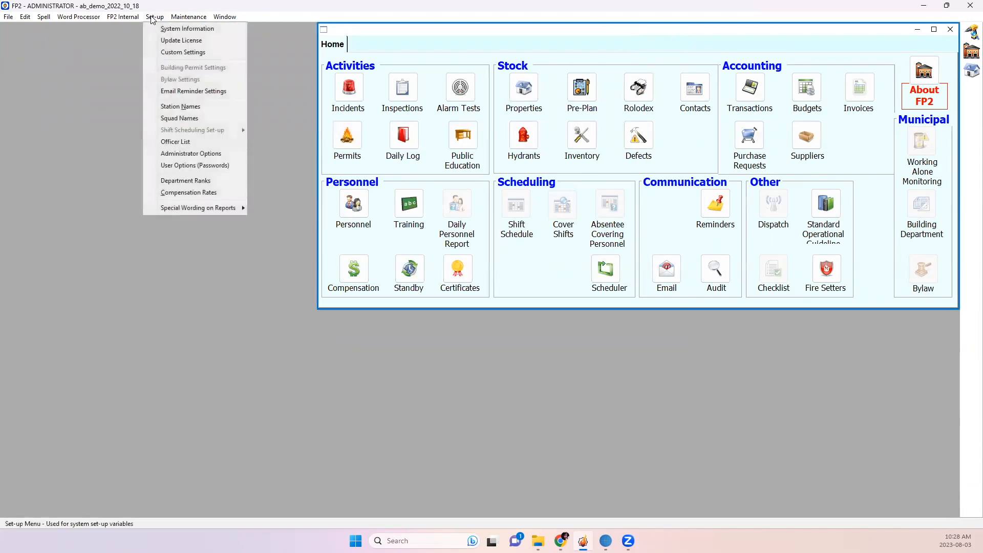
left_click(220, 94)
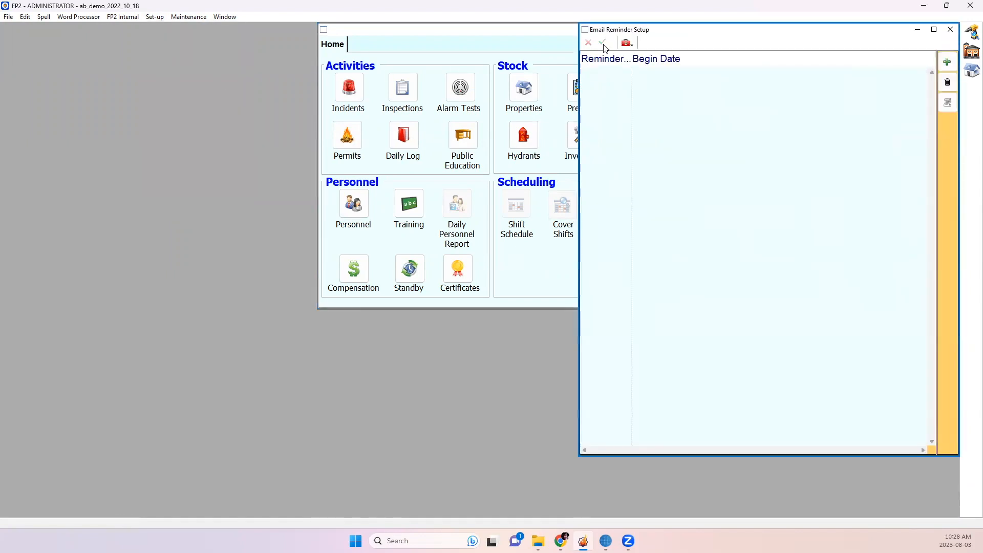
left_click_drag(618, 34, 410, 70)
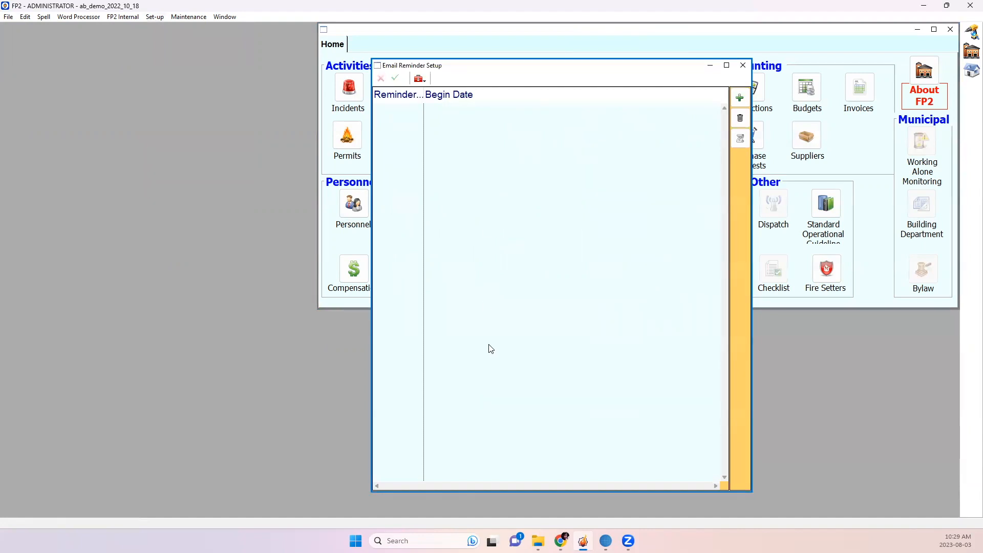
left_click(739, 98)
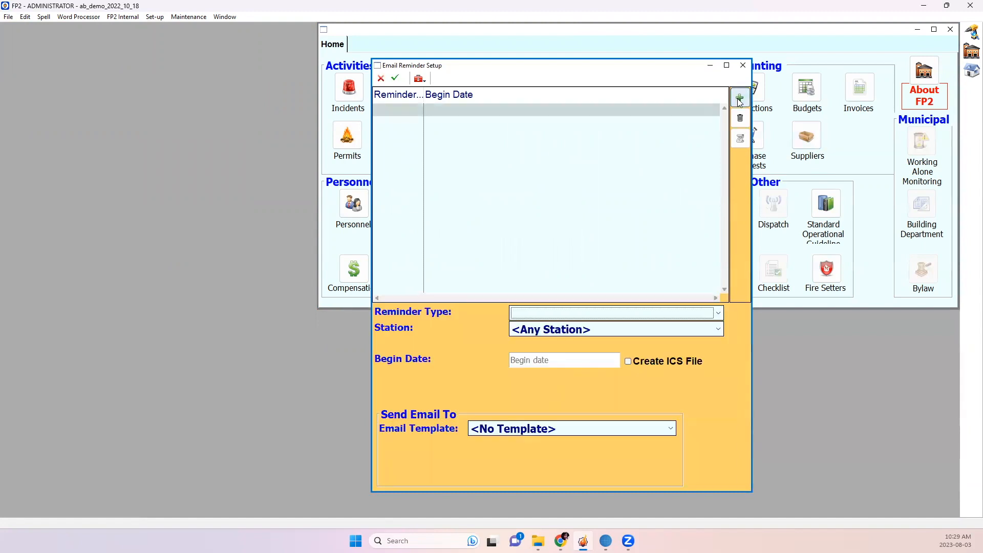
Set the new email reminder's type to Inventory Service Records and its station to Stn 1
left_click(590, 312)
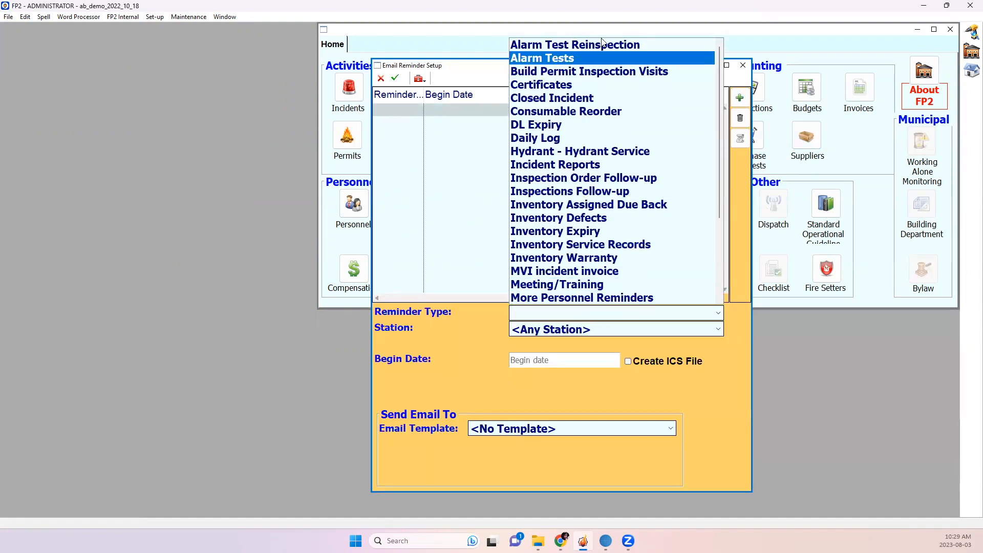
scroll(601, 294, "down", 3)
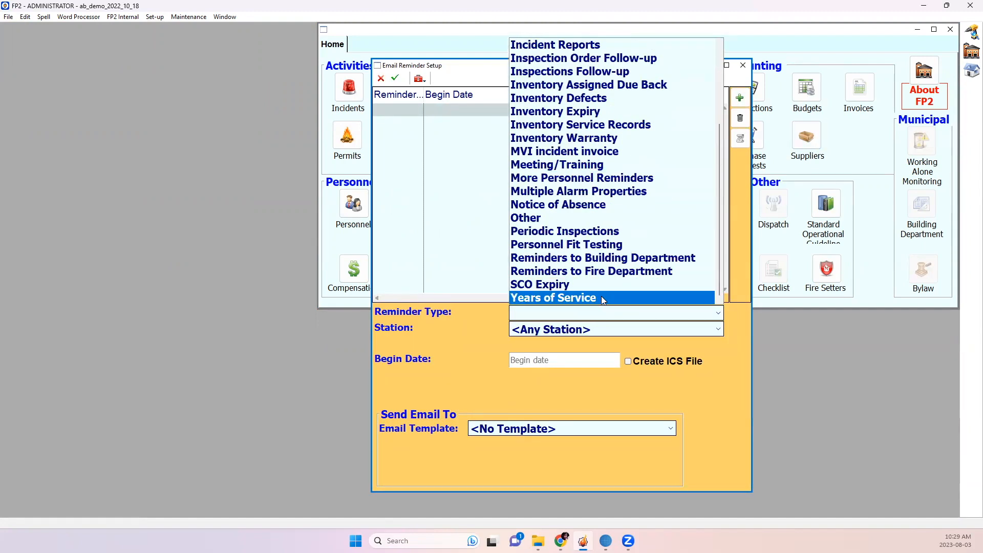
scroll(601, 295, "up", 3)
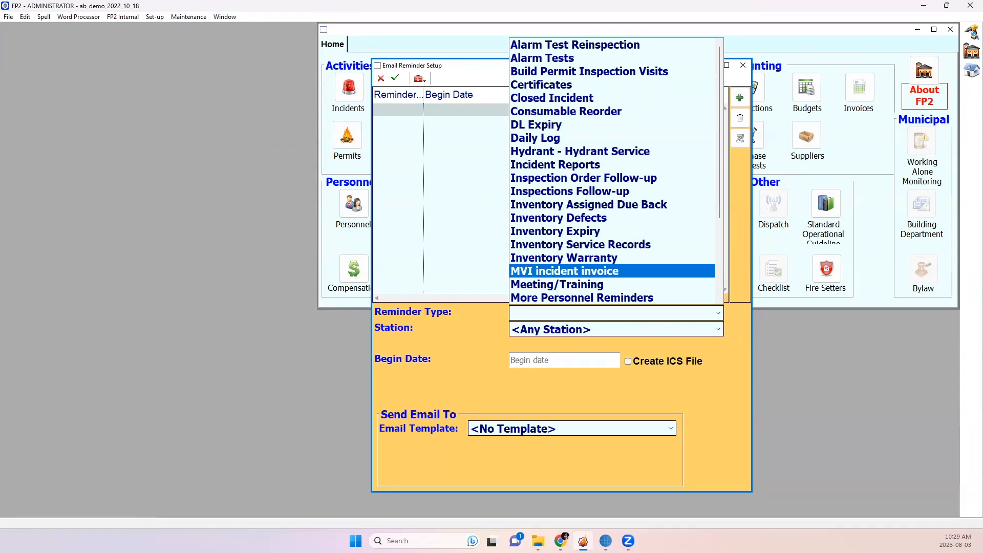
key("Escape")
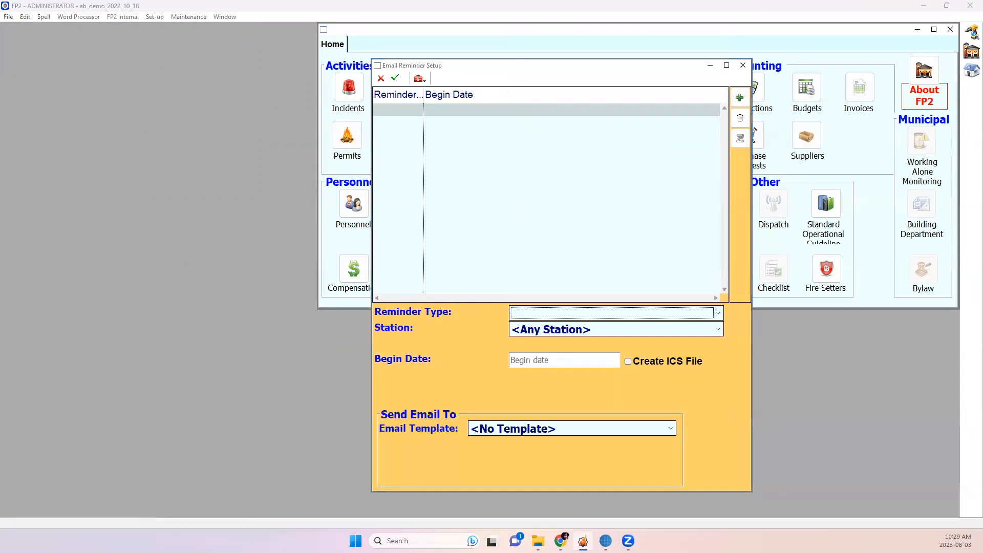
left_click(526, 105)
left_click(543, 314)
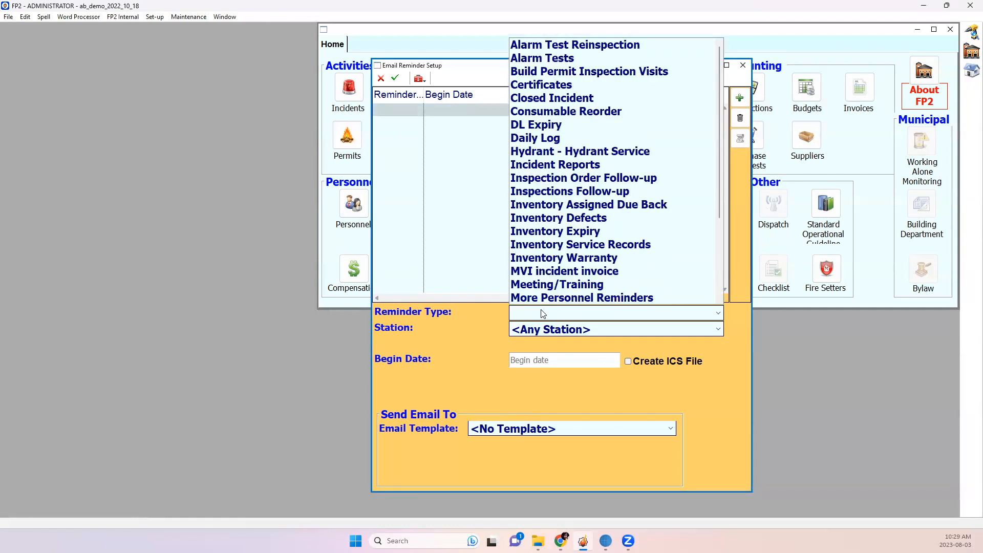
left_click(536, 245)
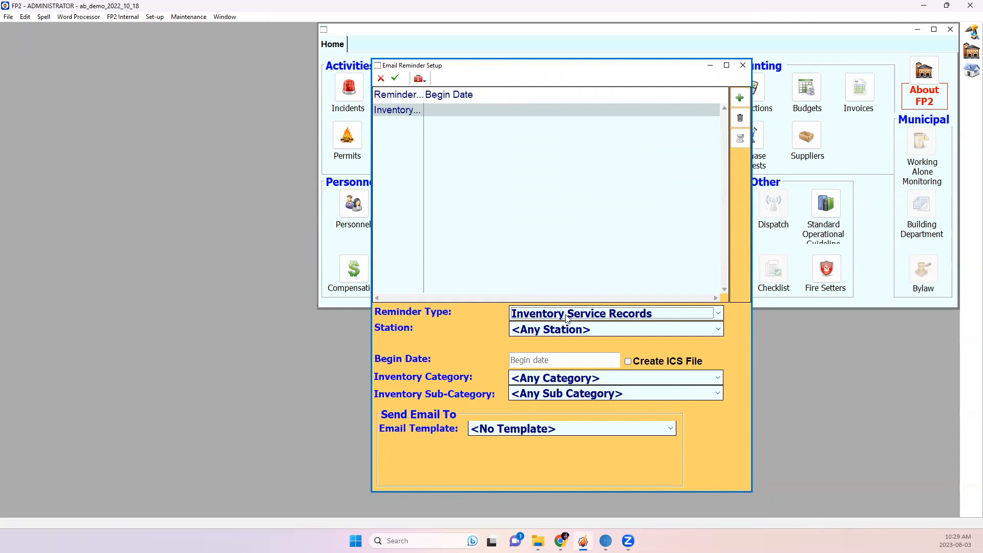
left_click(566, 329)
left_click(547, 369)
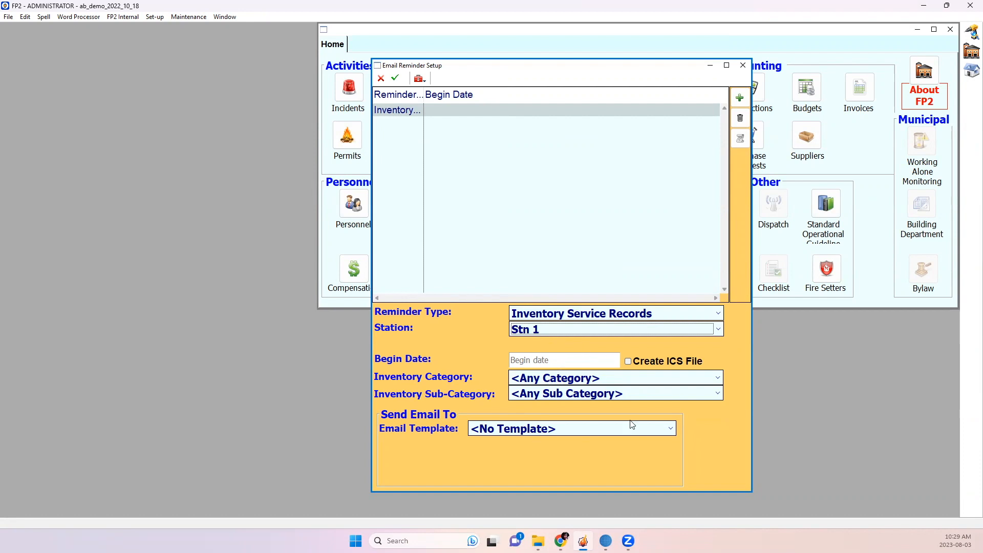
Set the email reminder's inventory category to APPARATUS and reopen the category choices
left_click(606, 380)
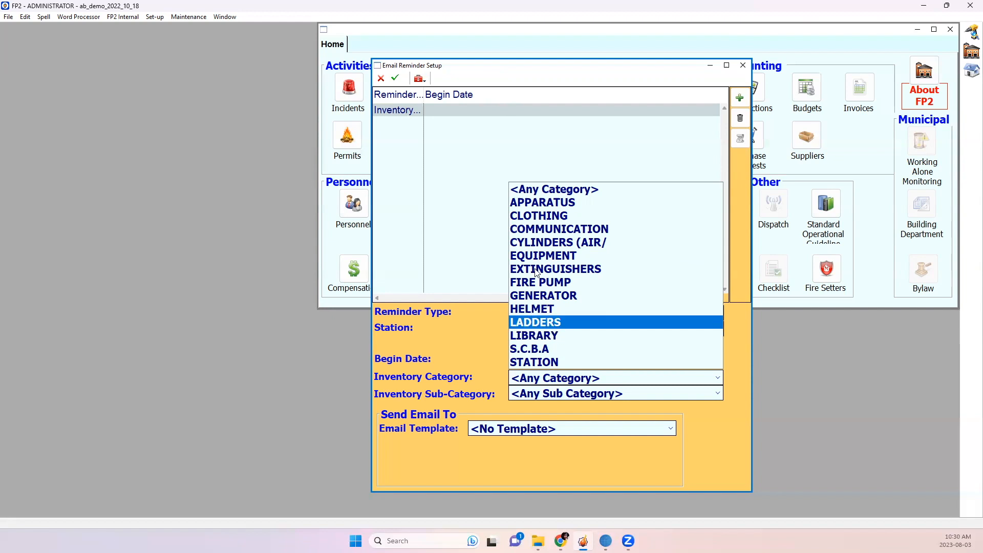
left_click(543, 205)
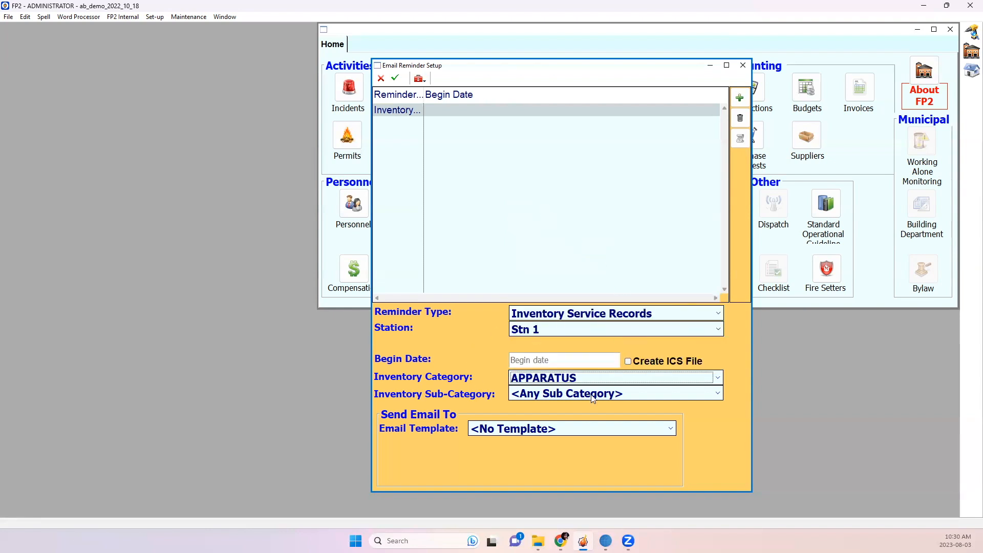
left_click(532, 383)
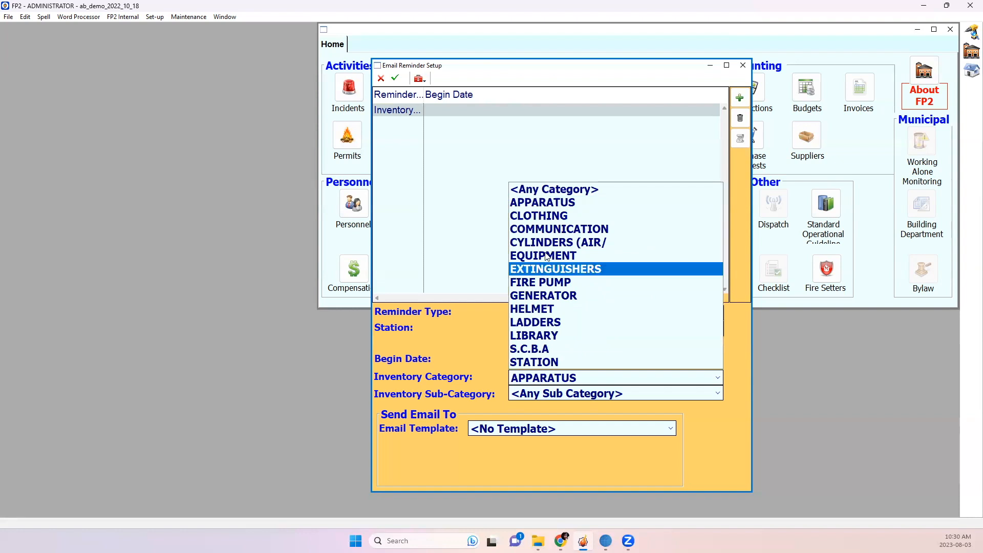
Set the inventory service reminder's category to <Any Category> and its begin date to Aug 1 2023
left_click(543, 190)
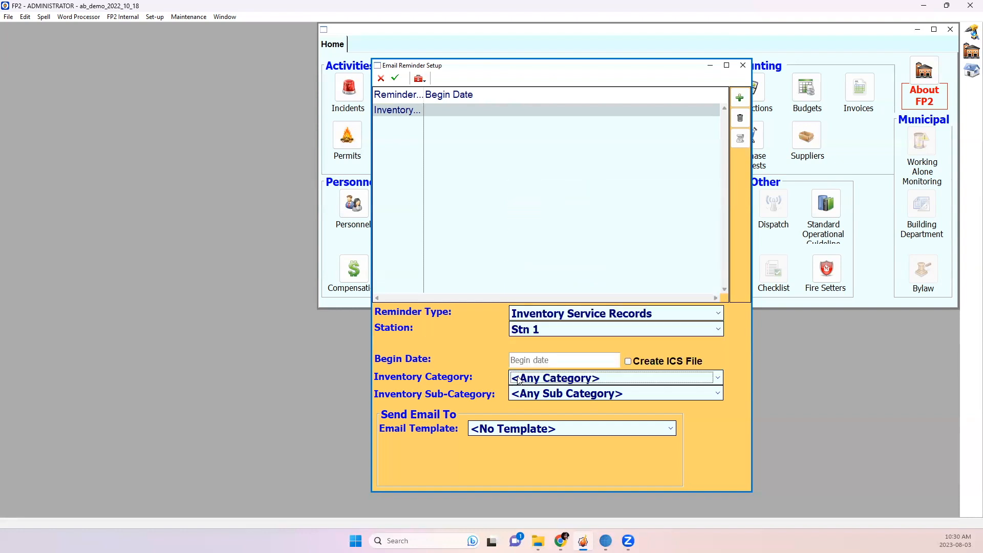
left_click(529, 359)
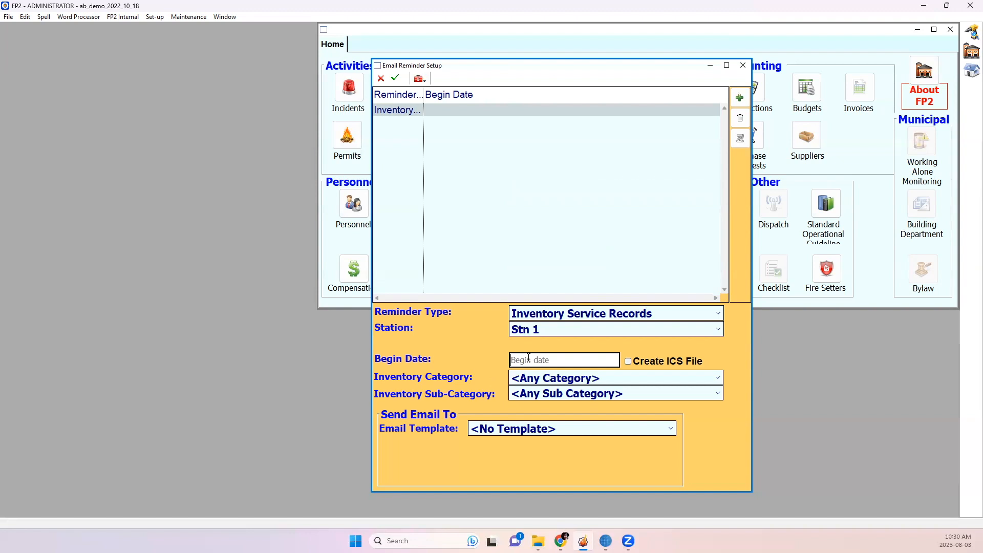
type("1")
key("Tab")
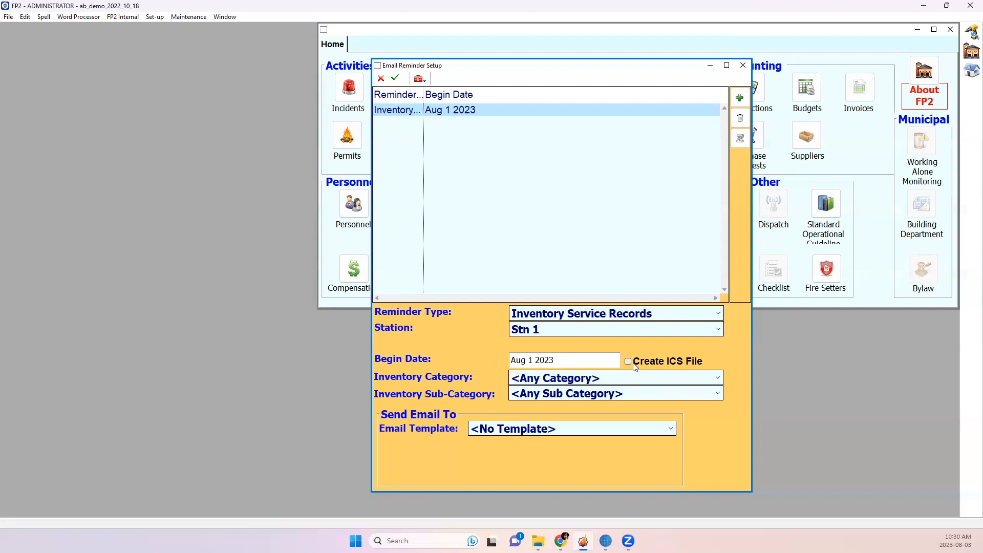
left_click(633, 364)
left_click(651, 366)
Assign the Station 1 Inventory Servicing email template to the reminder, then save and close the reminder setup
left_click(553, 434)
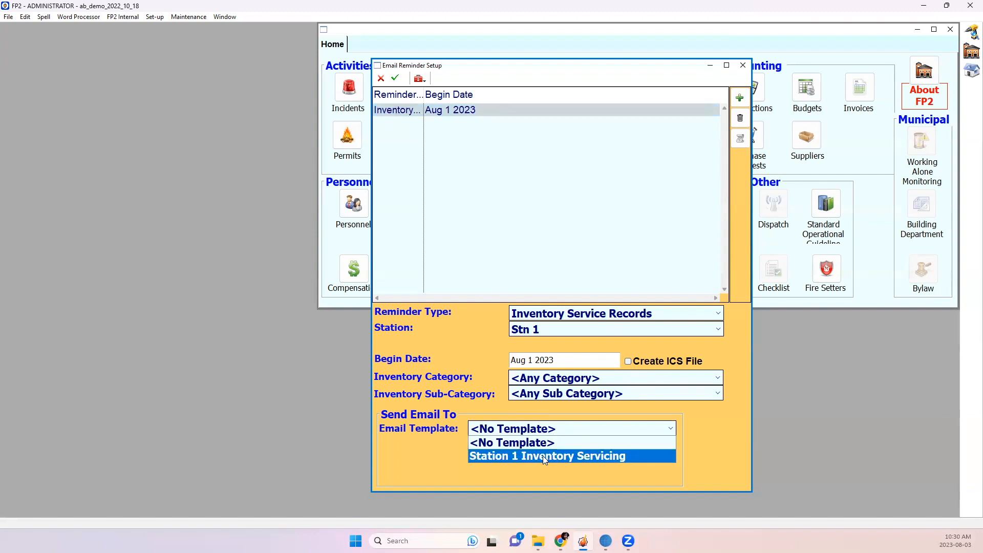
left_click(507, 460)
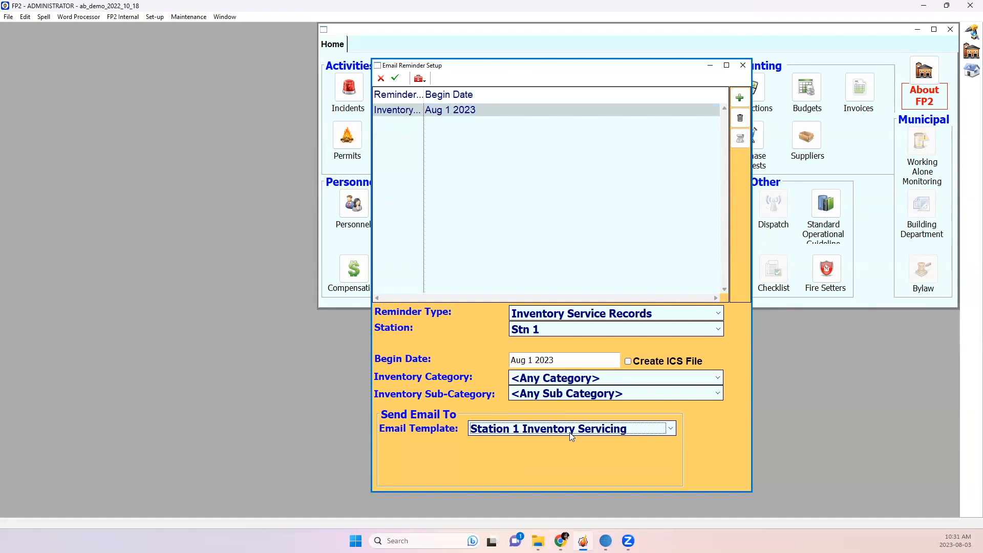
left_click(570, 432)
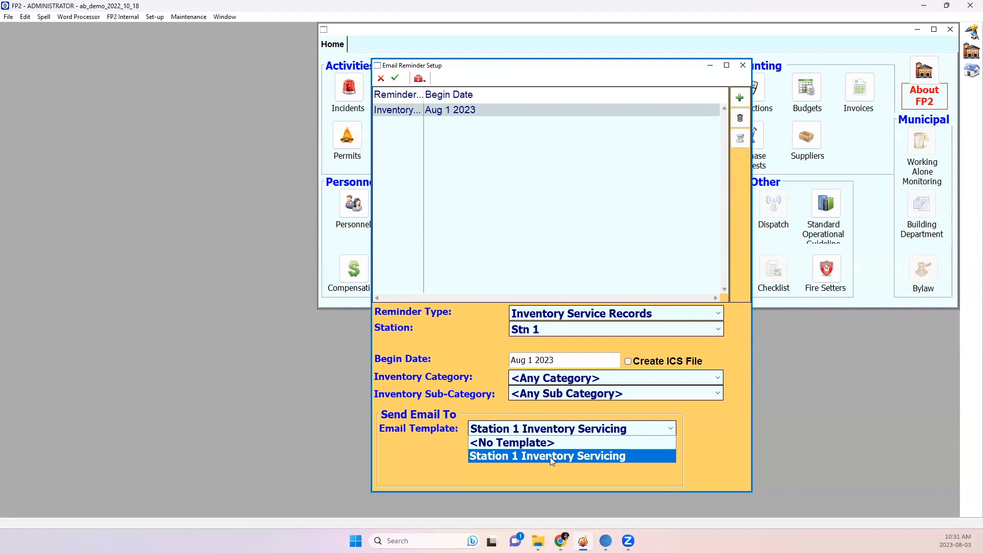
left_click(550, 457)
left_click(395, 78)
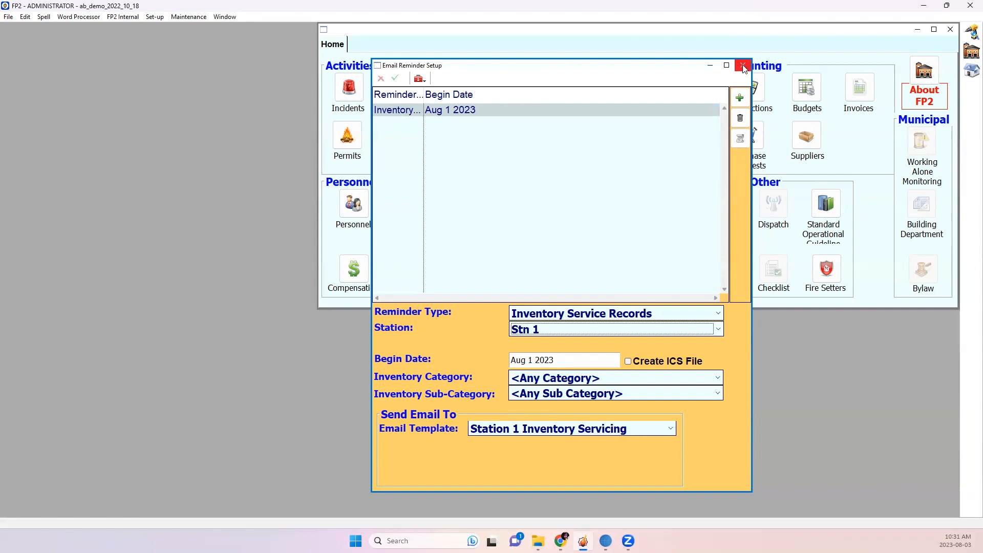
left_click(743, 66)
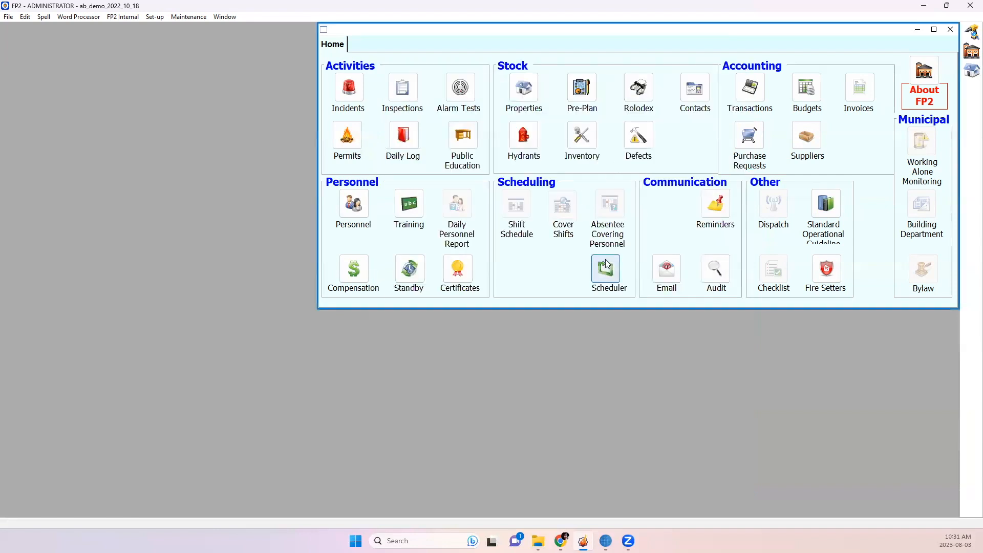
Review the reminder notice periods in the custom settings, then close them
left_click(153, 18)
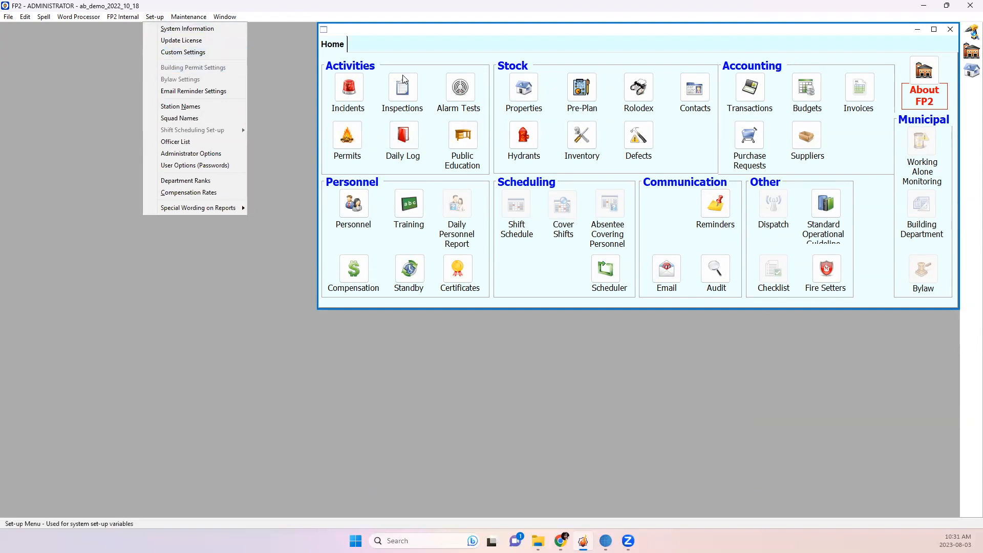
mouse_move(155, 17)
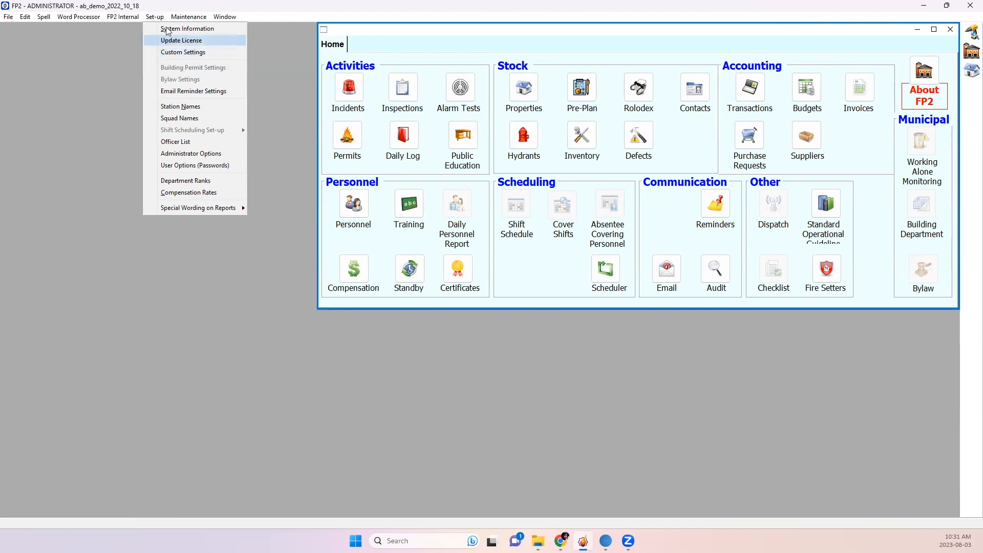
left_click(174, 53)
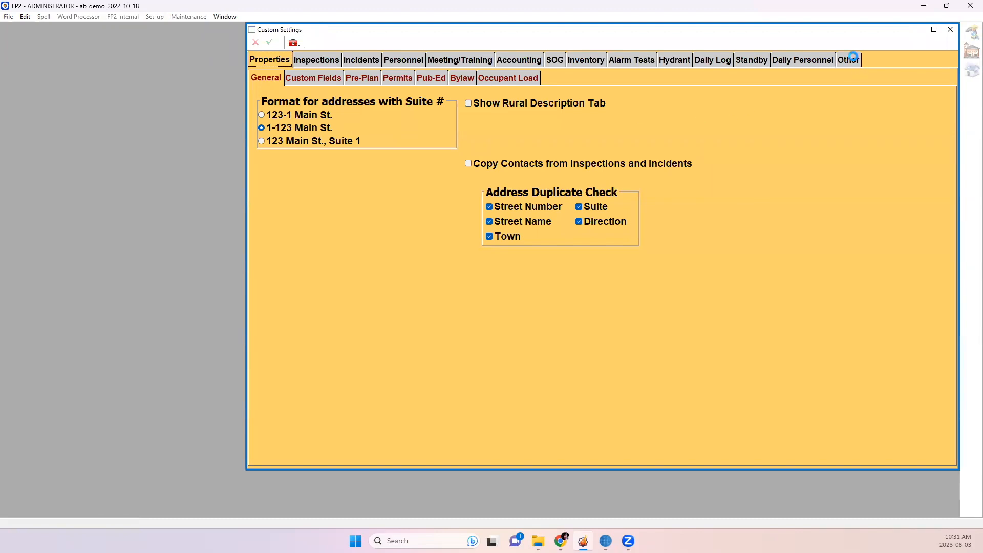
left_click(850, 58)
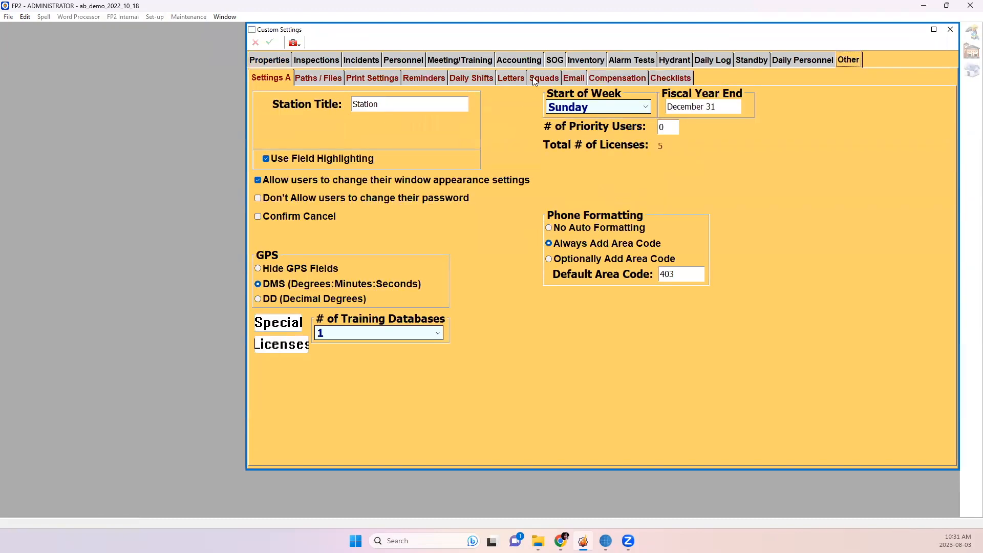
left_click(442, 75)
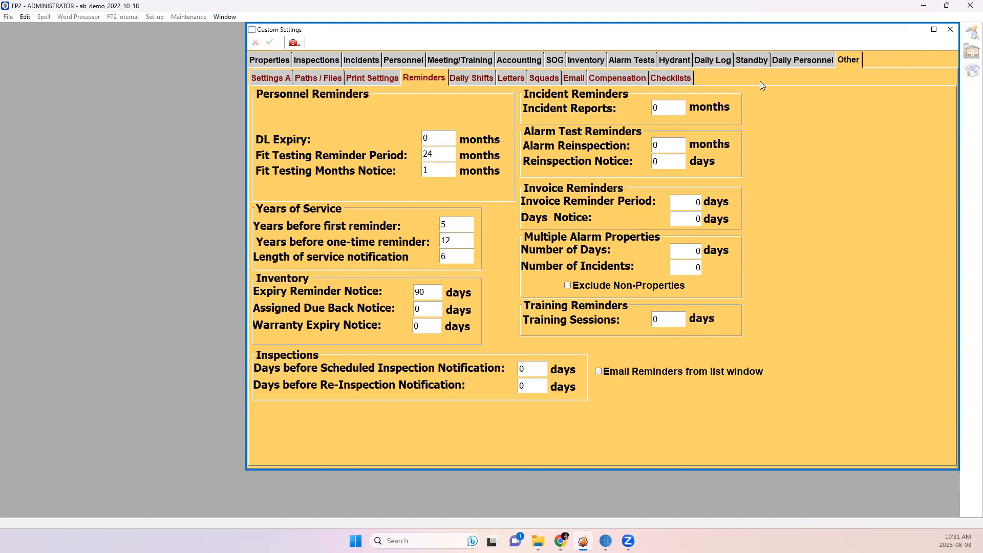
left_click(950, 29)
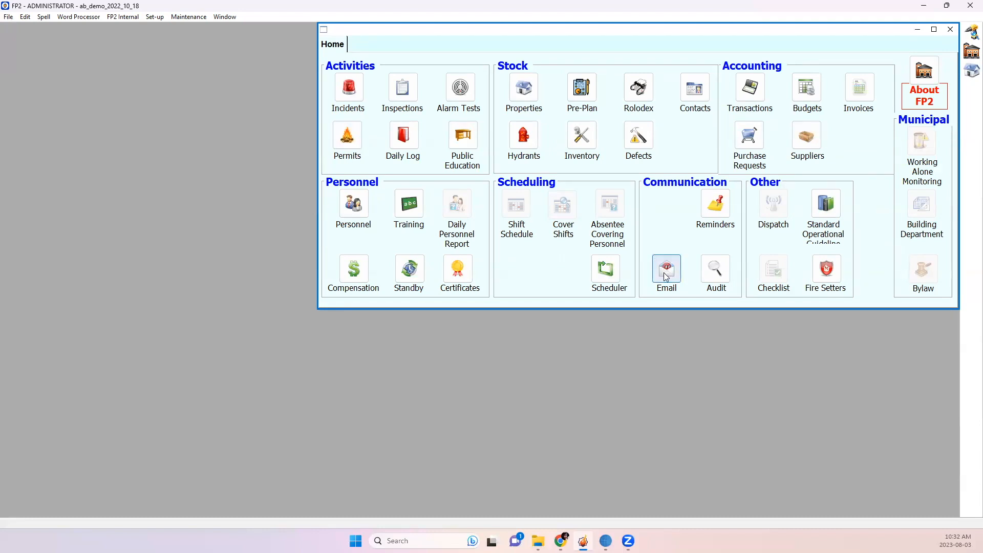
Open the list of reminders and sort it by notice date with the newest first
left_click(715, 202)
left_click_drag(942, 95, 961, 469)
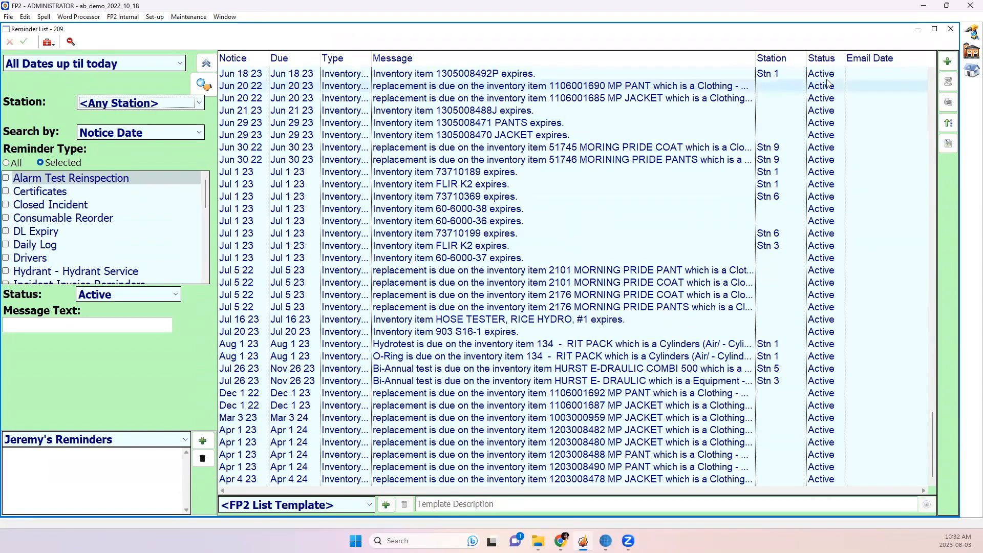
left_click_drag(932, 460, 934, 71)
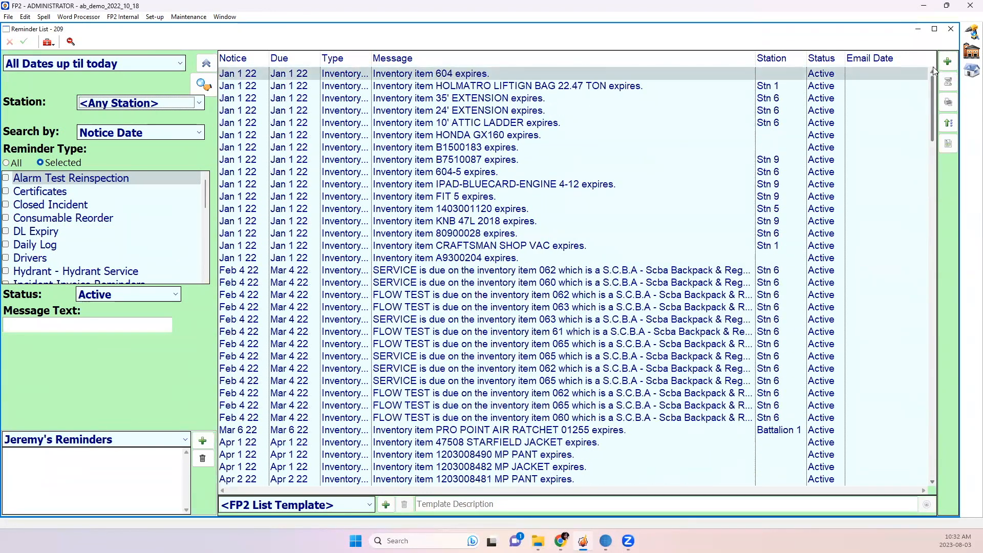
left_click(233, 58)
left_click(234, 60)
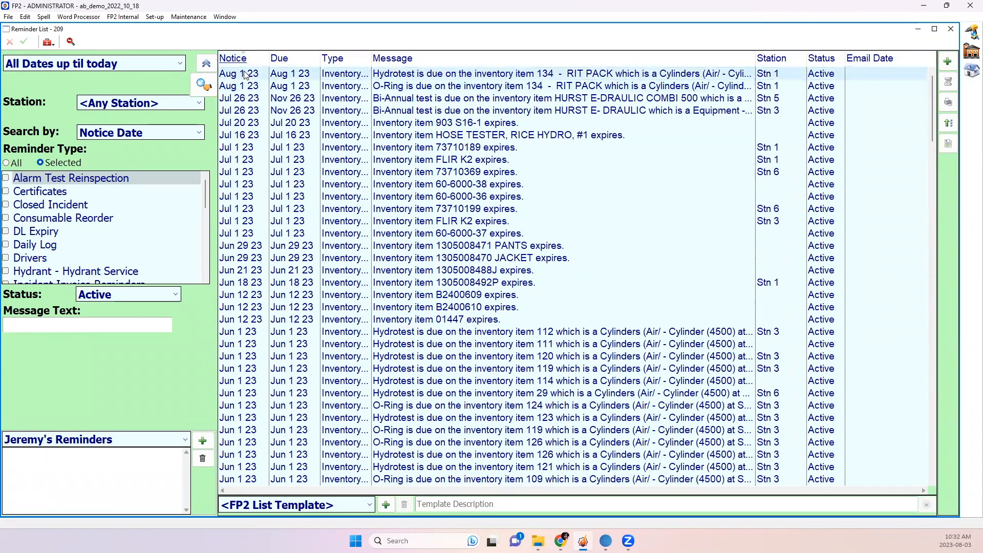
Re-send the reminder email for the Aug 1 23 Hydrotest on inventory item 134 - RIT PACK
left_click(249, 74)
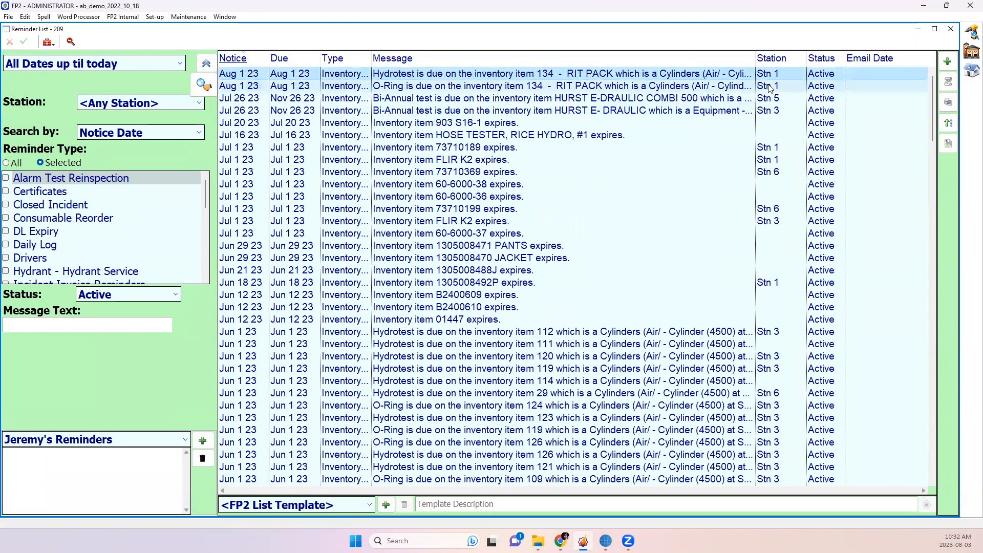
right_click(836, 76)
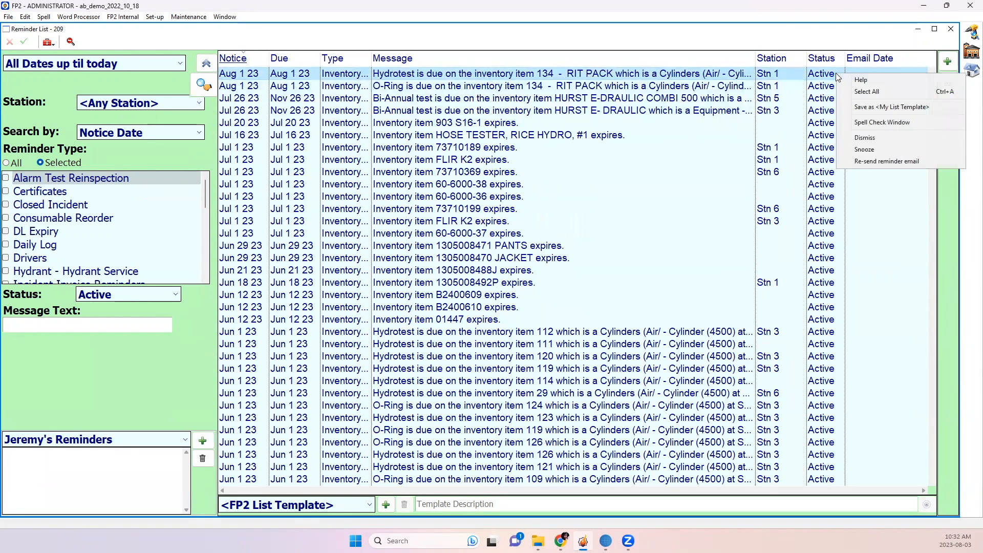
left_click(880, 163)
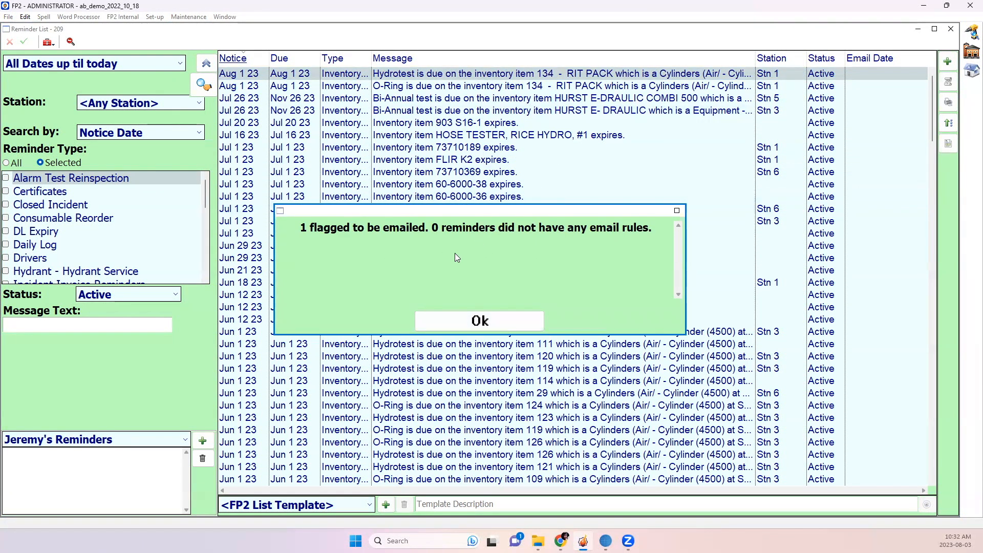
left_click(463, 324)
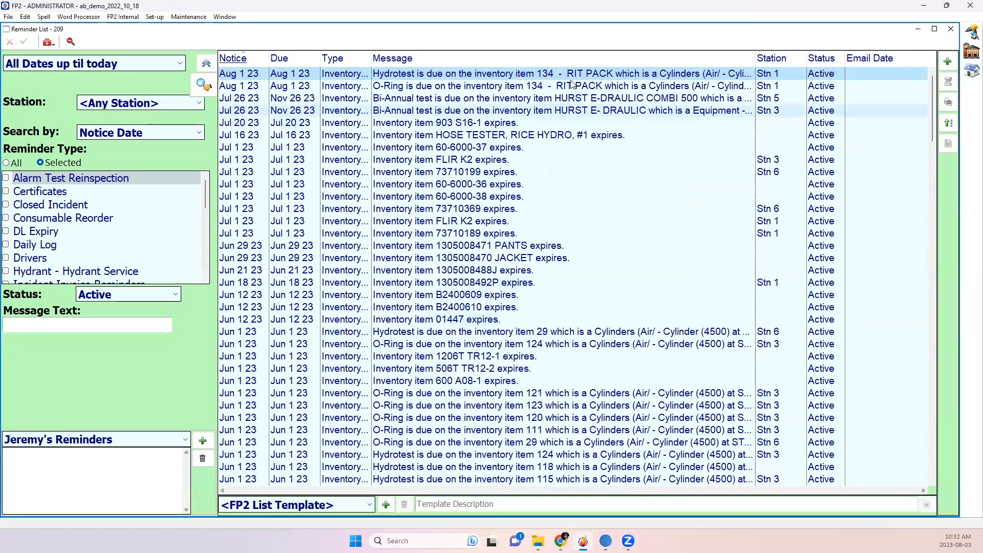
Open the inventory item behind the Aug 1 23 Hydrotest reminder, change its station to Stn 1, save and close it
left_click(495, 86)
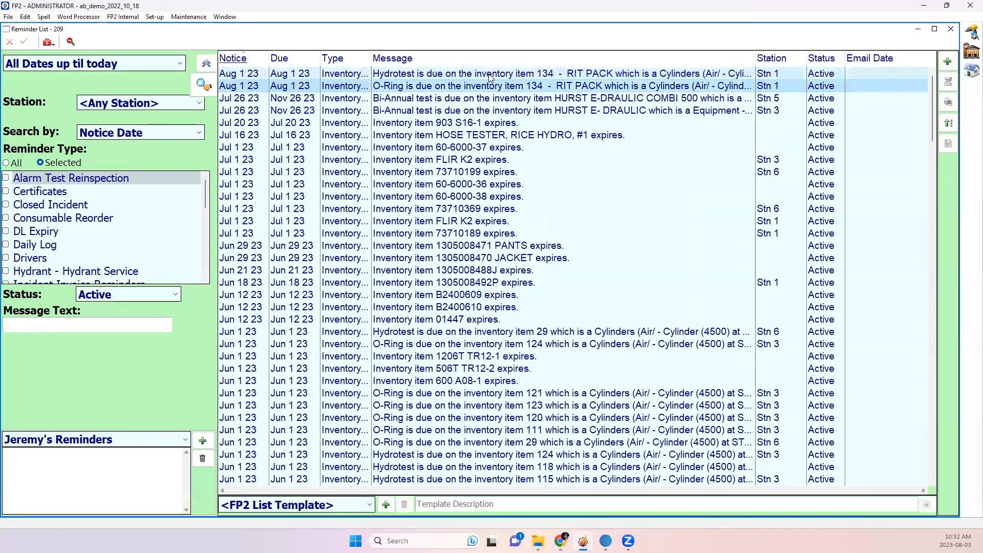
left_click(865, 73)
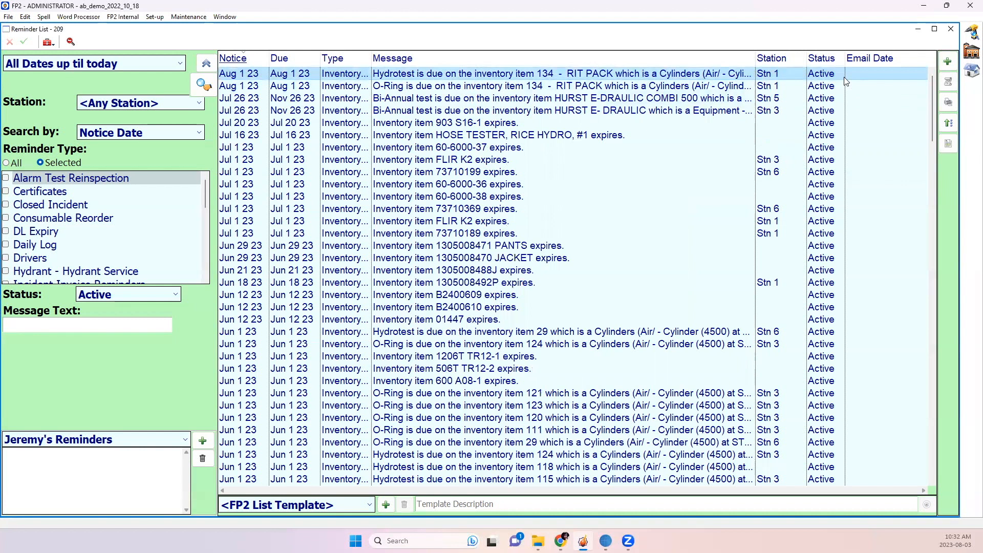
double_click(593, 77)
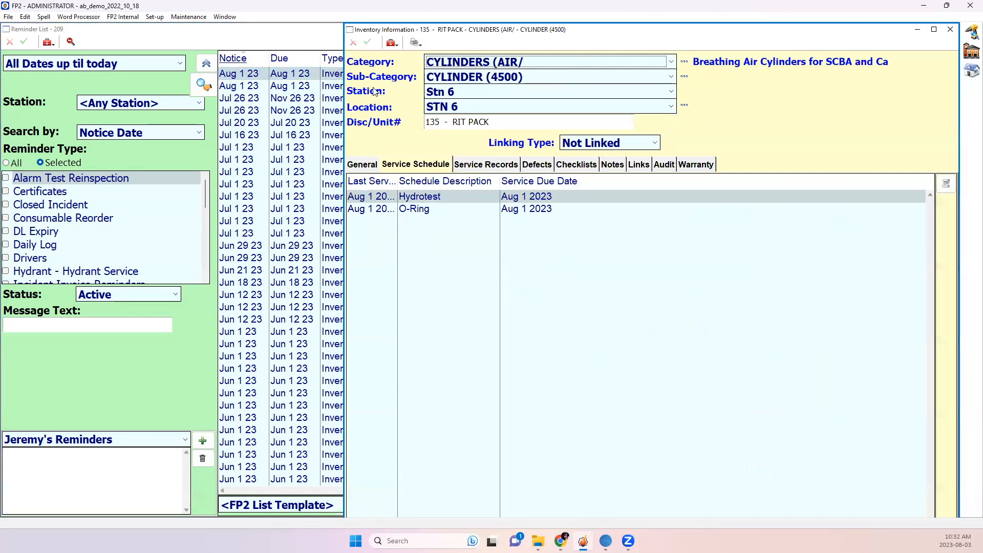
left_click(492, 93)
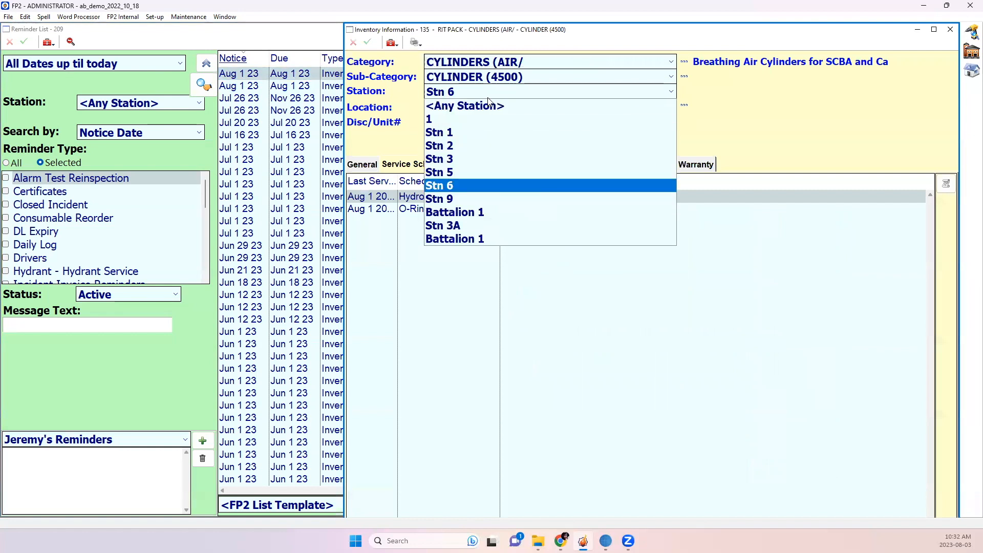
left_click(462, 132)
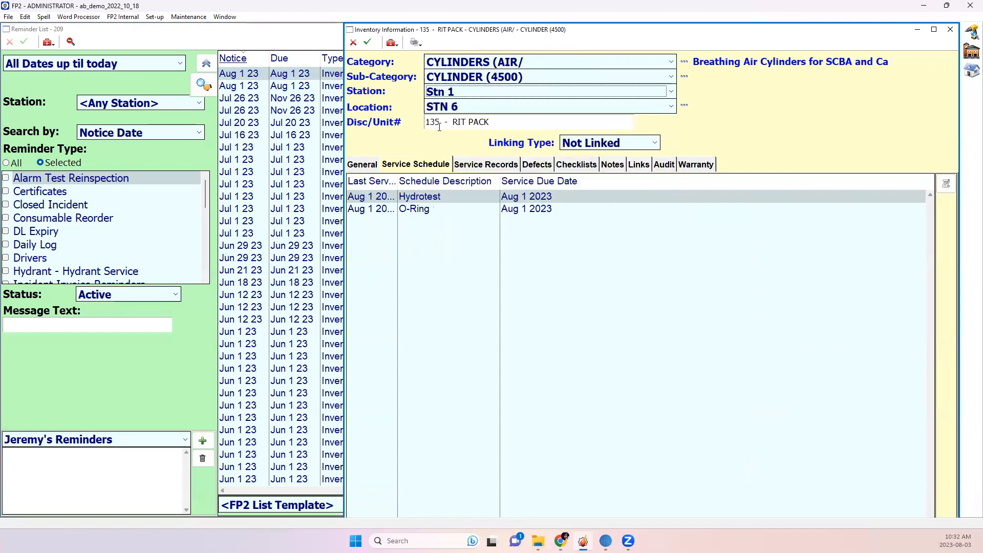
left_click(367, 42)
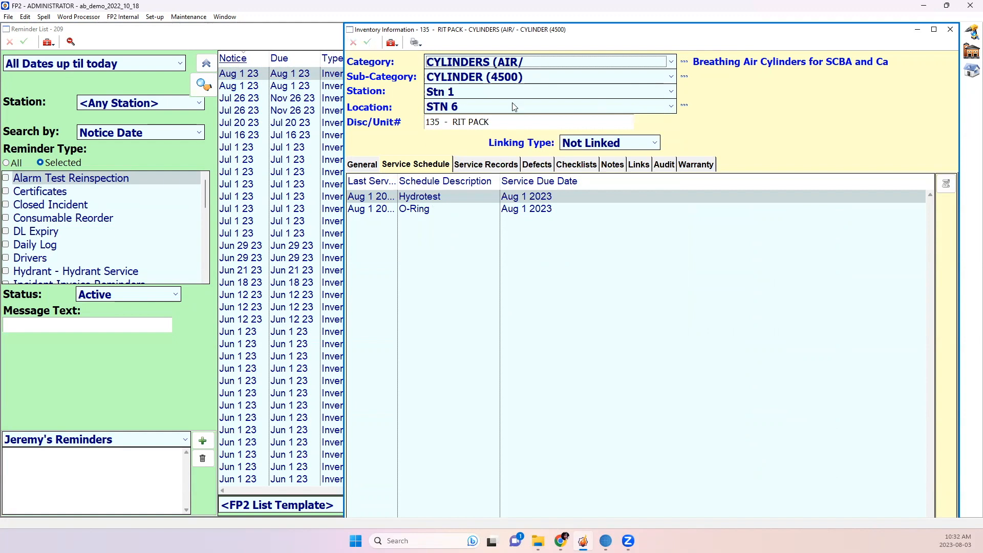
left_click(449, 106)
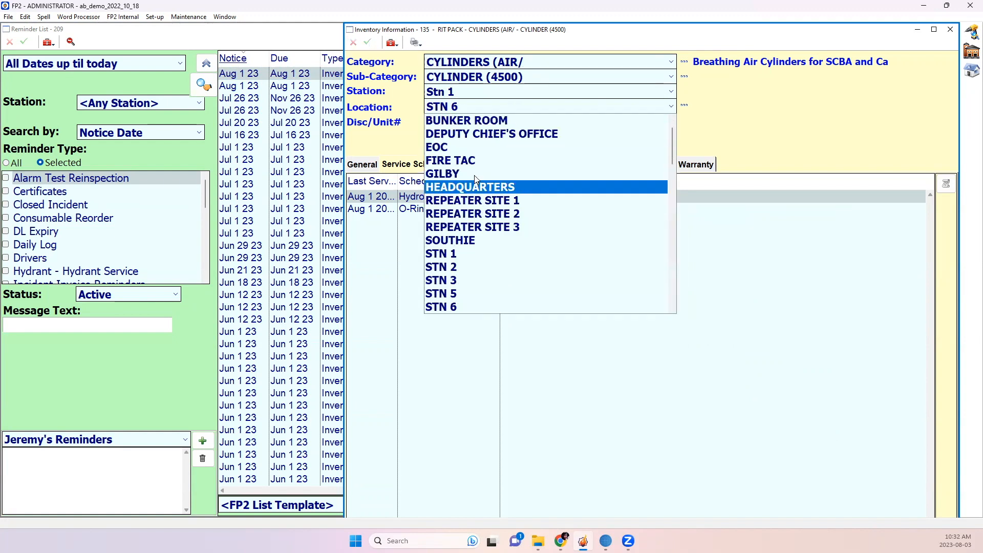
left_click(735, 113)
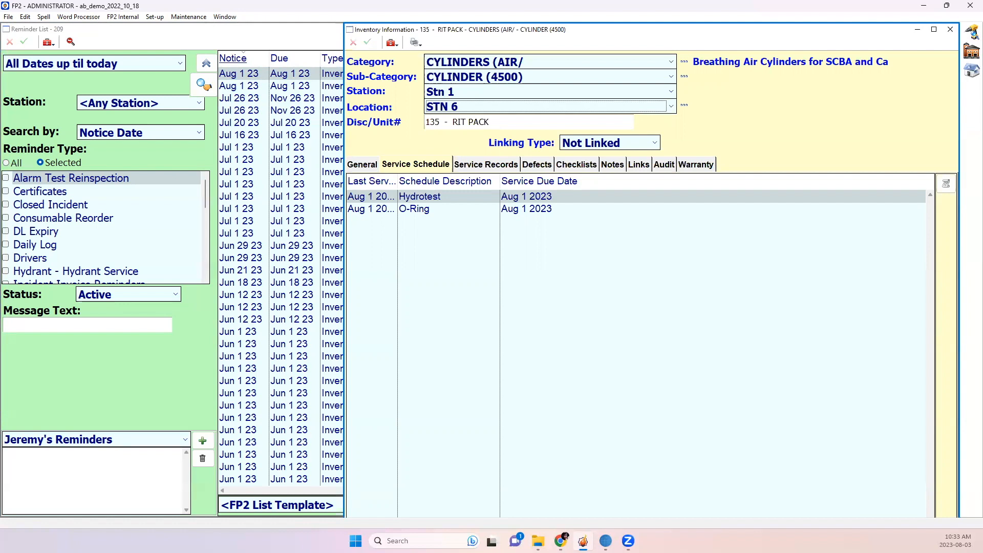
left_click(950, 29)
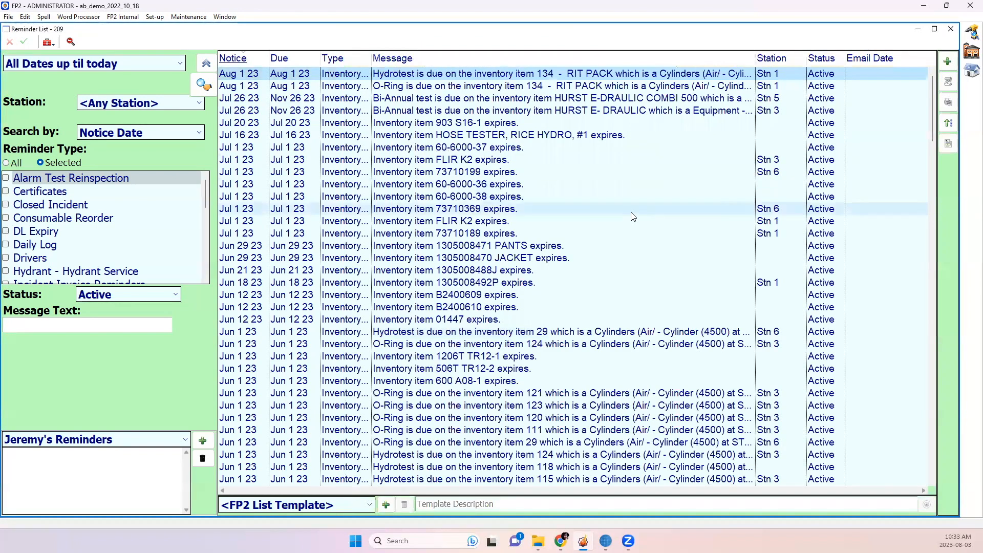
Re-send the reminder emails for both the Hydrotest and the O-Ring service of inventory item 134 - RIT PACK
right_click(619, 74)
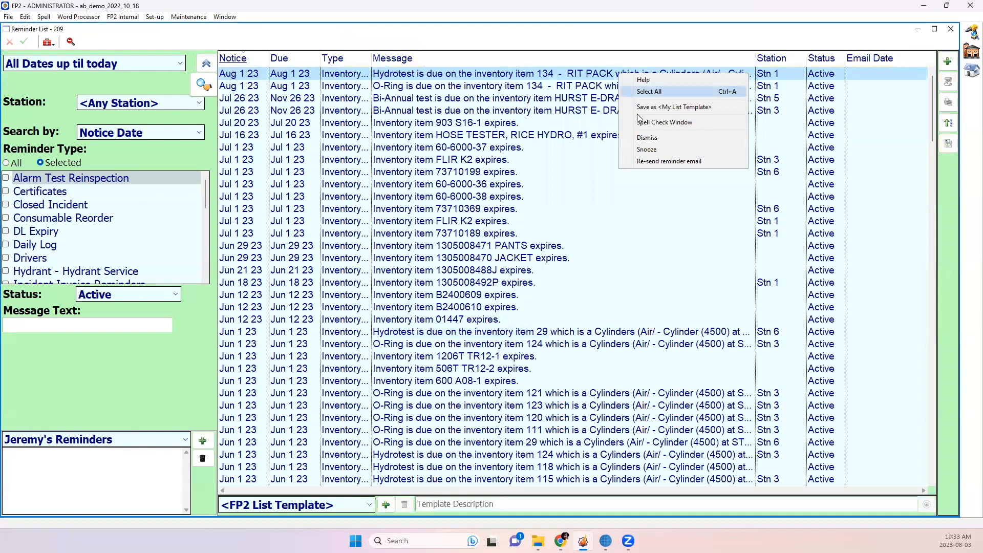
left_click(655, 162)
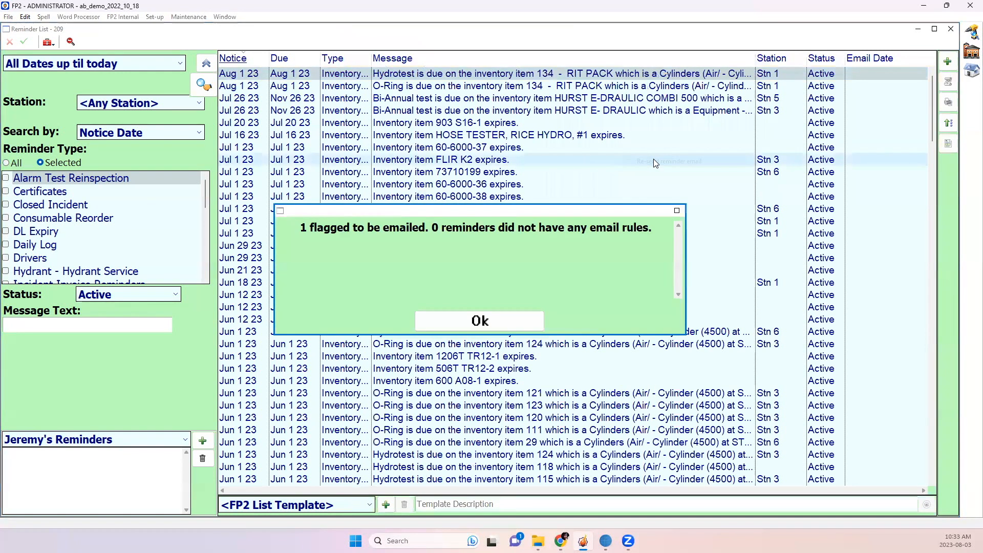
left_click(477, 330)
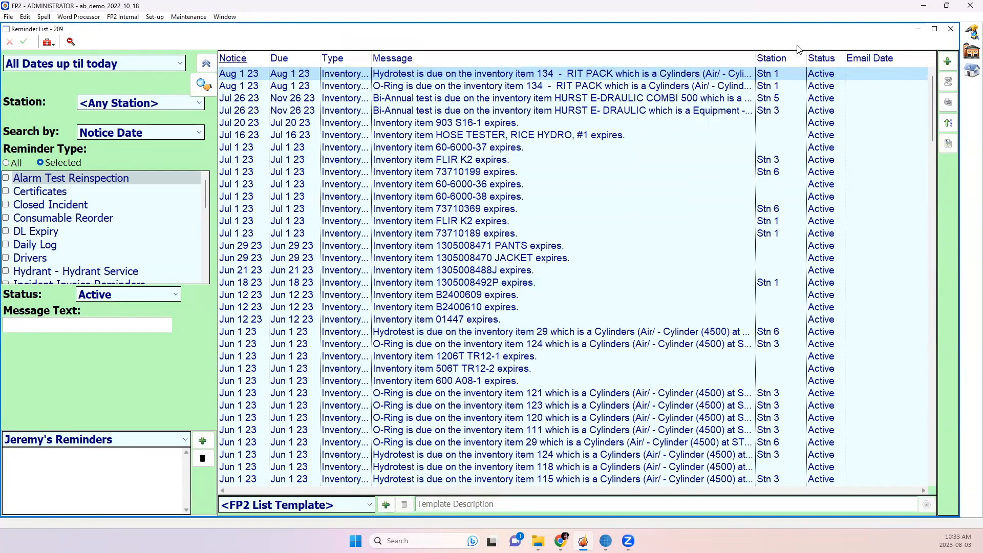
left_click(742, 86)
right_click(742, 86)
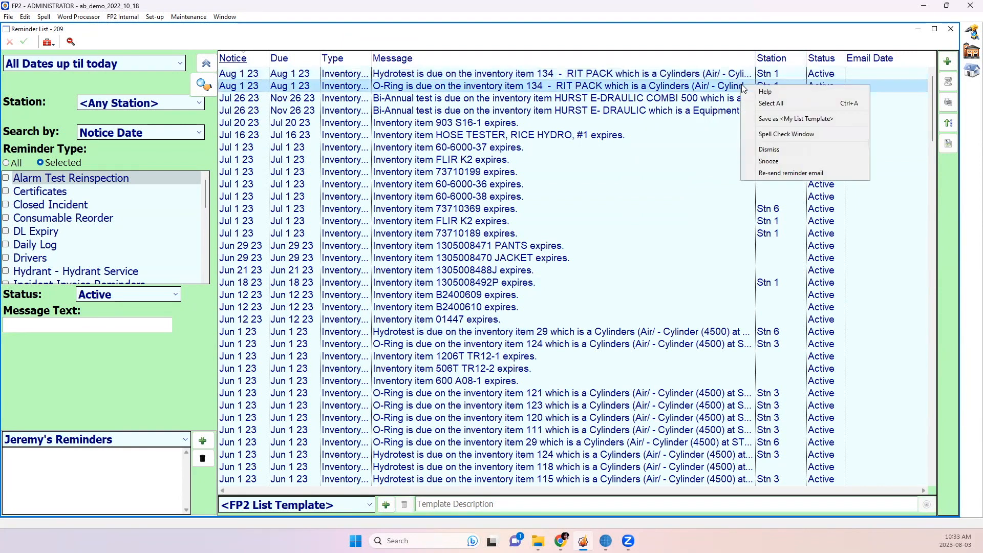
left_click(791, 173)
left_click(484, 320)
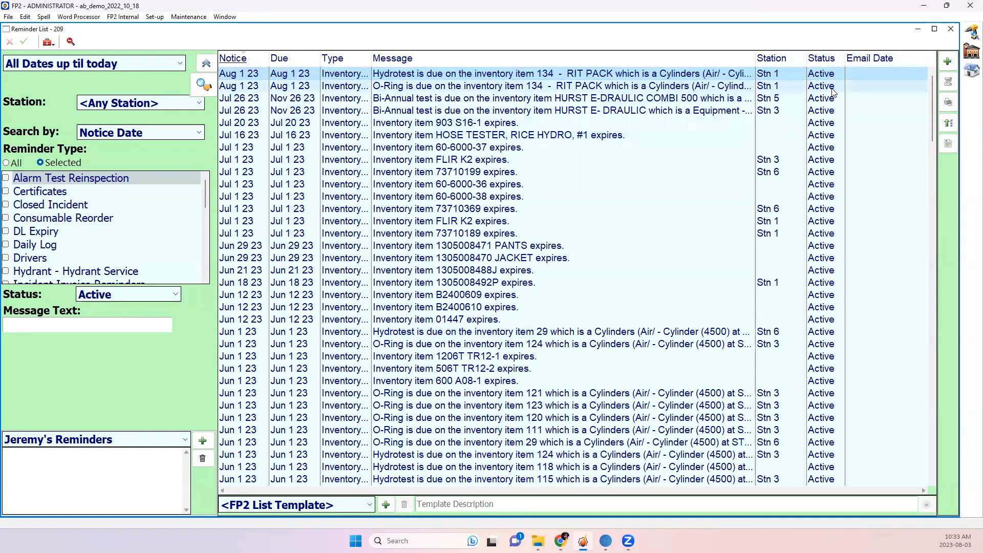
Close the reminder list, check the sent email log in an enlarged window, and return to the home window
left_click(950, 30)
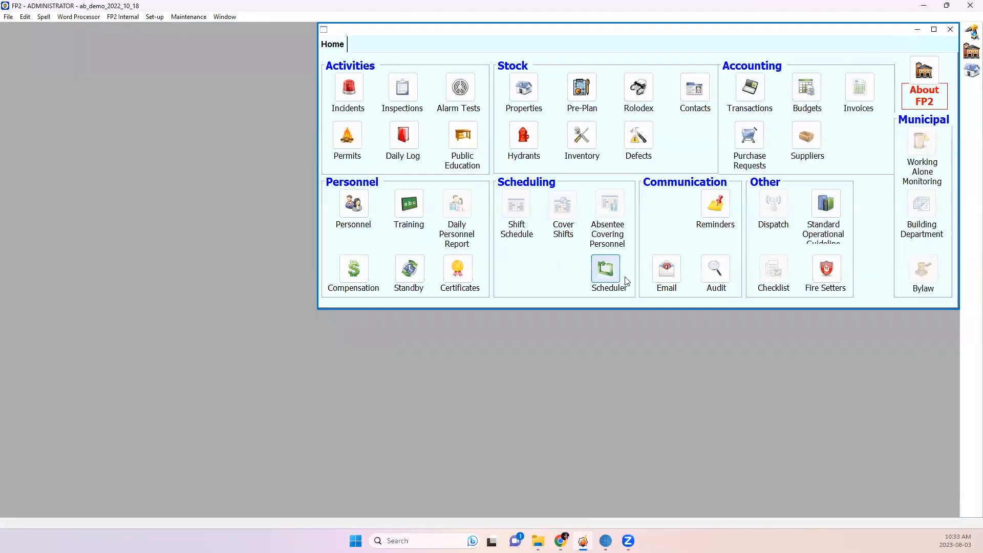
left_click(660, 272)
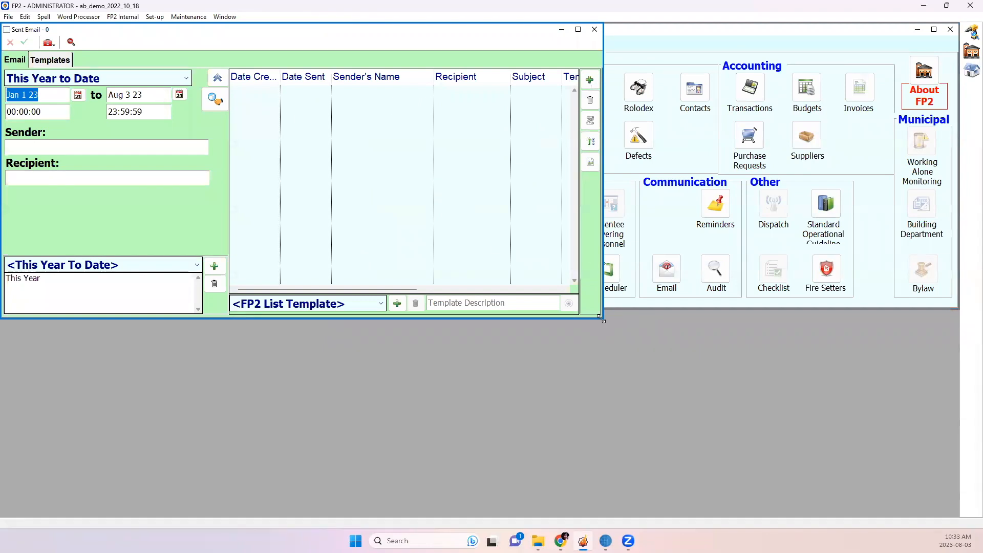
left_click_drag(602, 319, 680, 371)
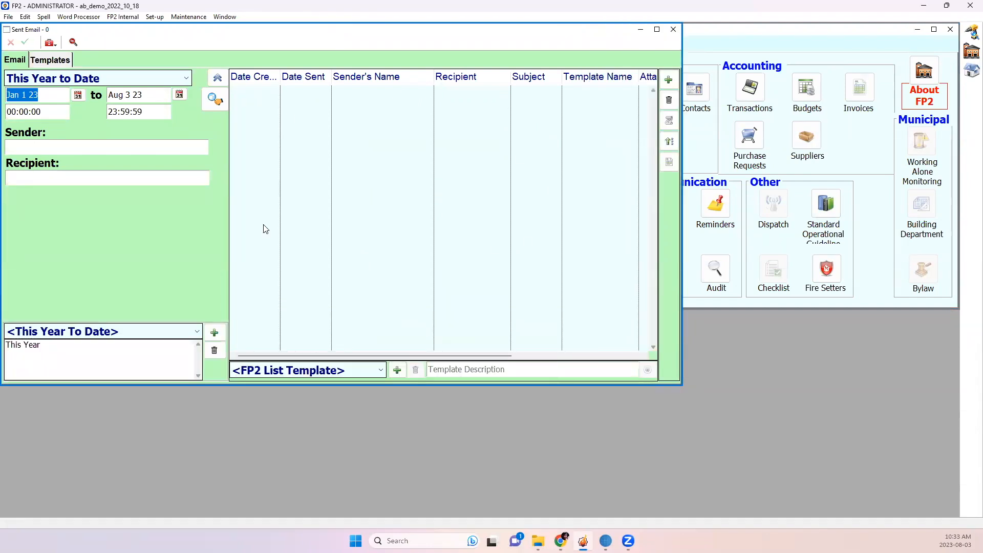
left_click(858, 146)
In the email reminder settings, set the Inventory Service Records rule's begin date to Jan 1 2023 and save it
left_click(155, 17)
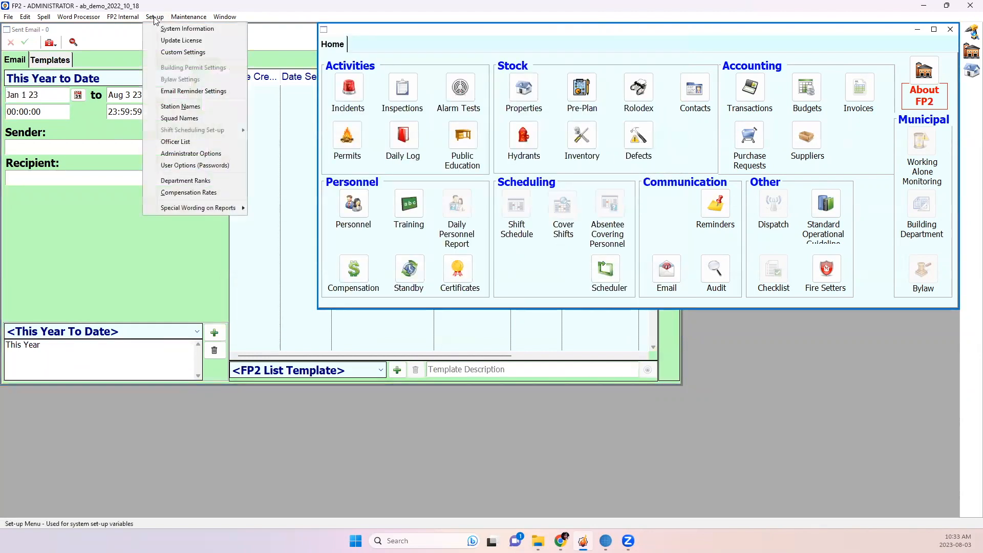
mouse_move(172, 20)
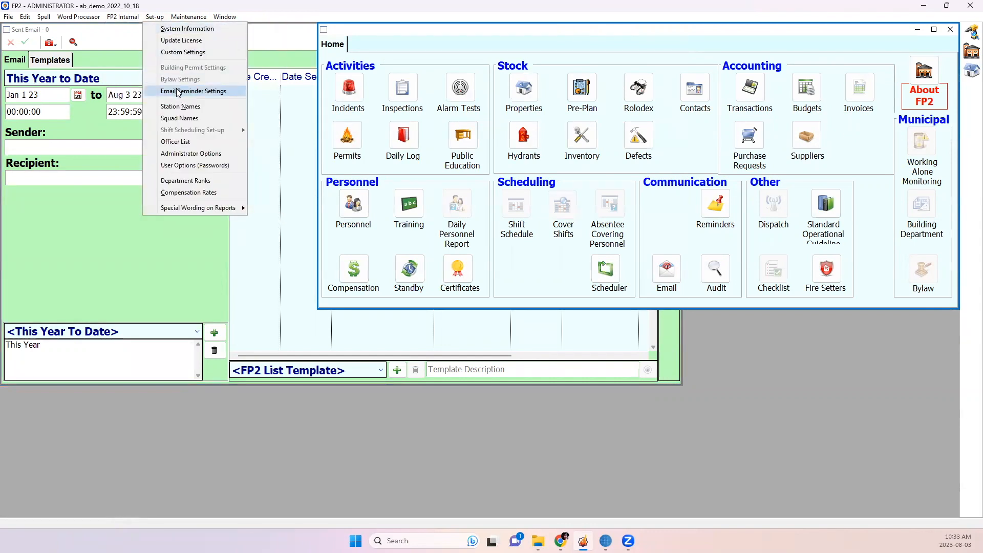
left_click(167, 90)
left_click(738, 279)
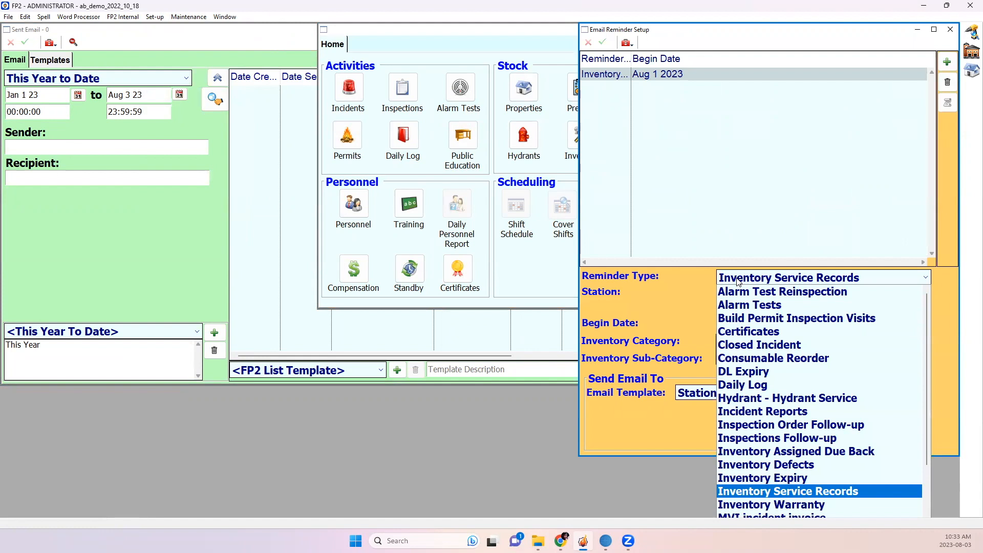
left_click(737, 282)
left_click(744, 318)
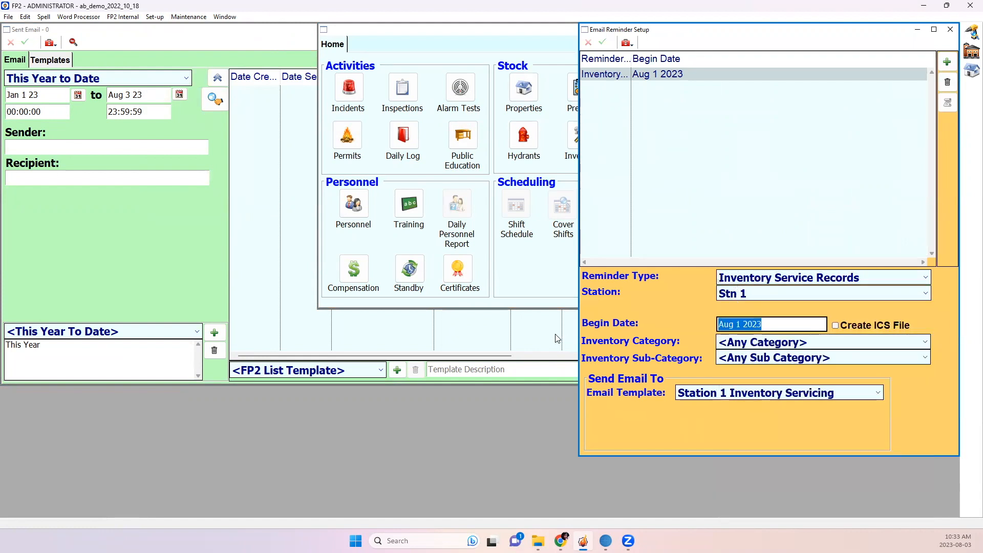
type("1 1 23")
key("Return")
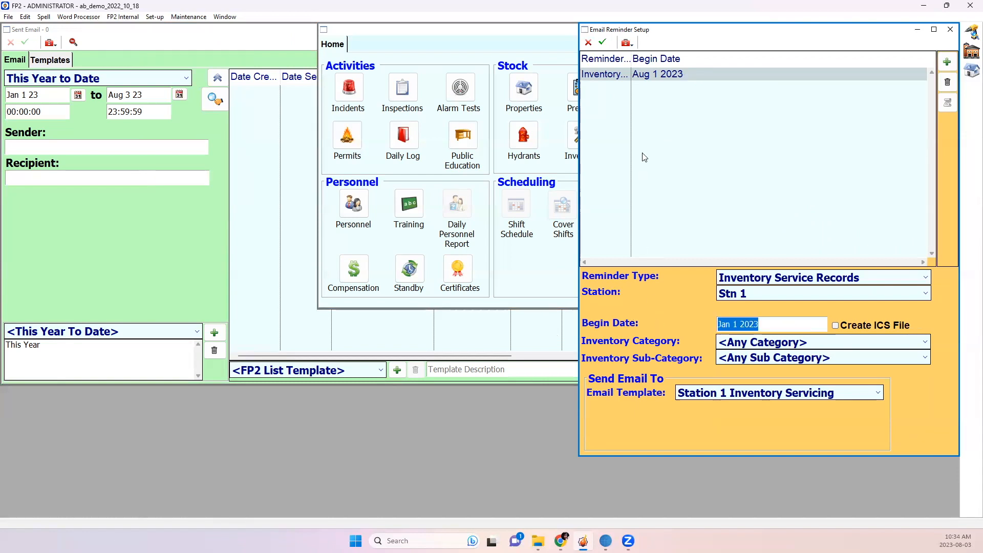
left_click(602, 42)
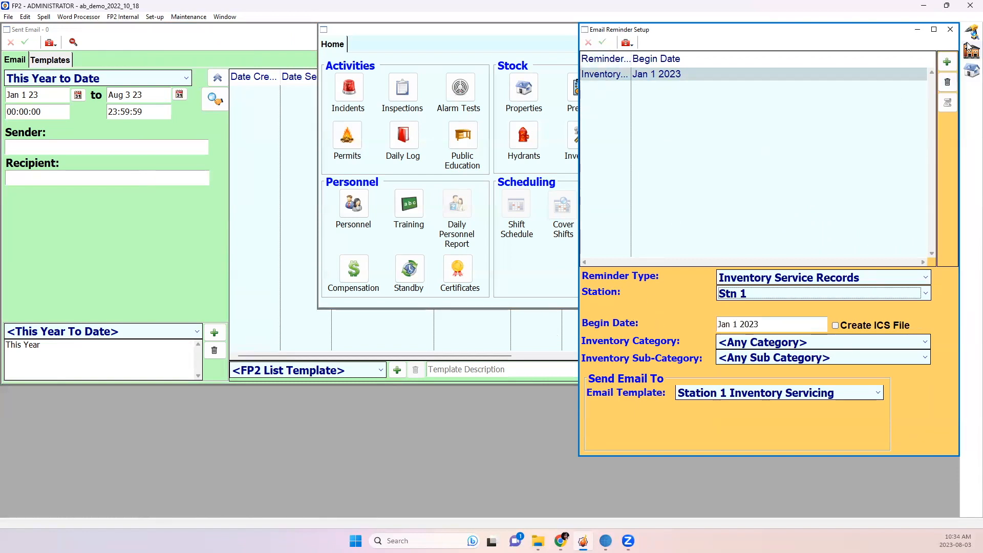
Set the email reminder rule's station to <Any Station>, save it and close all open windows
left_click(782, 293)
left_click(782, 307)
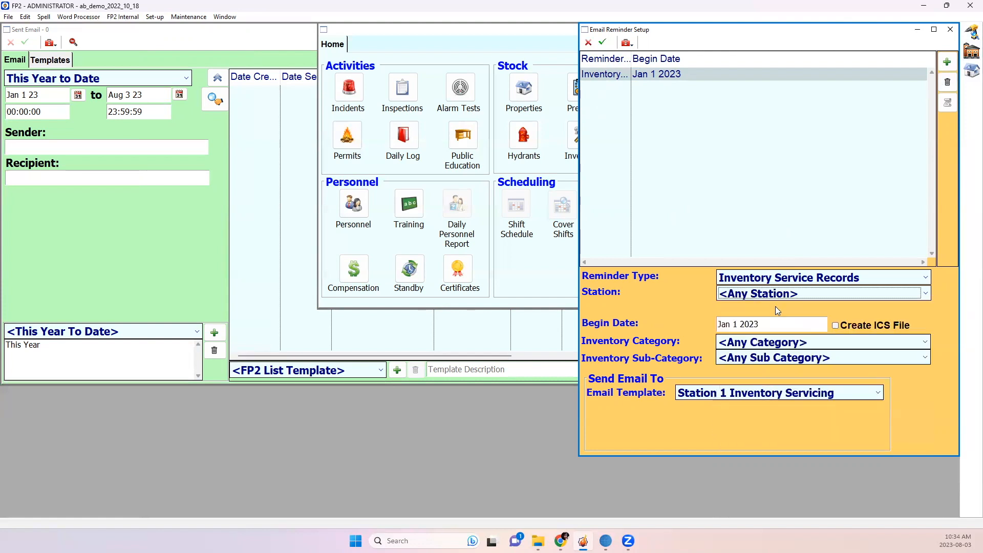
left_click(602, 42)
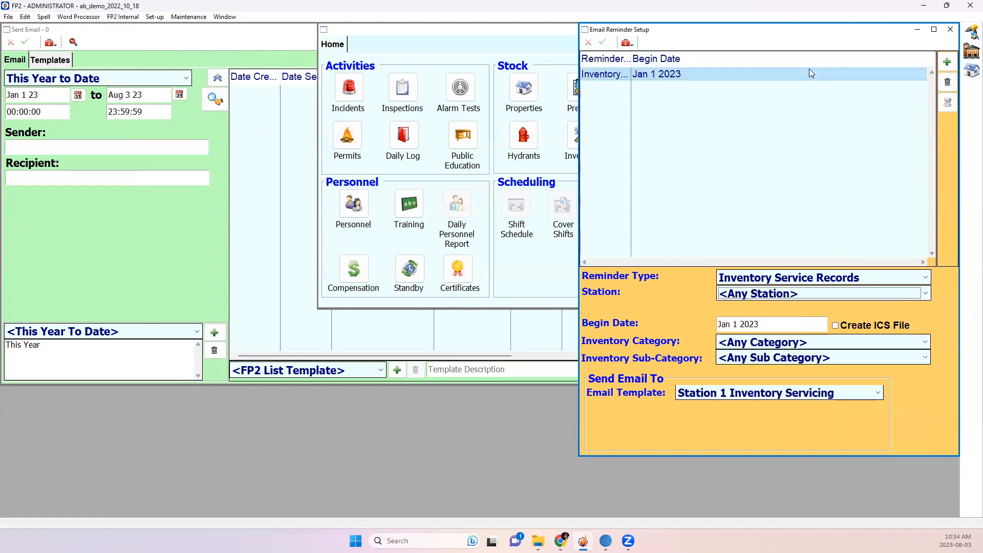
left_click(950, 29)
left_click(950, 29)
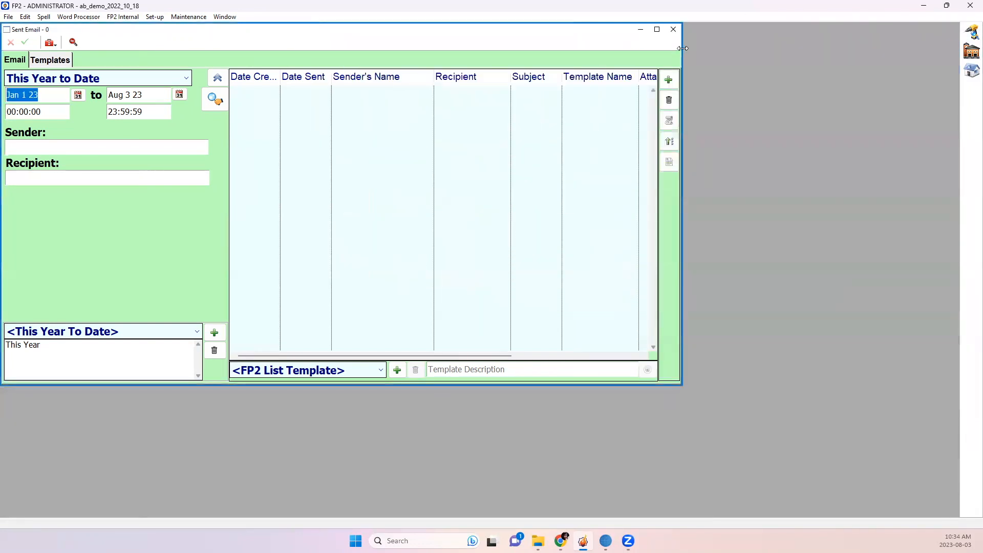
left_click(673, 31)
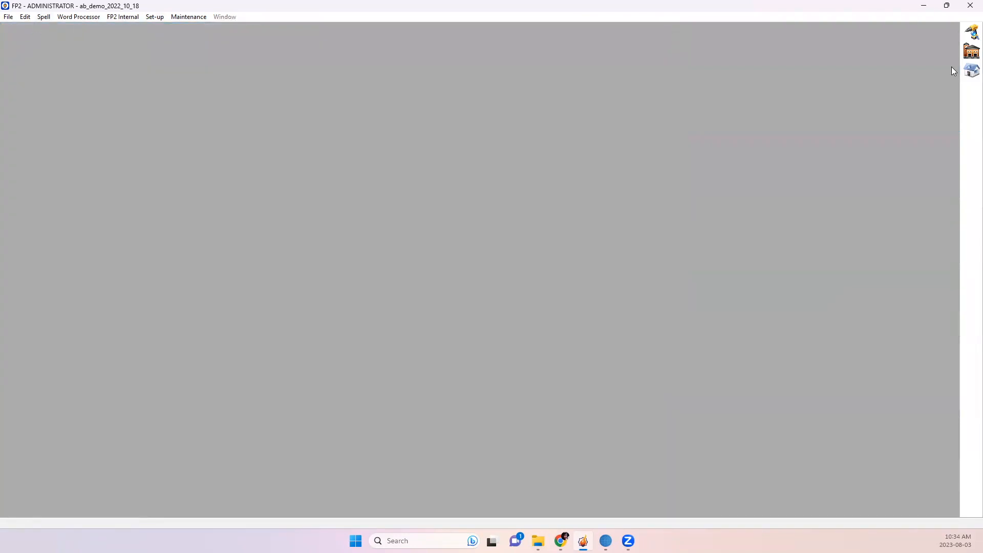
Reopen the list of reminders from the home window and sort it by notice date with the newest first
left_click(971, 70)
left_click(714, 204)
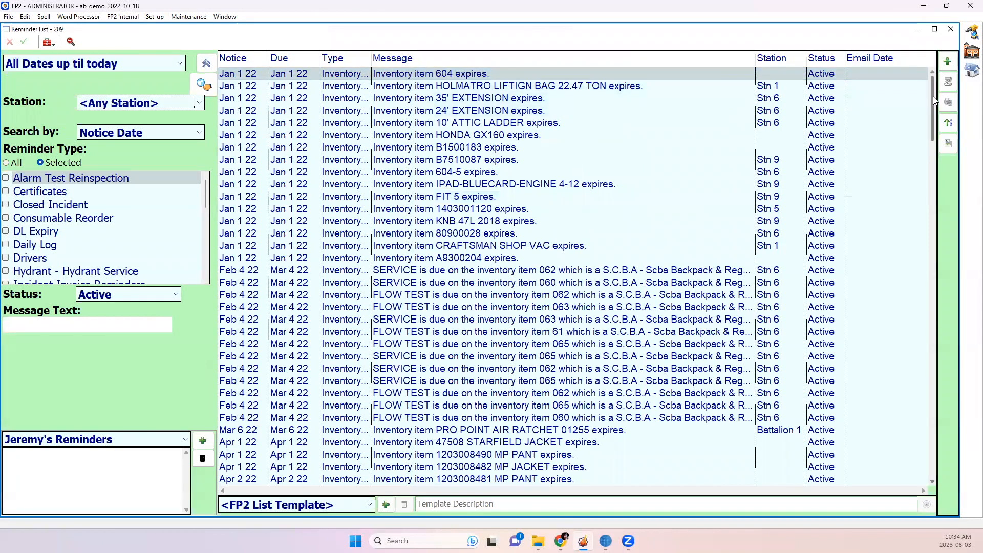
left_click(233, 58)
left_click(233, 58)
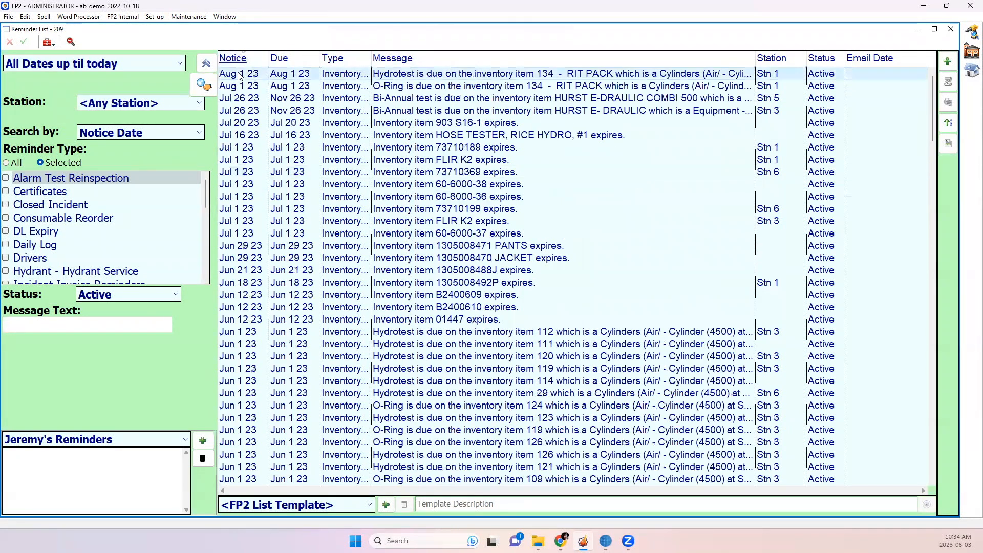
Re-send the reminder email for the Hydrotest on inventory item 134 - RIT PACK under the updated rule
right_click(240, 76)
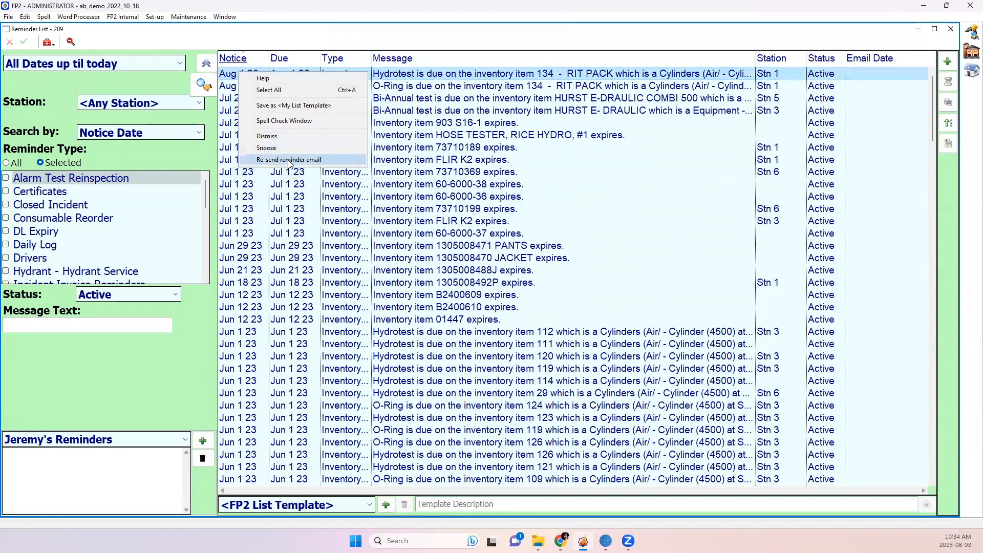
left_click(353, 162)
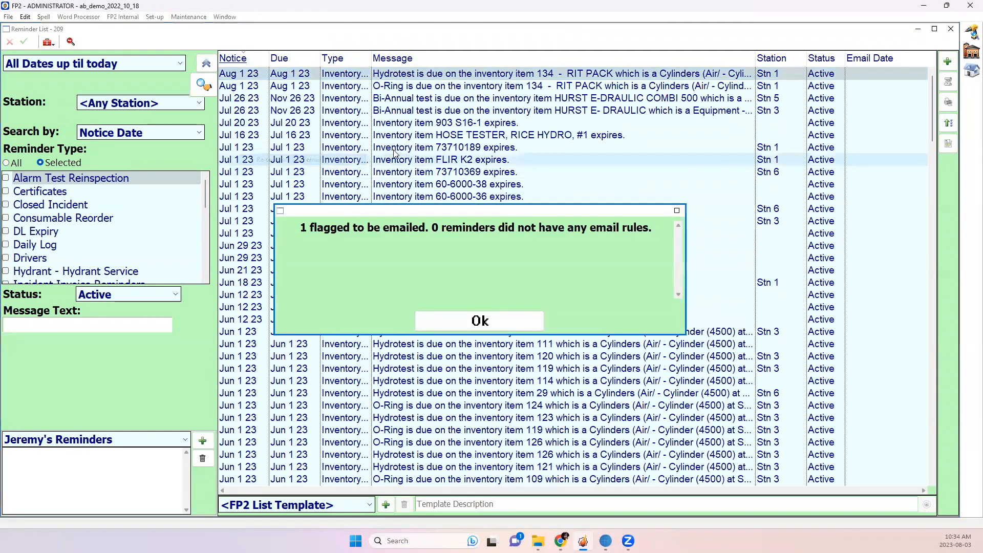
left_click(460, 324)
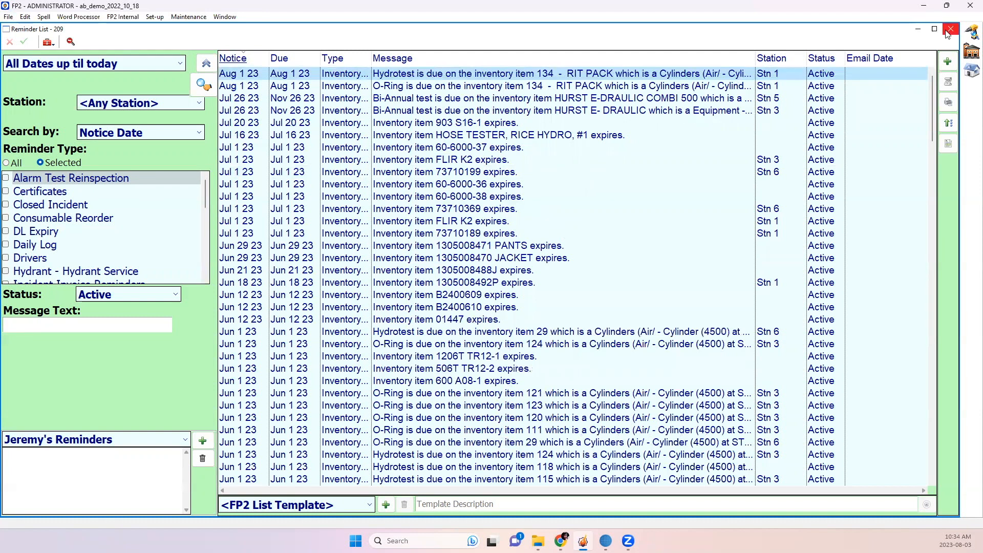
Log in again as ADMINISTRATOR and sort the reminder list by notice date with the newest first
left_click(16, 18)
left_click(36, 44)
left_click(480, 268)
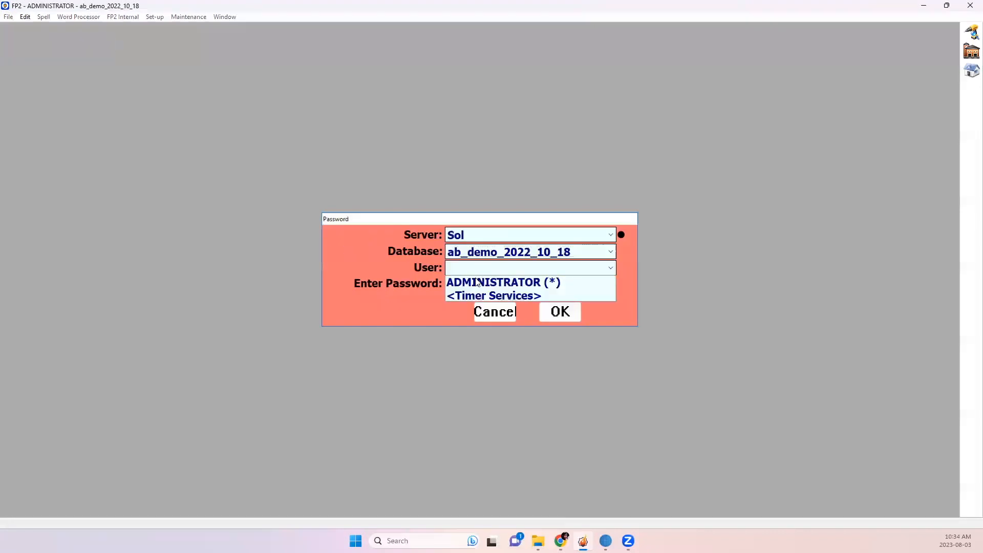
left_click(476, 282)
left_click(560, 309)
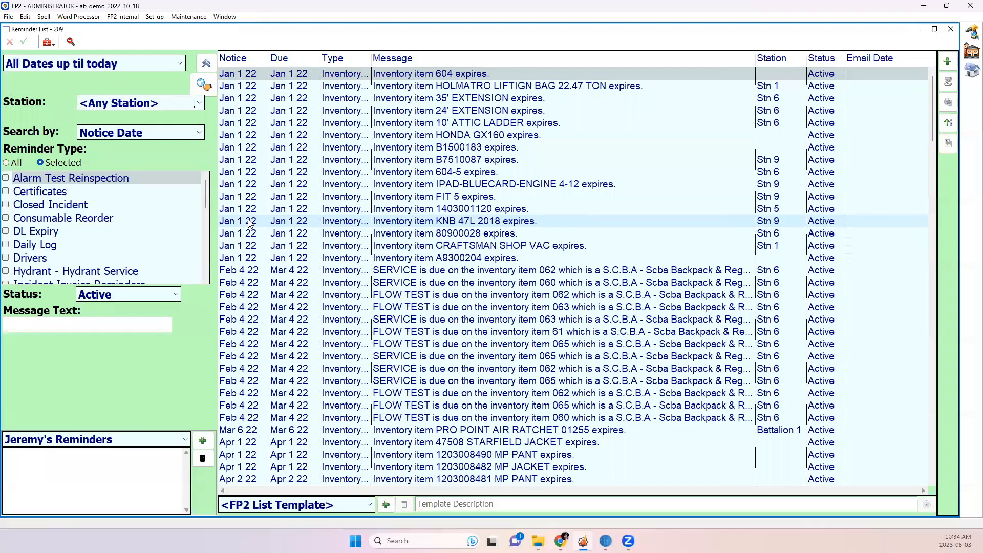
left_click(245, 59)
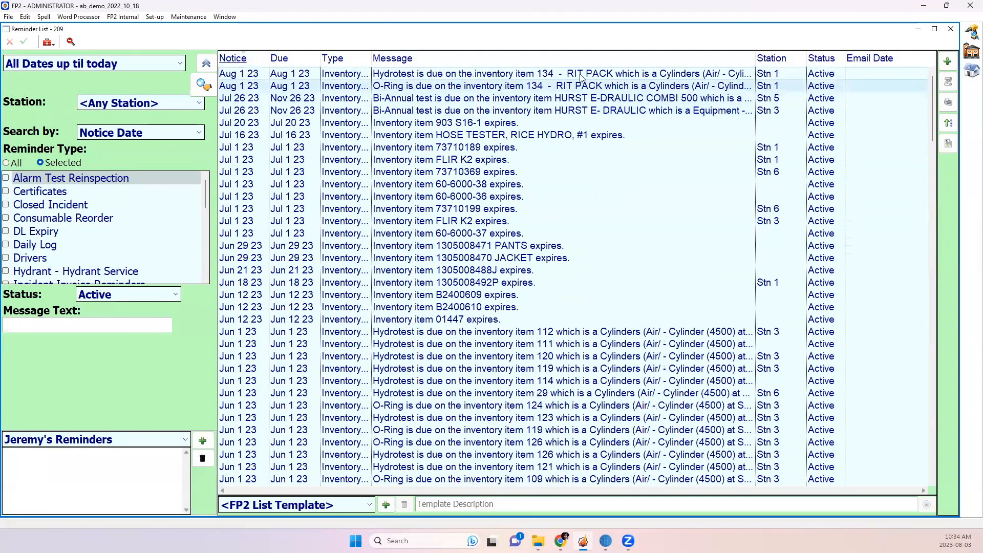
Look over the reminder list, check the sent email log for this year to date, and close the log
left_click(917, 28)
left_click(57, 512)
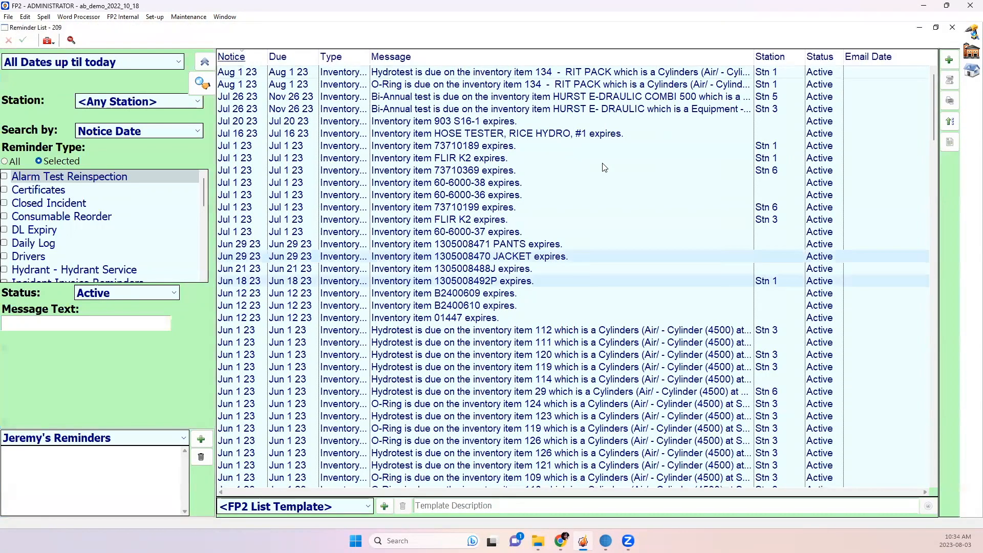
left_click(967, 53)
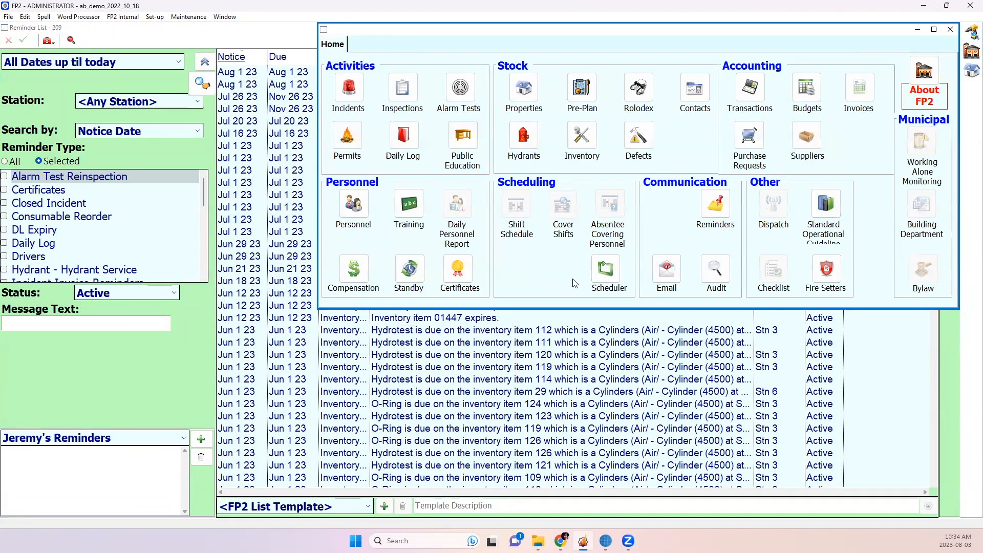
left_click(705, 196)
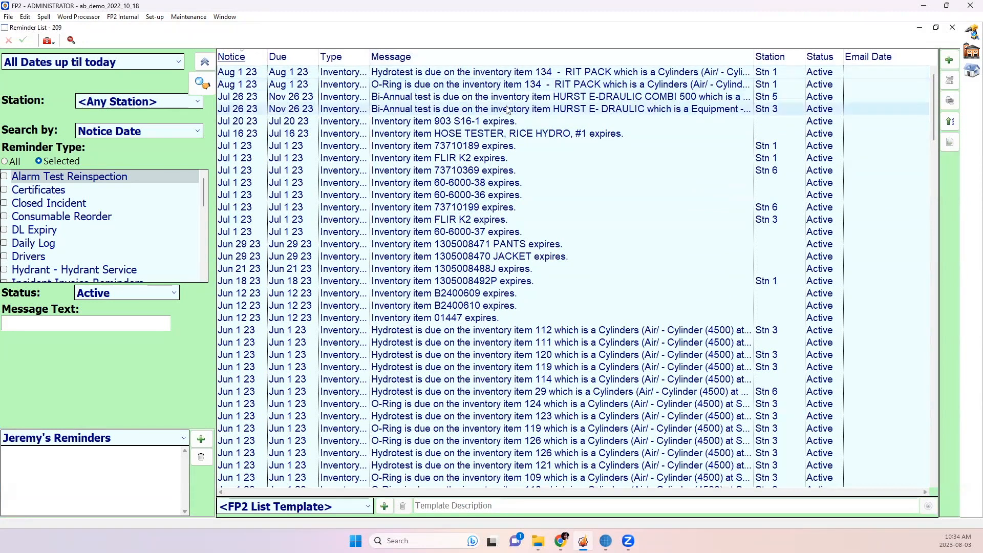
left_click(971, 52)
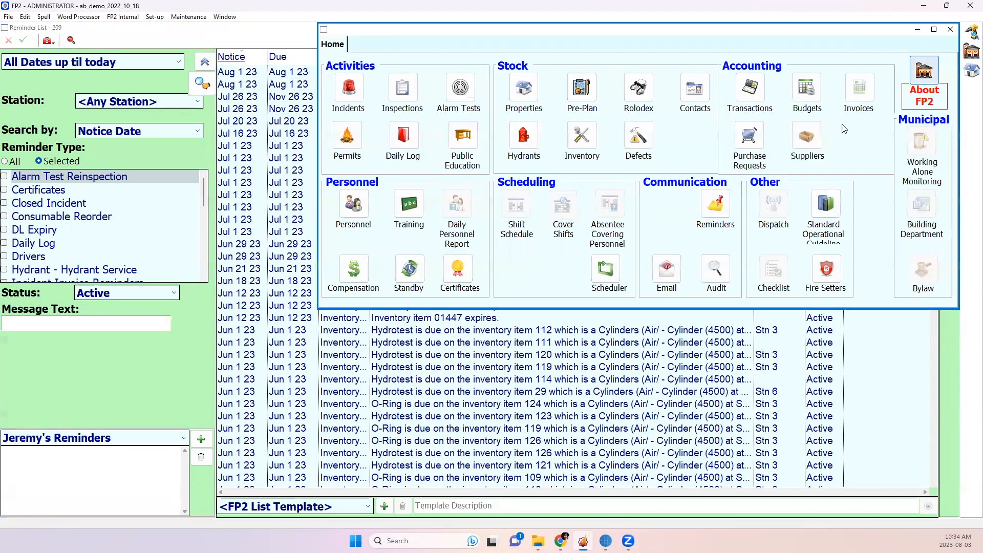
left_click(665, 272)
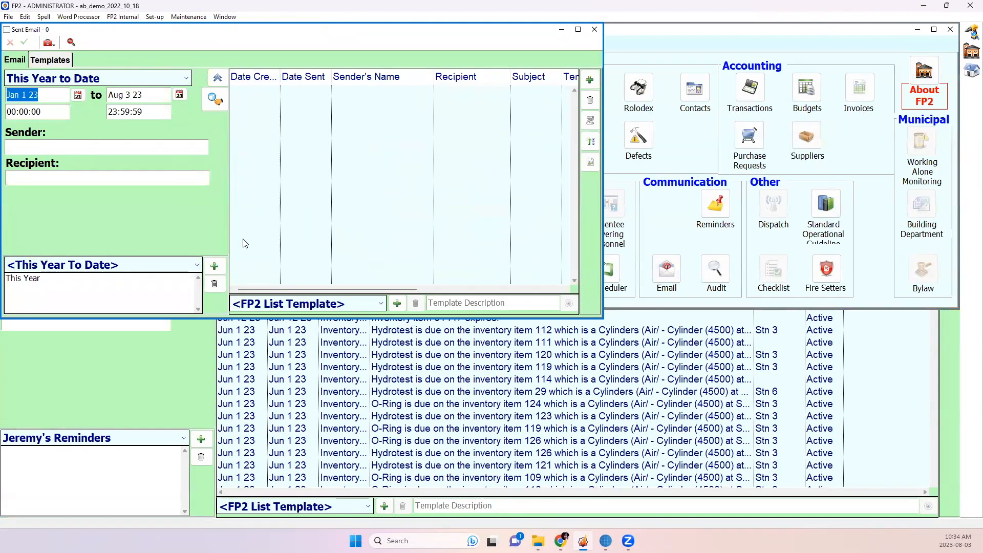
left_click(595, 29)
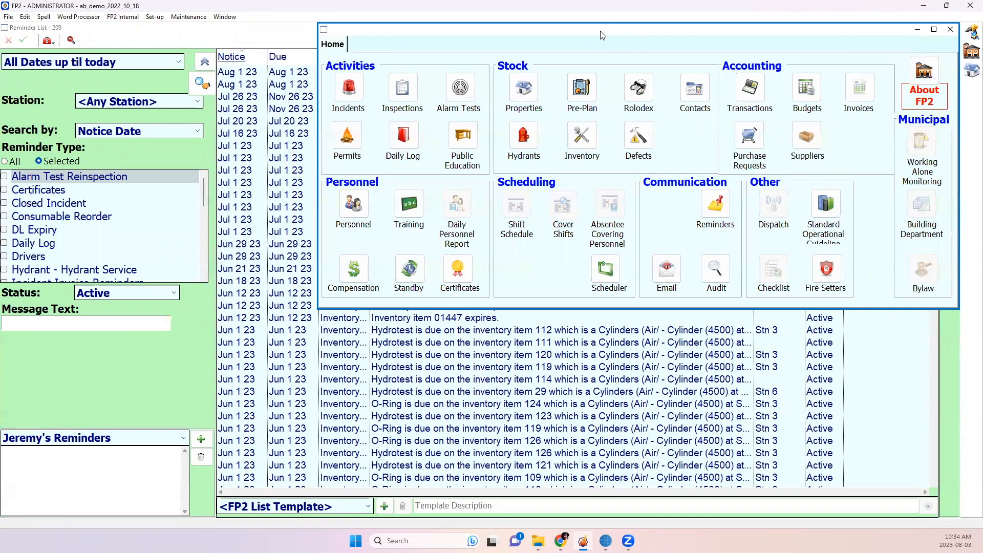
left_click_drag(598, 45, 584, 60)
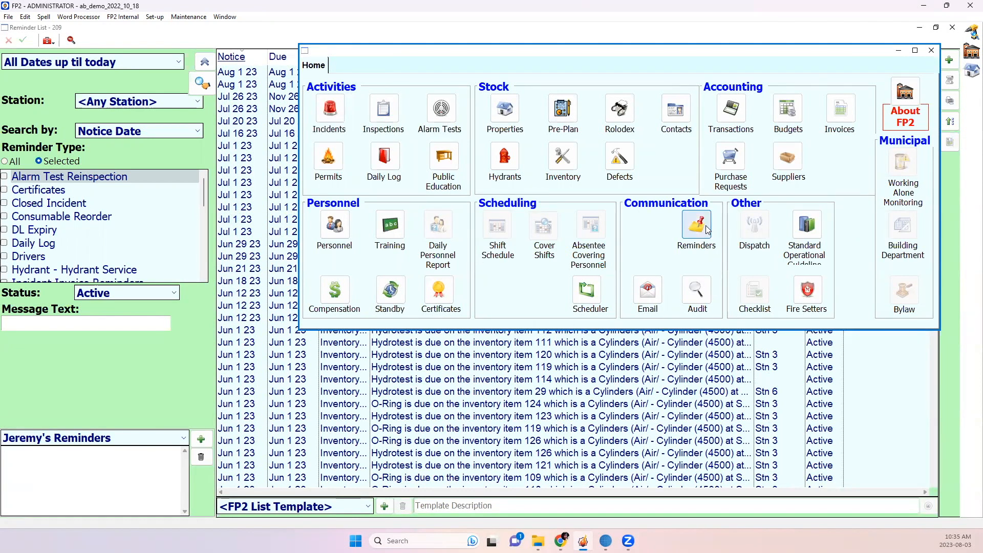
Review the existing rule in the email reminder settings with the Reminder Type column widened, and close the window
left_click(155, 17)
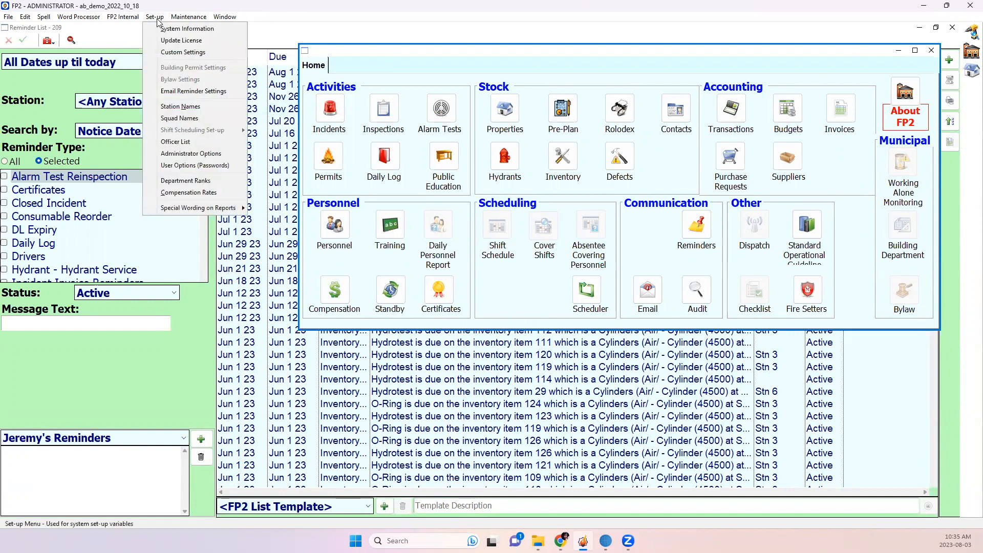
left_click(193, 91)
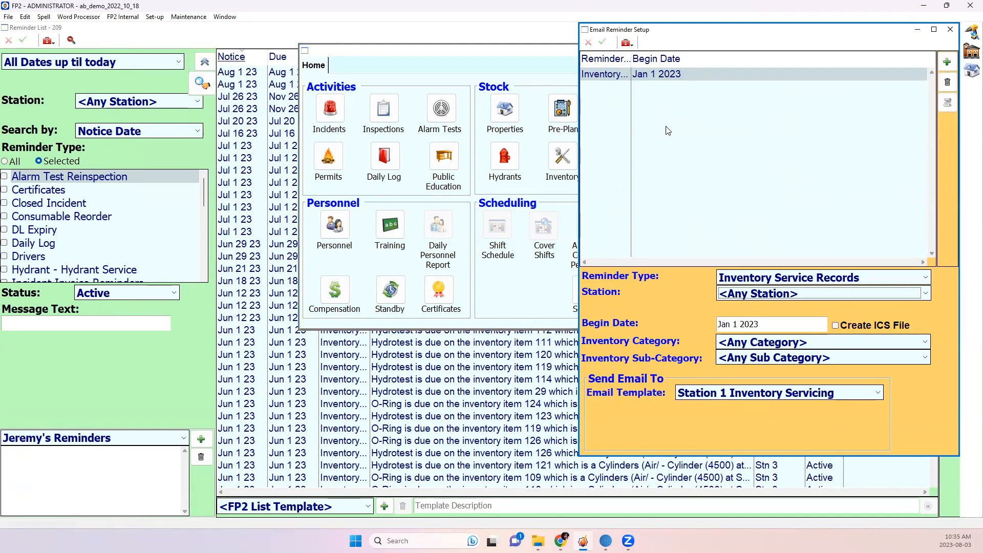
left_click_drag(630, 65, 697, 69)
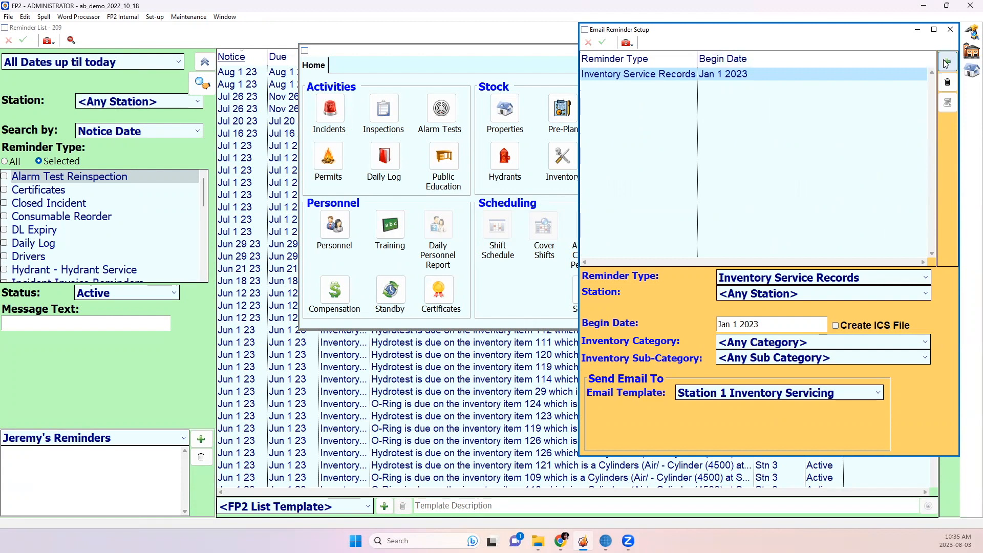
left_click(950, 29)
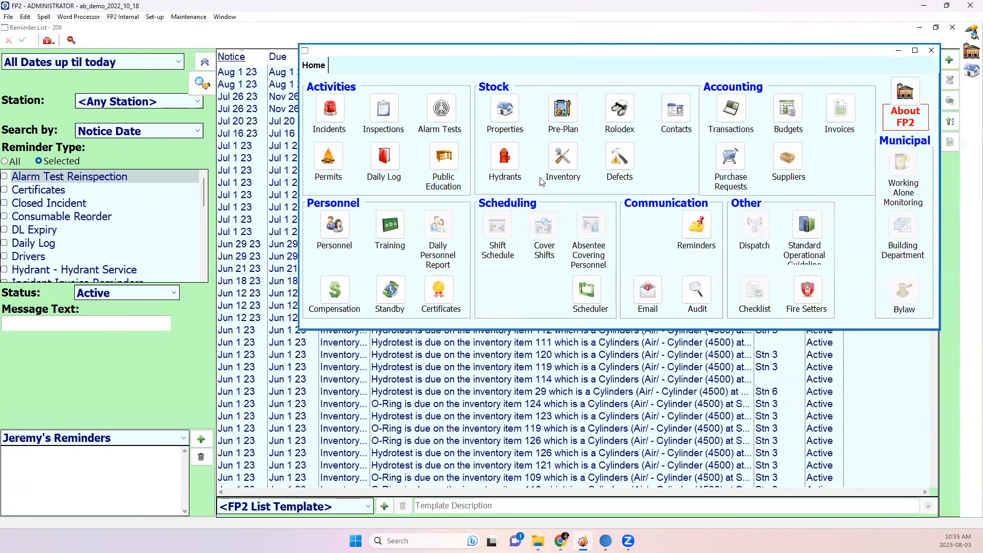
Add a new rule in the email reminder settings with the reminder type Certificates
left_click(167, 18)
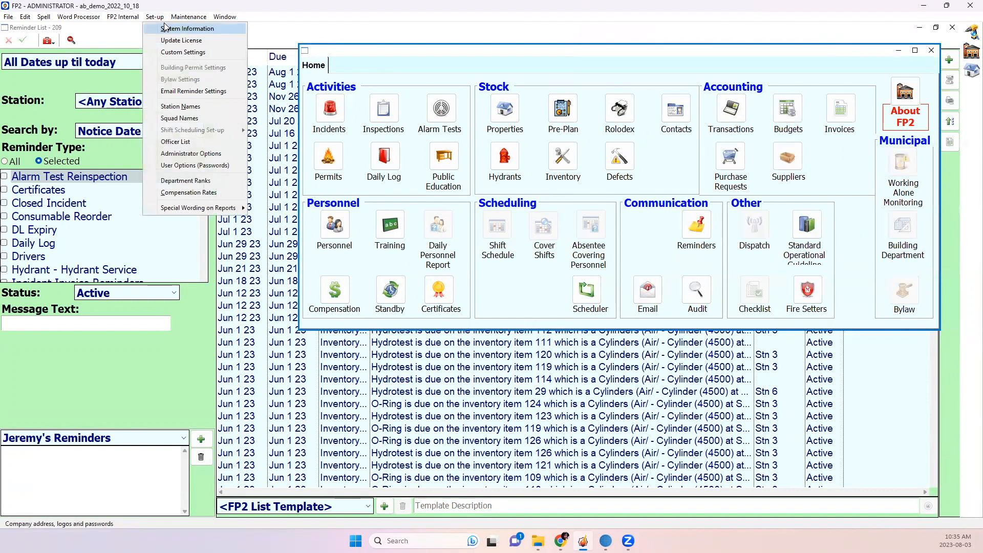
left_click(175, 90)
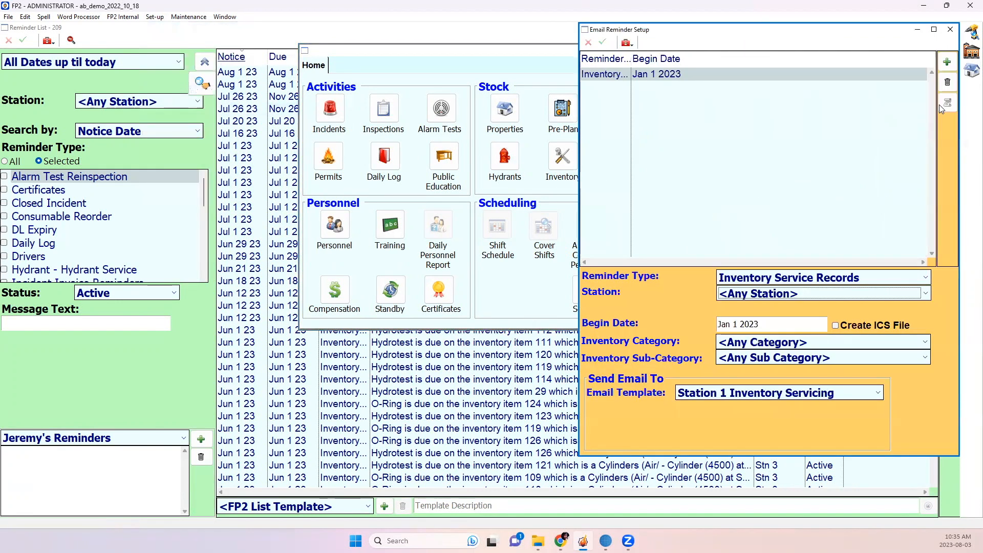
left_click(947, 62)
left_click(773, 279)
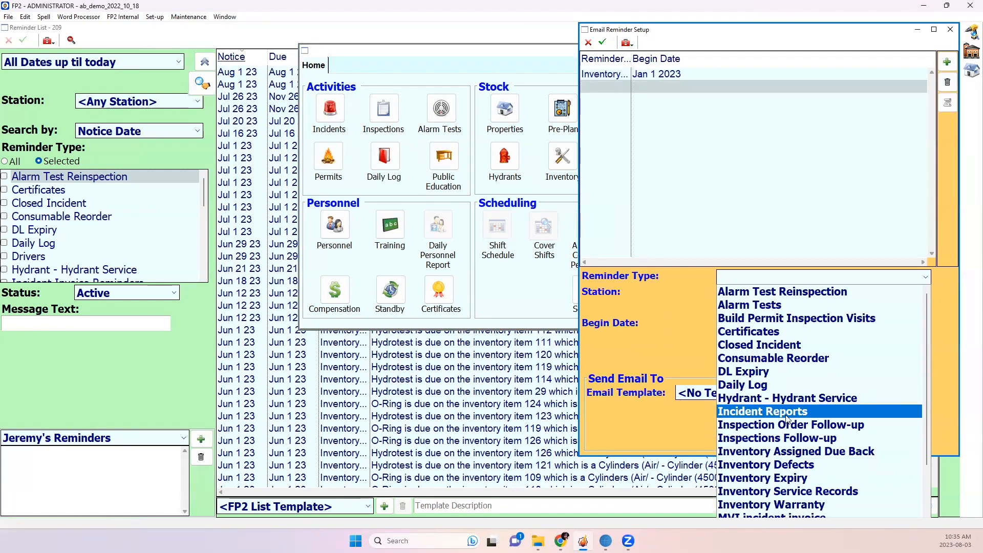
scroll(789, 419, "down", 3)
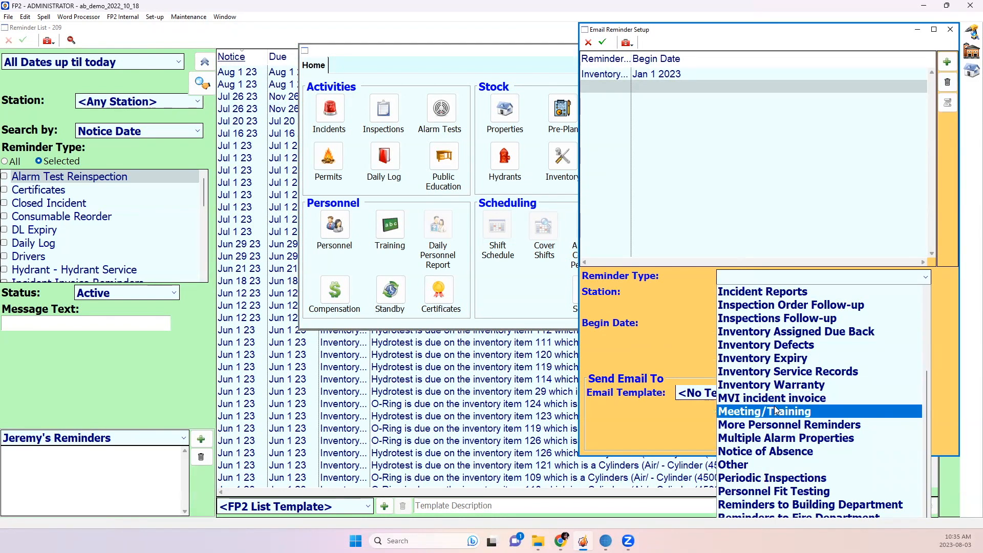
left_click(636, 25)
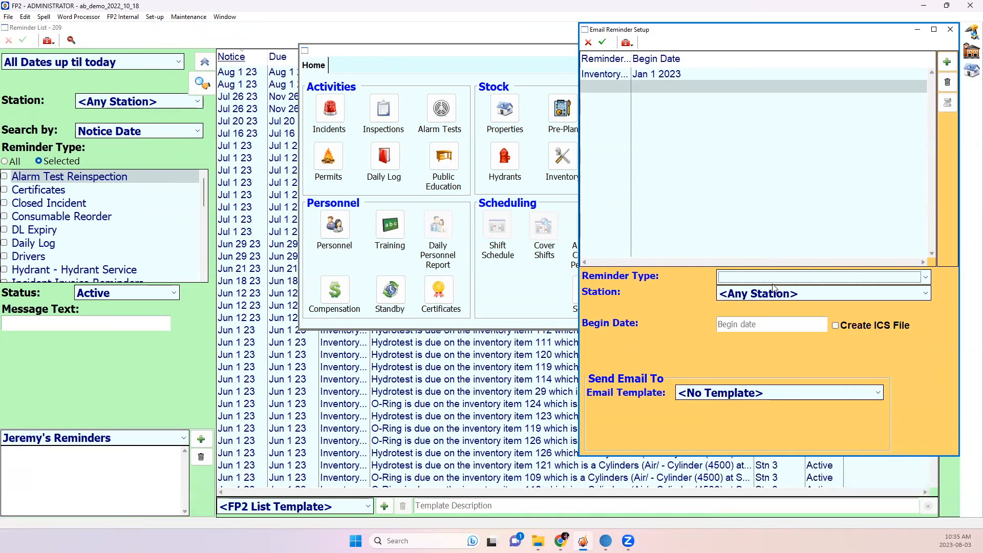
left_click_drag(664, 29, 664, 26)
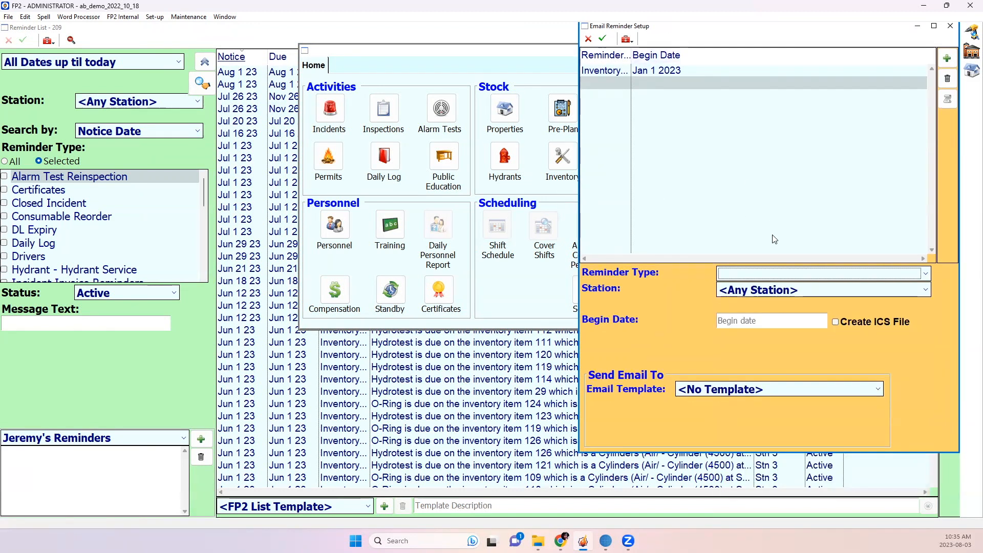
left_click(786, 272)
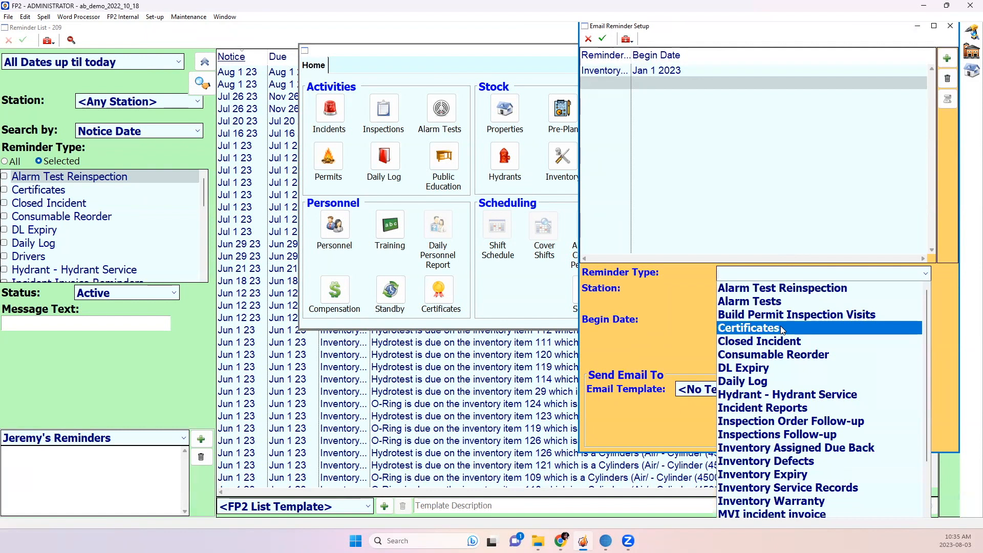
left_click(781, 330)
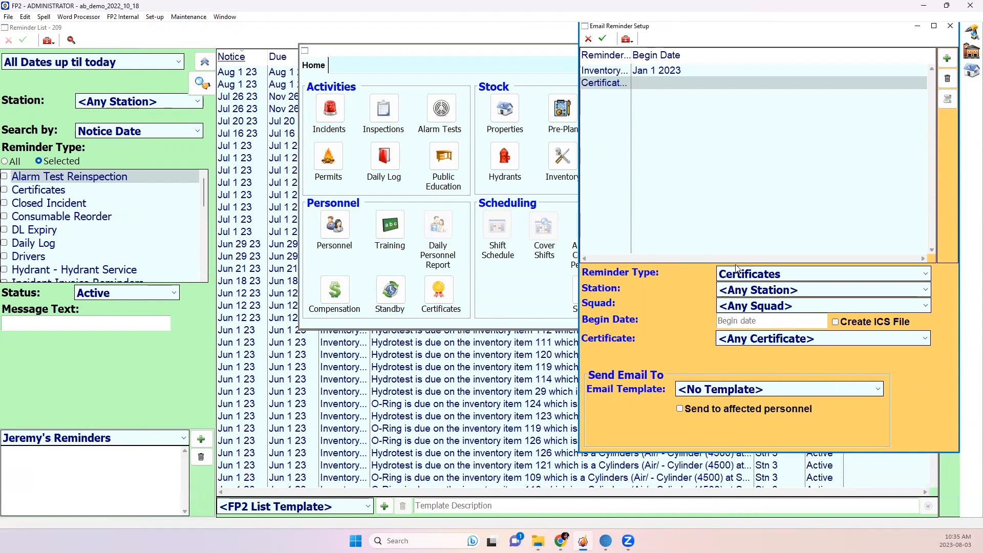
Assign the Station 1 Inventory Servicing email template to the Certificates rule and enable sending to affected personnel
left_click(696, 390)
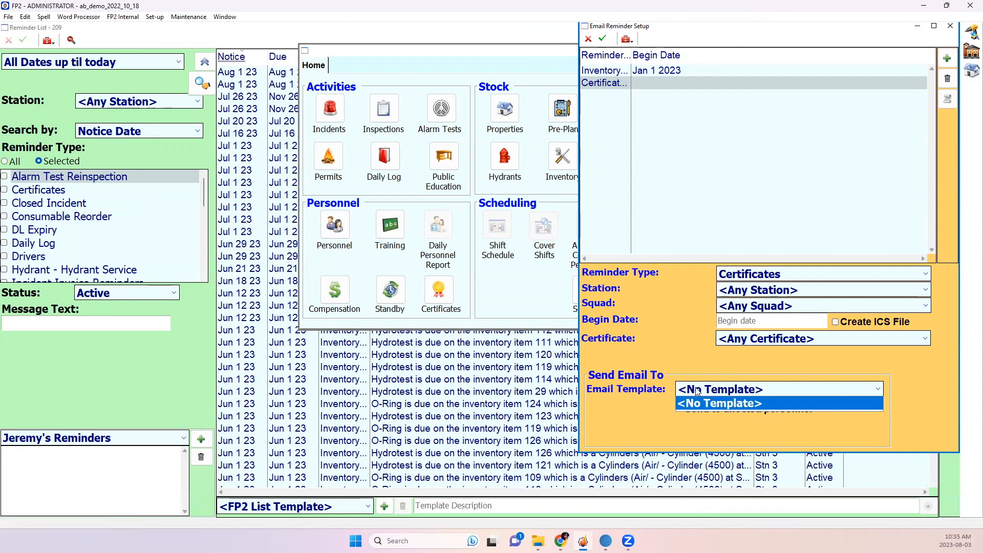
left_click(701, 418)
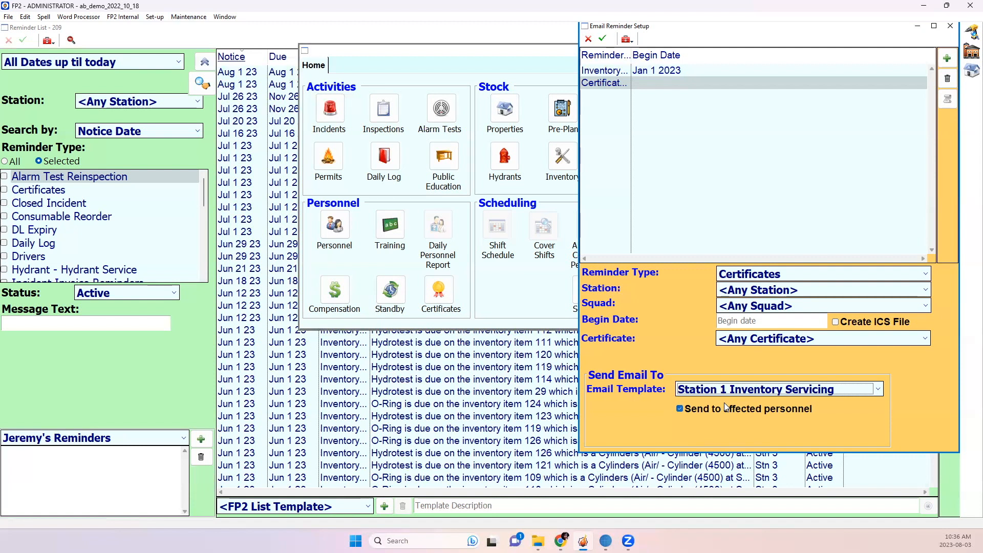
left_click(688, 394)
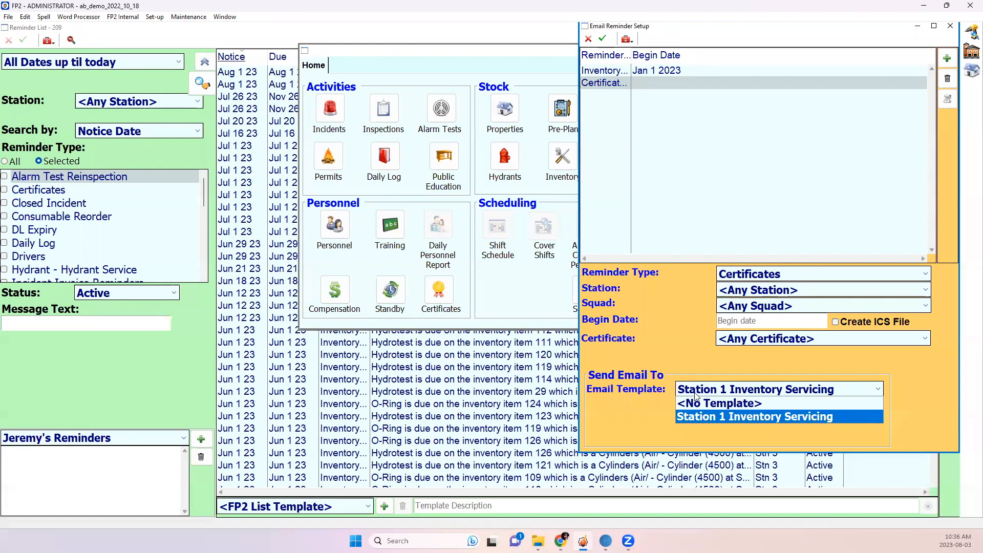
left_click(747, 402)
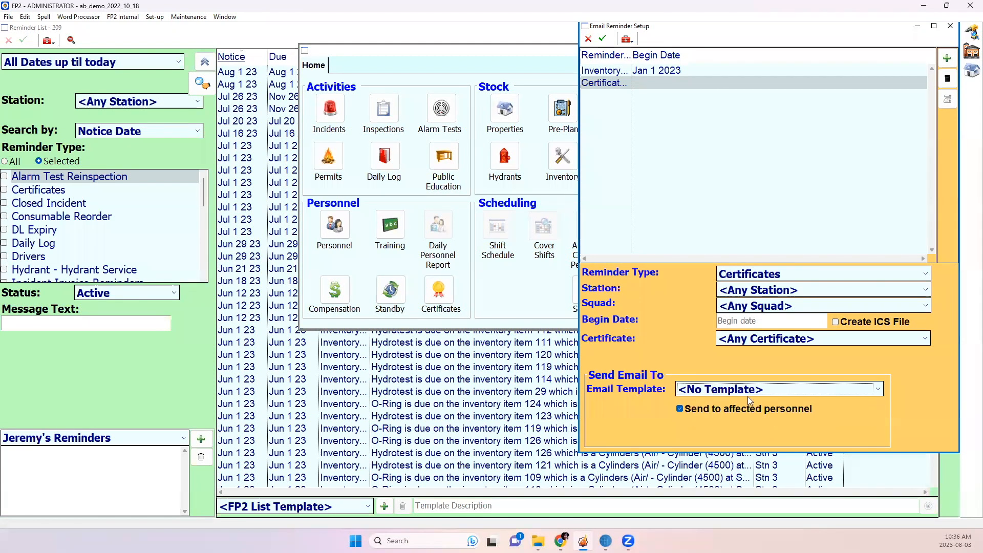
left_click(712, 392)
left_click(703, 416)
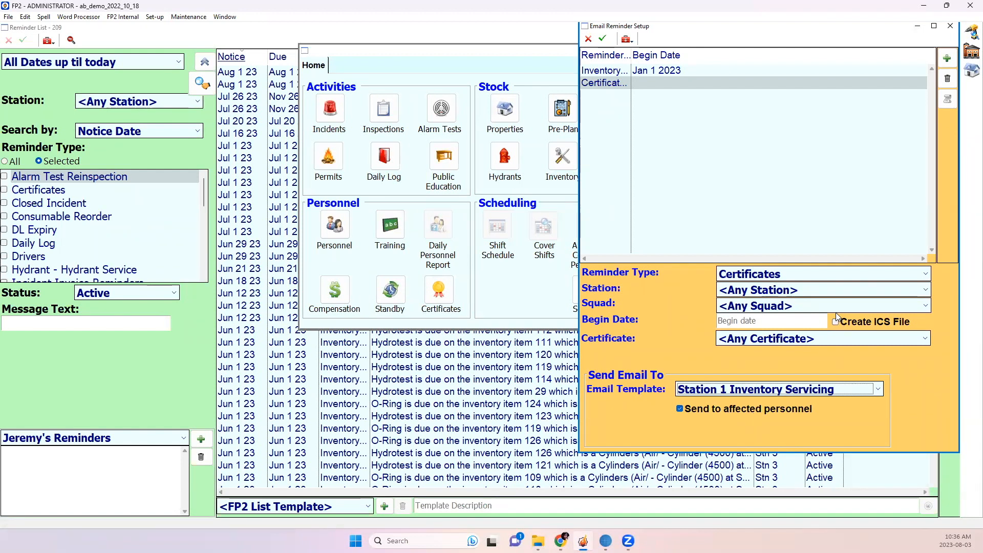
Keep the Certificates rule on <Any Certificate>, set its begin date to Jan 1 2023, and save it
left_click(766, 342)
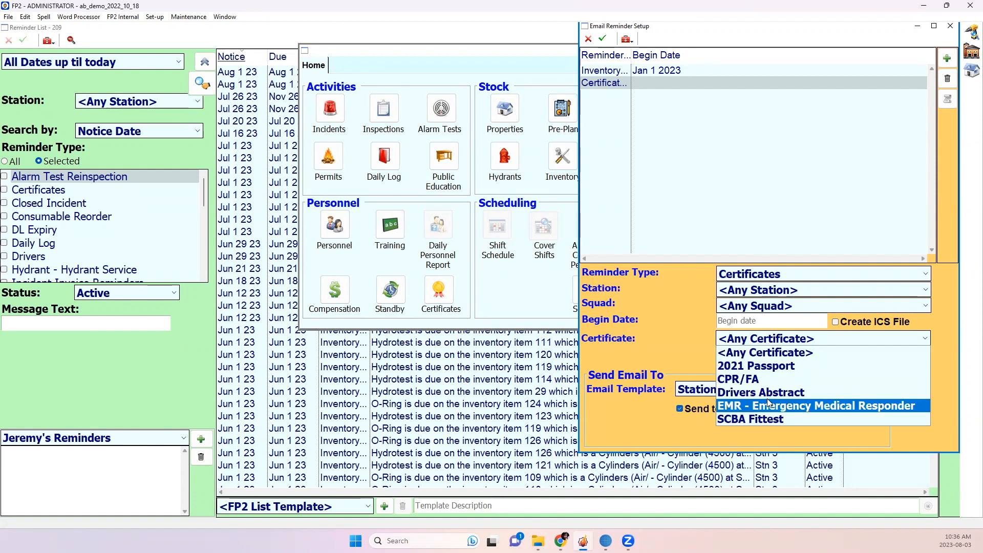
left_click(764, 353)
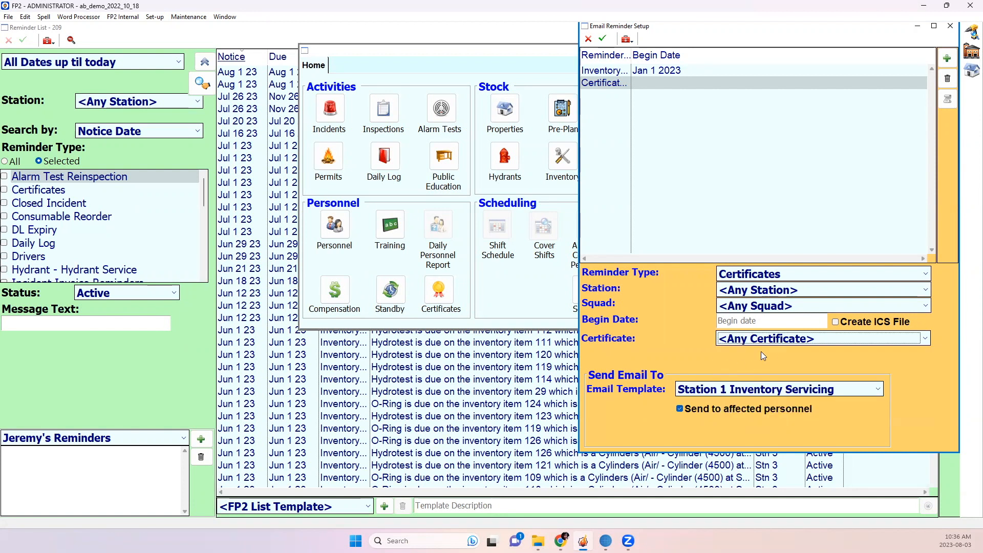
left_click(742, 321)
type("1 1 2023")
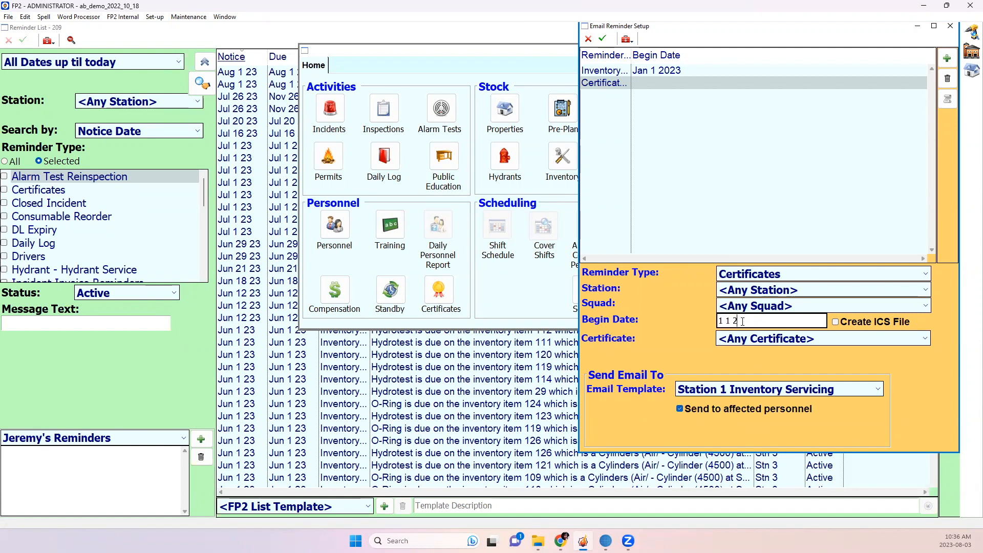
key("Return")
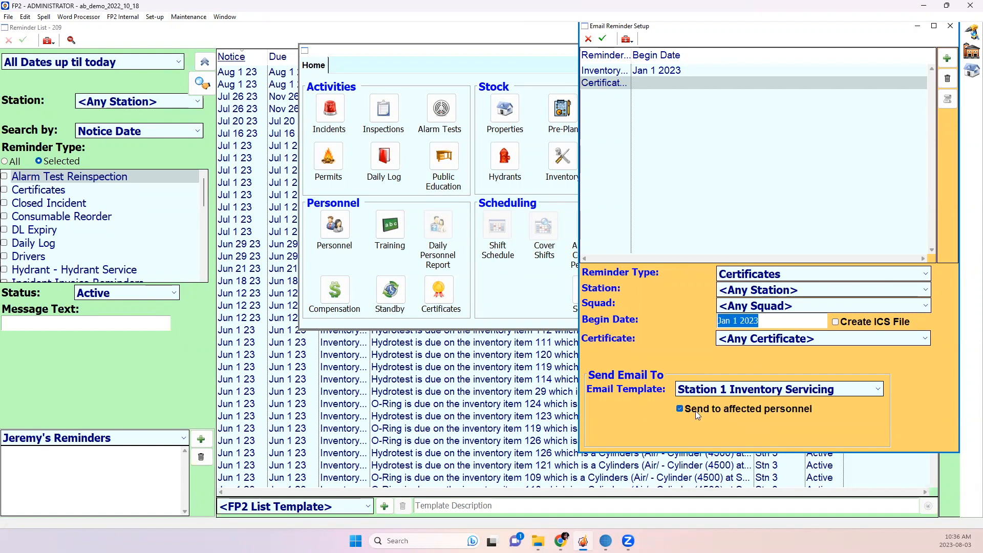
left_click(602, 39)
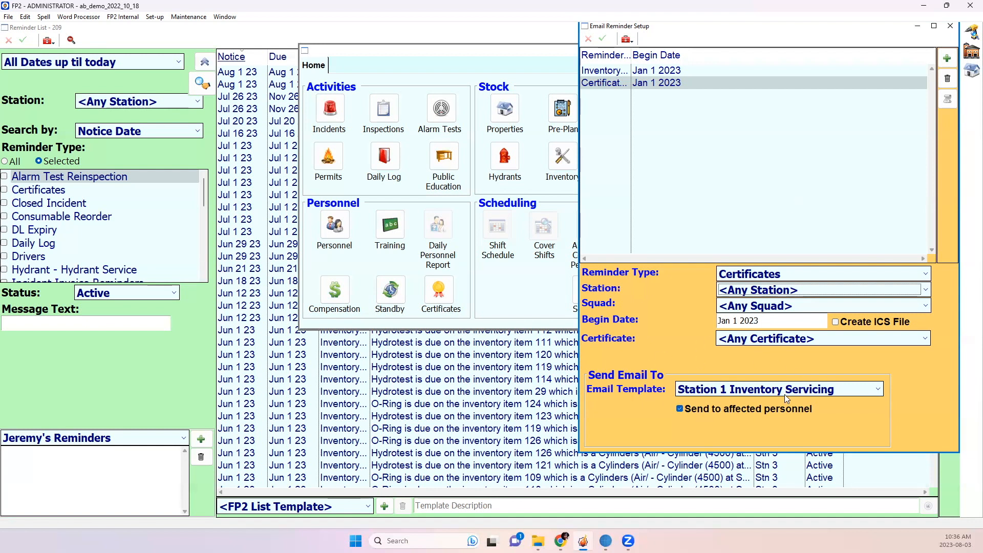
Look over the reminder types available for email rules and close the email reminder setup
left_click(761, 279)
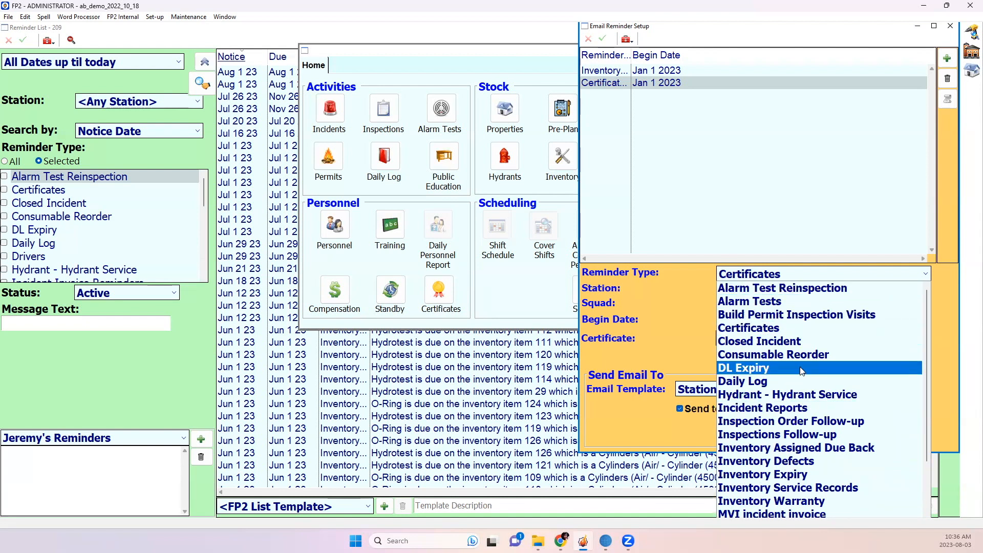
scroll(801, 368, "down", 1)
scroll(802, 369, "down", 2)
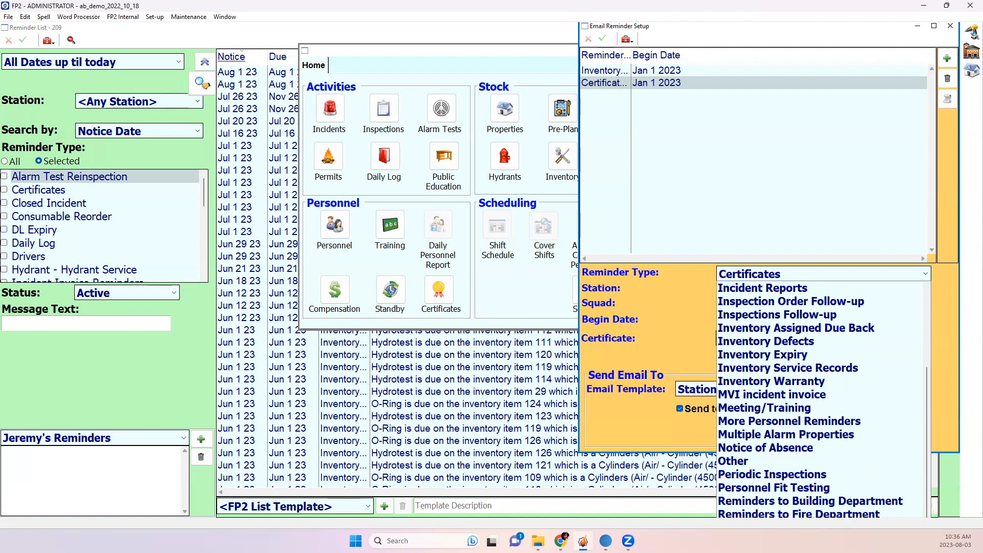
left_click(663, 339)
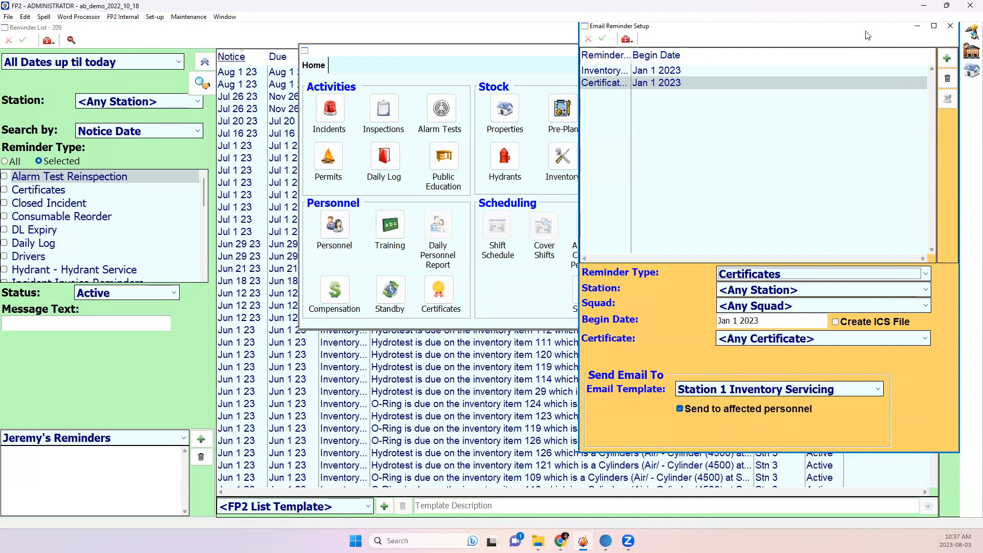
left_click_drag(861, 32, 818, 57)
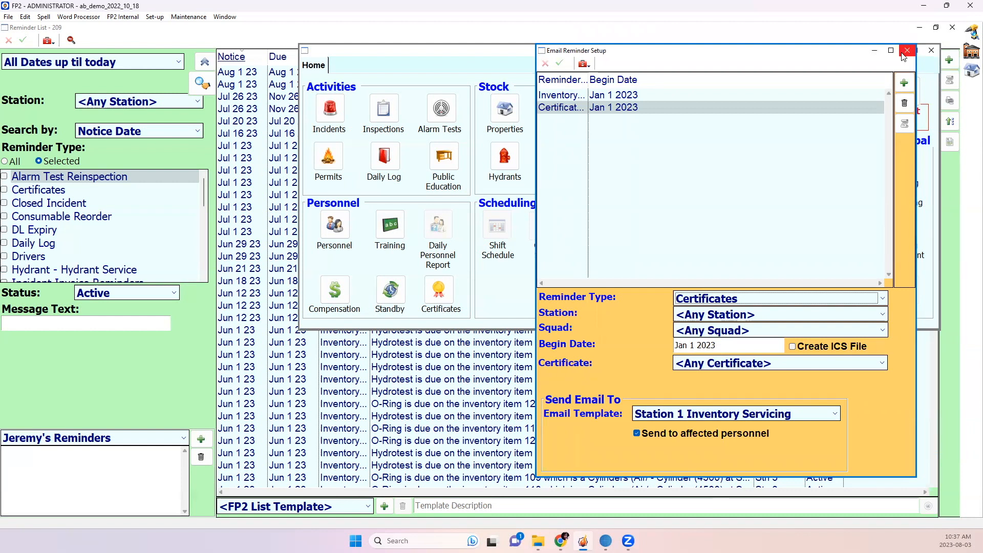
left_click(904, 56)
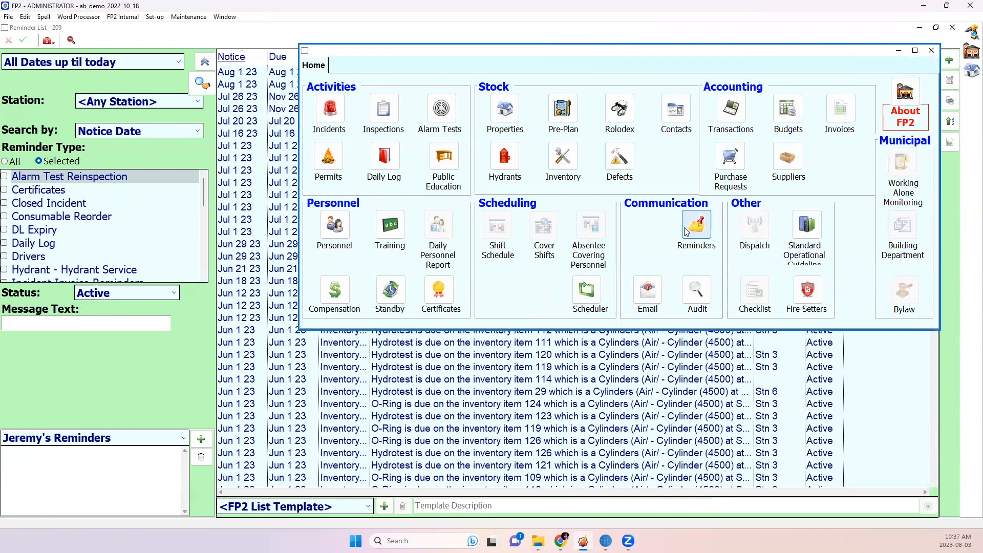
Re-send the reminder emails for the four newest reminders, covering item 134 - RIT PACK and the HURST E-DRAULIC bi-annual tests
left_click(180, 77)
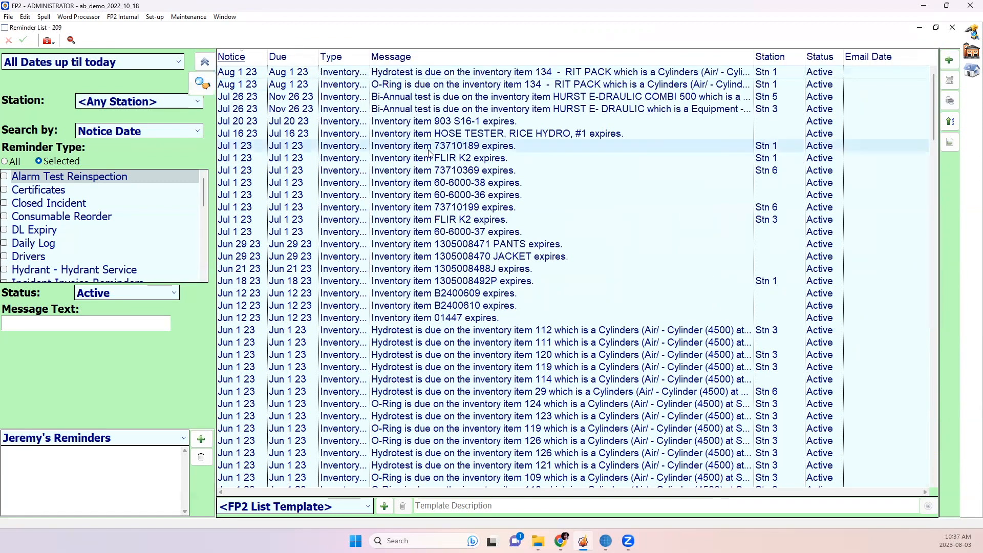
left_click_drag(644, 74, 644, 111)
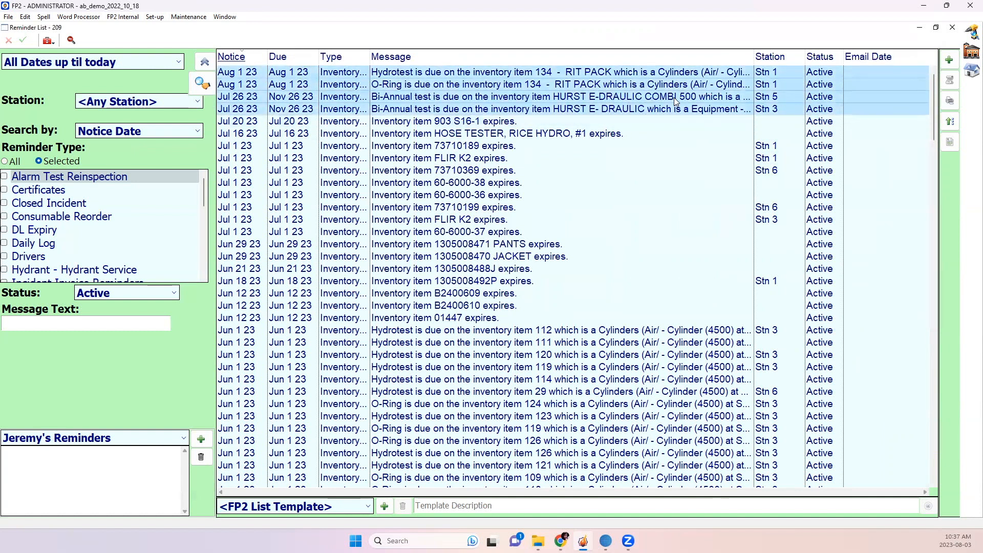
right_click(672, 76)
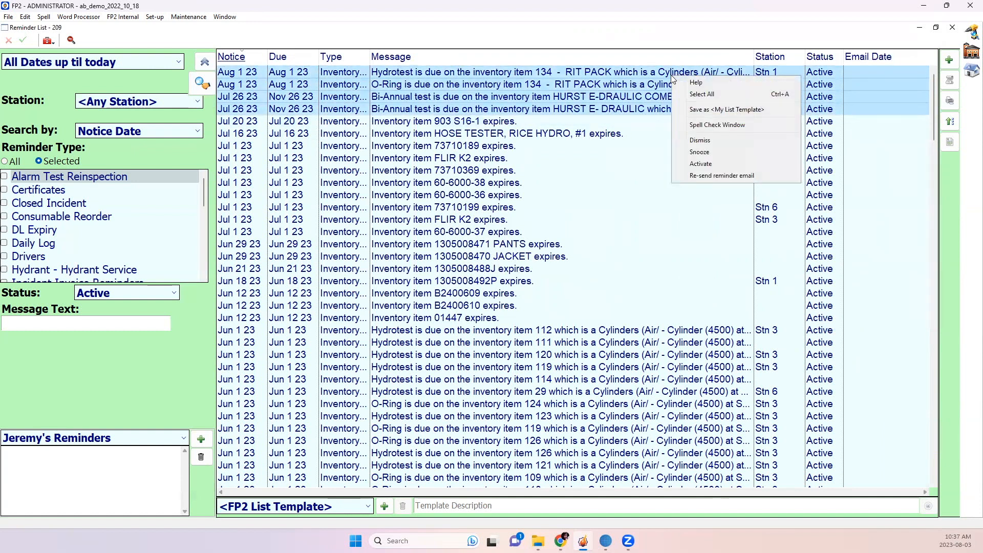
left_click(718, 176)
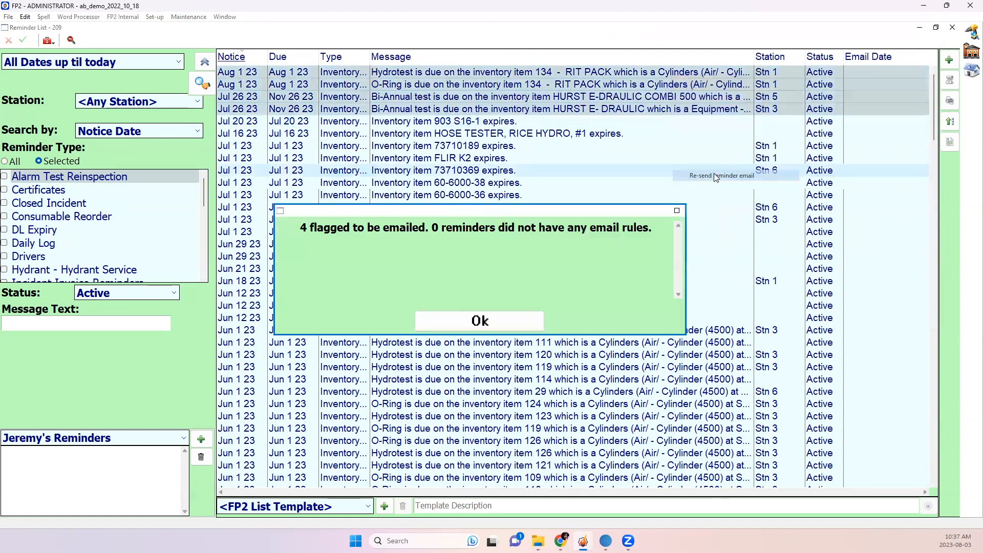
left_click(522, 326)
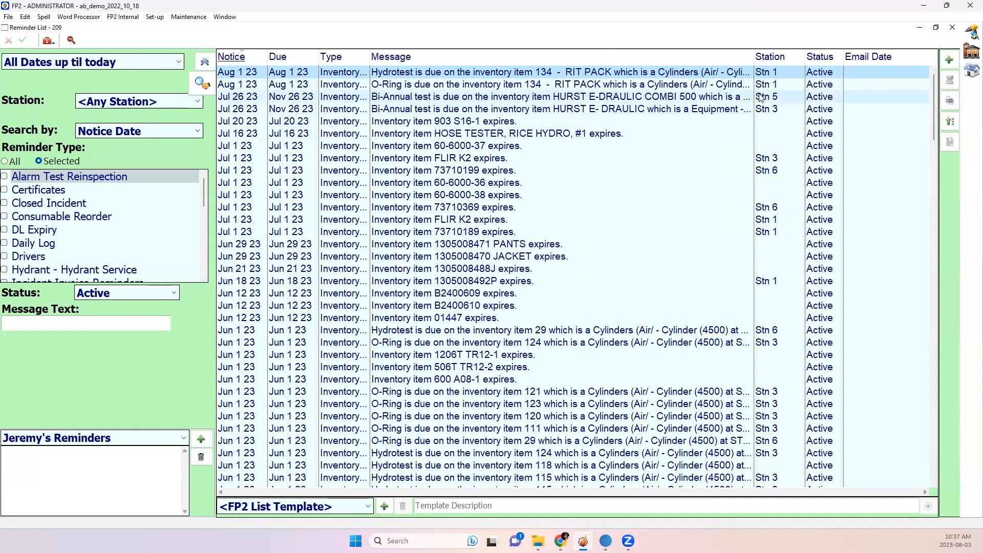
Close the reminder list and check in the preferences which windows are set to show after login
left_click(950, 30)
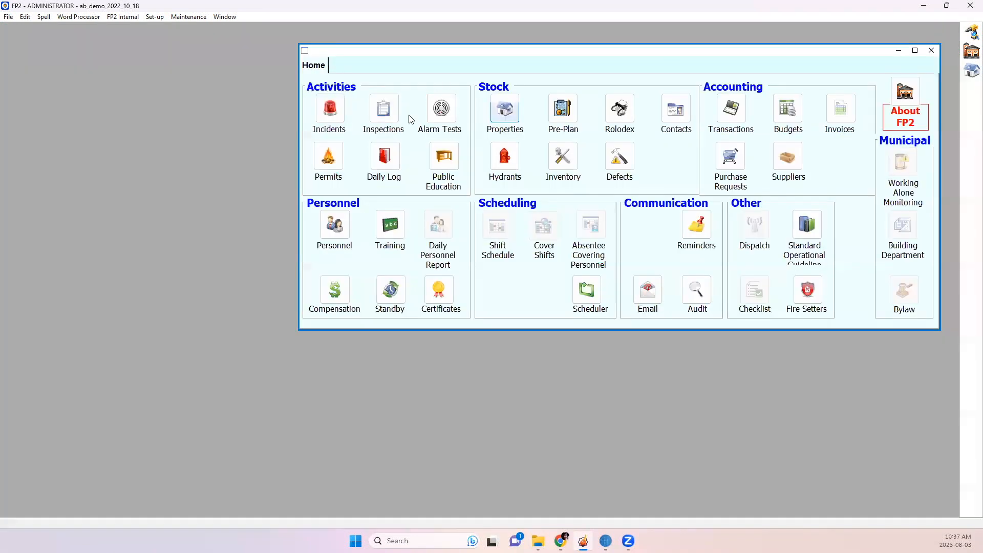
left_click(10, 17)
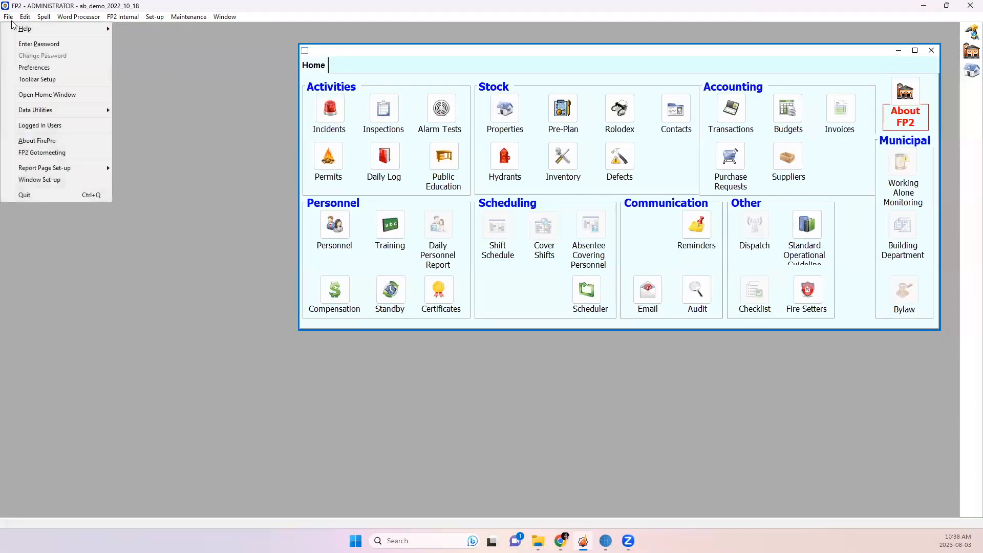
left_click(33, 68)
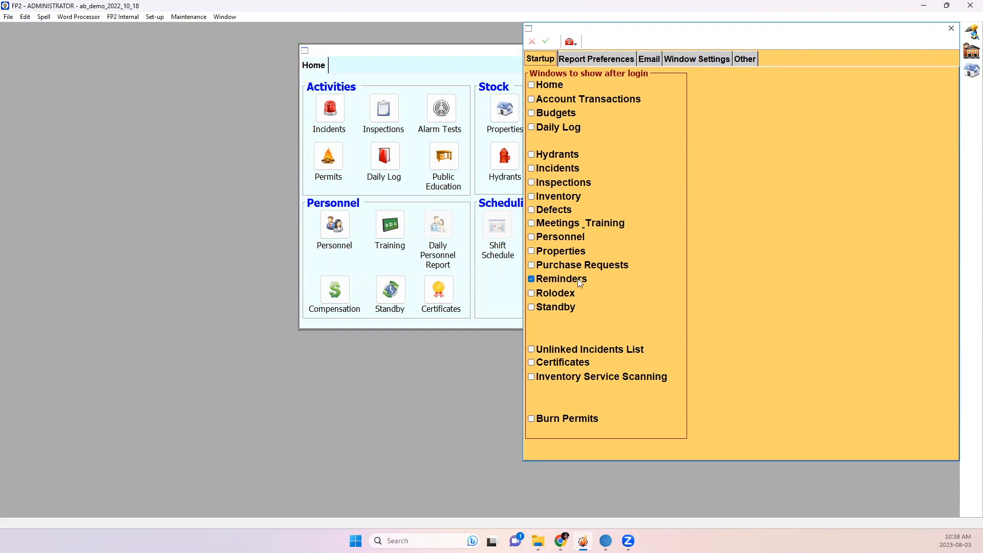
left_click(951, 28)
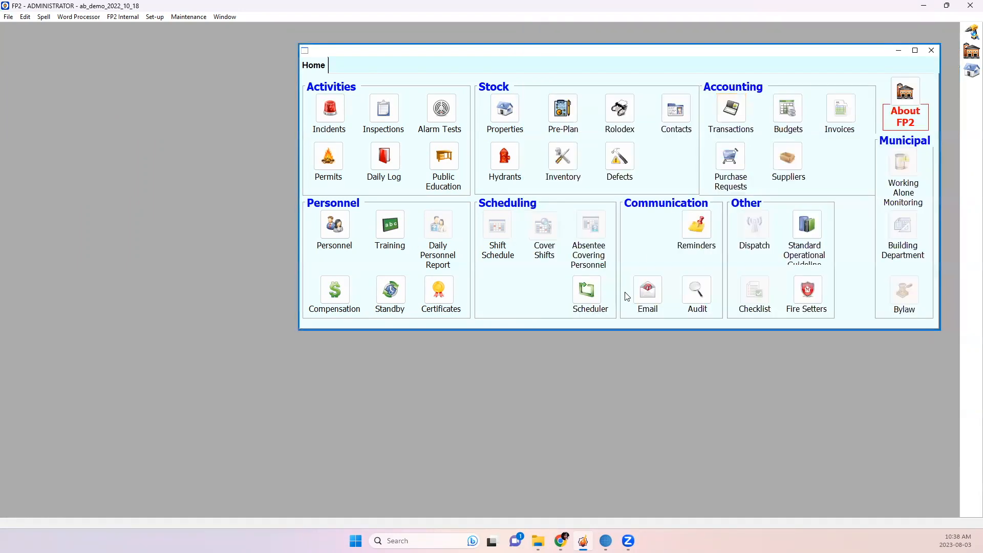
Reopen the reminder list and view the available saved reminder searches, keeping the current selection
left_click(691, 227)
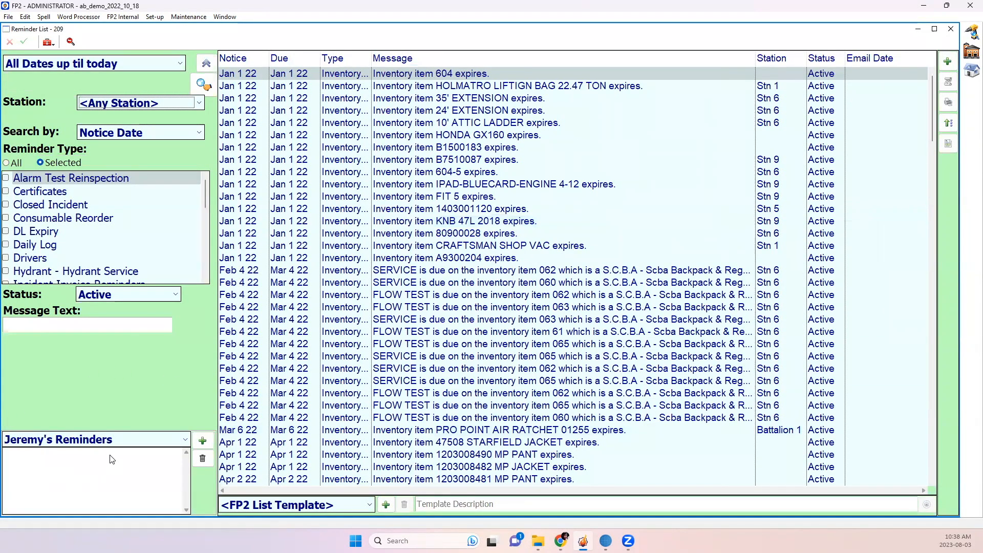
left_click(101, 444)
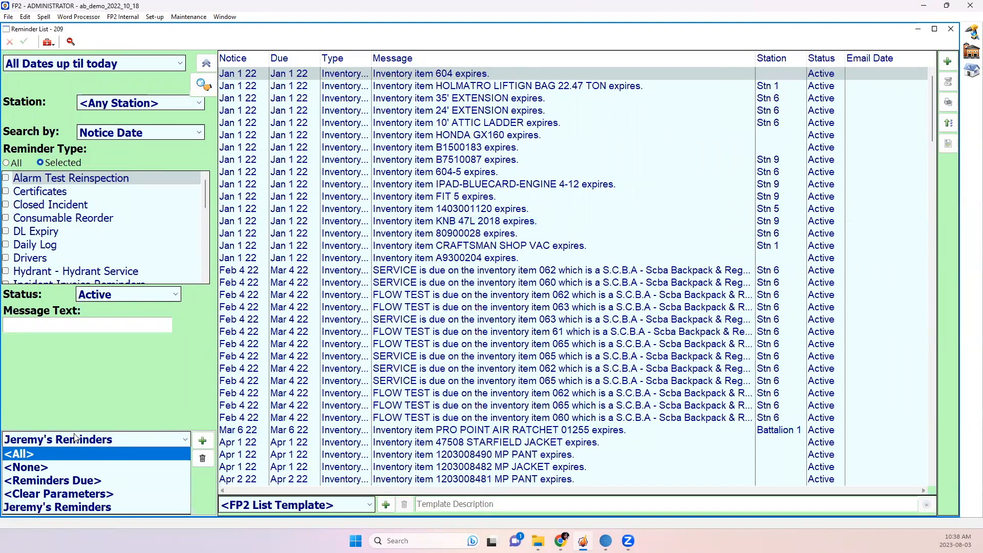
left_click(96, 405)
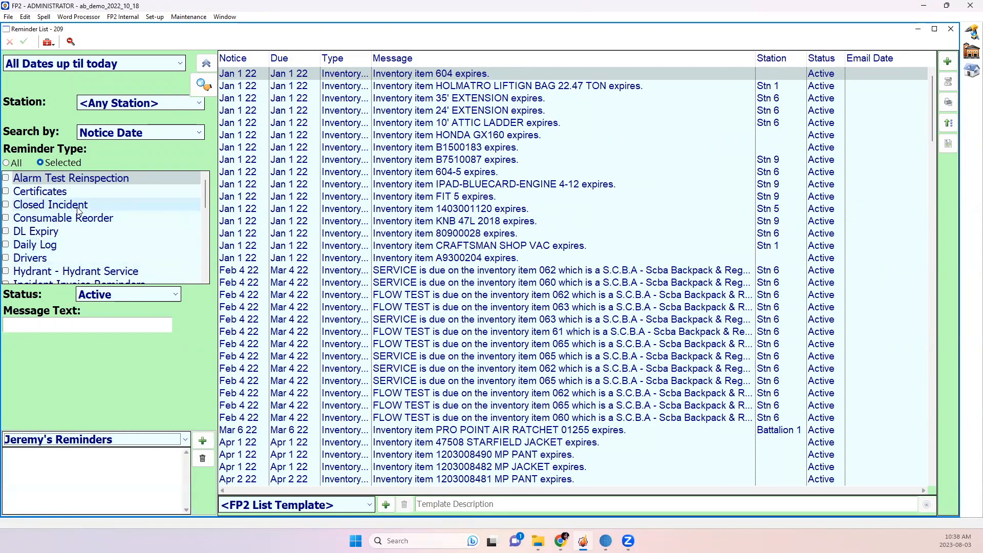
Limit the reminder types to Inventory Expiry and Periodic Inspections, removing the assigned due back, defects, service records and warranty types
scroll(66, 205, "down", 3)
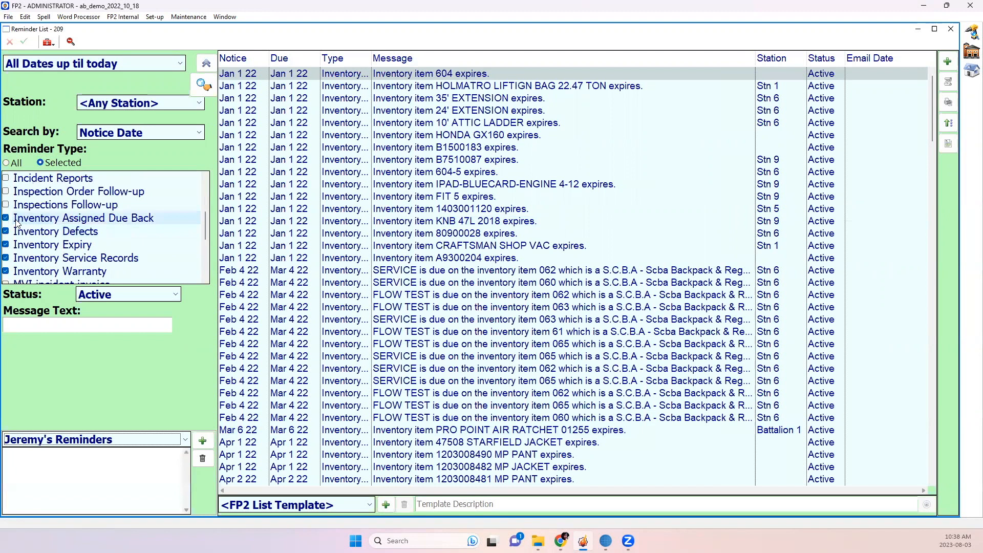
left_click(17, 220)
left_click(14, 231)
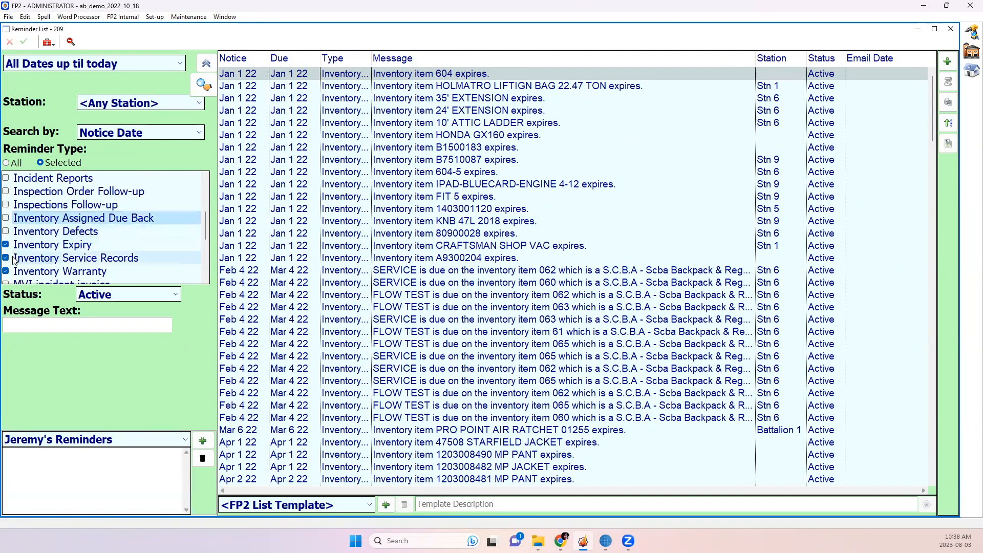
left_click(14, 259)
left_click(9, 272)
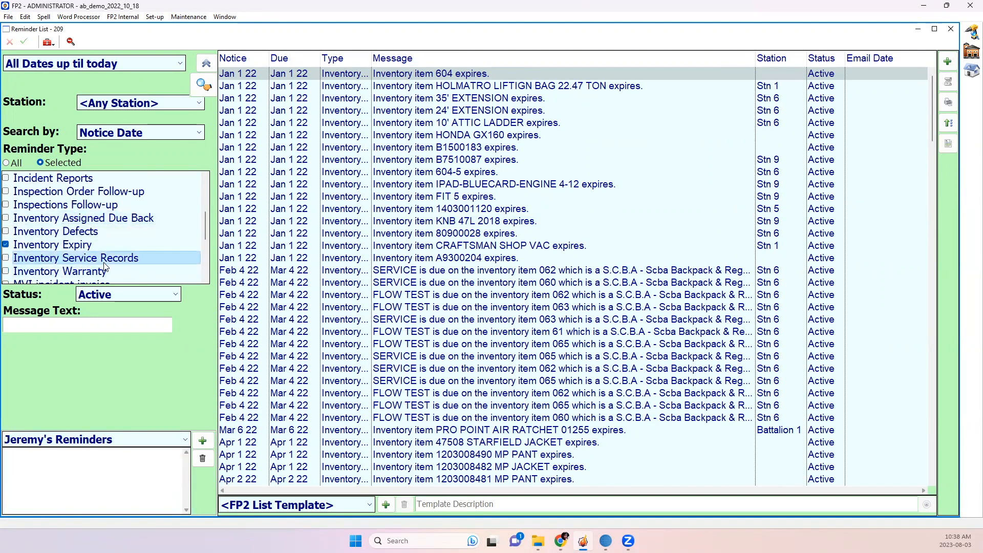
scroll(104, 251, "down", 3)
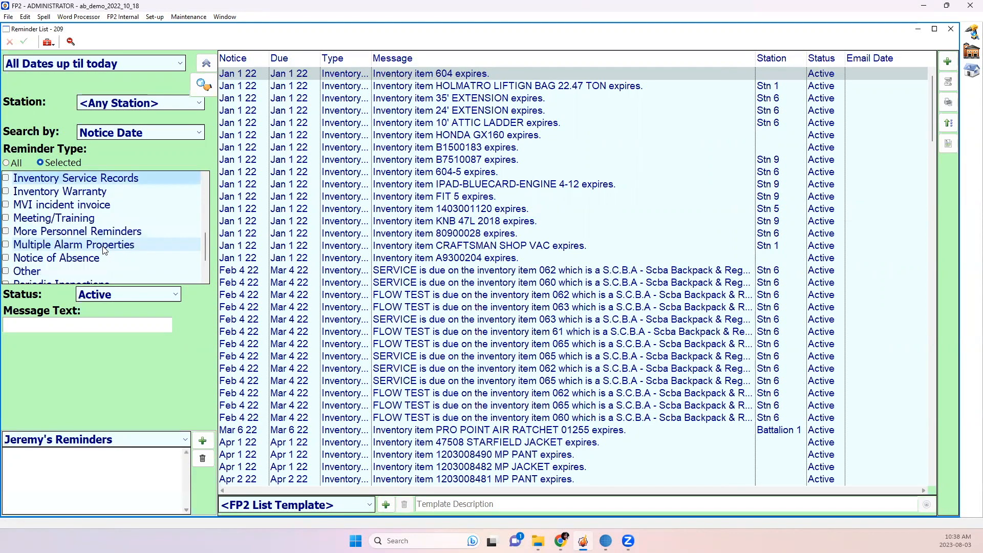
scroll(75, 225, "down", 1)
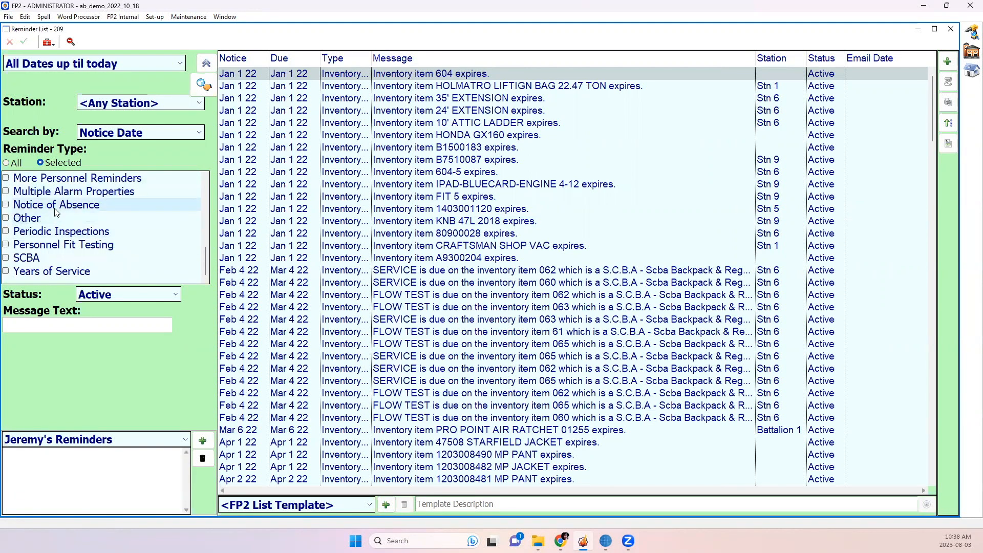
left_click(6, 231)
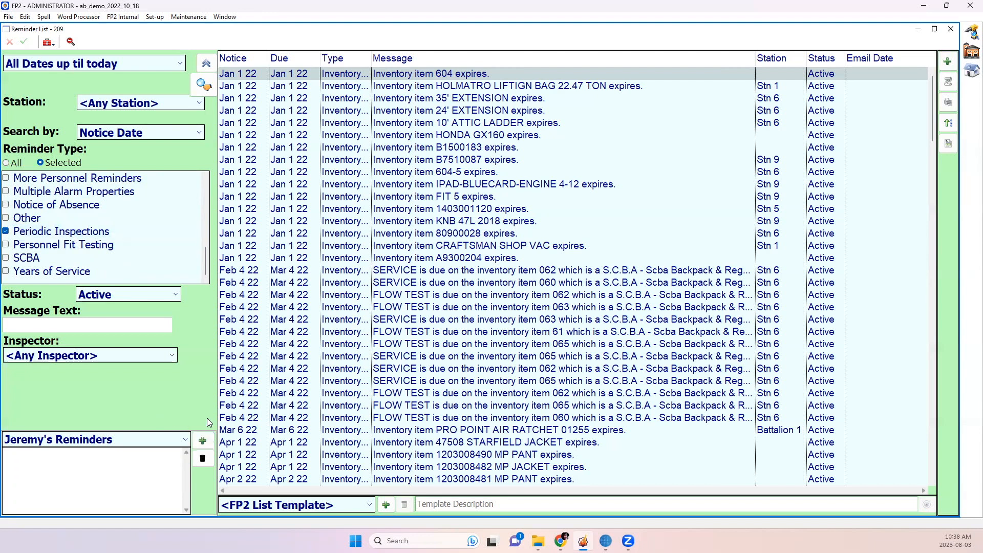
Save the search criteria as a new search named "Expiry and Inspections" and set it as the default search
left_click(202, 440)
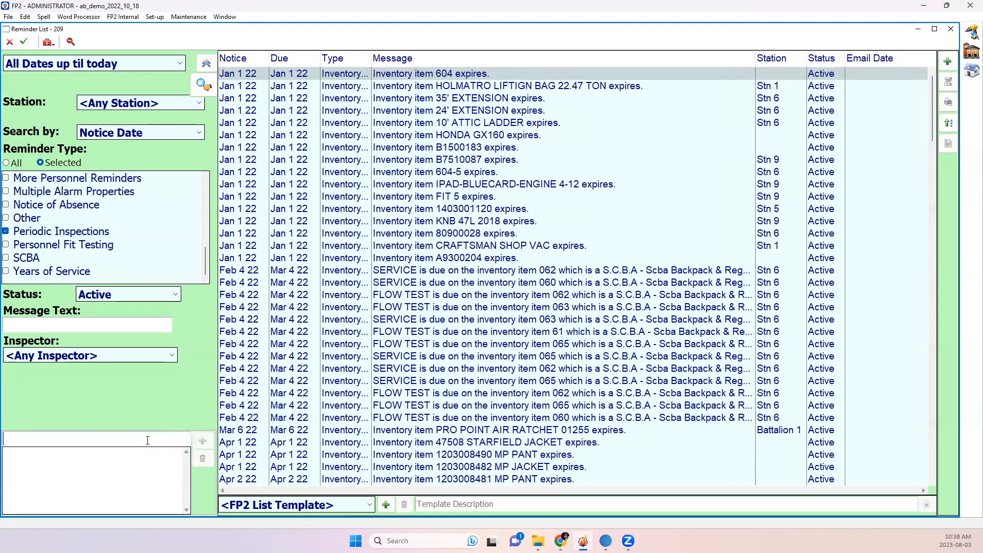
type("E")
type("xpiry and S")
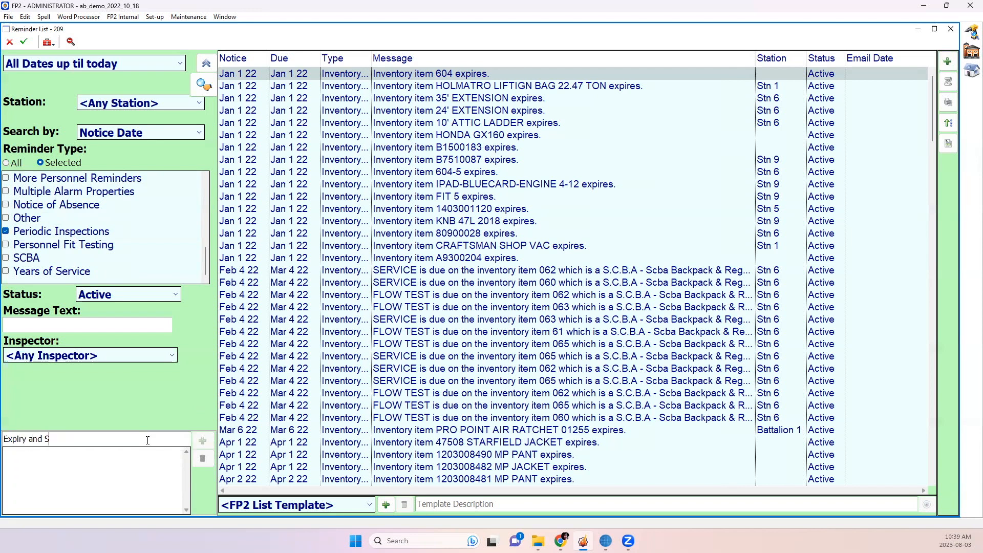
type("nspections")
key("Return")
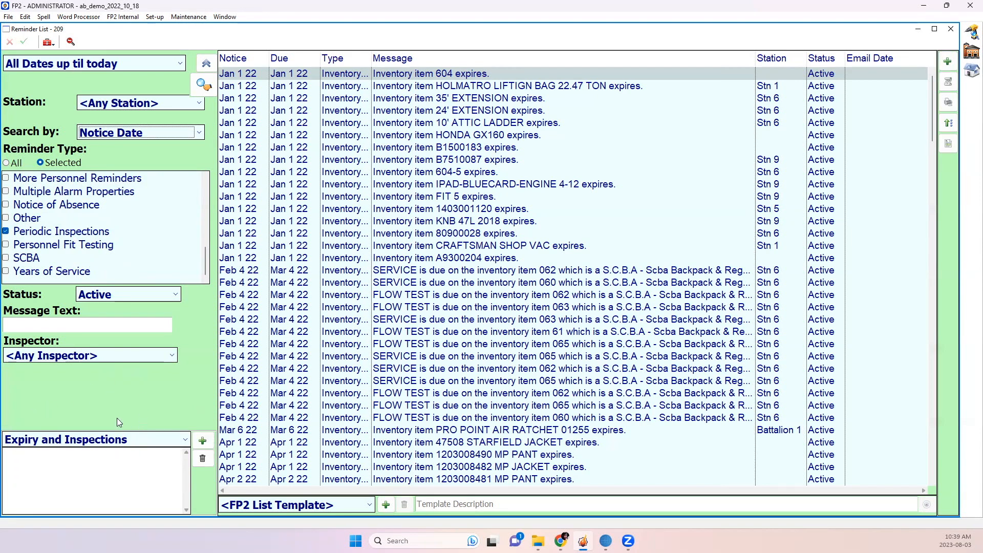
right_click(101, 397)
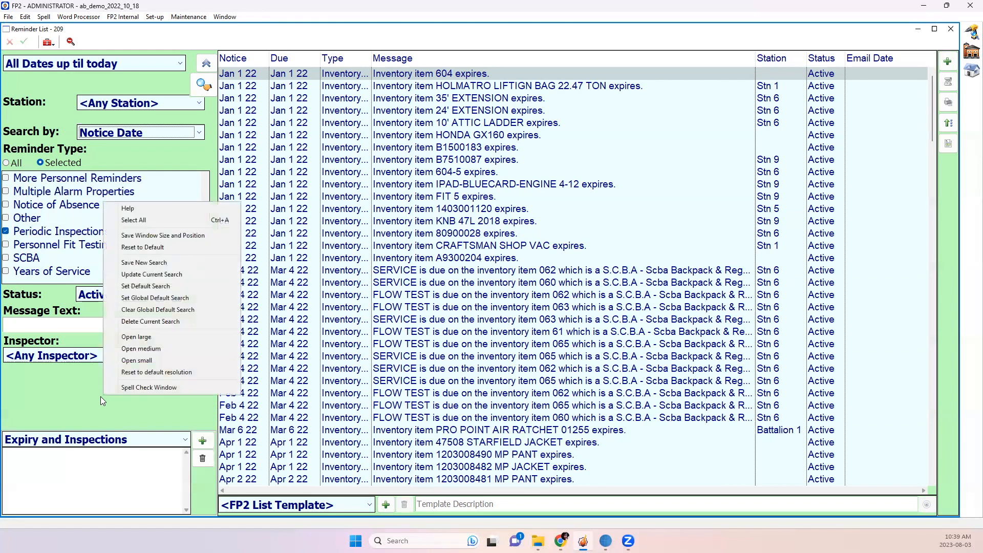
left_click(135, 287)
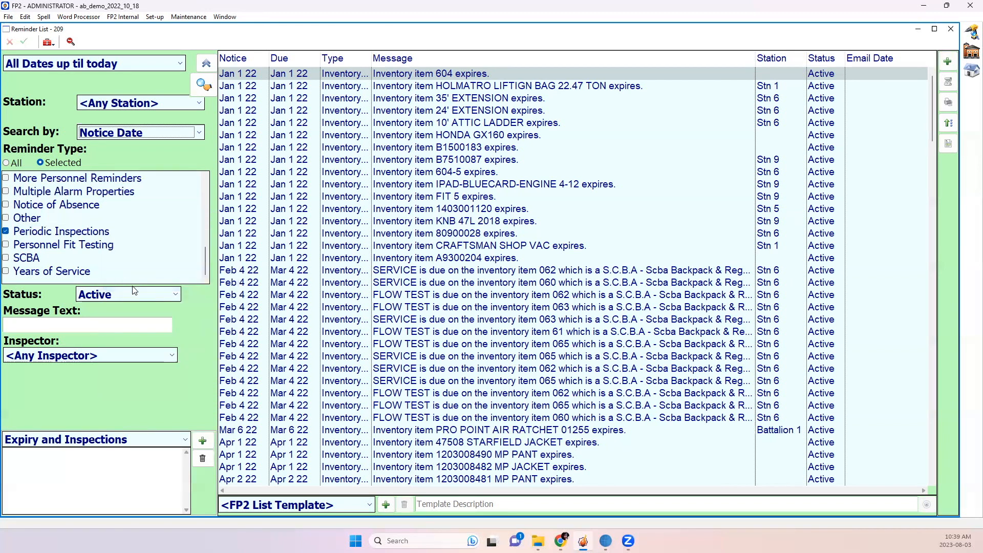
Close the reminder list, log out and log back in to the ab_demo_2022_10_18 database with the account password
left_click(951, 28)
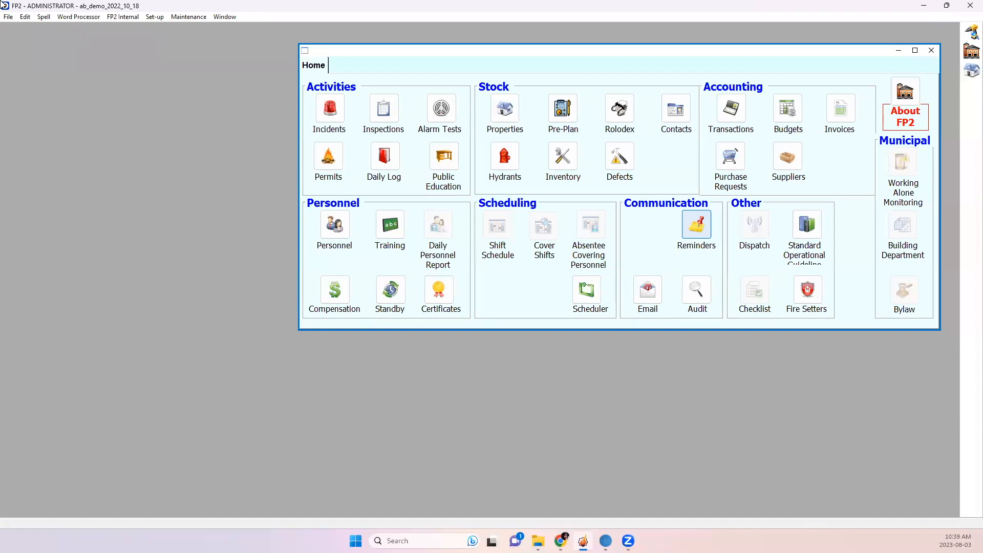
left_click(8, 17)
left_click(34, 40)
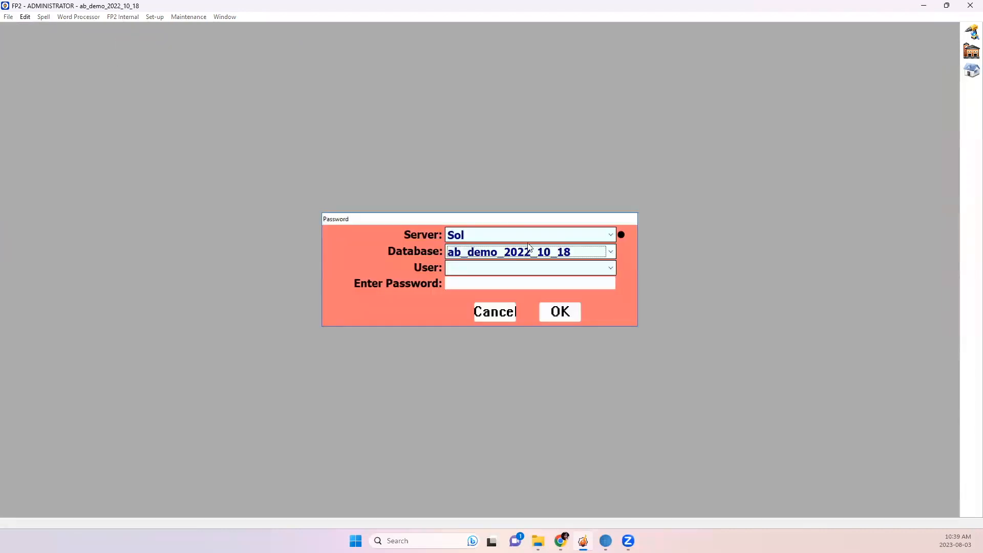
left_click(543, 280)
key("Return")
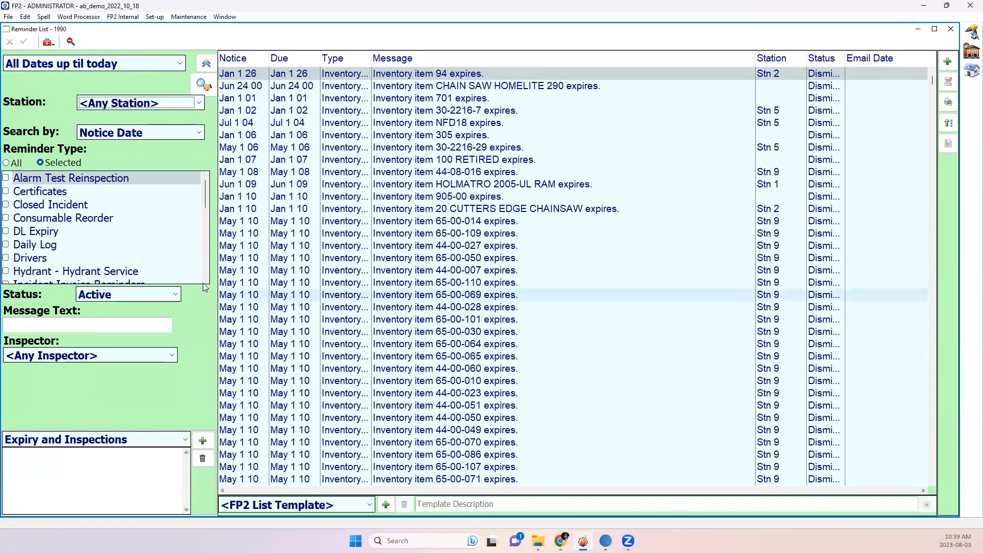
Review the reminder types selected by the Expiry and Inspections search and look through the listed reminders
scroll(79, 219, "down", 3)
left_click(80, 247)
scroll(80, 249, "down", 3)
left_click(47, 231)
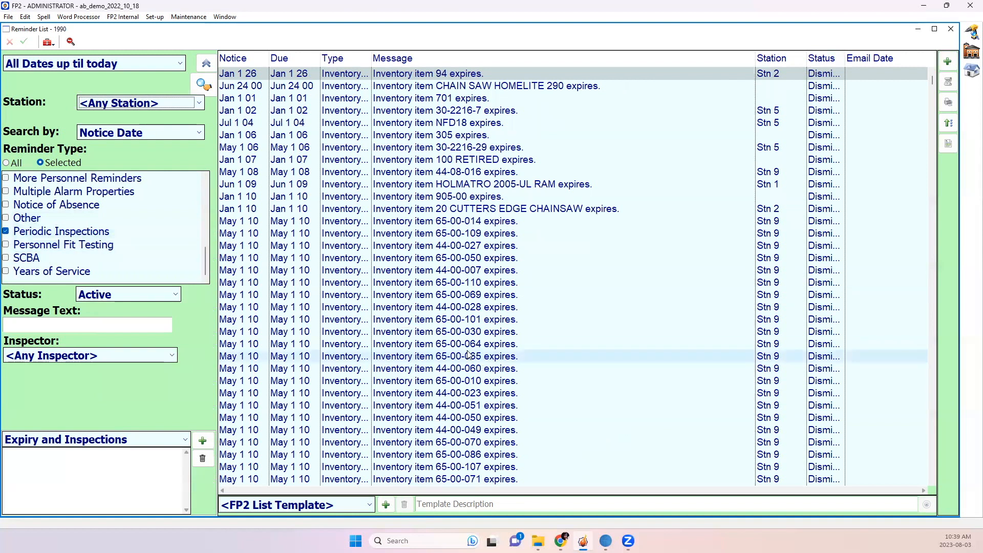
scroll(492, 358, "down", 4)
scroll(492, 360, "down", 15)
scroll(491, 359, "up", 18)
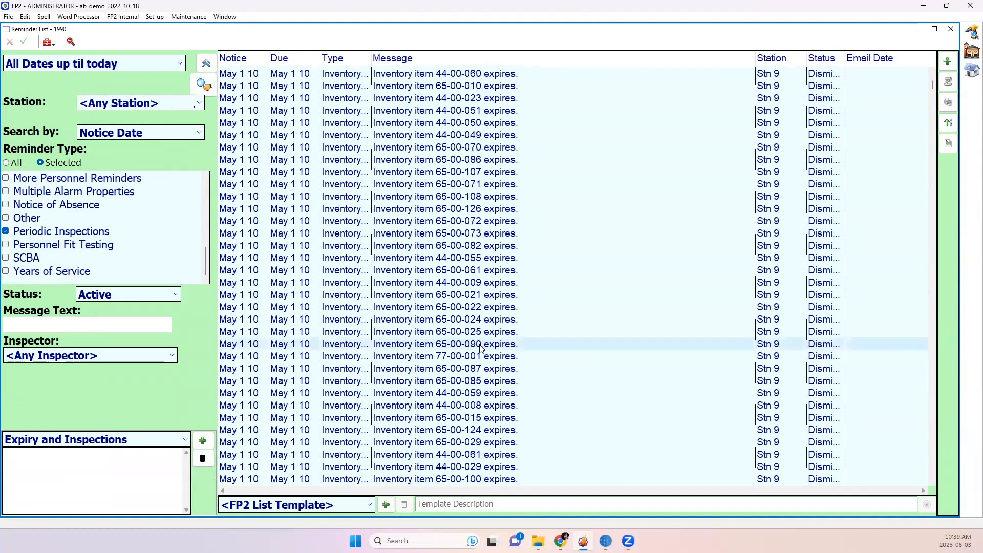
scroll(471, 321, "up", 1)
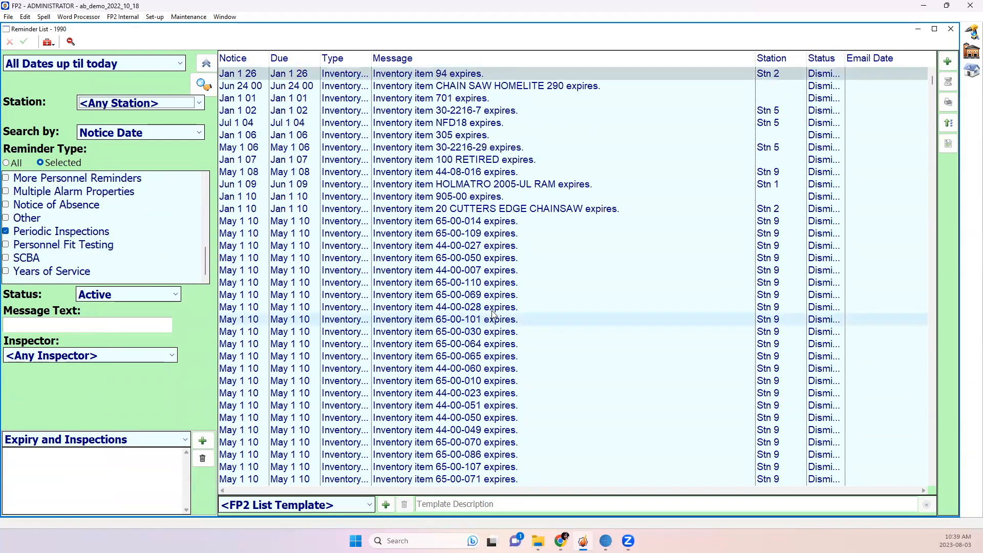
right_click(602, 64)
left_click(573, 33)
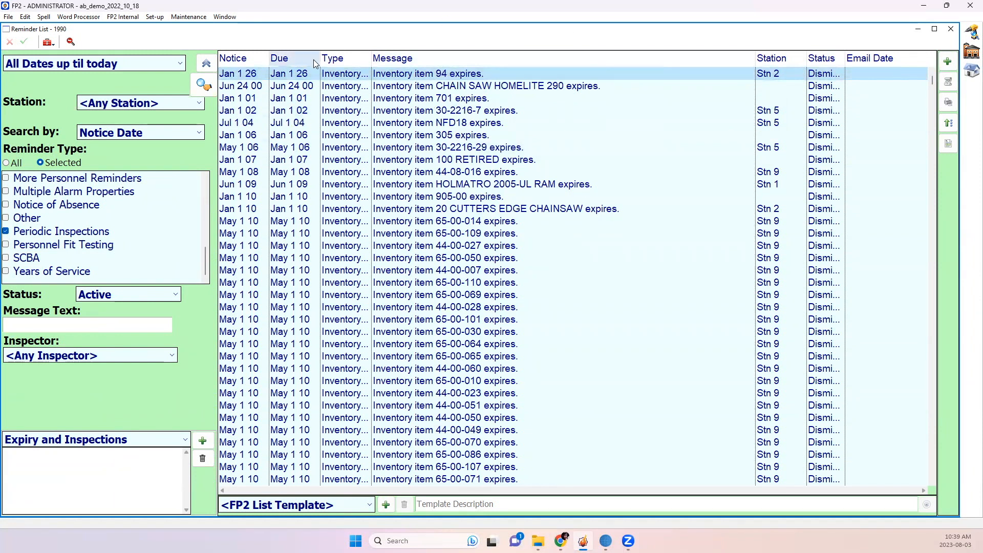
Sort the reminders by notice date, latest first, and view the general details of the TRAINING BOTTLES STEELE inventory item
left_click(251, 59)
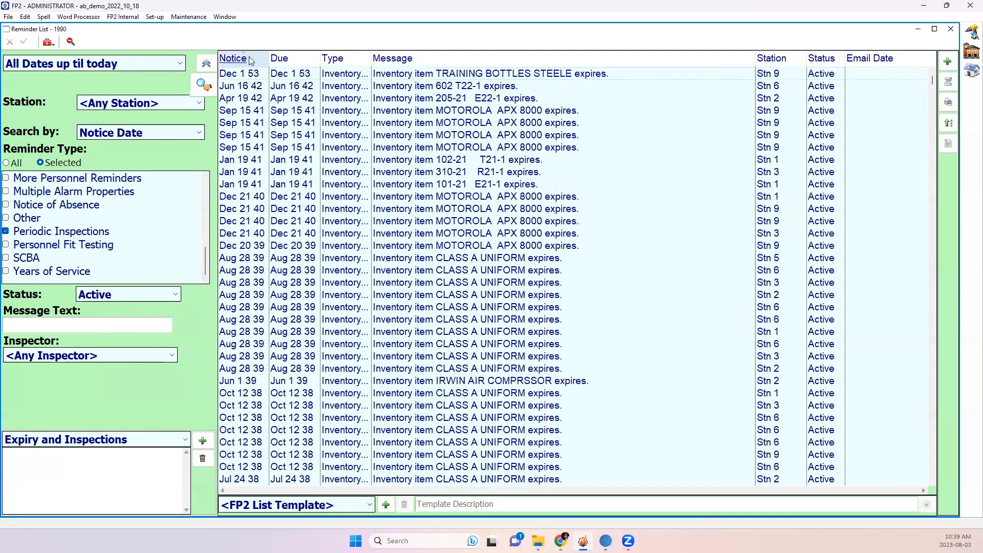
left_click(250, 75)
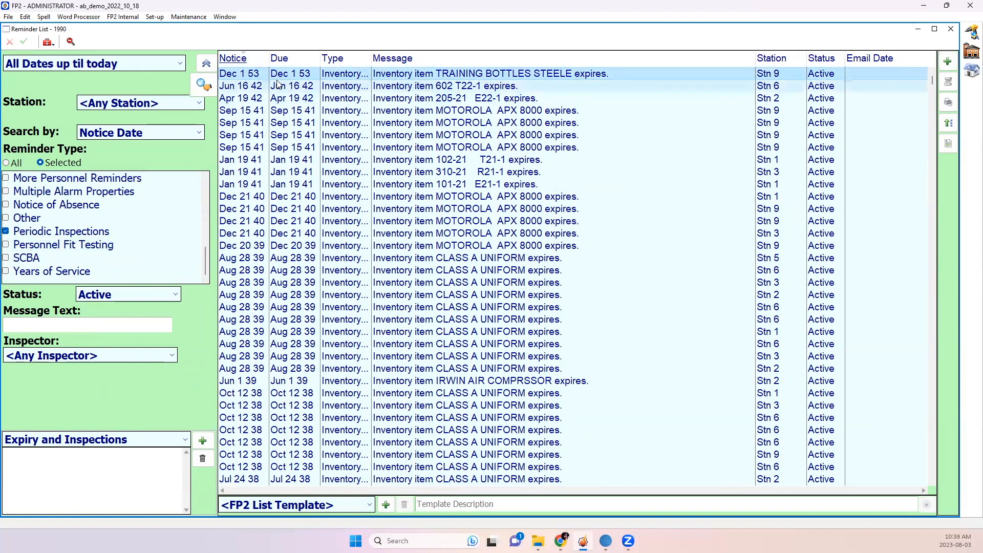
double_click(280, 76)
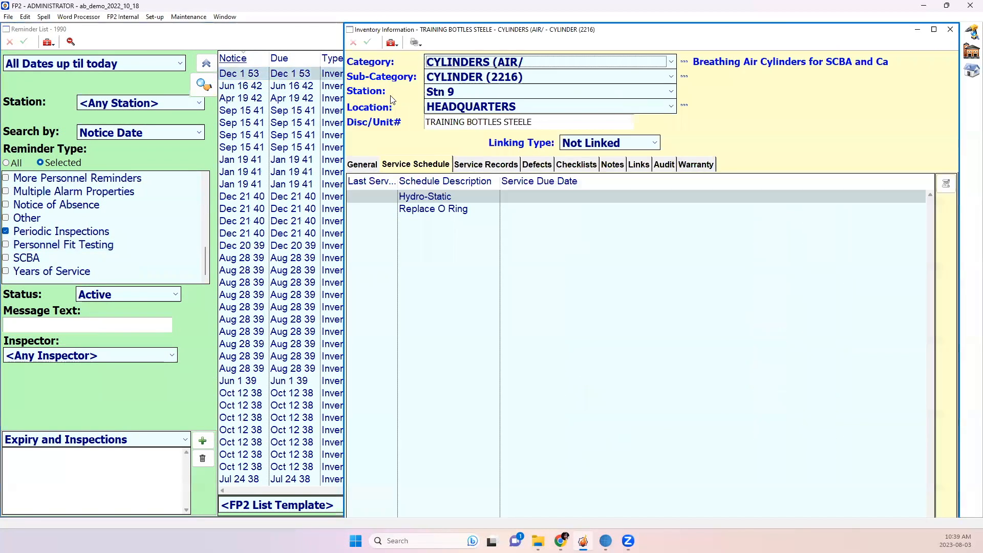
left_click(371, 166)
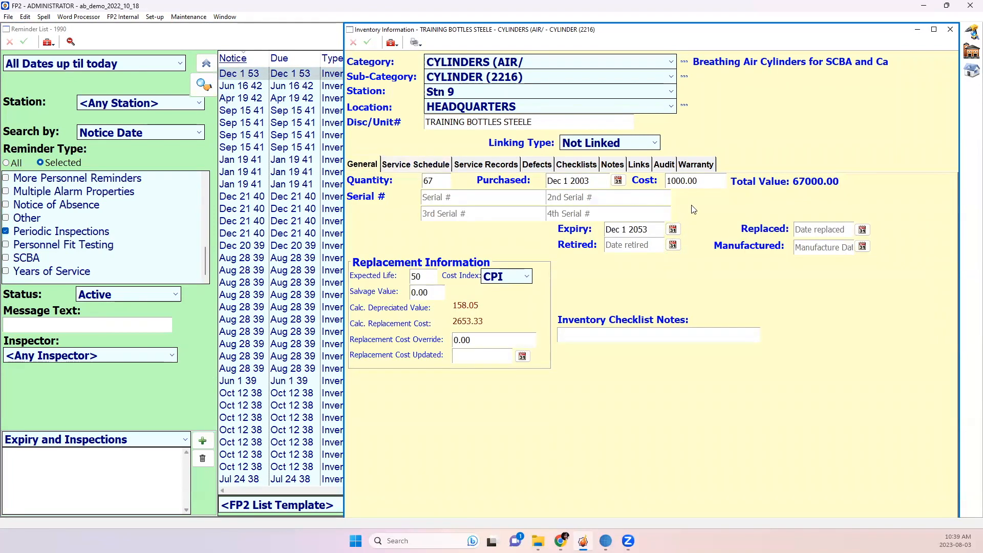
left_click(950, 29)
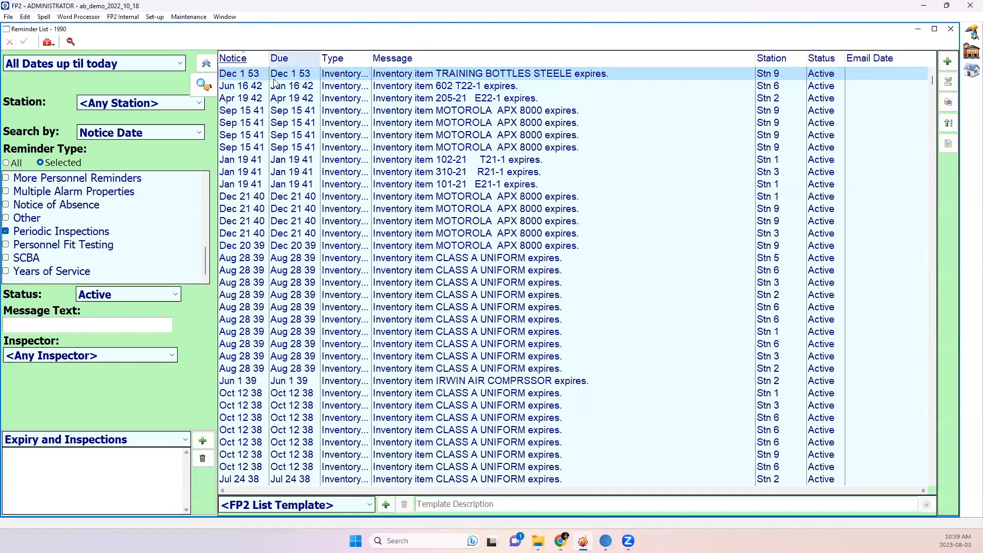
Select the block of oldest reminders at the end of the list, apply a list command to them and close the list
left_click_drag(935, 84, 931, 483)
left_click_drag(248, 479, 289, 87)
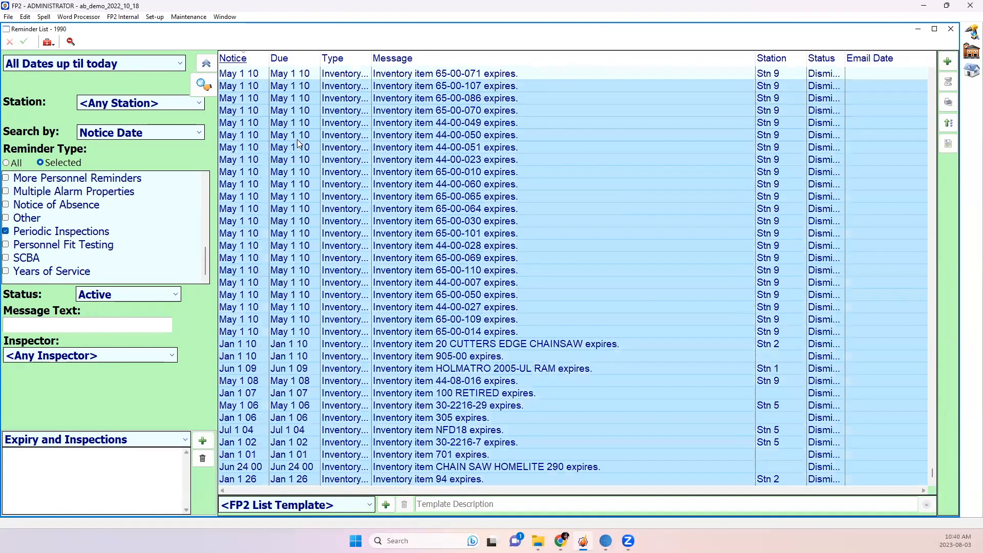
right_click(297, 138)
left_click(328, 204)
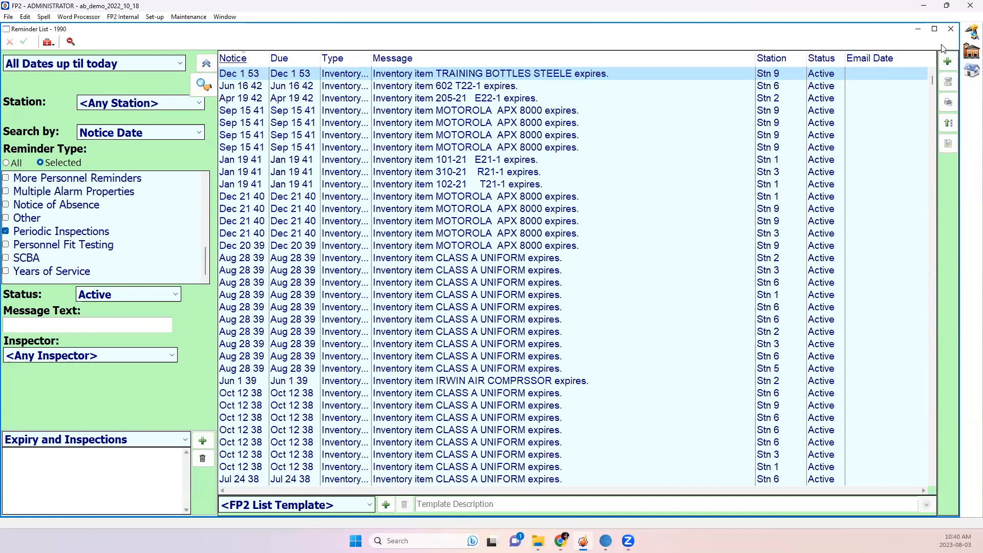
left_click(950, 30)
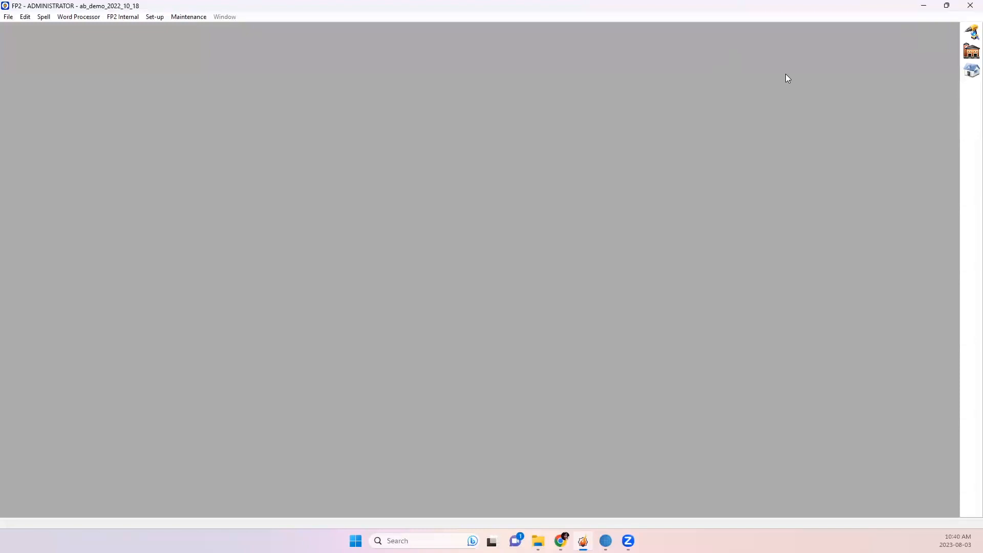
Open the personnel list from the home window and view the employment details of the first listed member
left_click(971, 51)
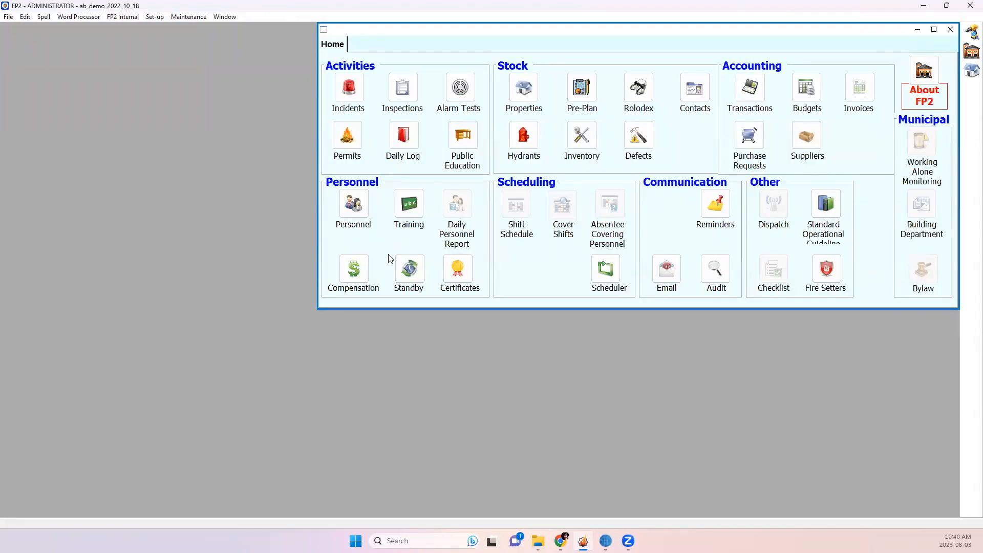
left_click(359, 215)
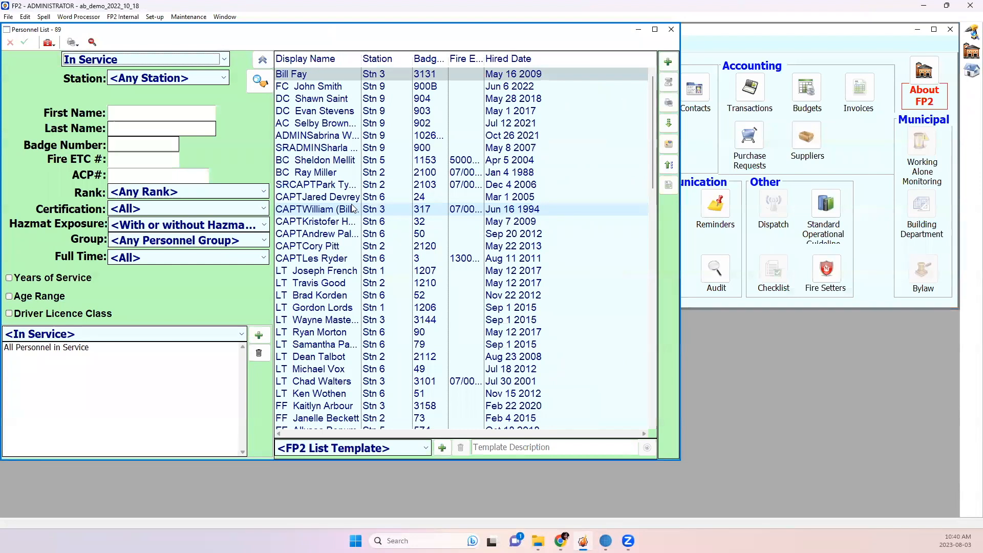
left_click(315, 77)
double_click(314, 75)
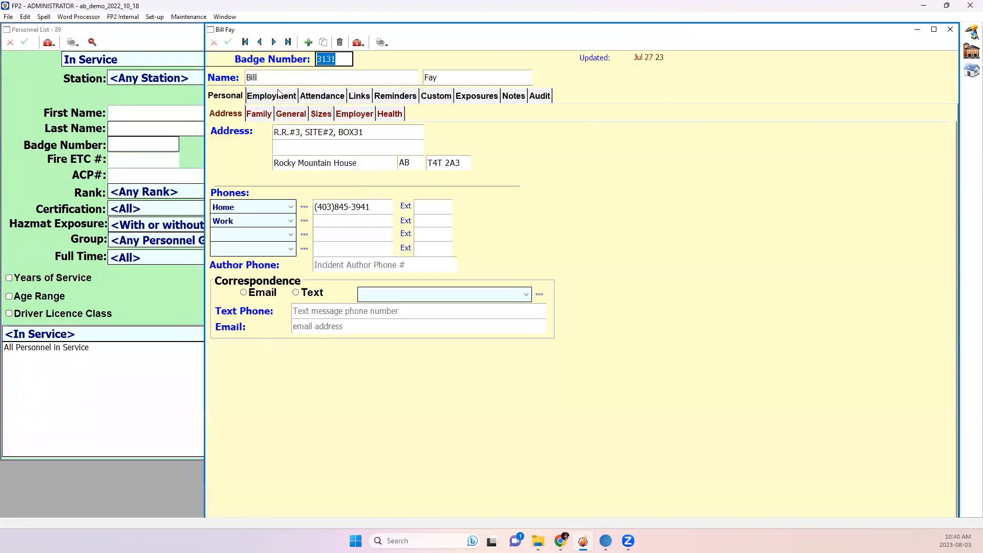
left_click(280, 98)
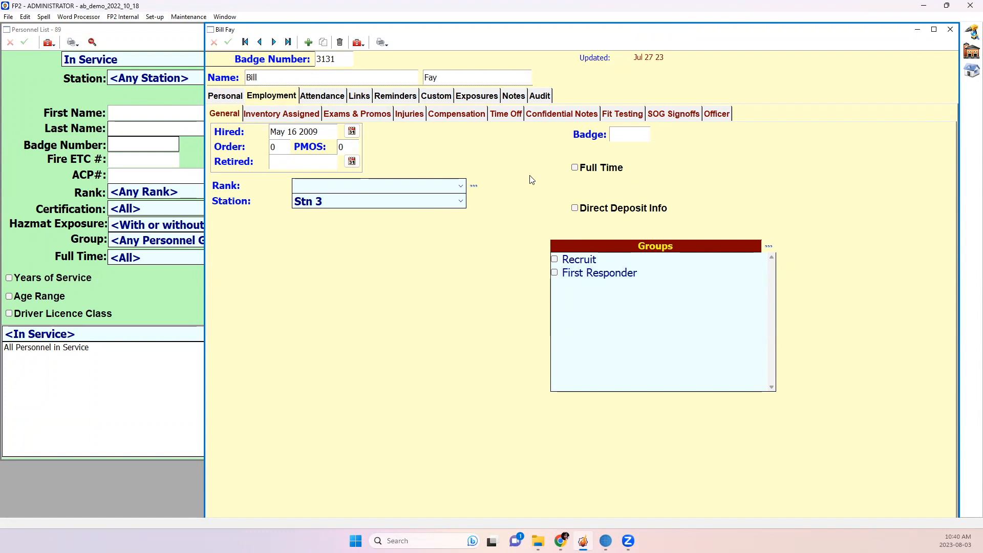
Add a personnel group named Service Crew with order 30, assign the open member to it and save the record
left_click(770, 248)
left_click(947, 61)
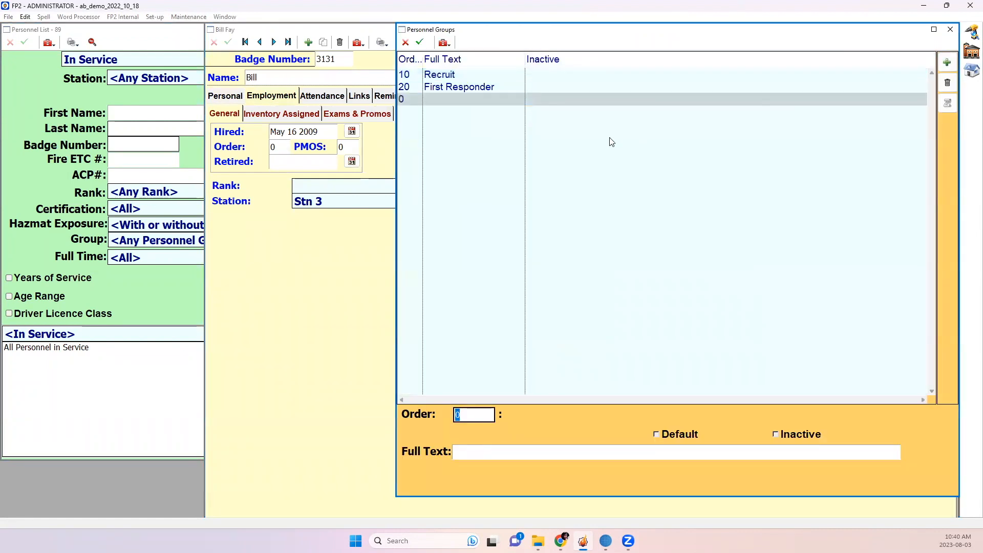
type("30")
key("Tab")
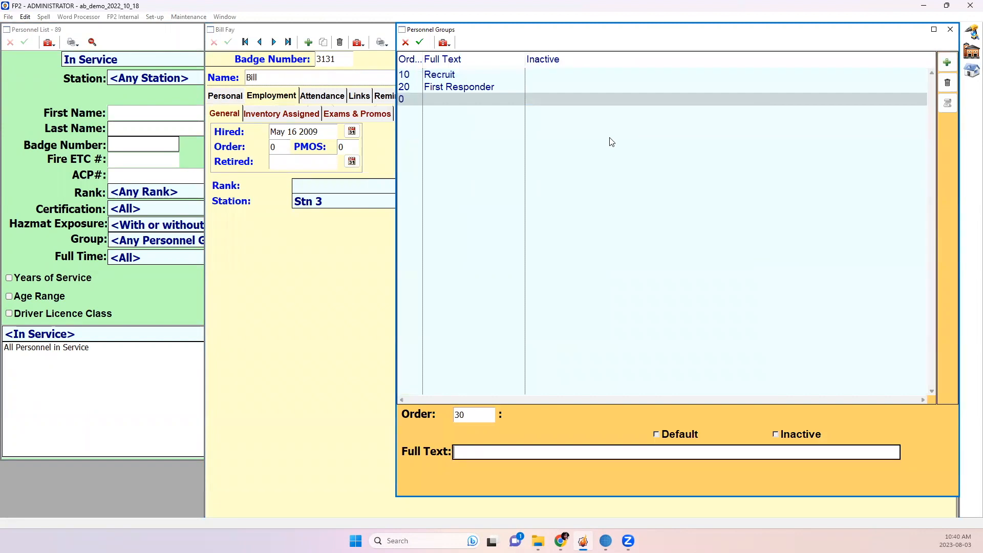
type("A")
key("BackSpace")
left_click(419, 42)
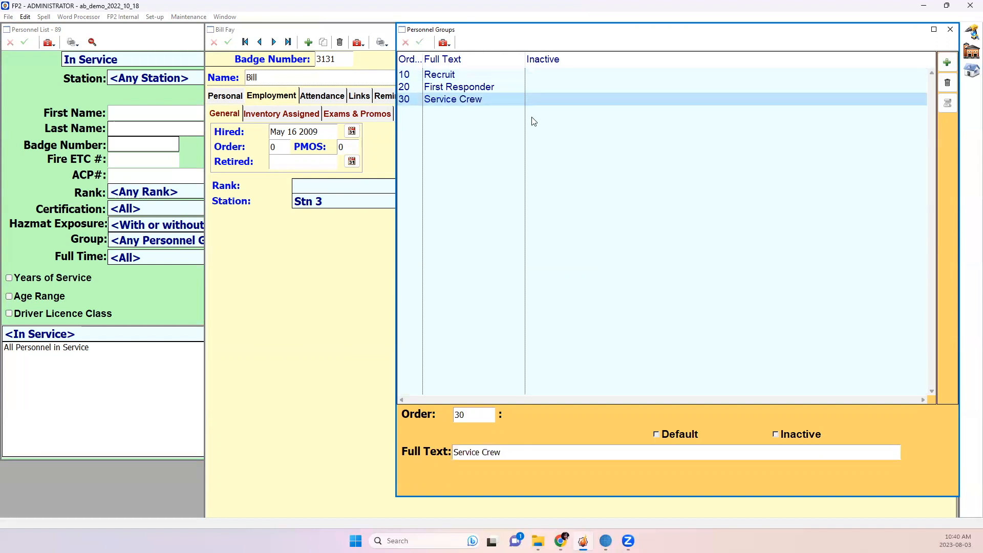
left_click(950, 30)
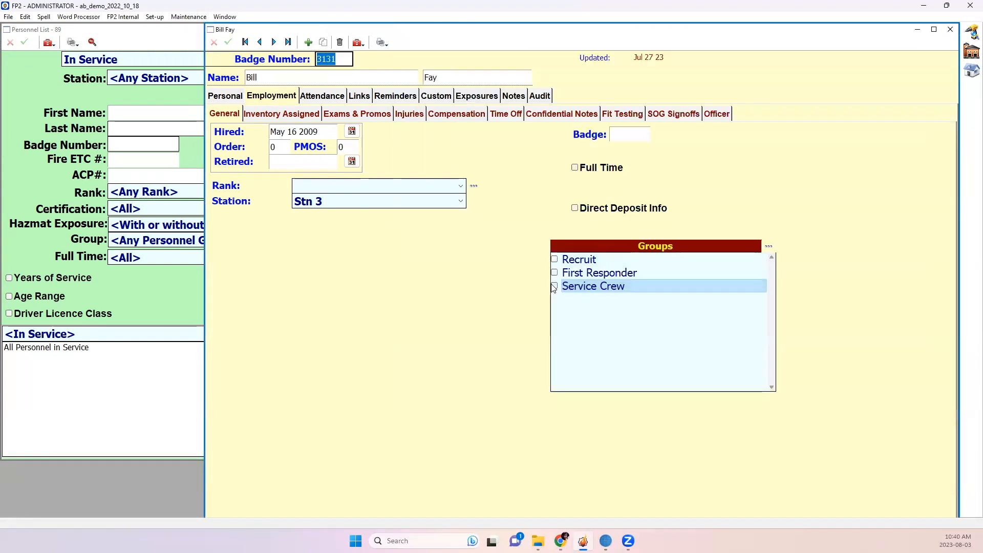
left_click(228, 43)
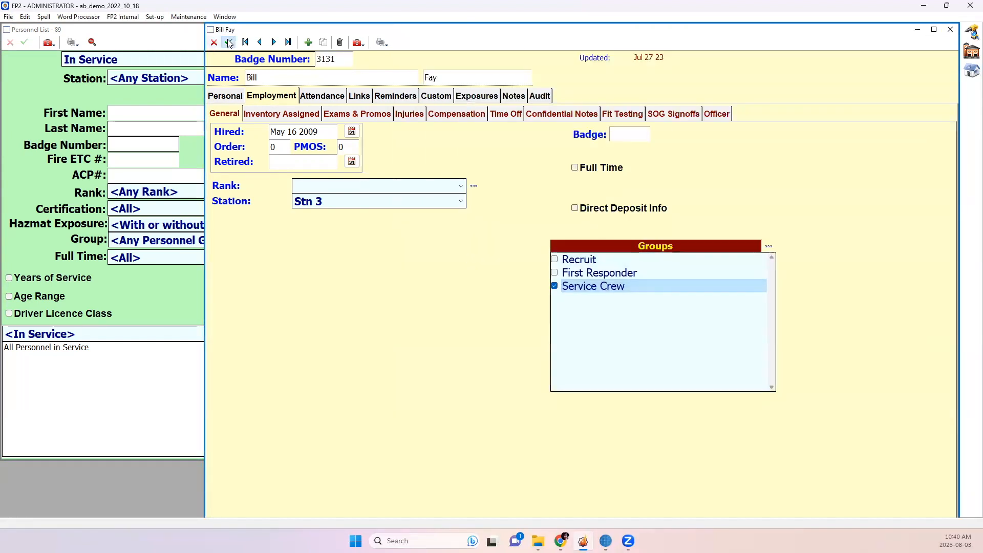
Assign the next member in the personnel list to the Service Crew group, save the record and close it
left_click(274, 43)
left_click(555, 286)
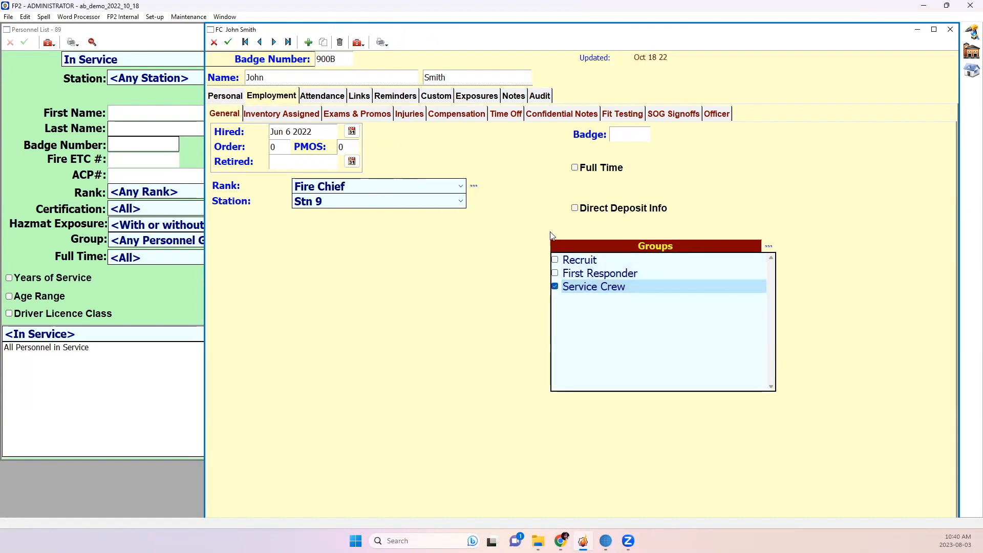
left_click(228, 43)
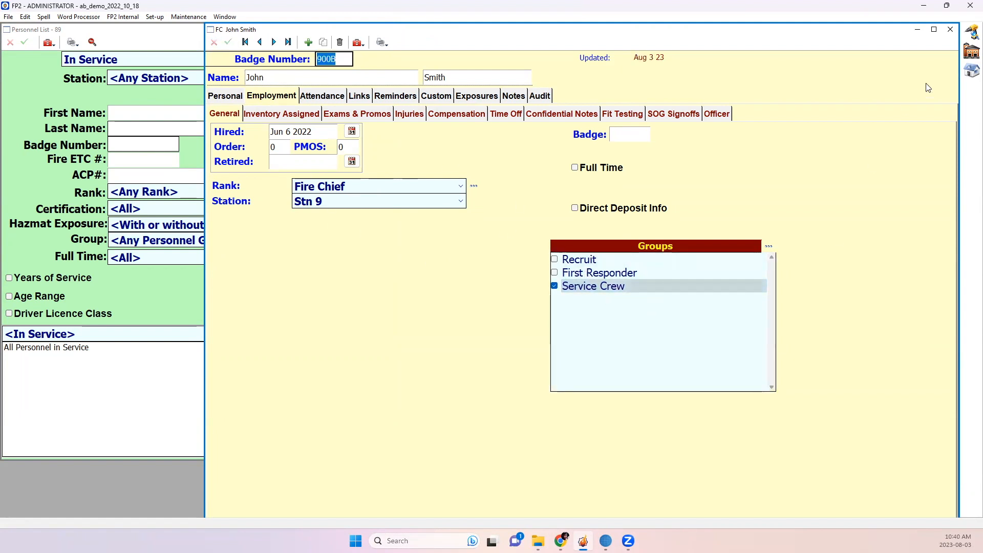
left_click(950, 31)
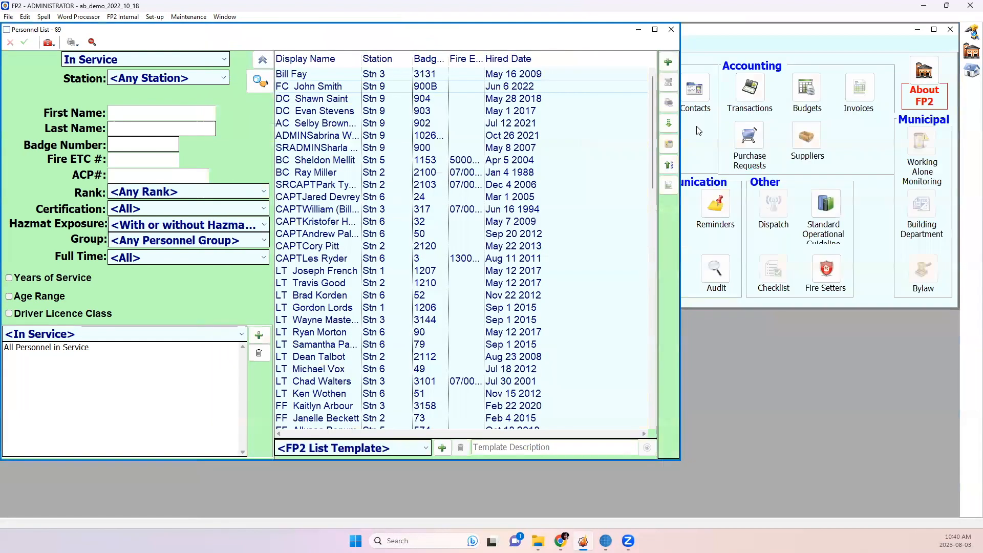
Open the email templates from the home window and start a new template named Service Group
left_click(699, 154)
left_click(666, 269)
left_click(54, 60)
left_click(589, 80)
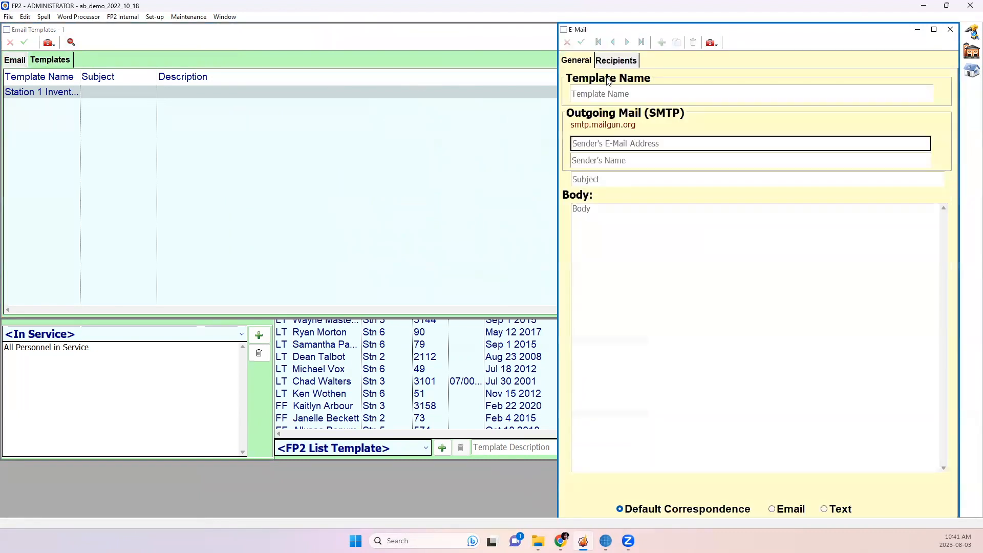
left_click(618, 95)
type("Ser")
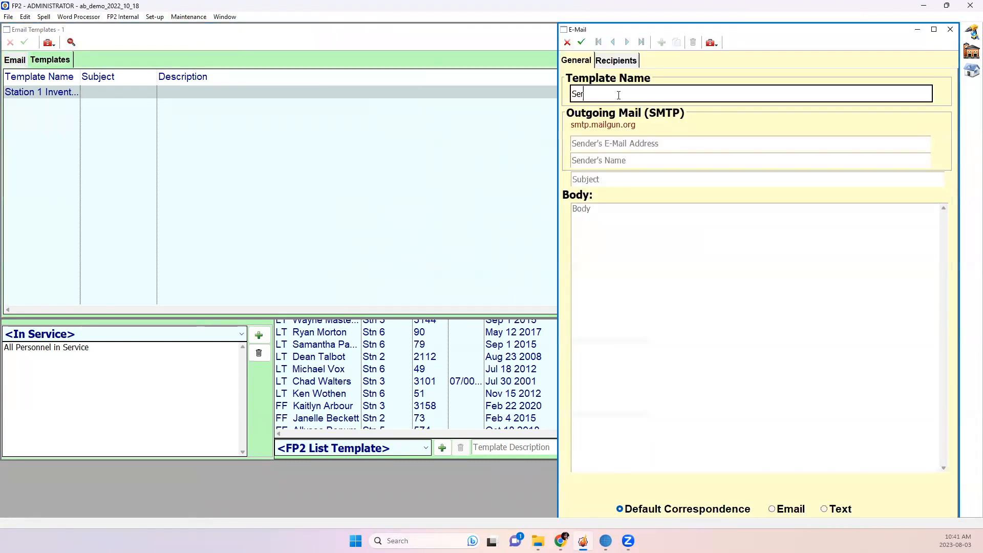
type("vice Grioup")
Add all personnel from the Service Crew personnel group as a To recipient of the template and save it
left_click(626, 66)
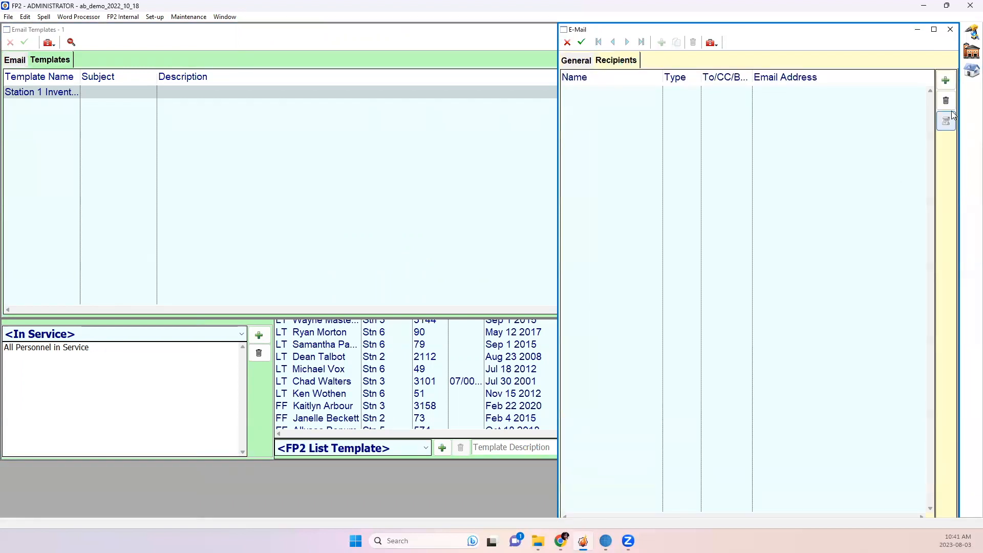
left_click(946, 81)
left_click(695, 479)
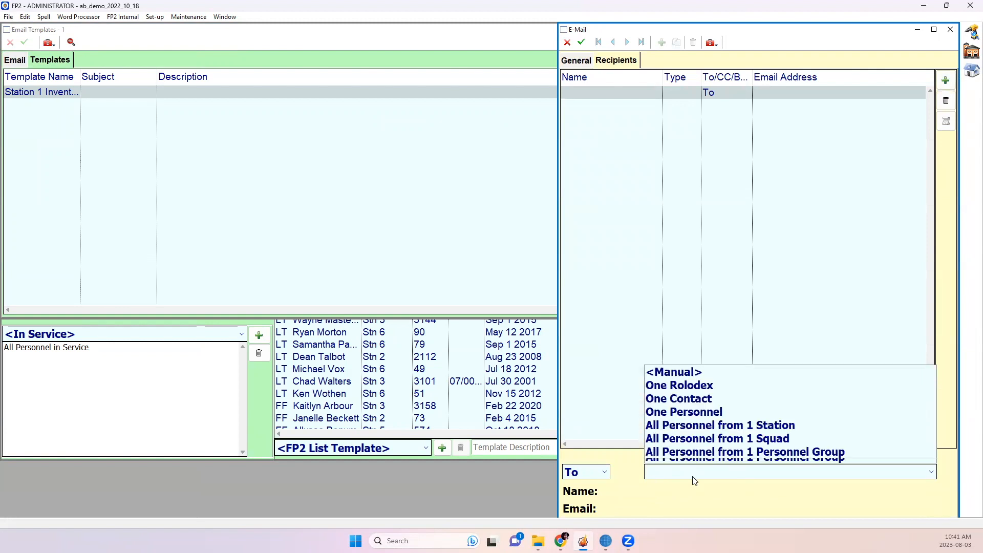
left_click(696, 443)
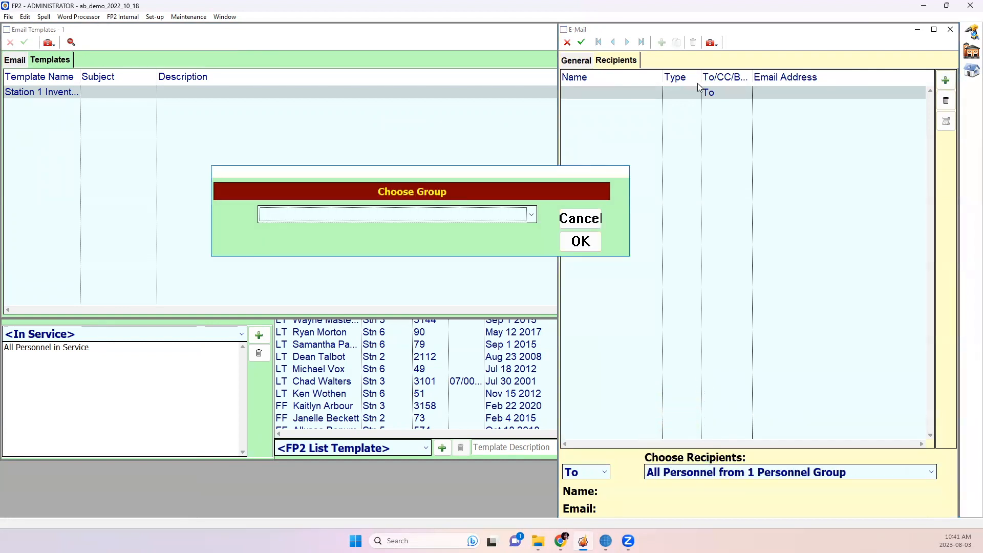
left_click(417, 220)
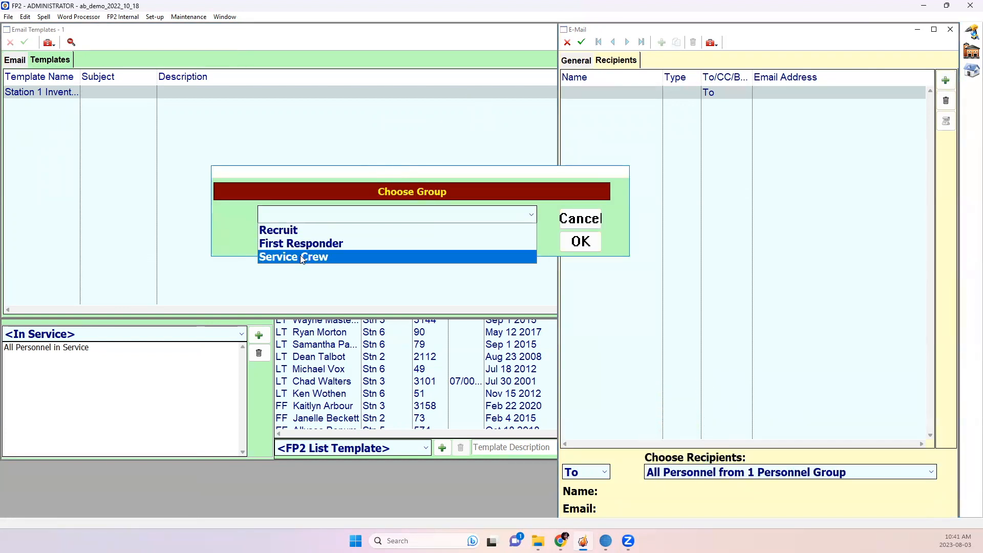
left_click(354, 257)
left_click(568, 247)
left_click_drag(671, 28, 486, 27)
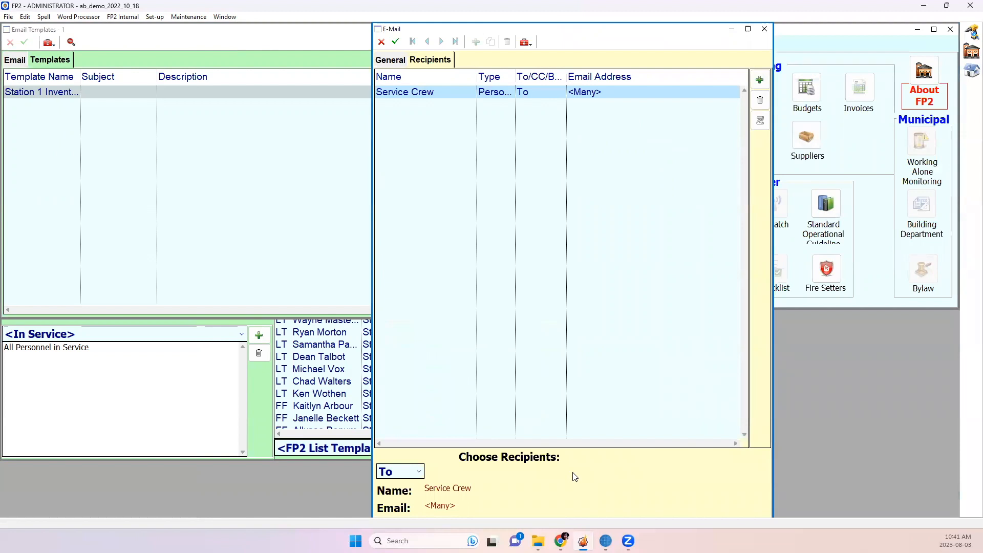
left_click(395, 42)
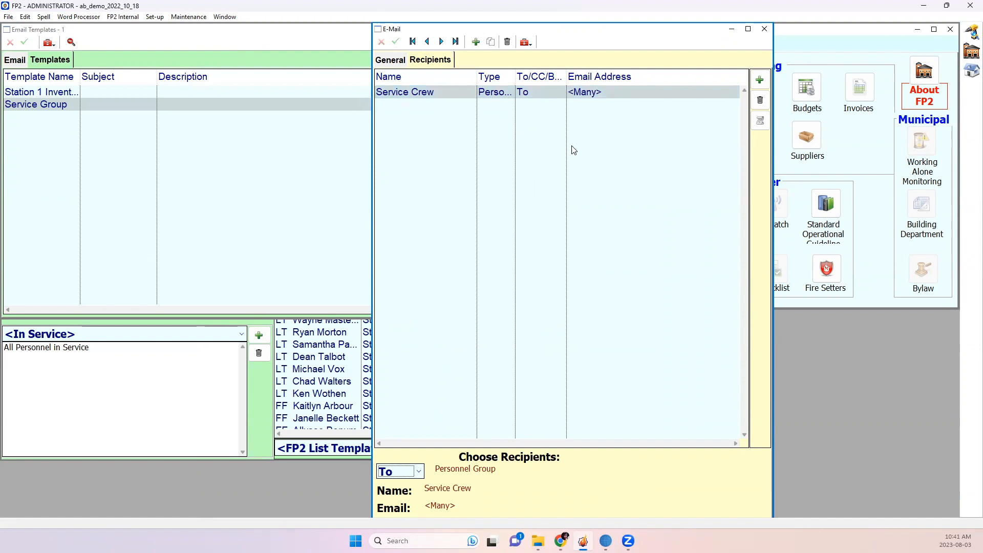
Remove the Service Crew recipient from the Service Group template
left_click(603, 96)
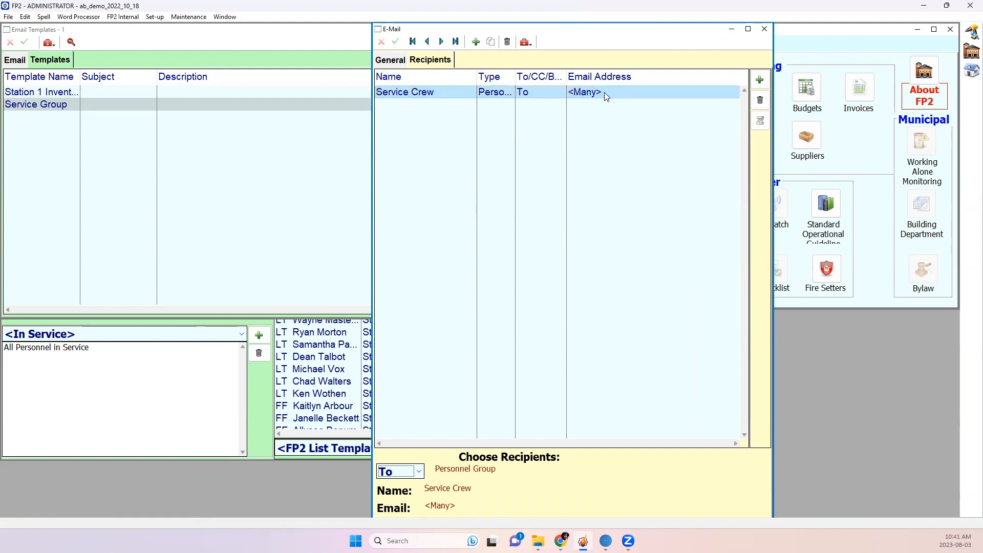
left_click(762, 105)
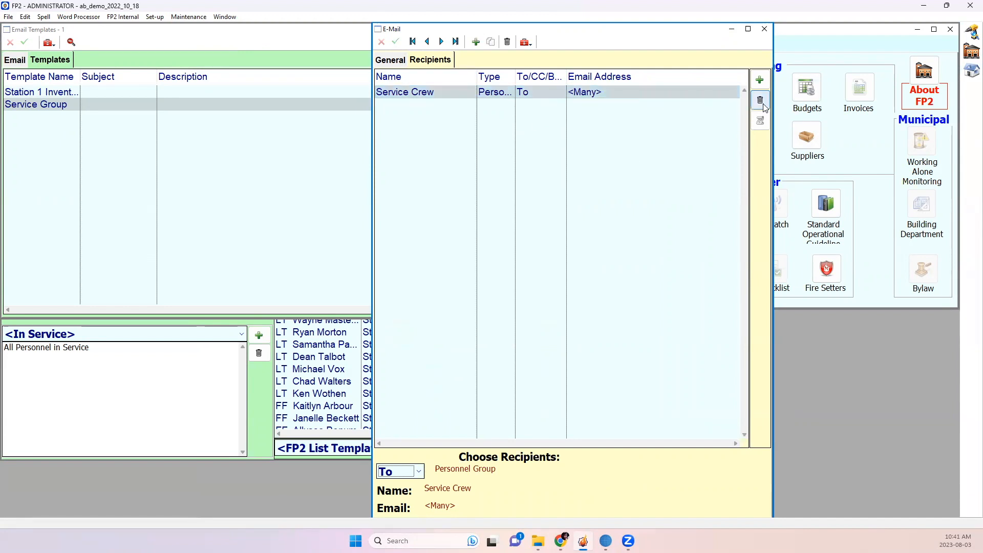
left_click(762, 102)
left_click(505, 310)
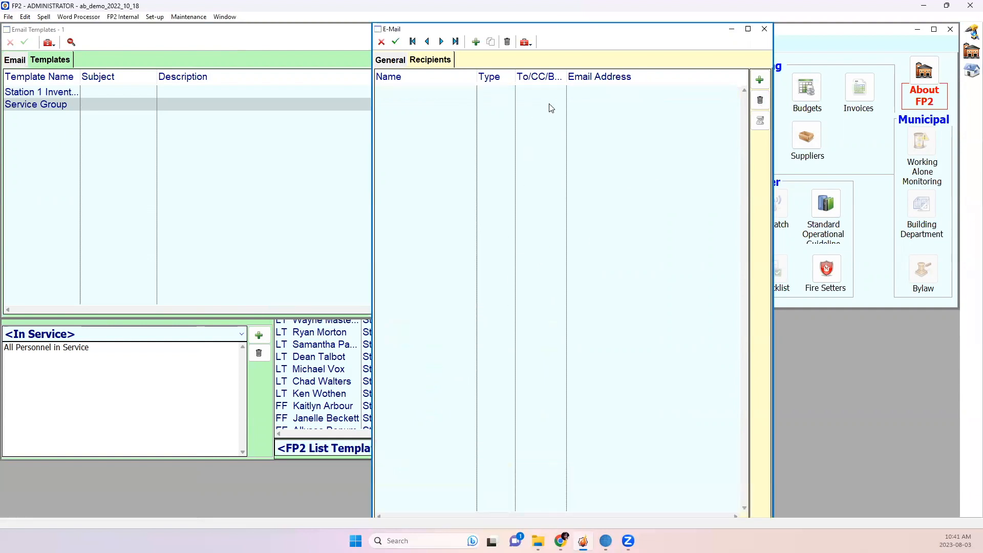
left_click(761, 80)
left_click(546, 472)
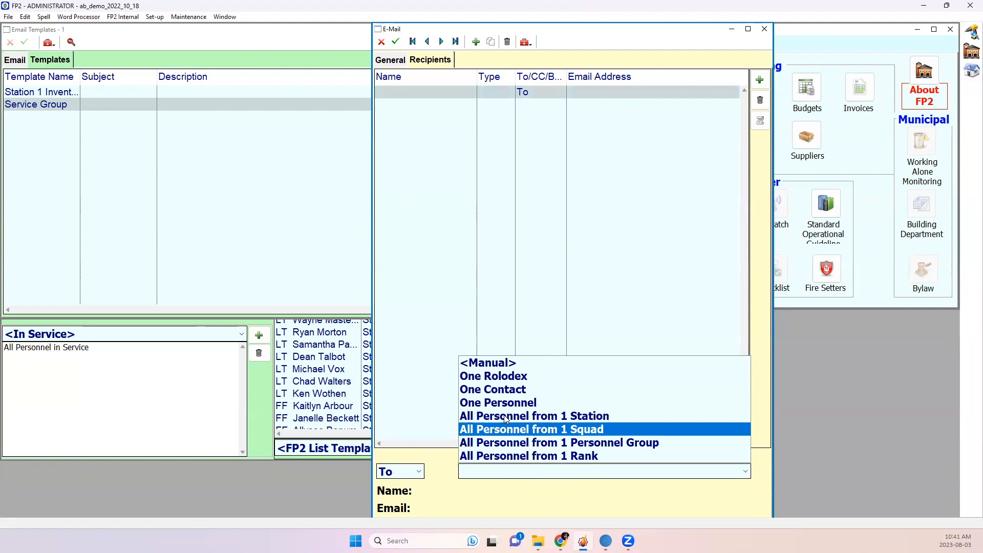
left_click(512, 400)
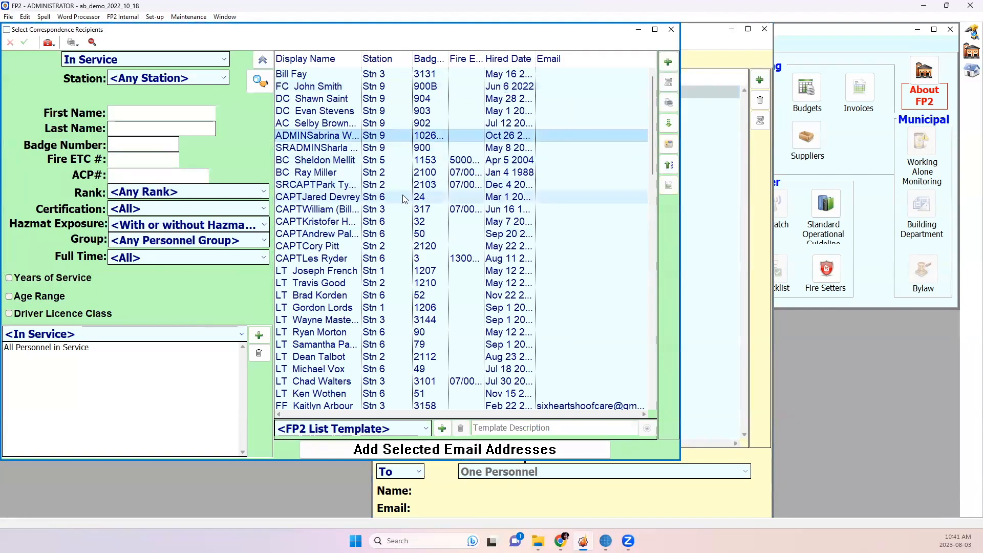
scroll(482, 185, "down", 10)
left_click(517, 295, "ctrl")
left_click(512, 356, "ctrl")
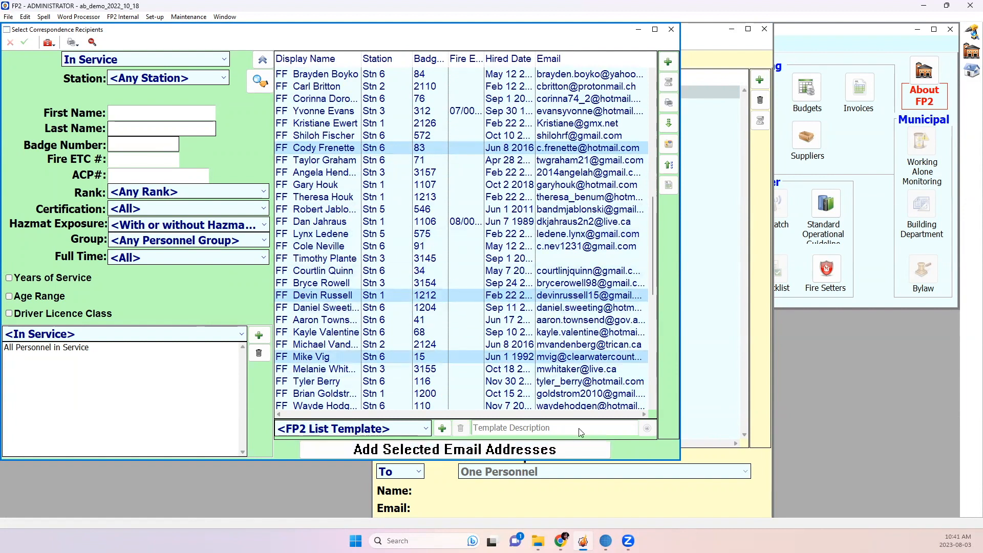
left_click(671, 30)
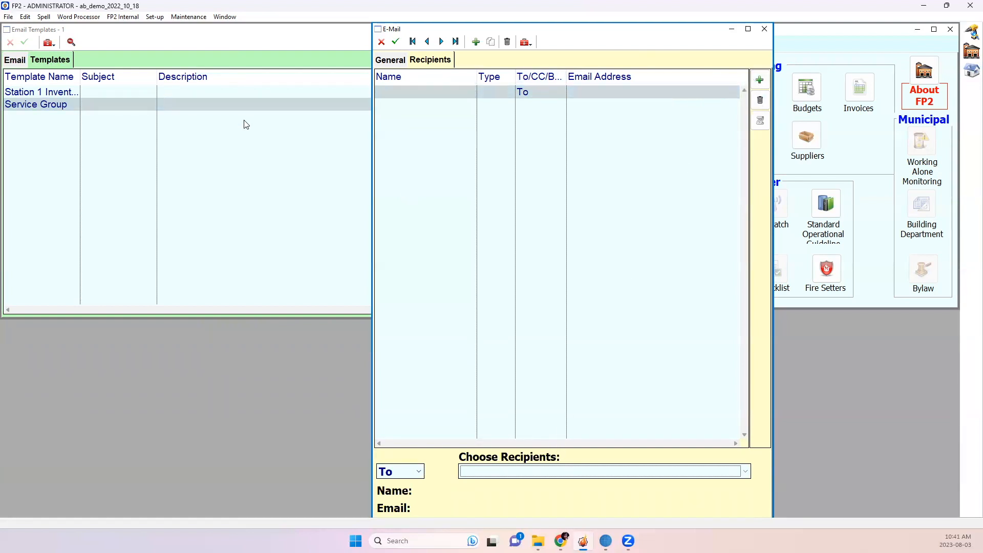
left_click(757, 116)
left_click(507, 300)
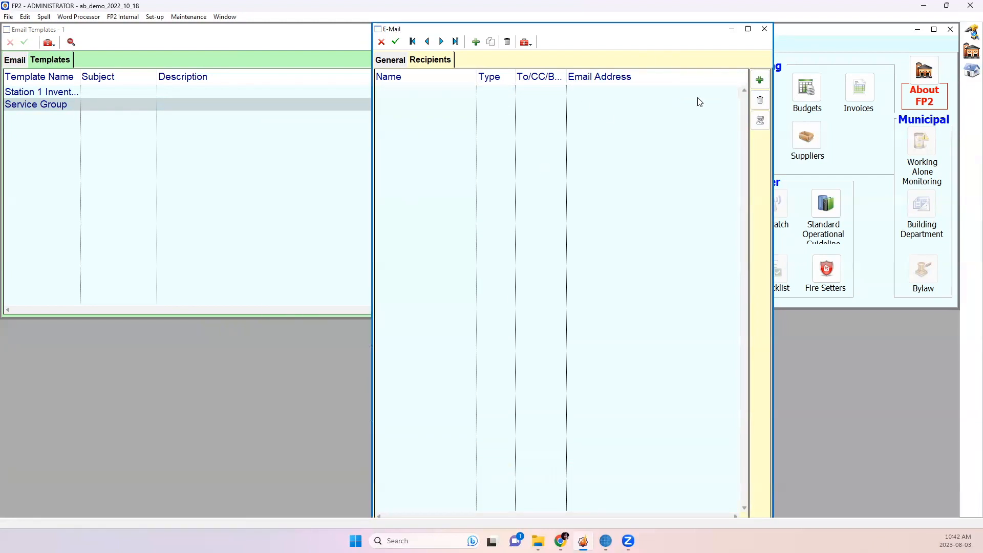
Add the first listed firefighter from Stn 5 as a One Personnel recipient of the Service Group template
left_click(761, 80)
left_click(563, 475)
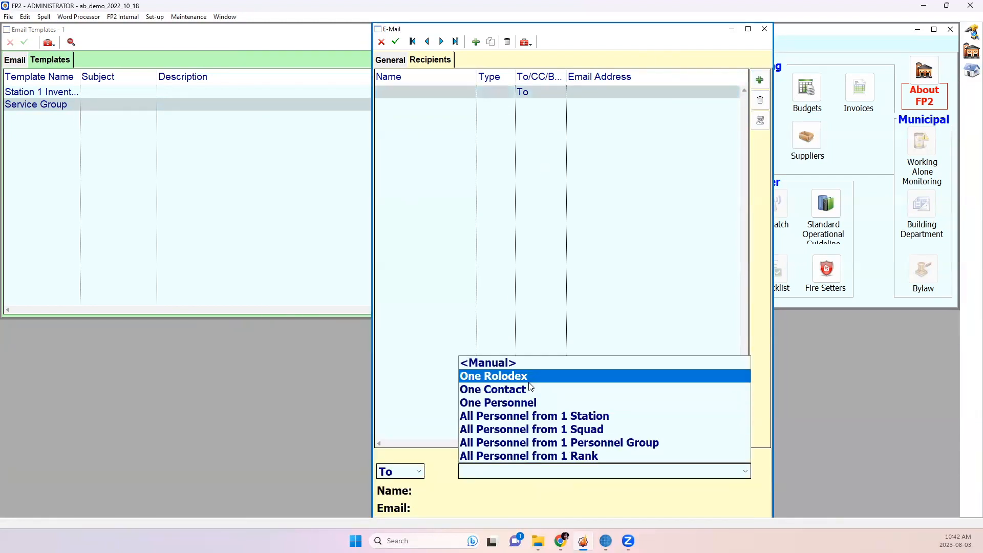
left_click(532, 403)
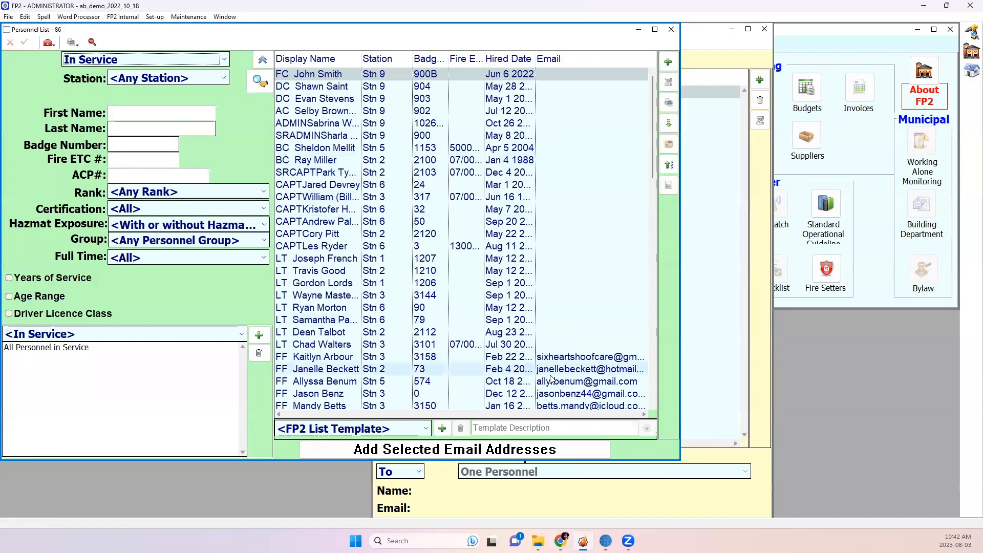
left_click(551, 380)
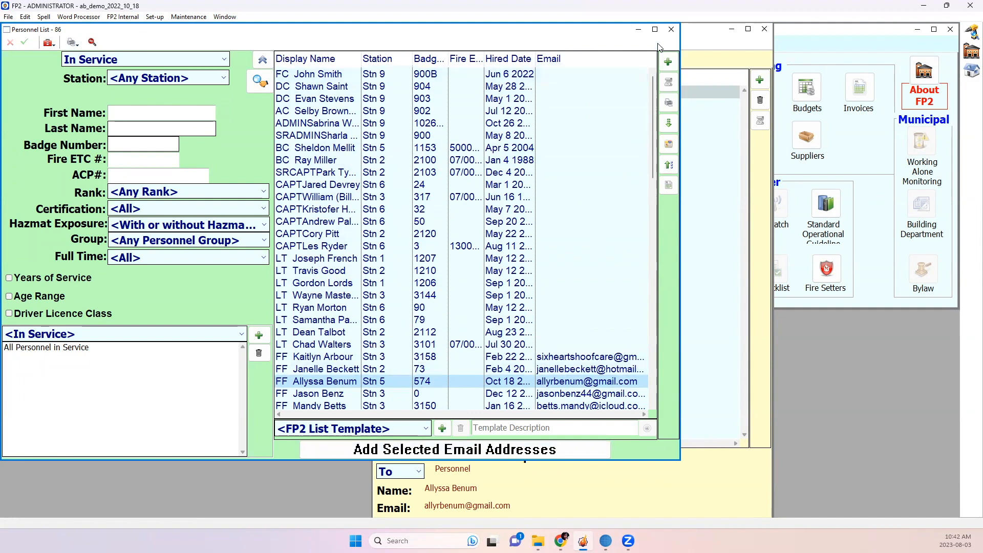
left_click(671, 30)
Add the Stn 6 firefighter hired Jun 1 1992 as a second One Personnel recipient of the template
left_click(759, 80)
left_click(565, 475)
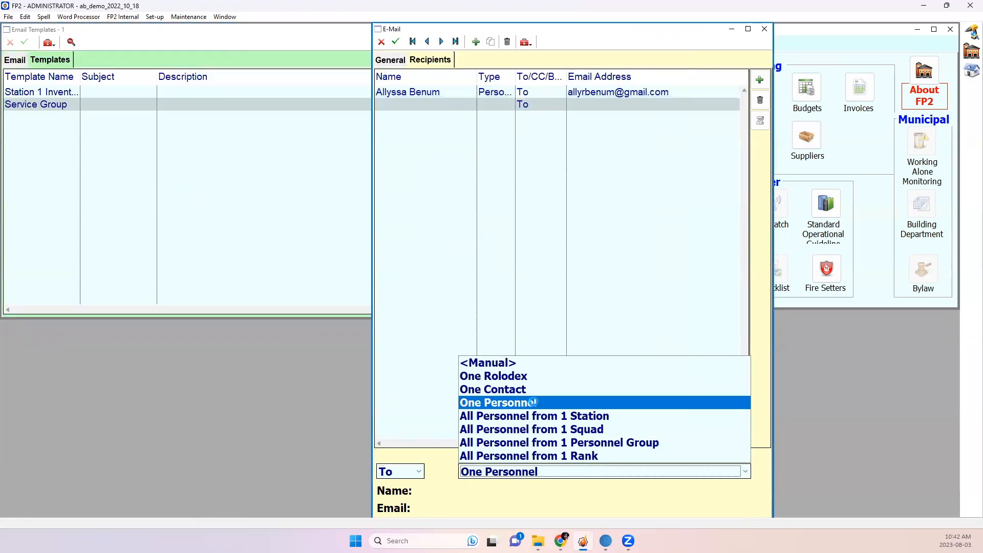
left_click(532, 402)
scroll(509, 314, "down", 10)
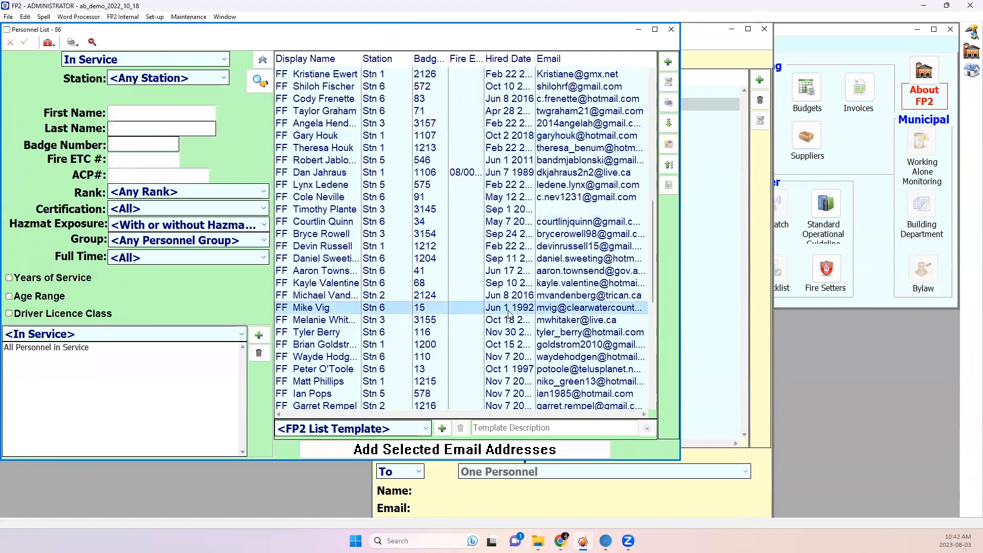
left_click(532, 444)
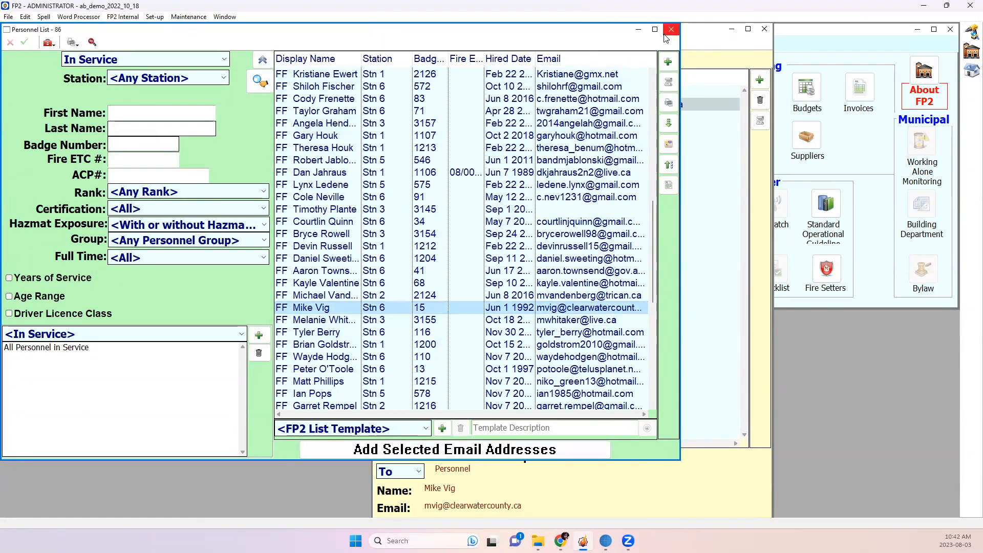
left_click(665, 35)
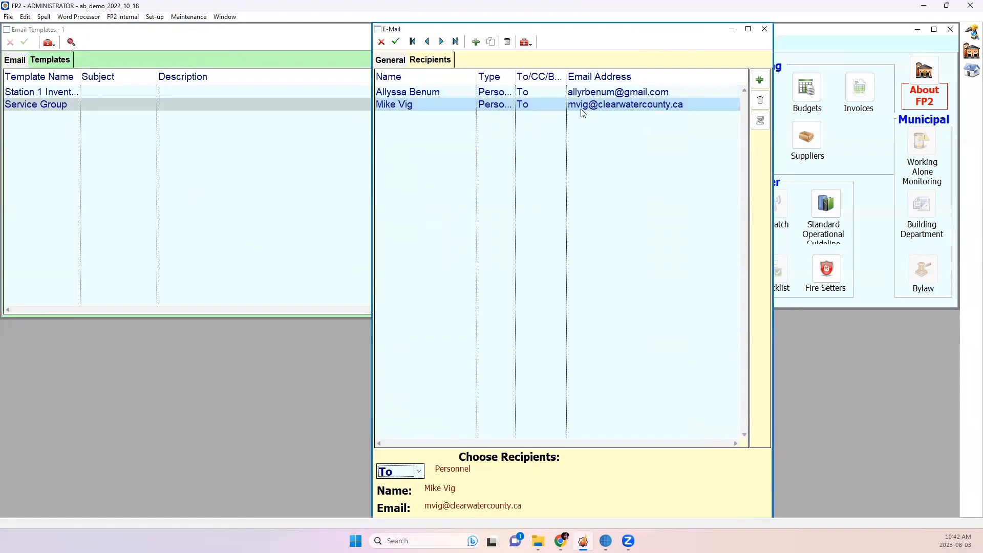
Save the Service Group email template with its individual recipients and close it
left_click(393, 61)
left_click(429, 61)
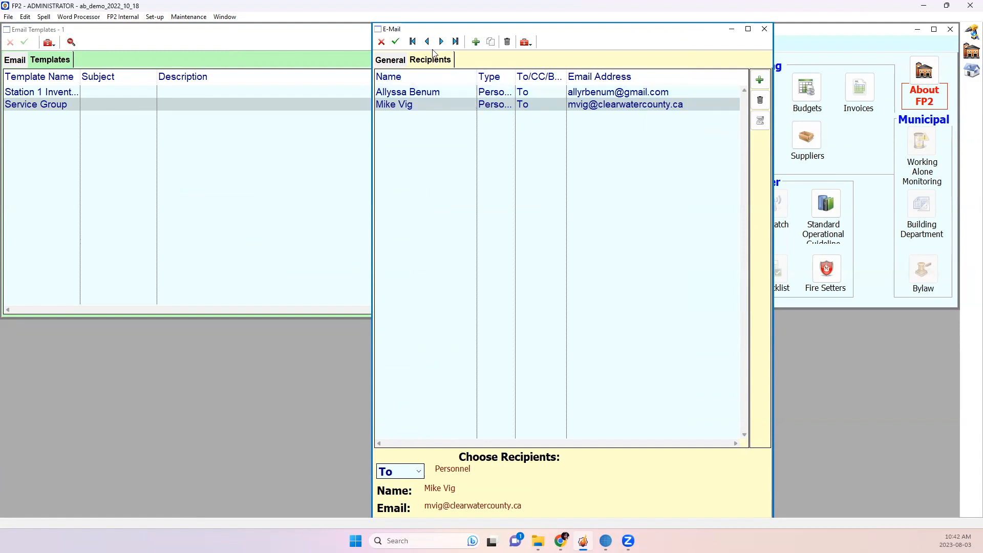
left_click(395, 41)
left_click(764, 29)
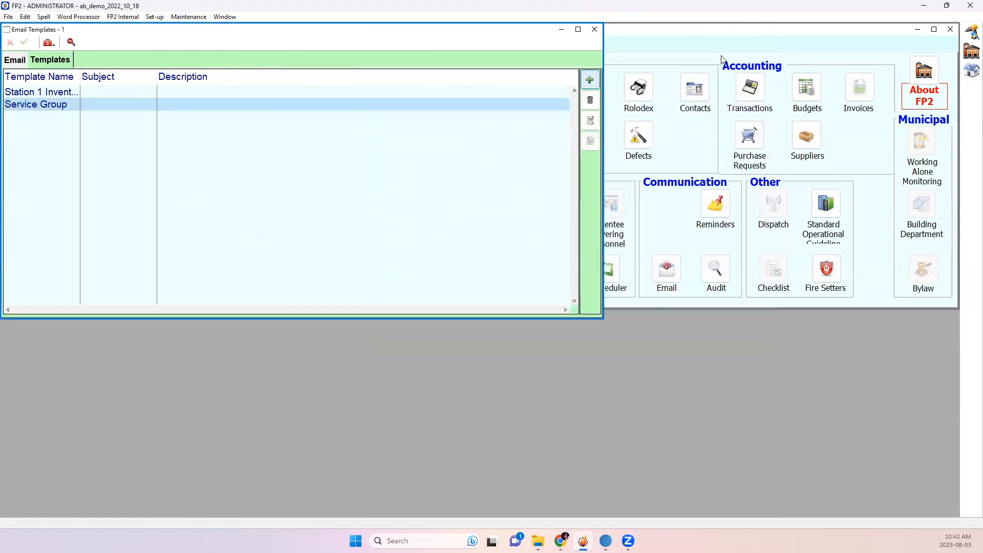
Set the email template of the Certificates reminder to Service Group in the email reminder settings and save the change
left_click(683, 172)
left_click(154, 17)
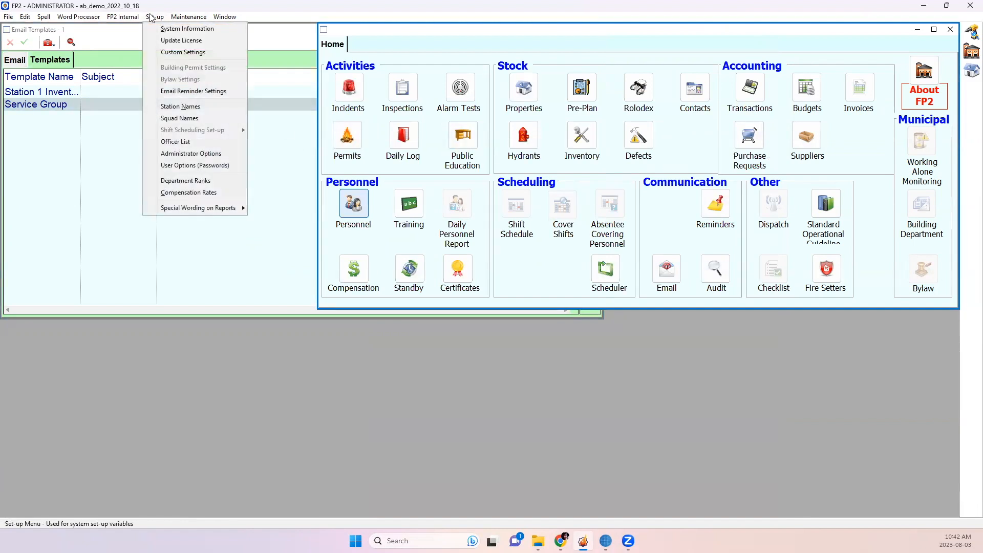
left_click(191, 92)
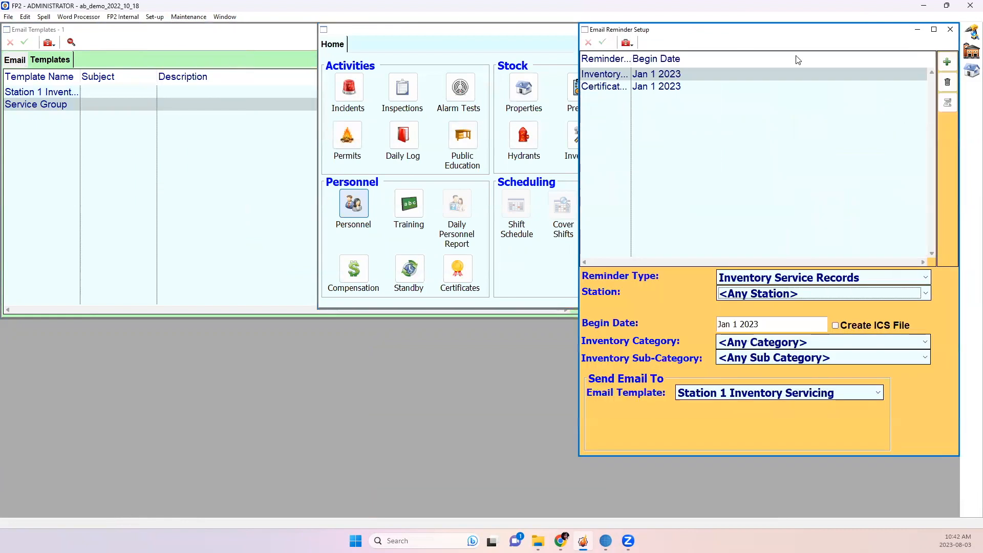
left_click(648, 86)
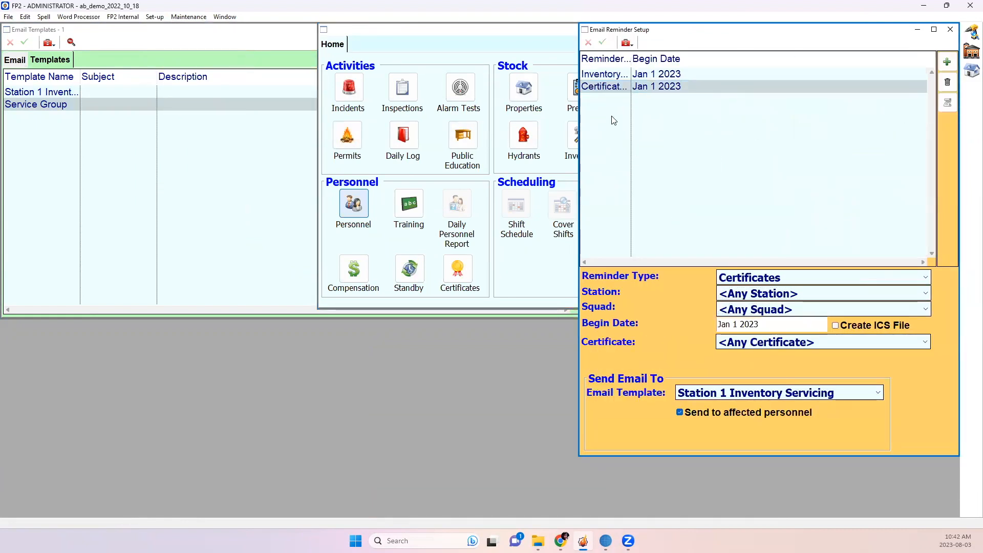
left_click(732, 398)
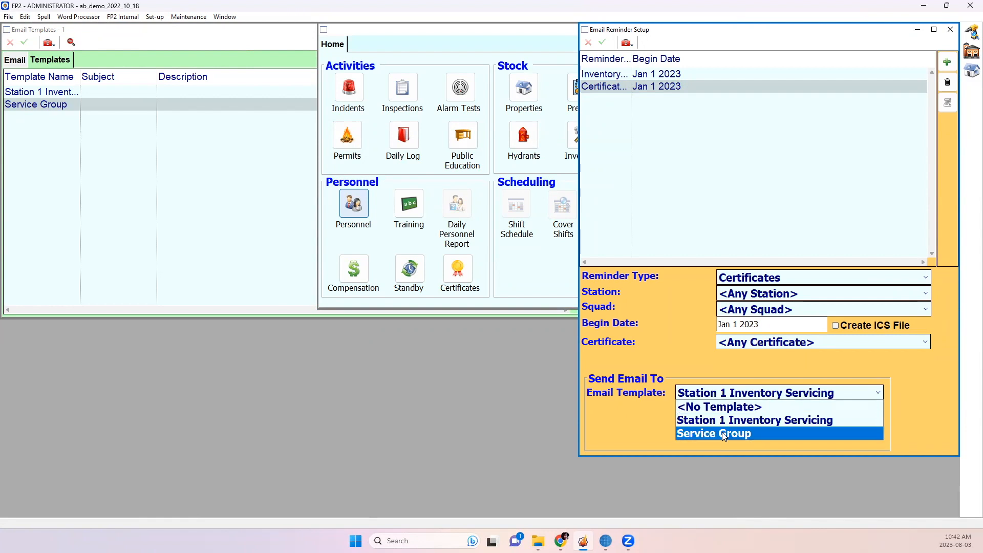
left_click(722, 433)
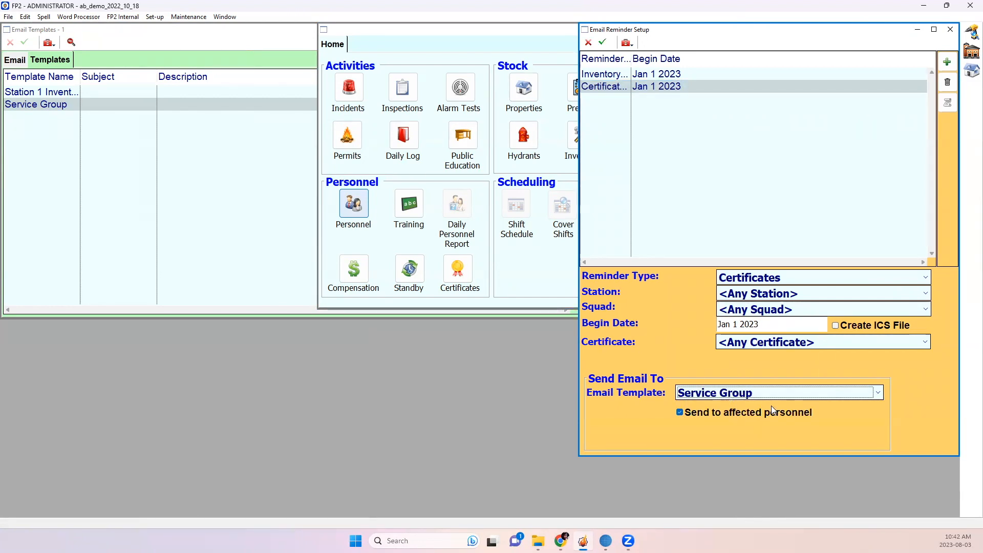
left_click(602, 42)
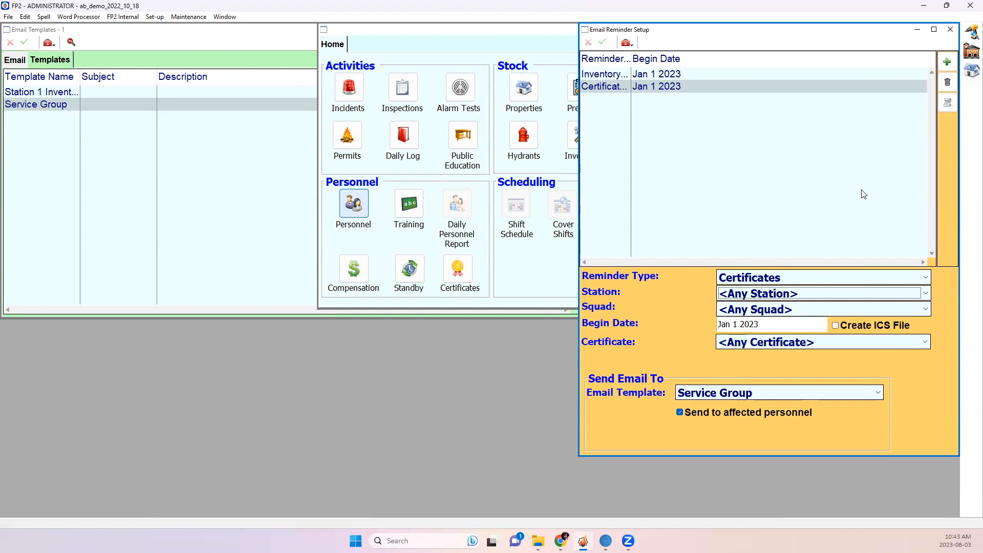
Try out a new Inspections Follow-up email reminder with the Send to Inspector option, and discard it without saving
left_click(946, 61)
left_click(771, 276)
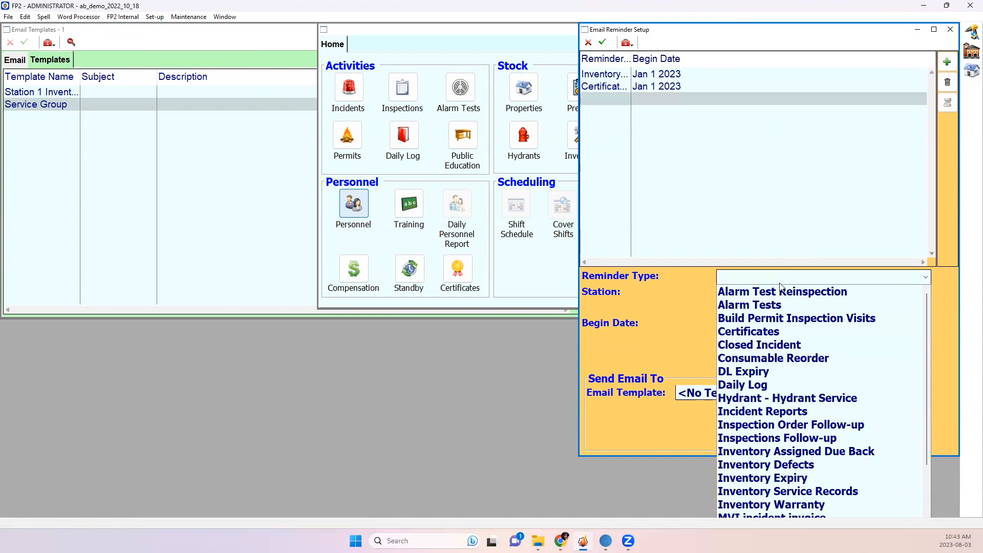
left_click(770, 438)
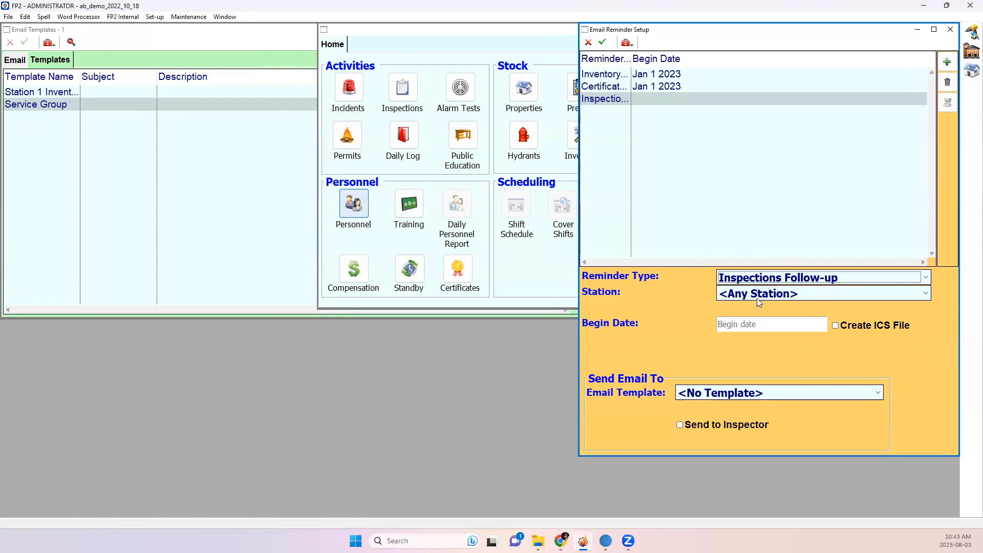
left_click(732, 401)
left_click(732, 400)
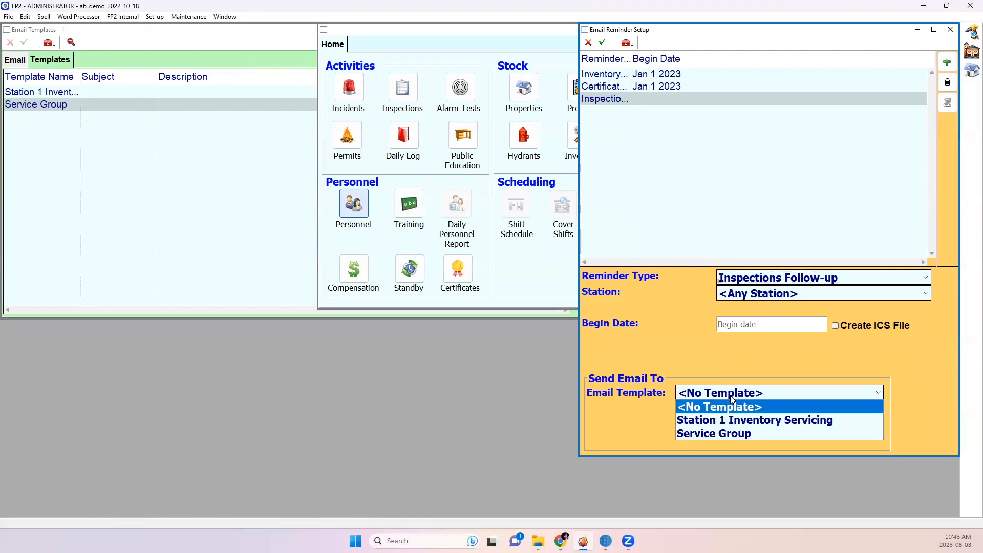
left_click(731, 398)
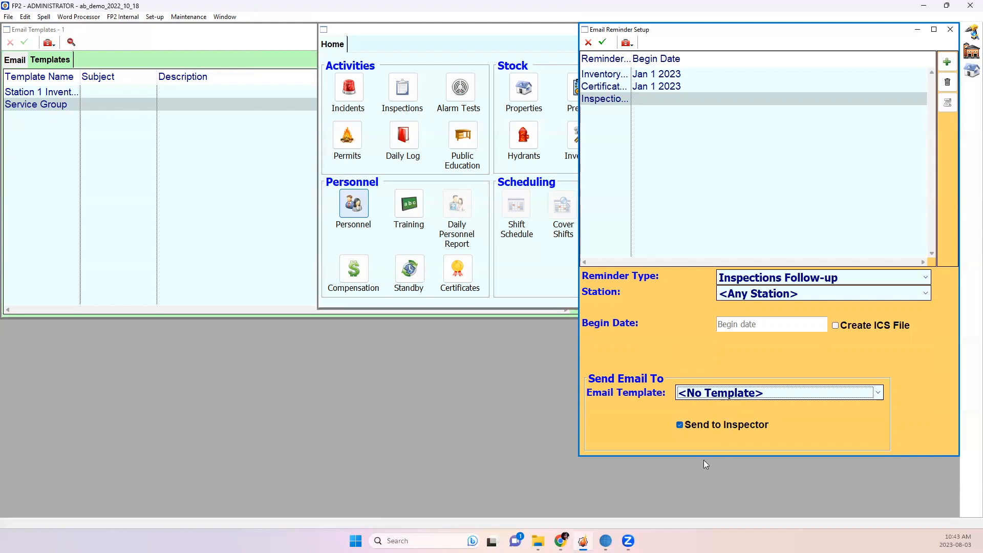
left_click(587, 41)
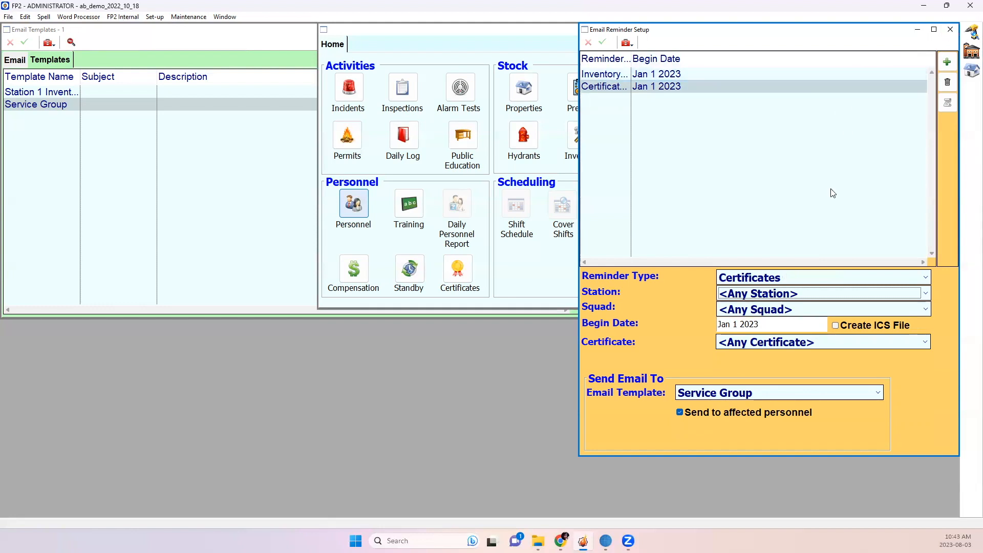
Examine the reminder types available for email reminders, and close the email reminder settings
left_click(778, 279)
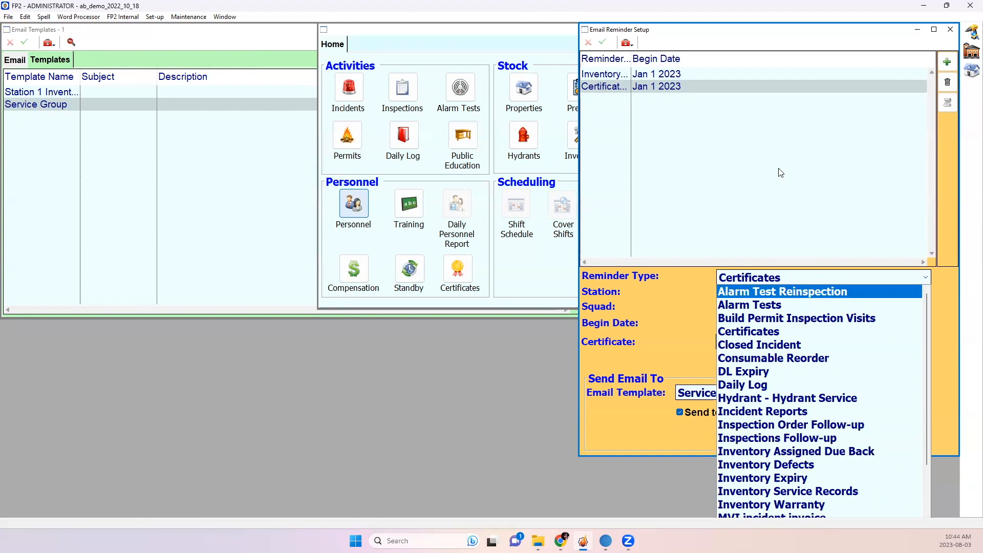
left_click(752, 29)
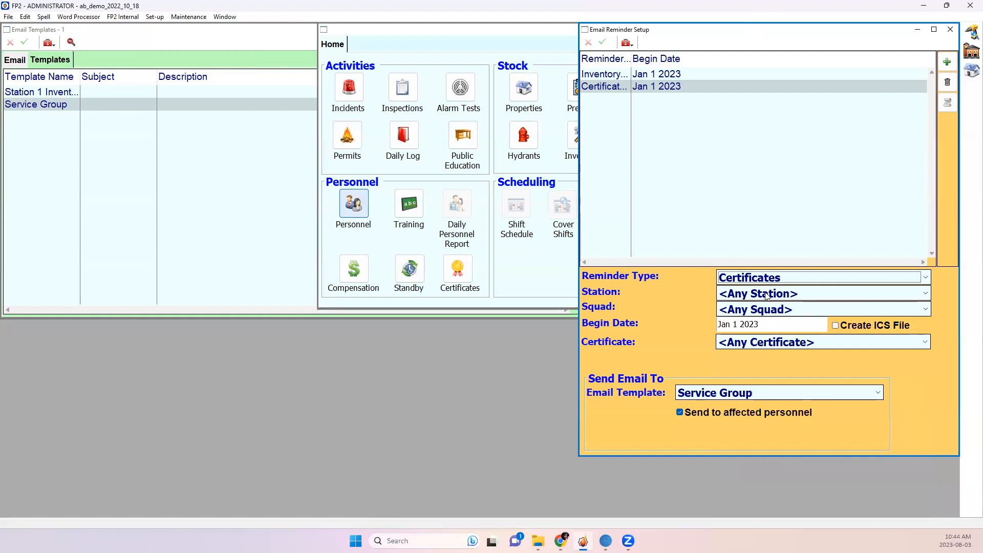
left_click(768, 277)
scroll(814, 472, "down", 1)
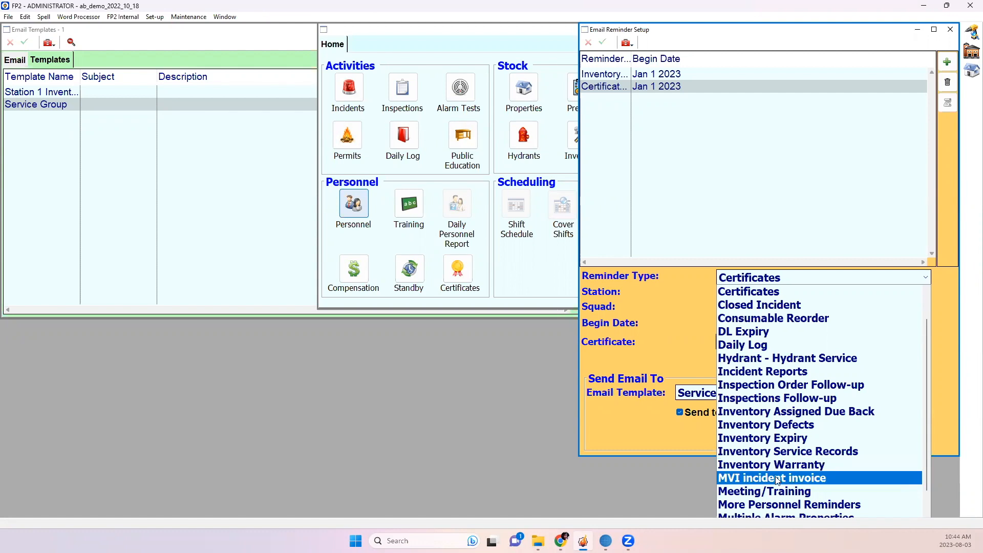
scroll(775, 477, "down", 2)
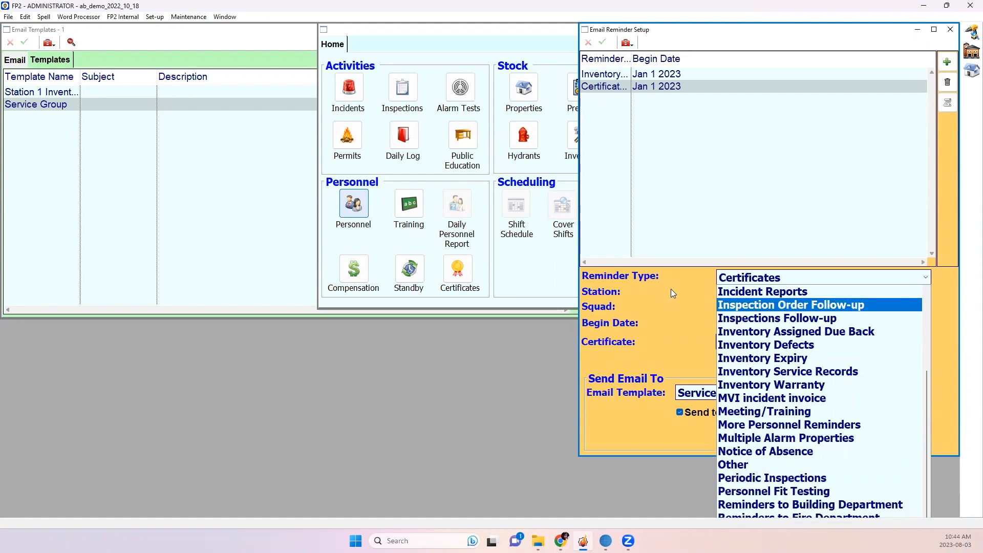
left_click(686, 300)
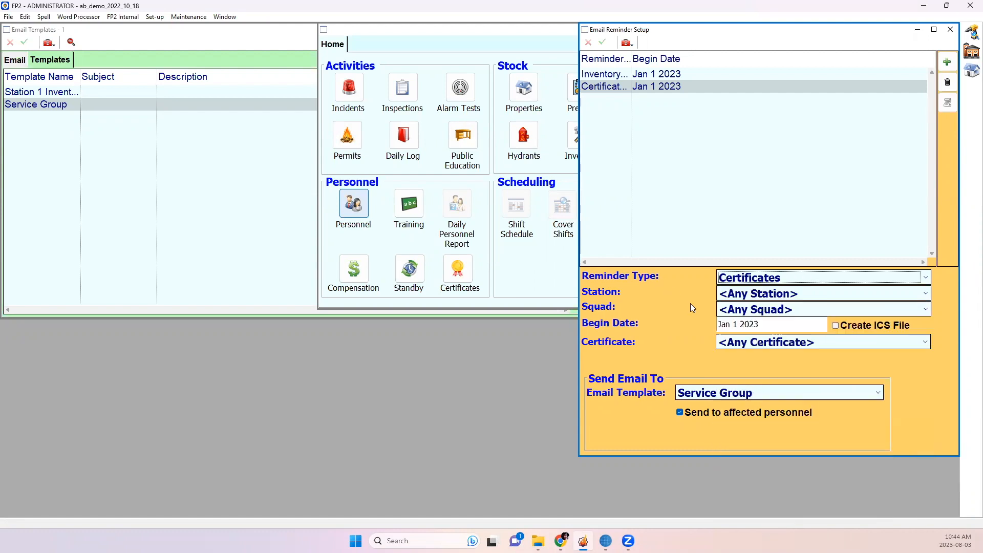
left_click(950, 30)
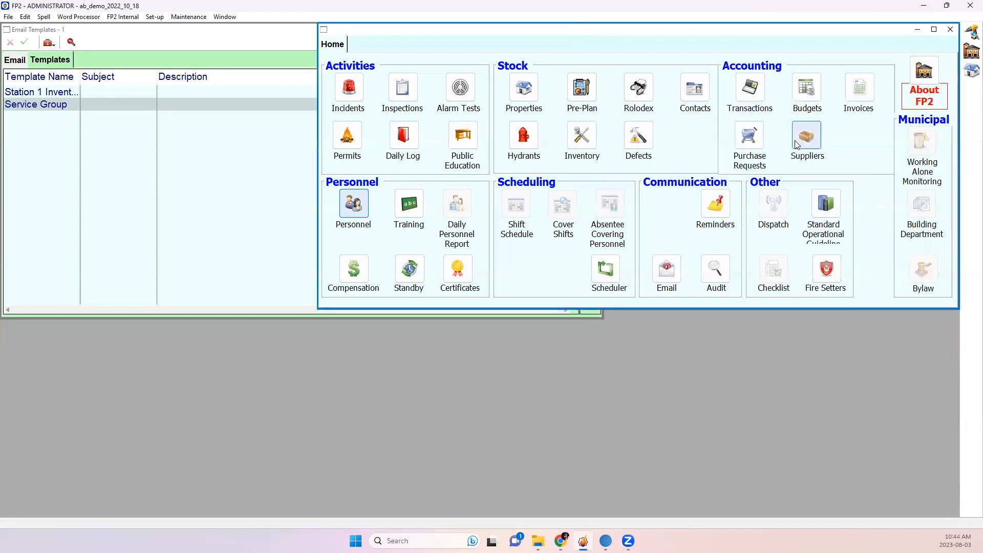
Open the Reminders list, examine the reminder types offered as filters, and close the list
left_click(711, 204)
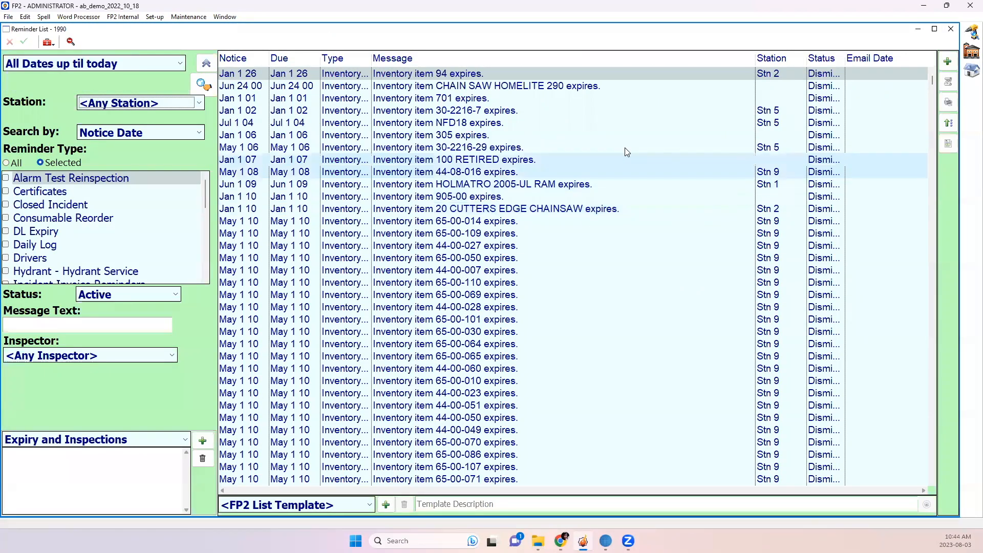
scroll(460, 210, "down", 1)
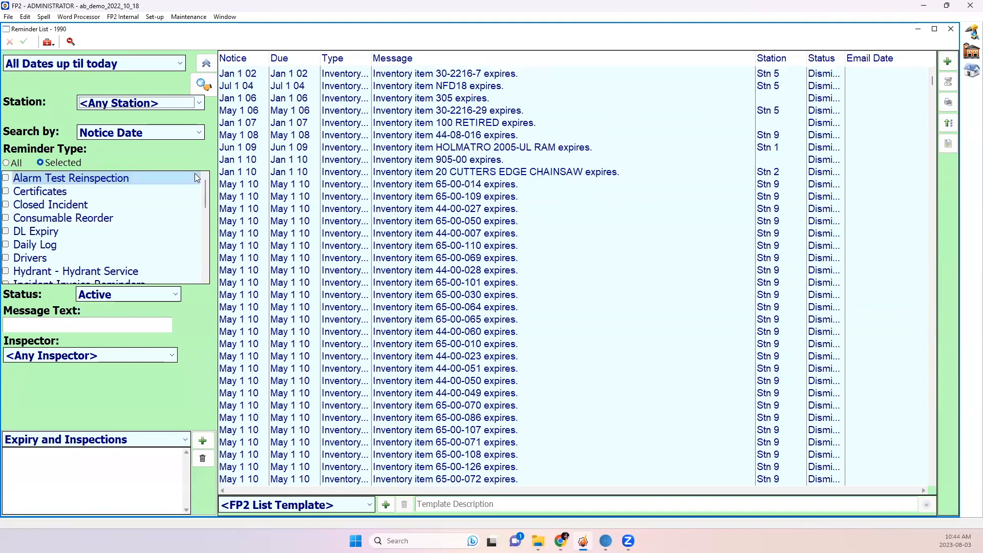
scroll(82, 212, "down", 4)
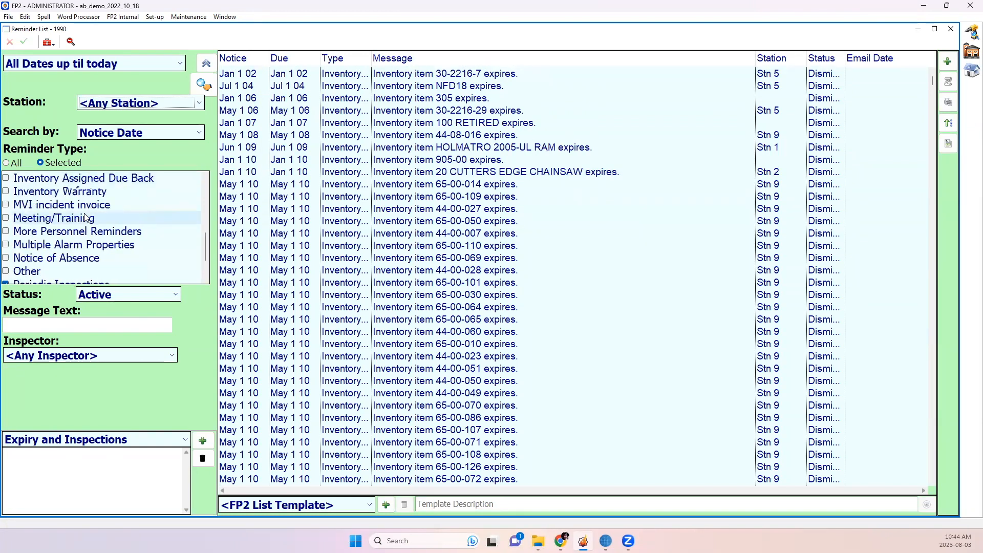
scroll(93, 236, "up", 3)
scroll(94, 233, "up", 1)
scroll(95, 231, "down", 3)
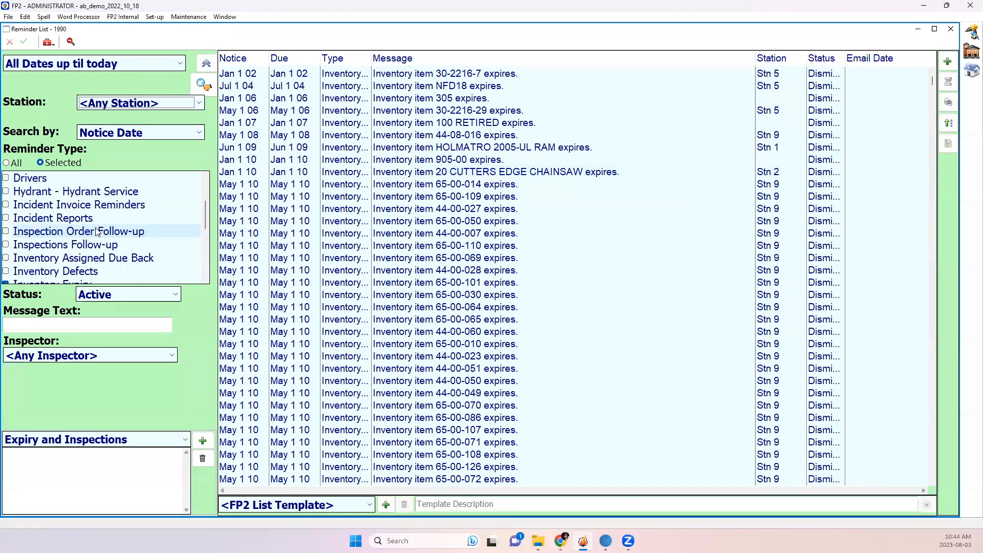
scroll(97, 230, "down", 2)
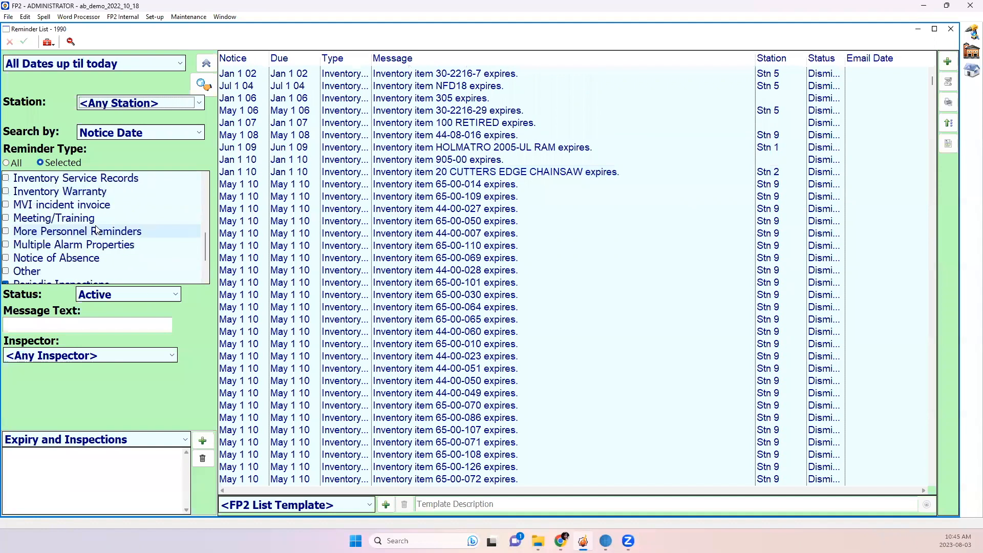
scroll(97, 230, "down", 2)
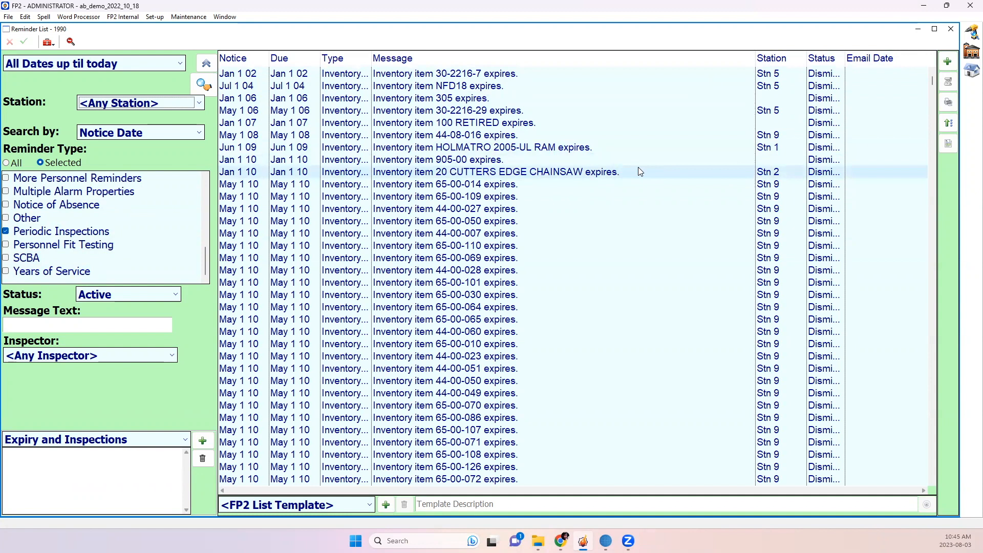
left_click(950, 28)
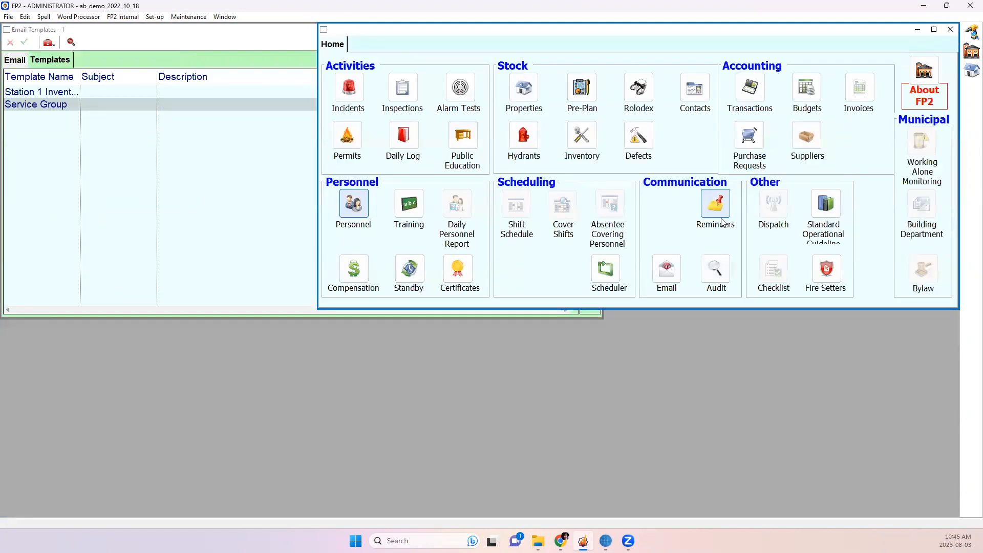
Review the recipients of the Service Group email template and close the template
left_click(667, 269)
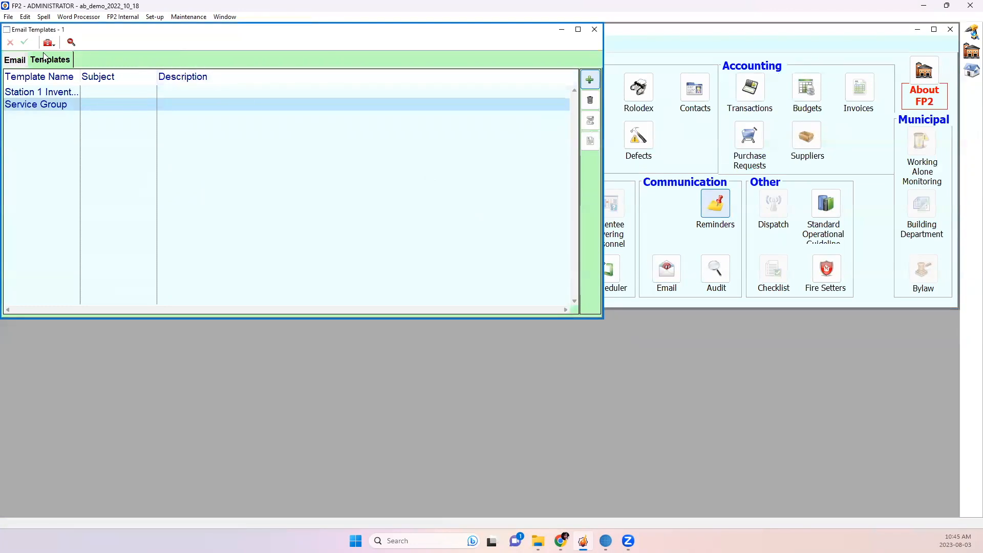
double_click(53, 108)
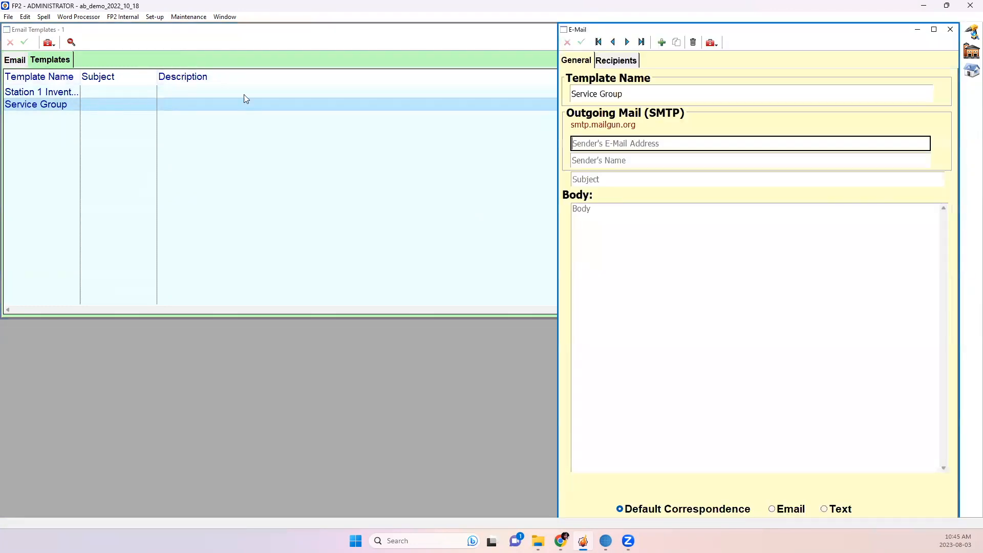
left_click(621, 61)
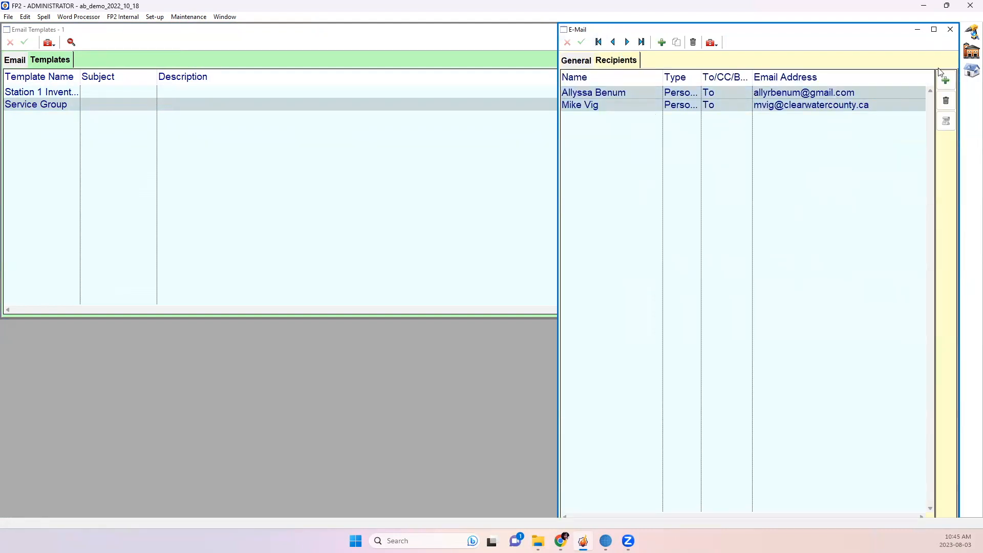
left_click(954, 31)
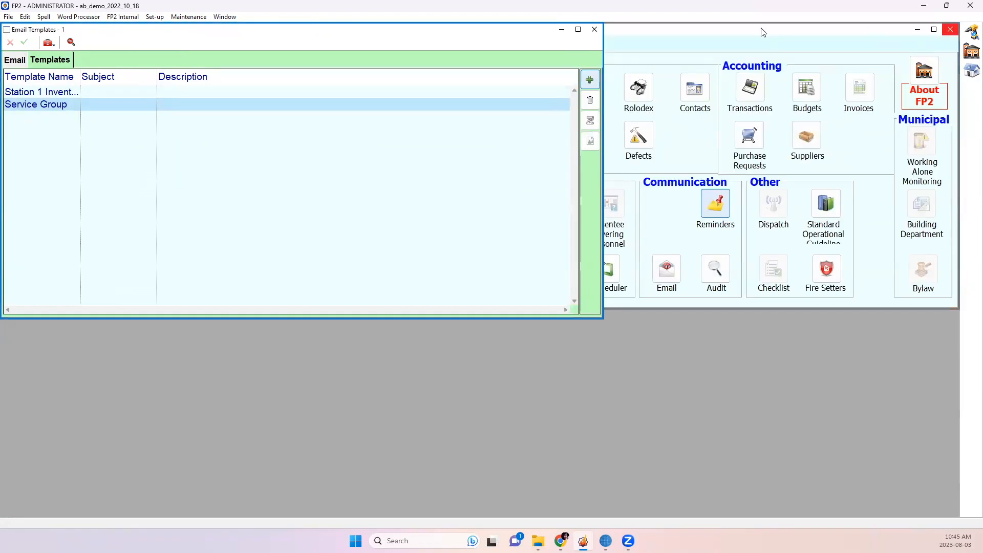
Review the Inventory Service Records entry in the email reminder settings and close them
left_click(150, 18)
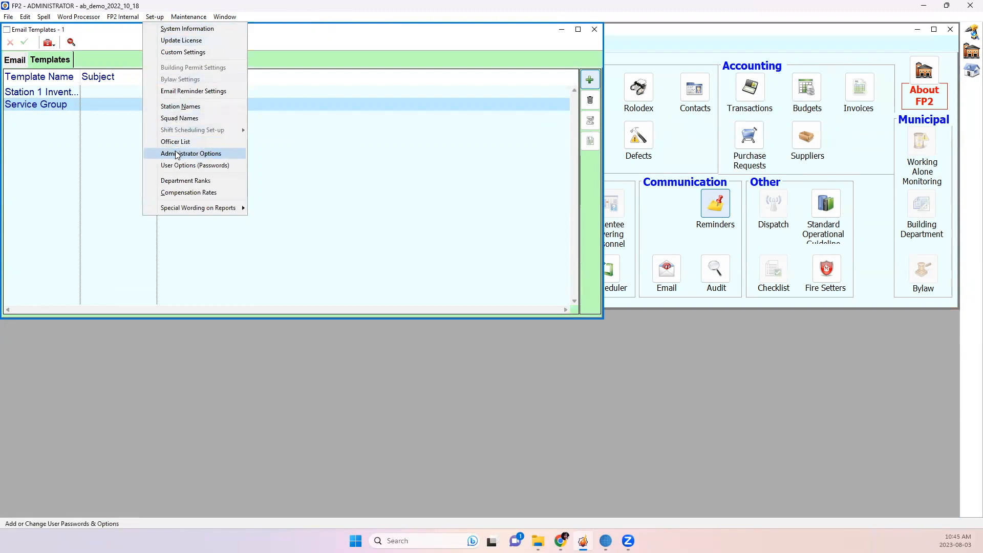
left_click(181, 92)
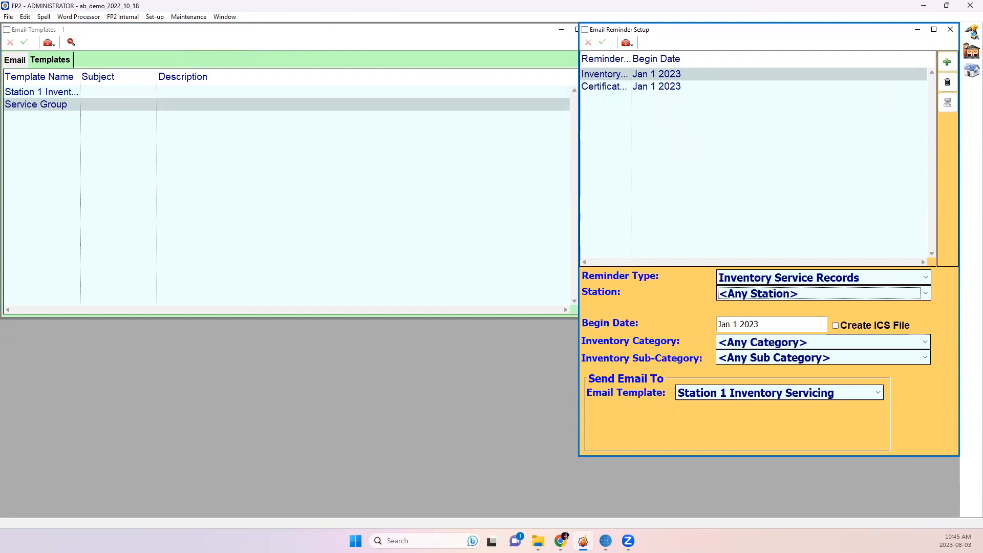
left_click(950, 29)
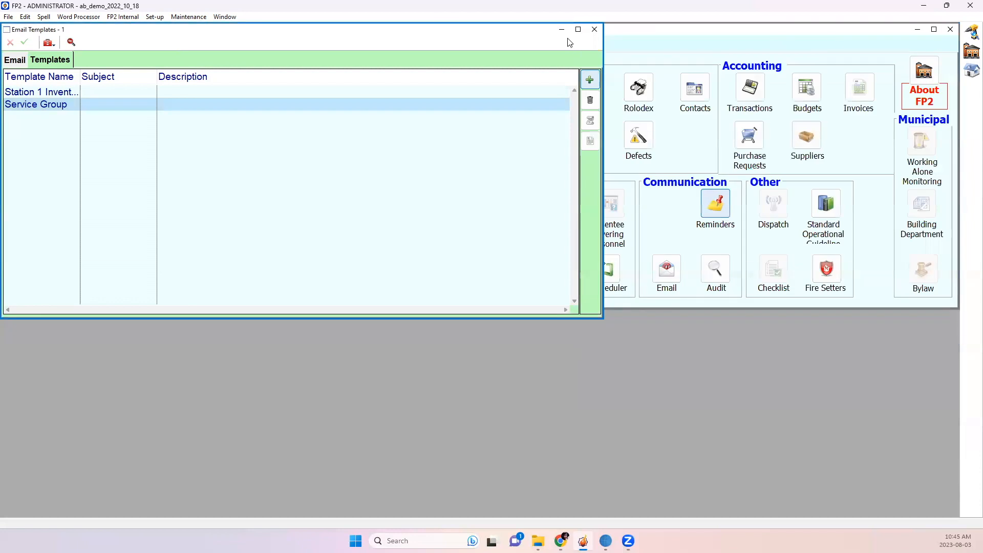
Open Custom Settings and examine the reminder label and periods among the custom fields for properties
left_click(155, 17)
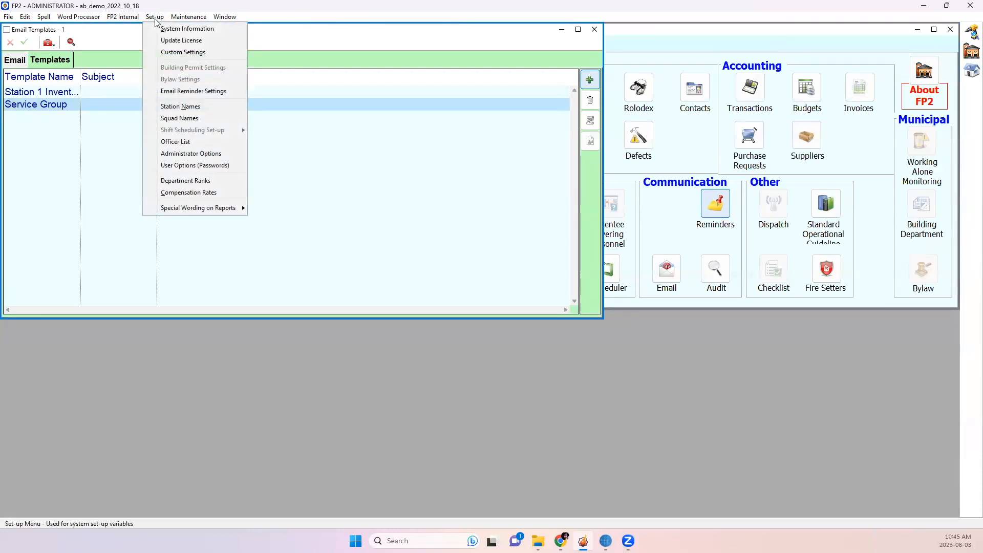
left_click(175, 55)
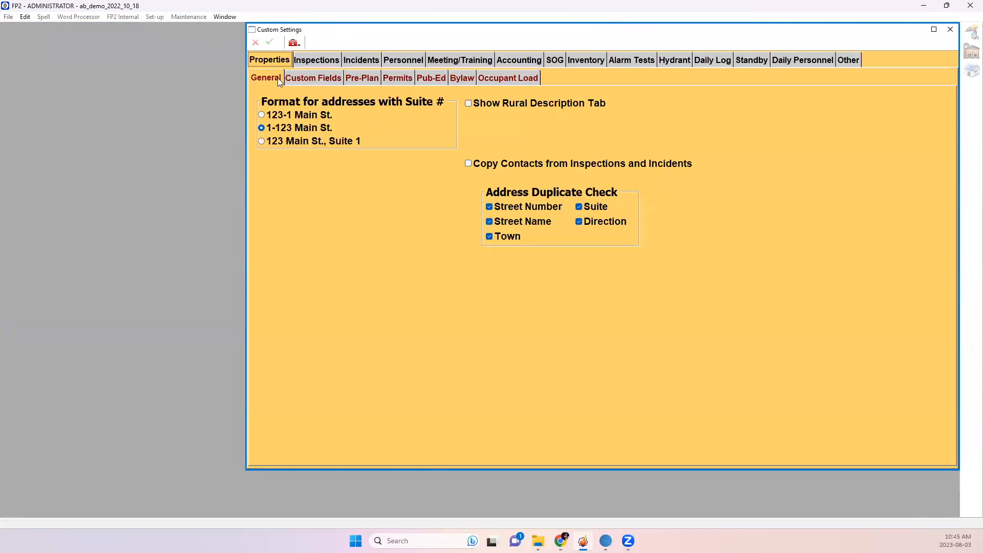
left_click(303, 81)
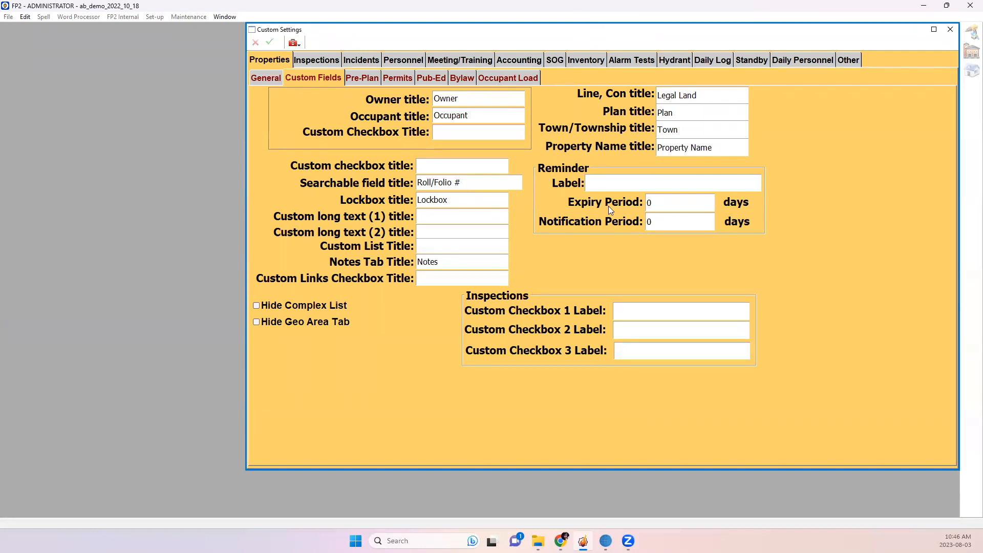
left_click(602, 179)
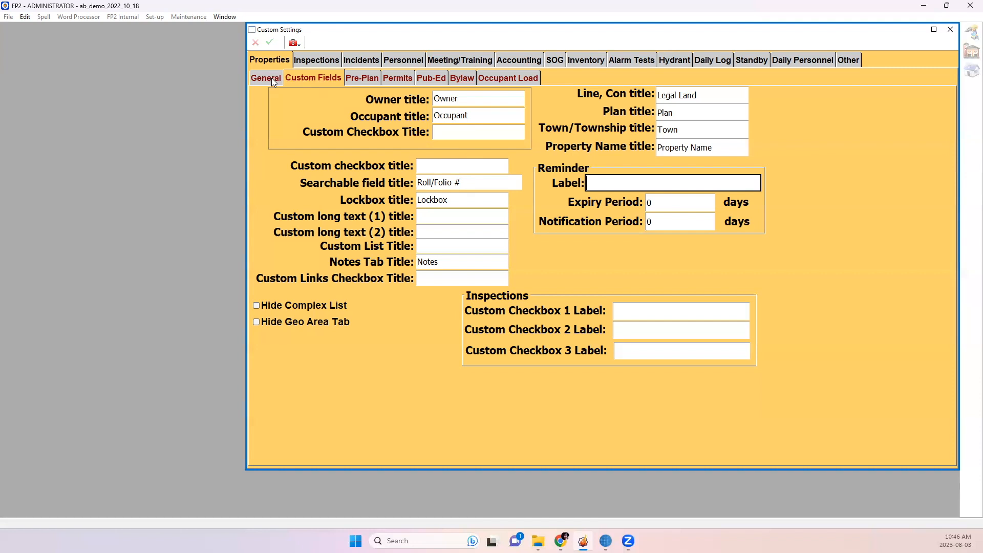
Check the permit settings and the reminder label and default expiry setting for alarm tests in Custom Settings
left_click(398, 79)
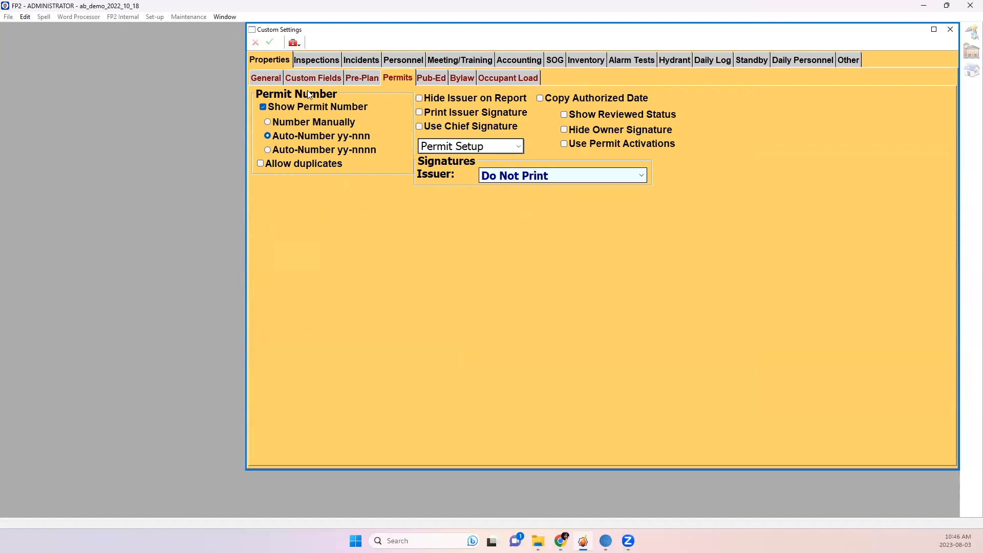
left_click(631, 61)
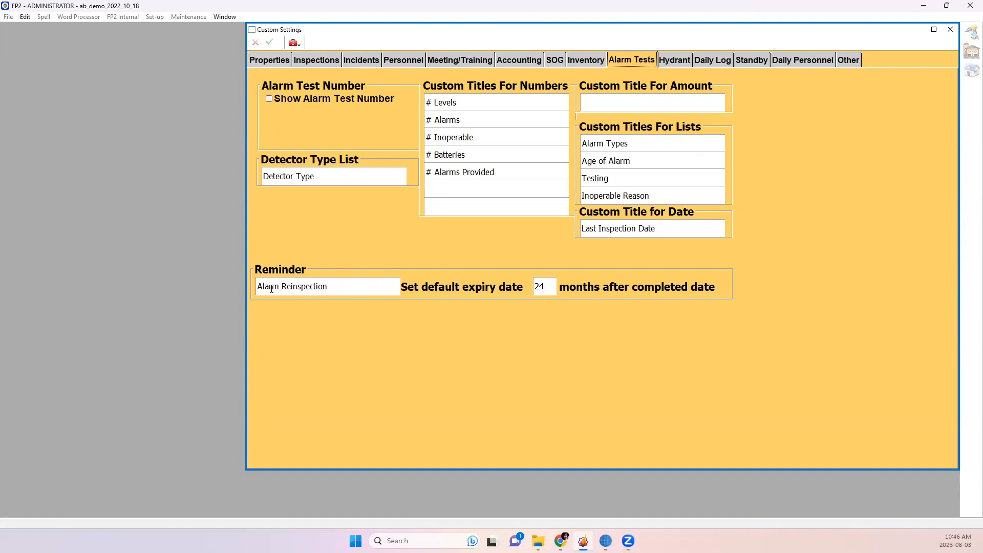
left_click(330, 289)
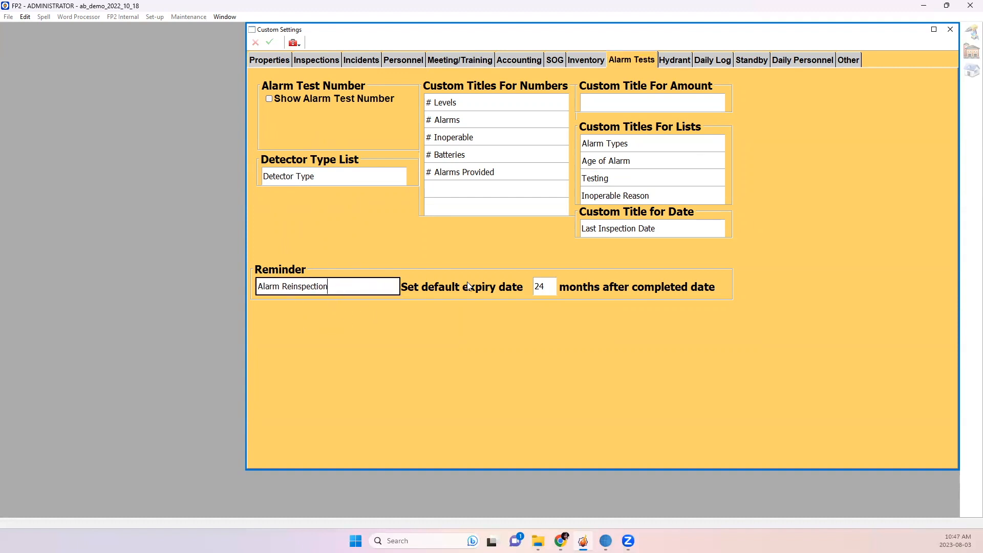